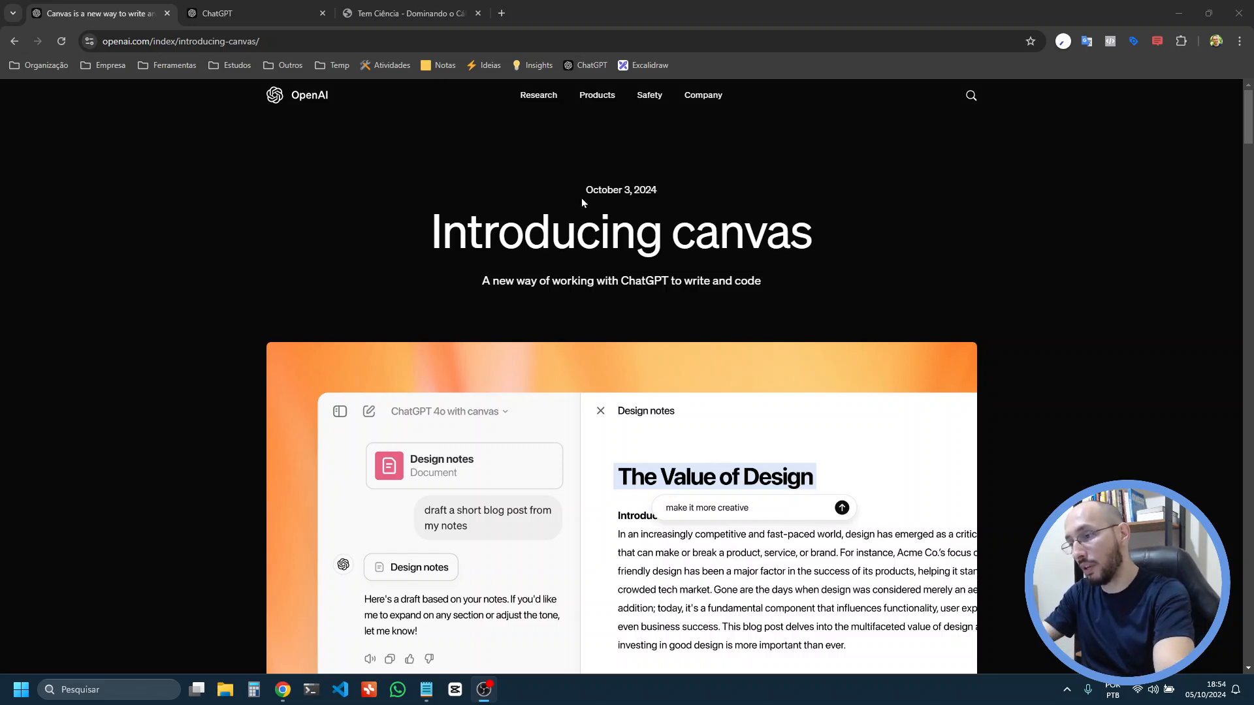
# Examine OpenAI's "Introducing canvas" article, including its publication date, collaboration overview, writing shortcuts and coding demo
pyautogui.tripleClick(601, 191)
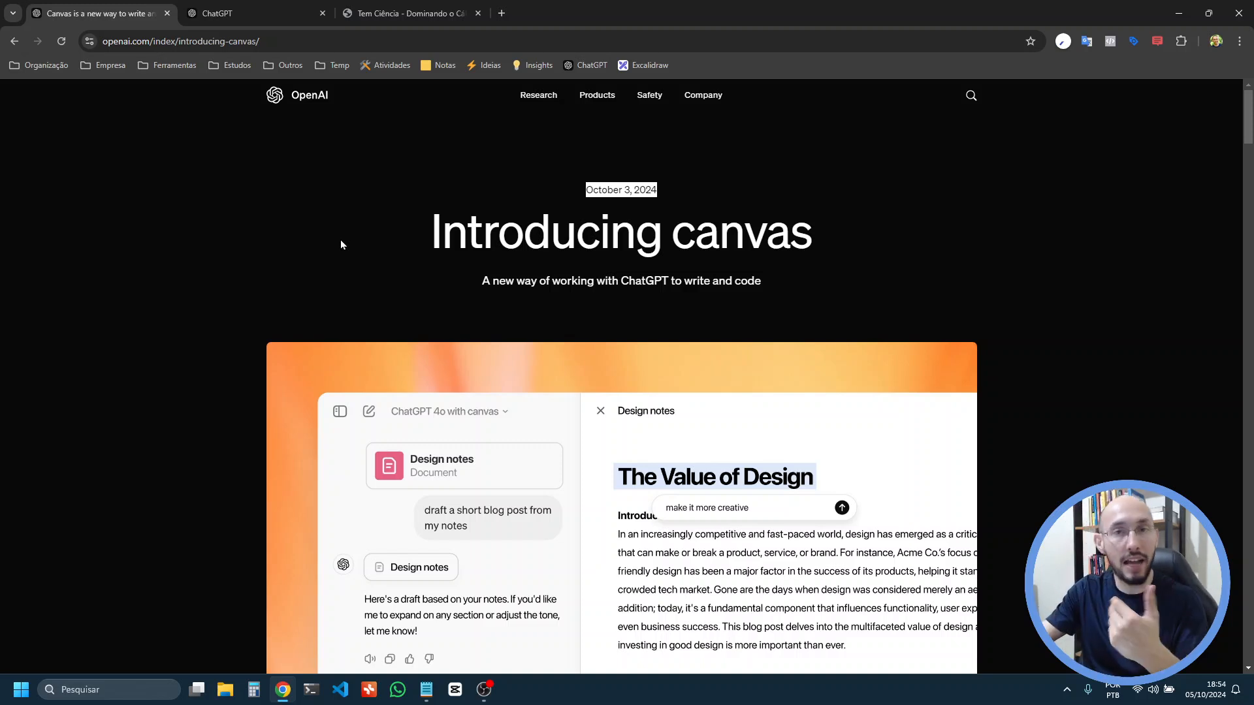
pyautogui.scroll(-3, 340, 244)
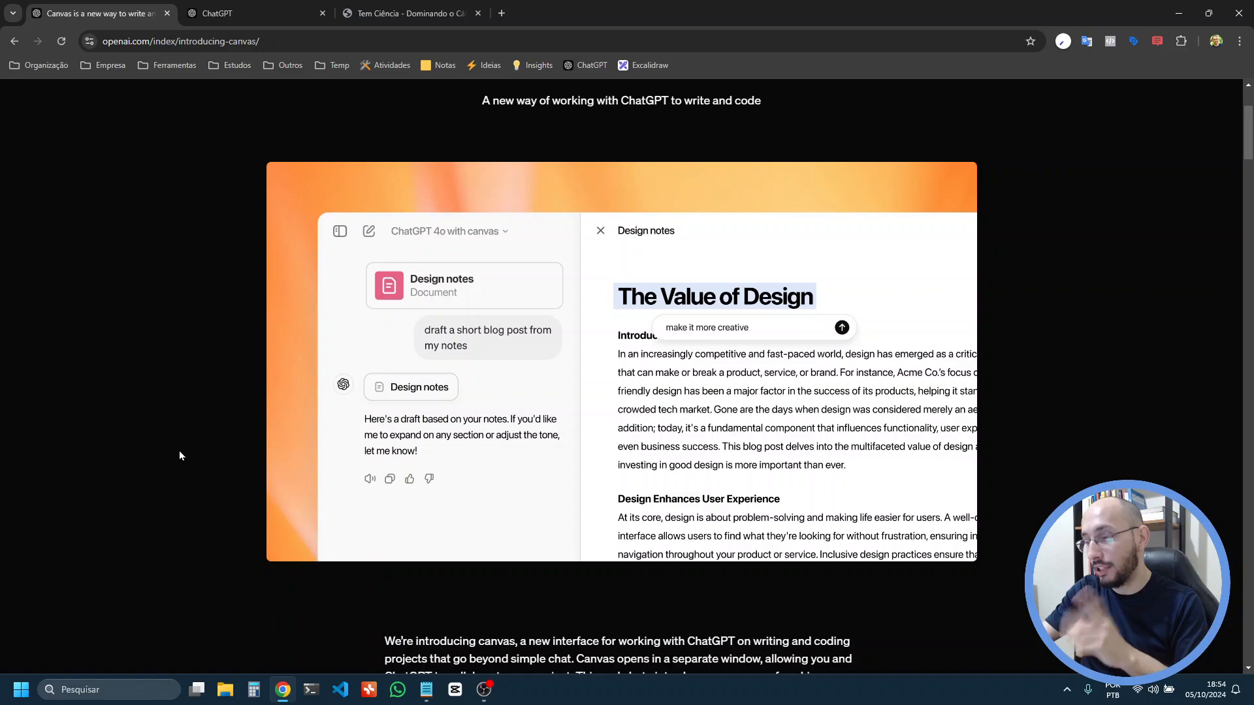
pyautogui.scroll(-2, 181, 454)
pyautogui.scroll(1, 180, 454)
pyautogui.scroll(-15, 180, 455)
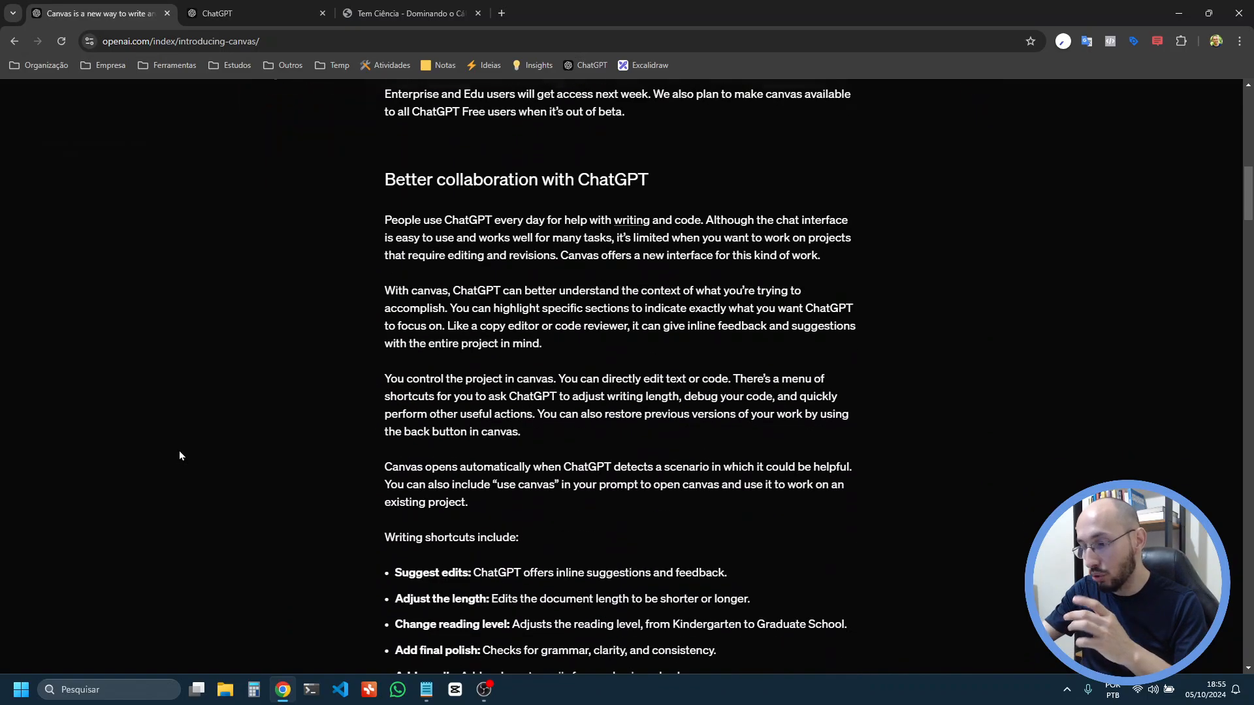
pyautogui.scroll(-12, 181, 455)
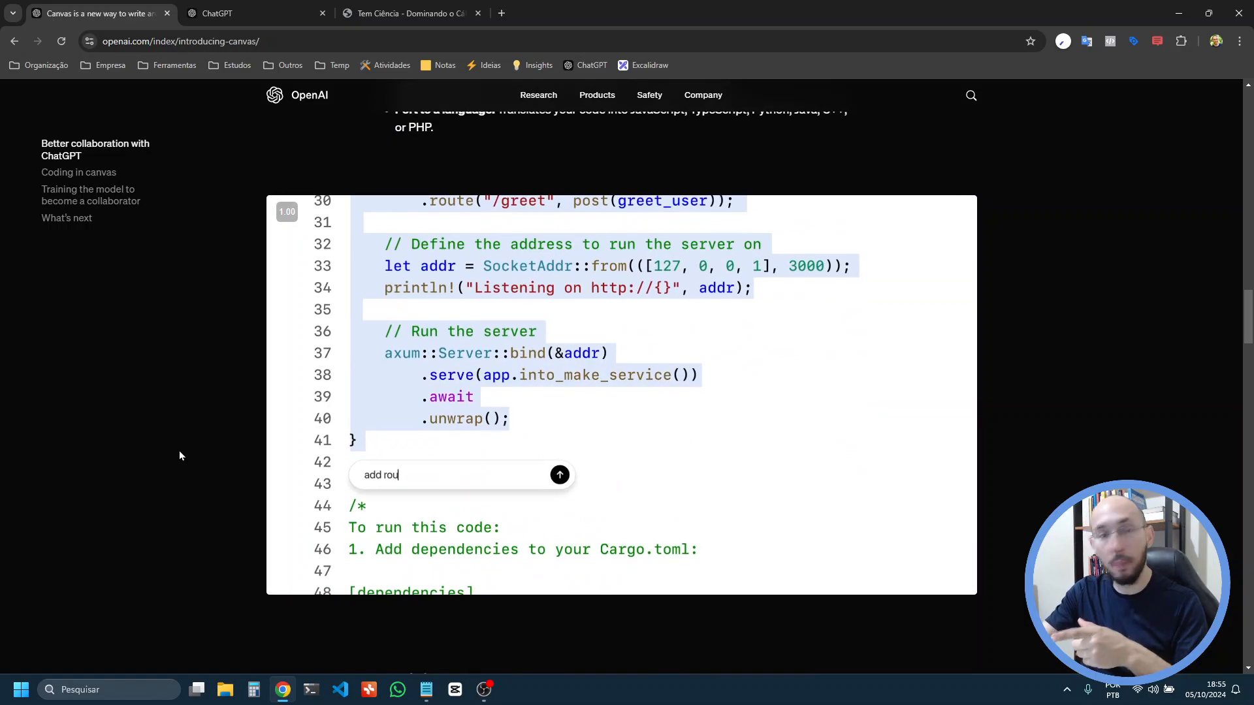
pyautogui.scroll(15, 179, 450)
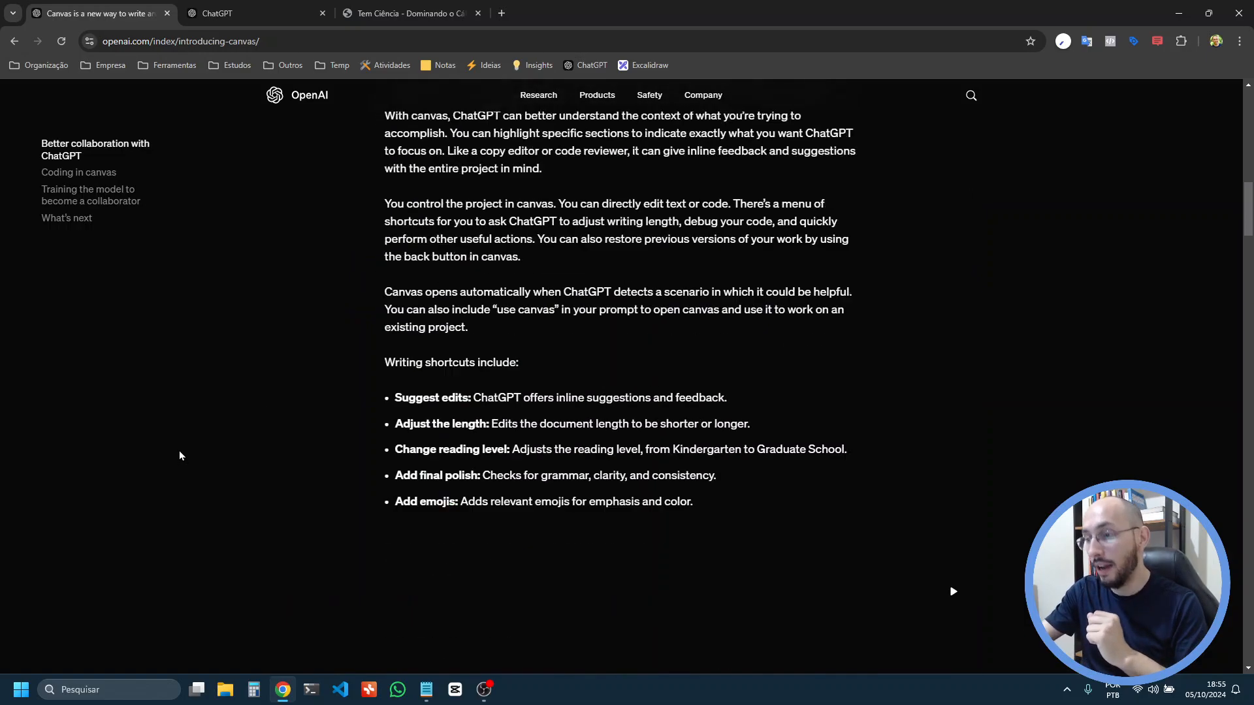
pyautogui.scroll(-2, 178, 450)
pyautogui.scroll(-1, 181, 455)
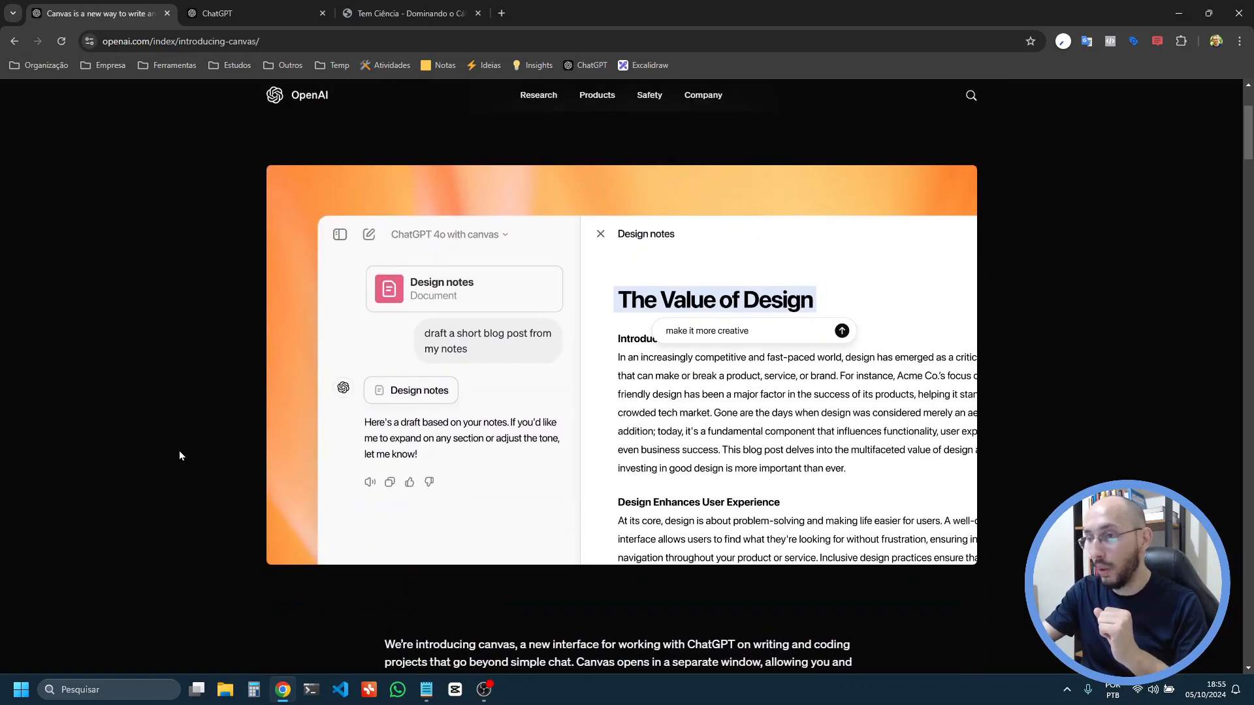
# Switch to the ChatGPT conversation, enlarge it to 175%, and skim the sales page analysis from start to finish
pyautogui.click(261, 11)
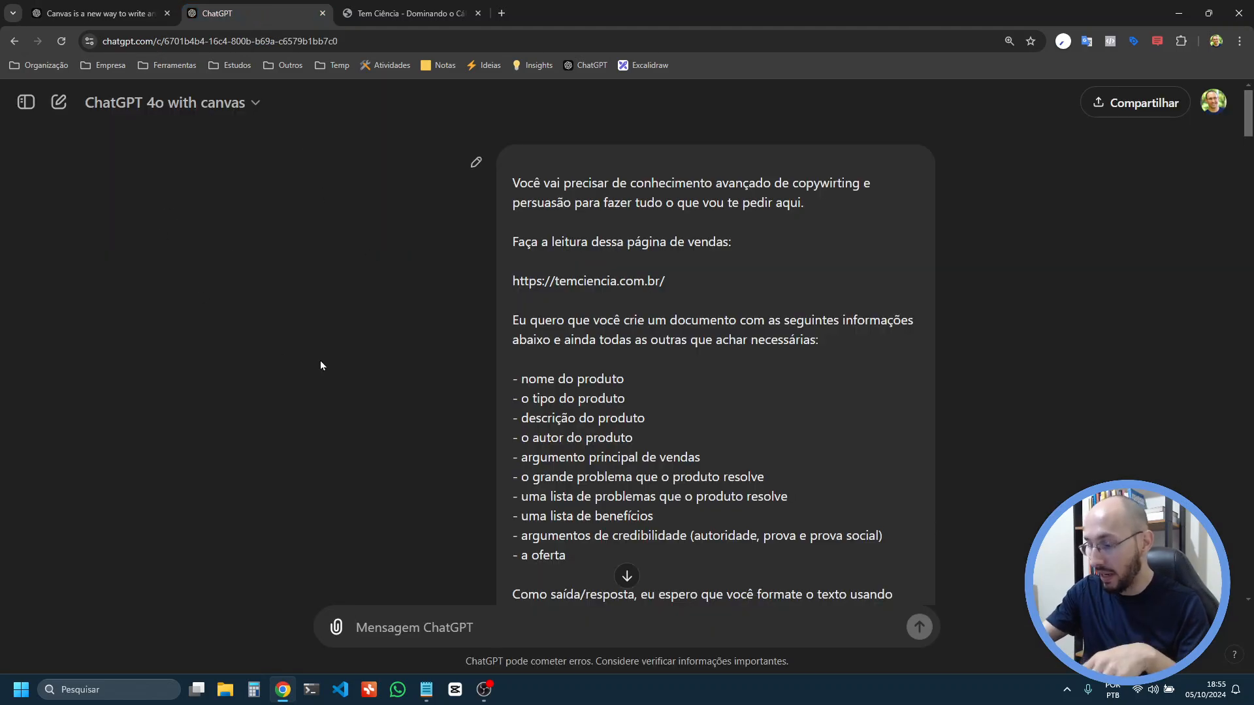
pyautogui.hotkey('ctrl', '+')
pyautogui.hotkey('ctrl', '+')
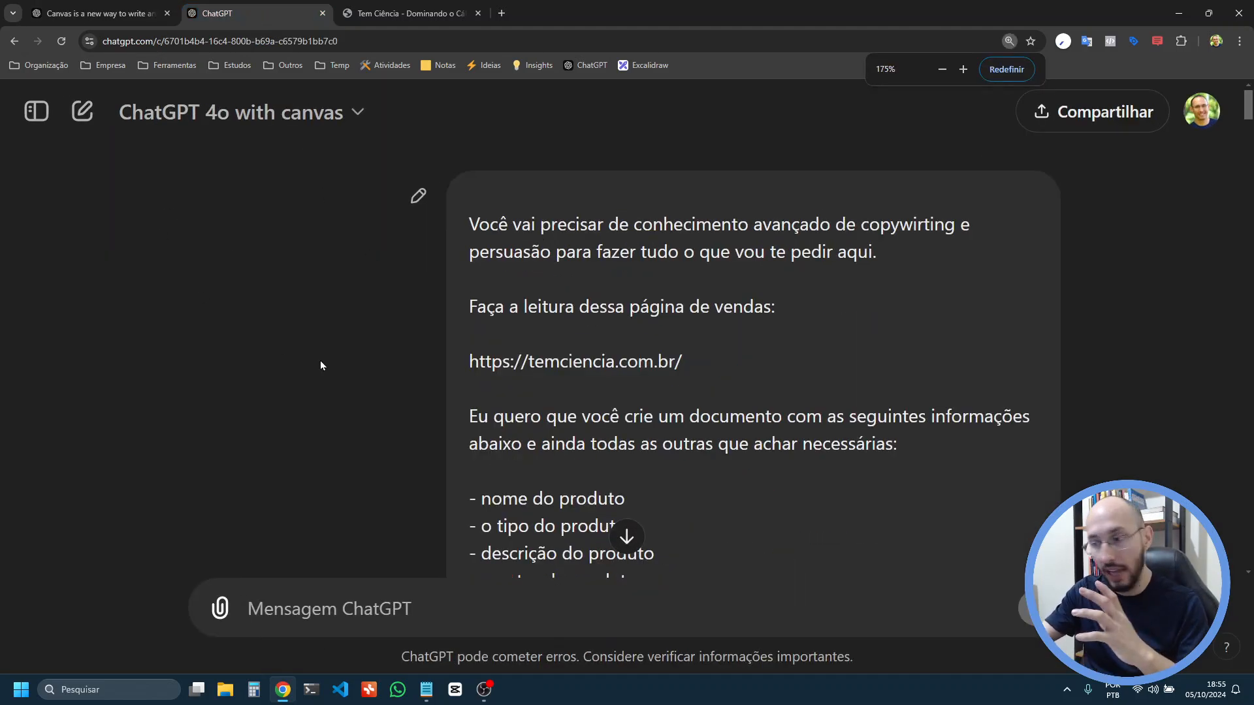
pyautogui.scroll(-15, 320, 362)
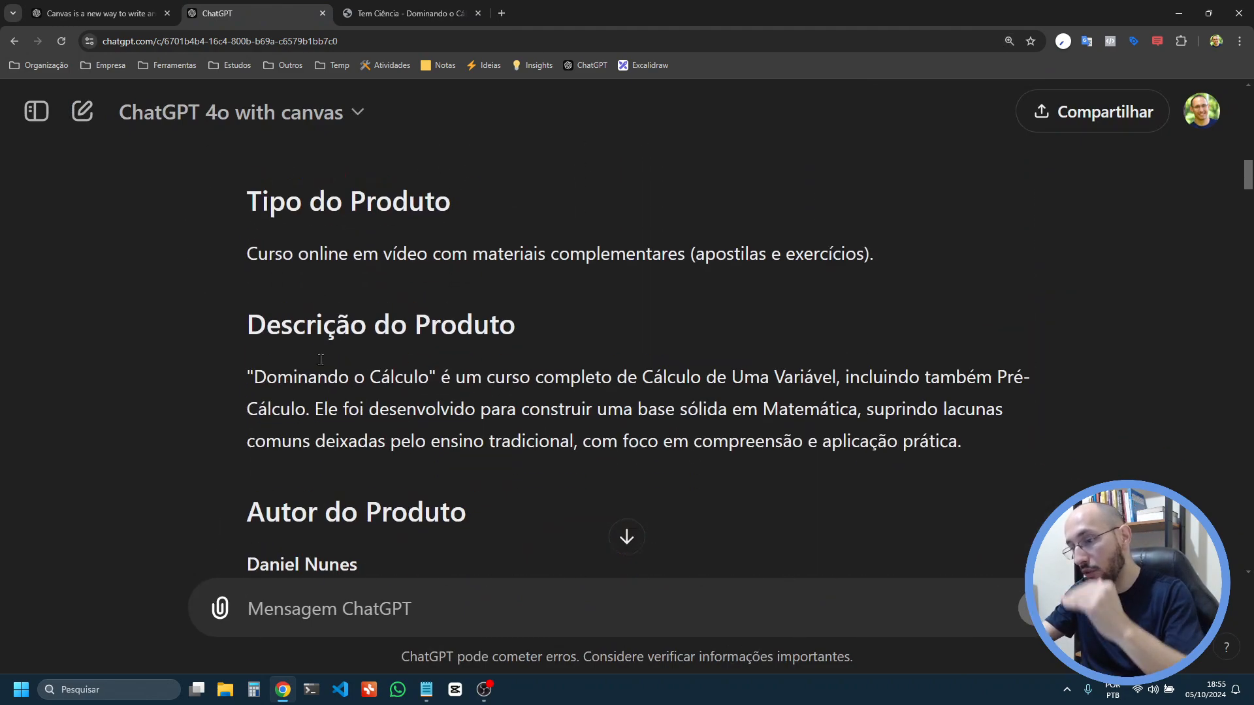
pyautogui.scroll(-15, 320, 362)
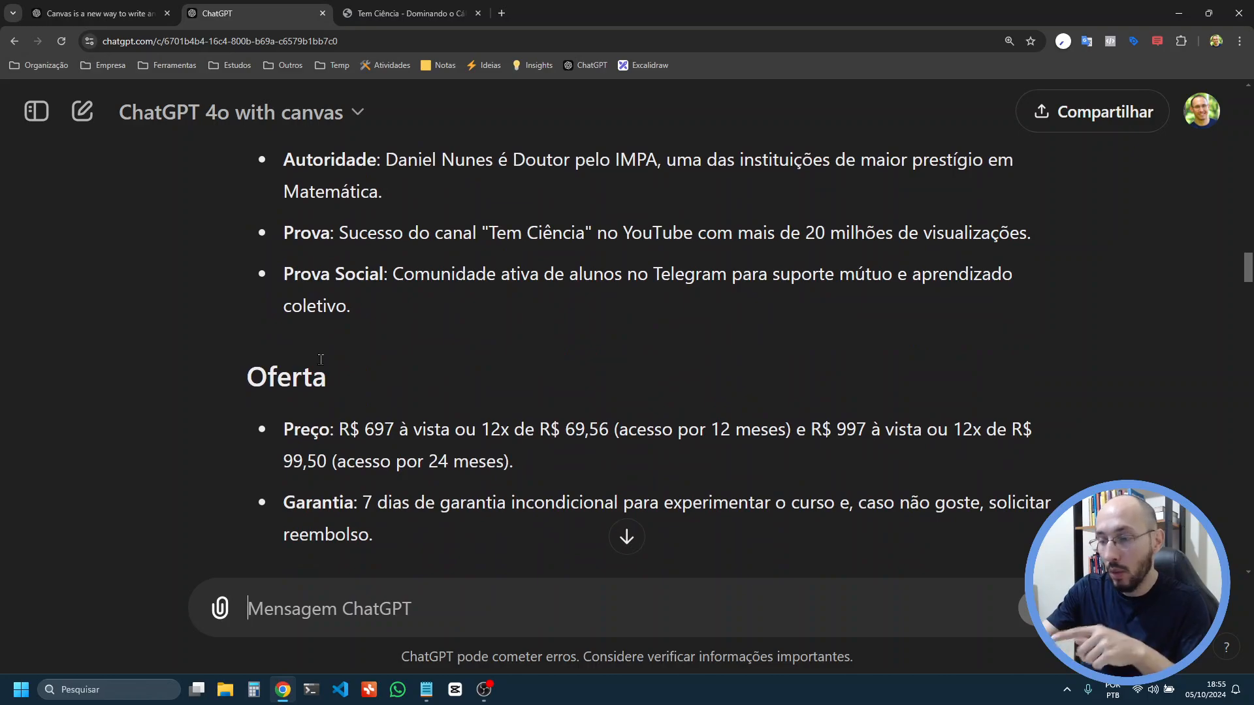
pyautogui.scroll(-20, 320, 360)
pyautogui.scroll(-20, 321, 360)
pyautogui.scroll(20, 320, 360)
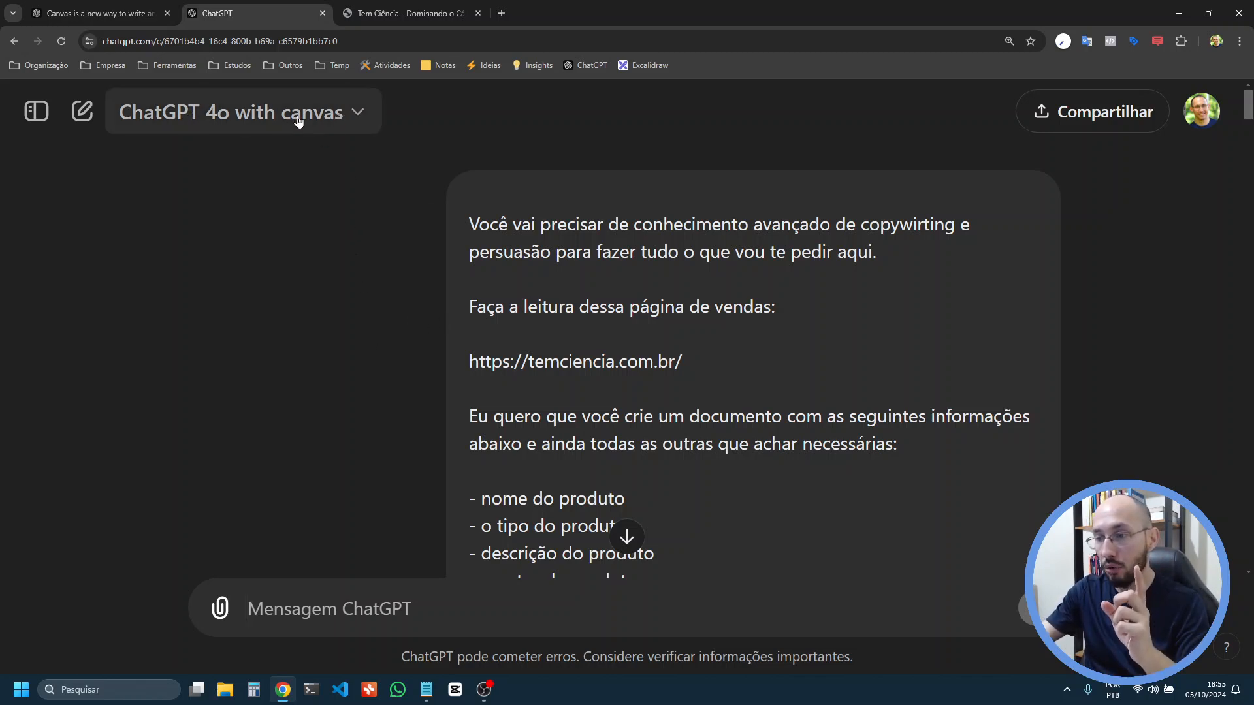
# Check the GPT-4o with canvas entry among the available models and review the conversation's replies through the numbered content outline
pyautogui.click(212, 117)
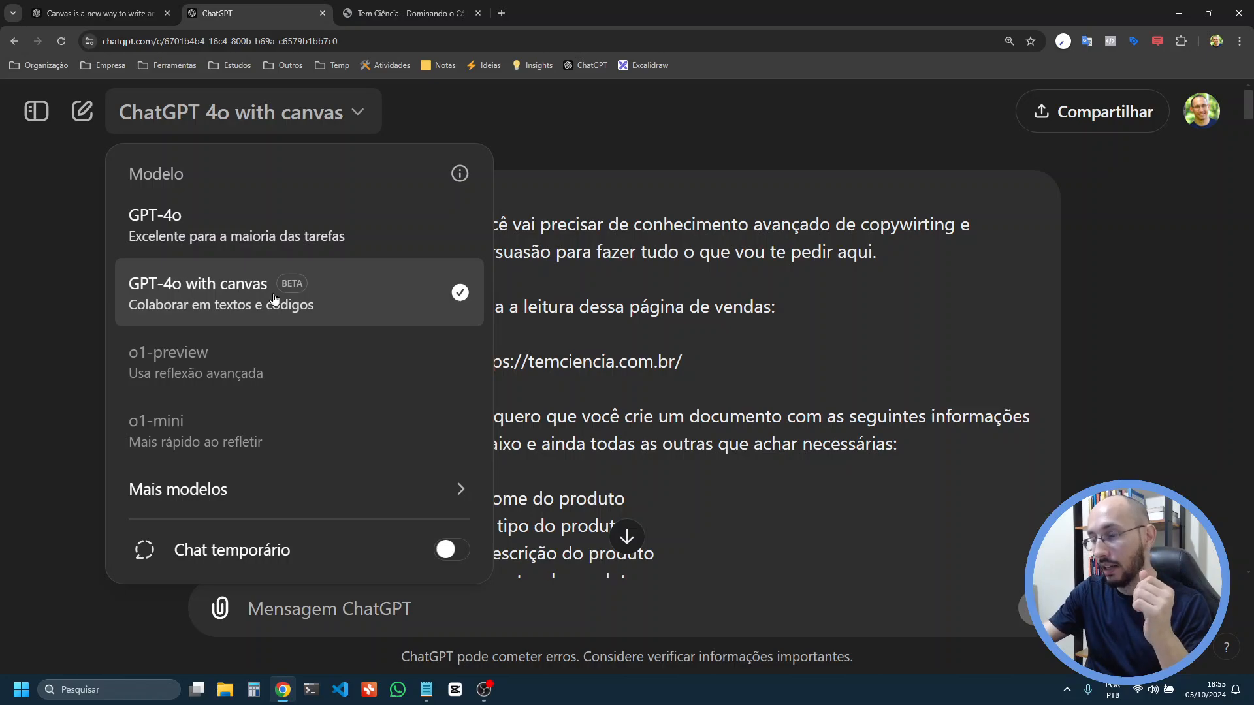
pyautogui.click(636, 172)
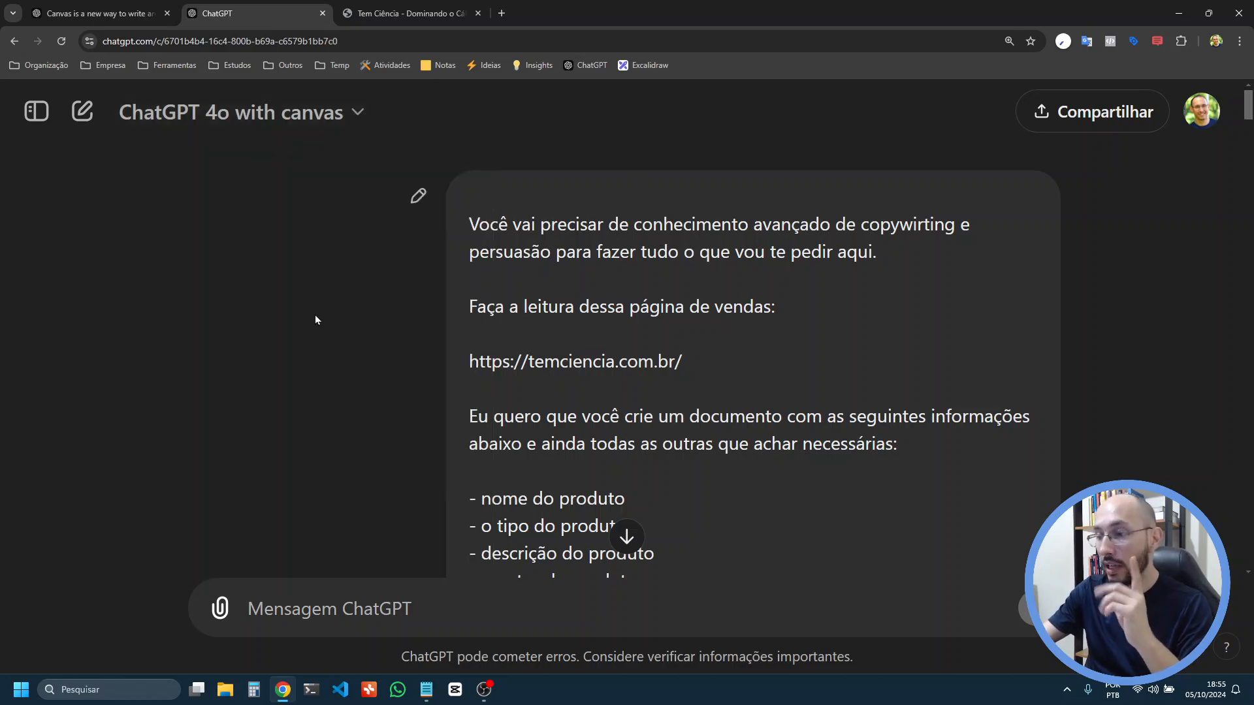
pyautogui.scroll(-15, 315, 314)
pyautogui.scroll(-20, 315, 318)
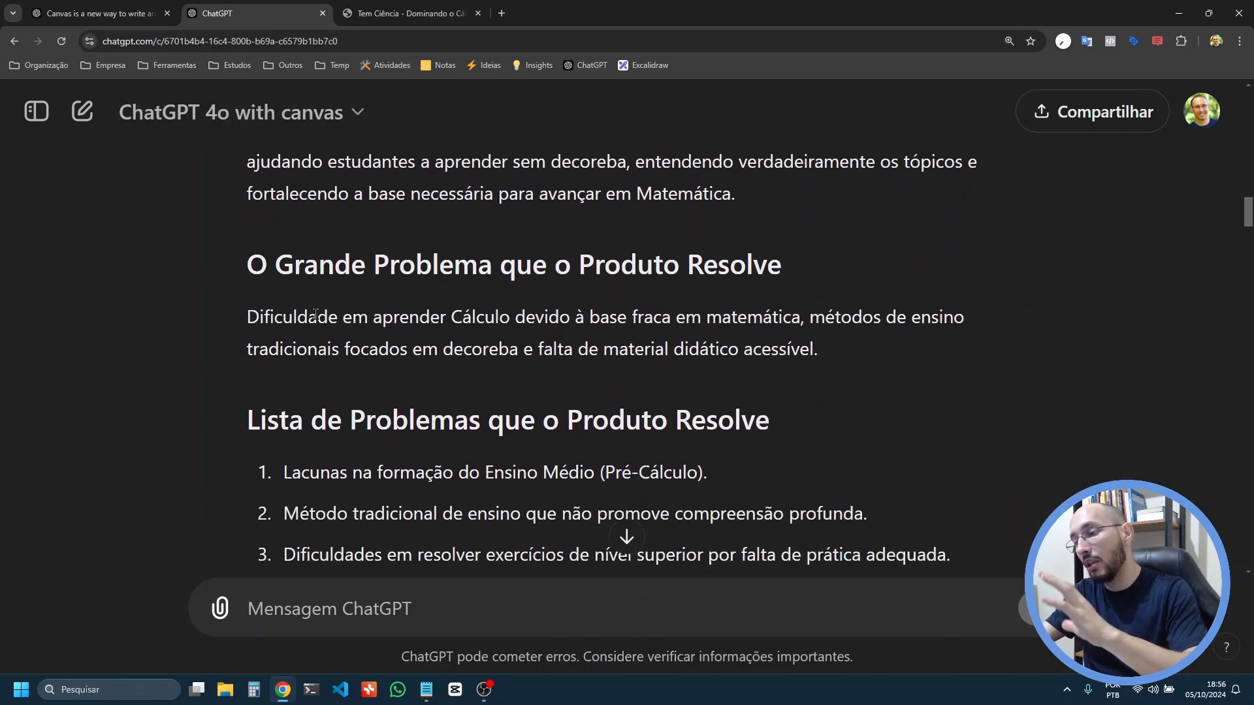
pyautogui.scroll(-20, 314, 320)
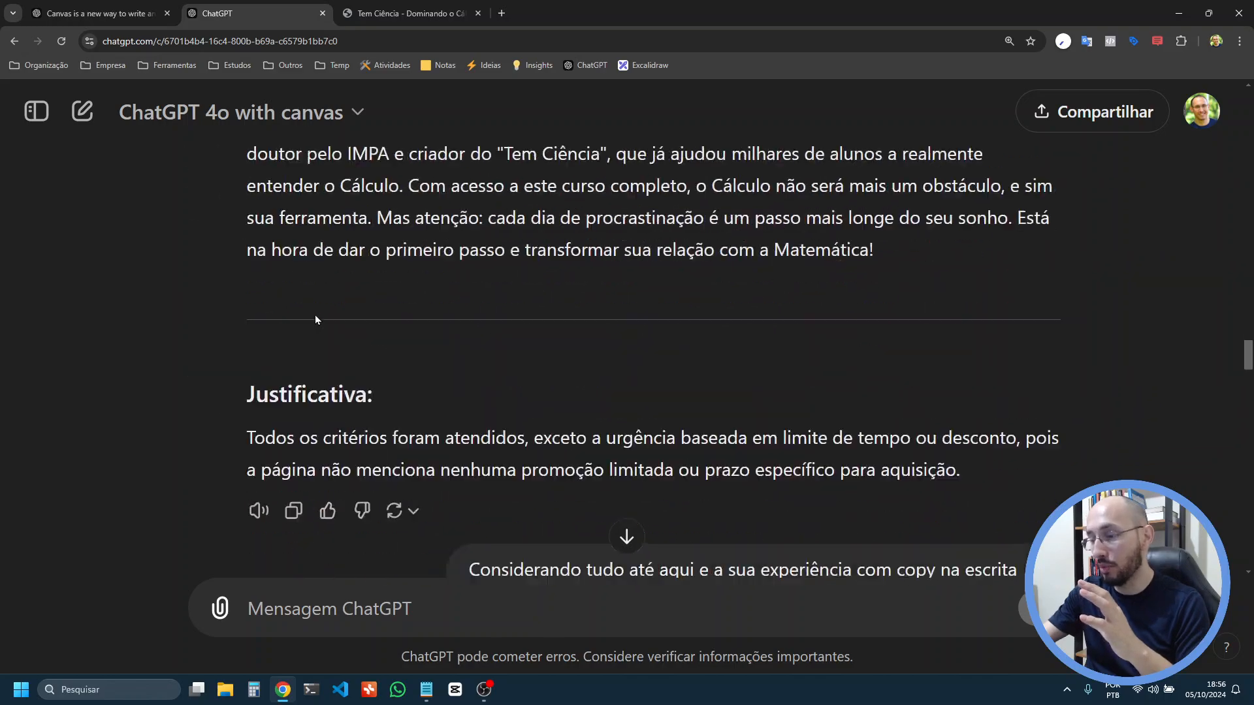
pyautogui.scroll(-20, 317, 320)
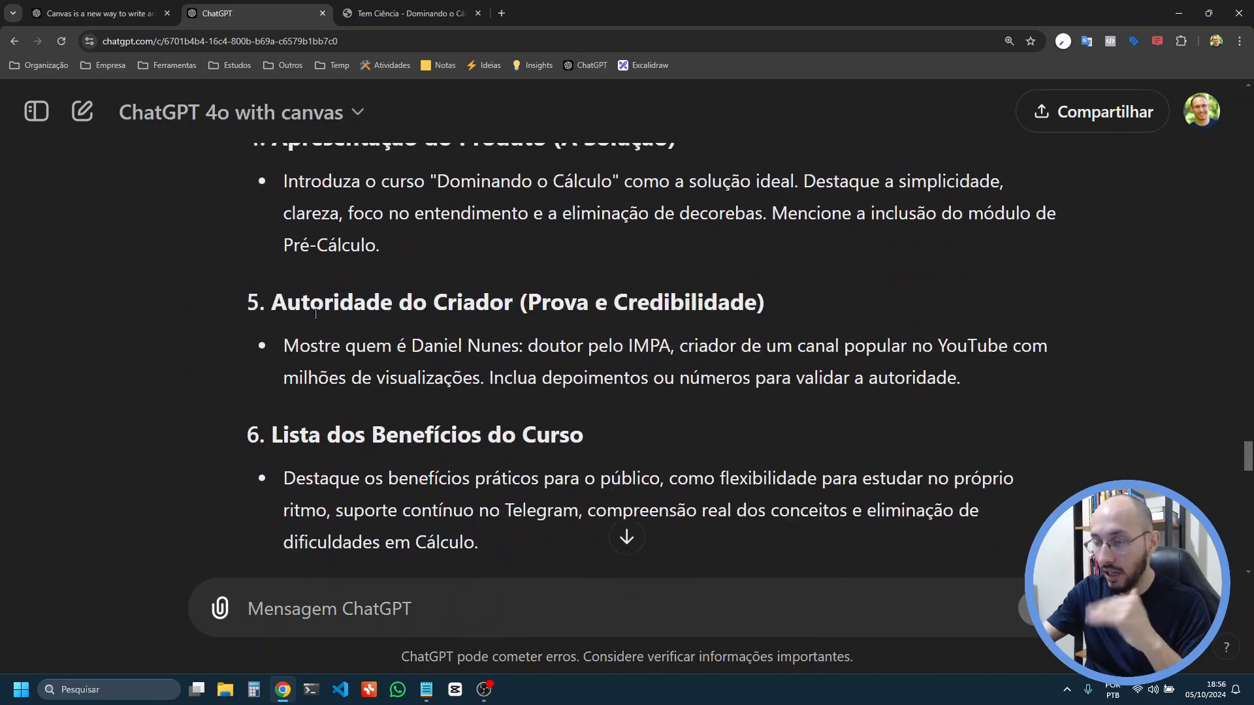
pyautogui.scroll(-5, 316, 314)
pyautogui.scroll(20, 315, 315)
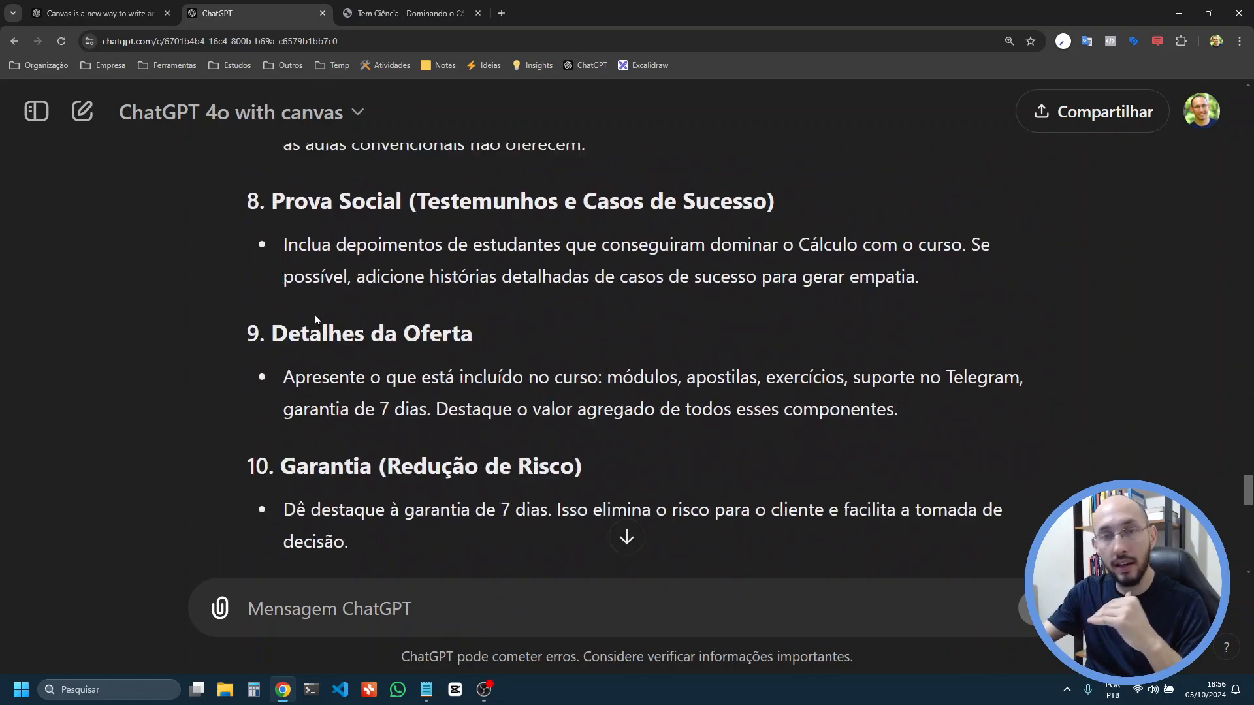
pyautogui.scroll(20, 315, 320)
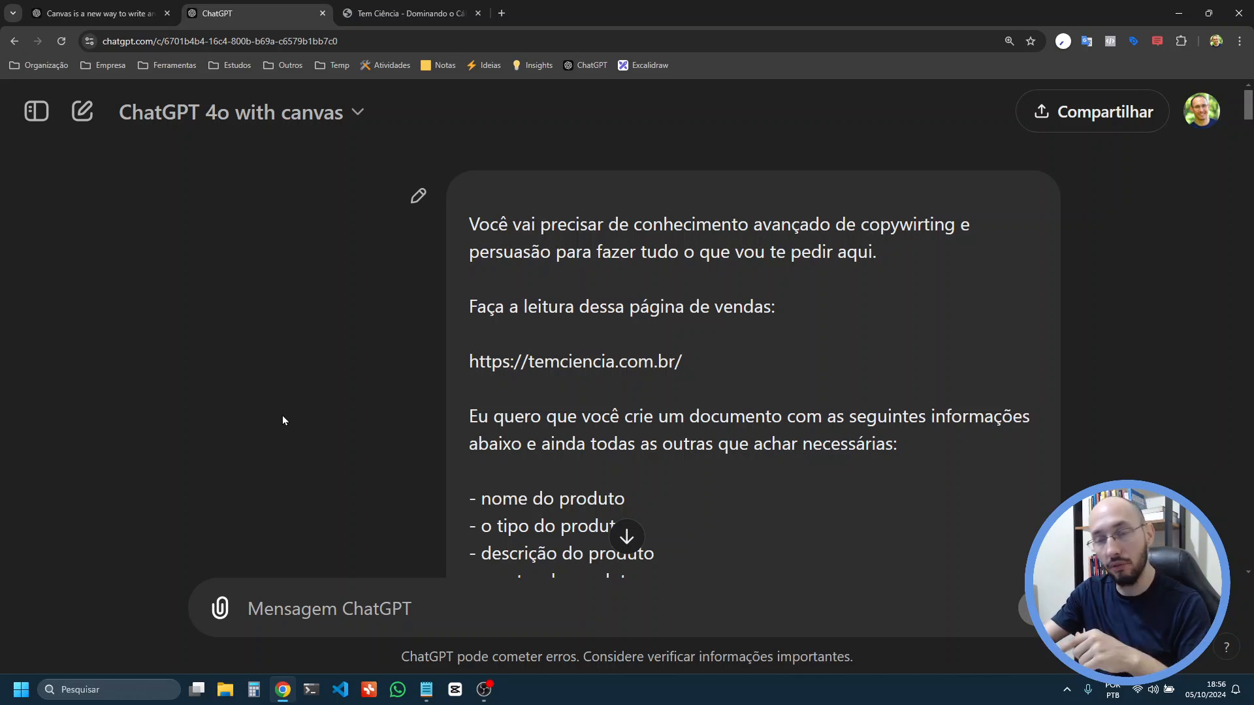
# Draft the unsent message "abra o canvas" and enlarge the page to 300%
pyautogui.click(351, 611)
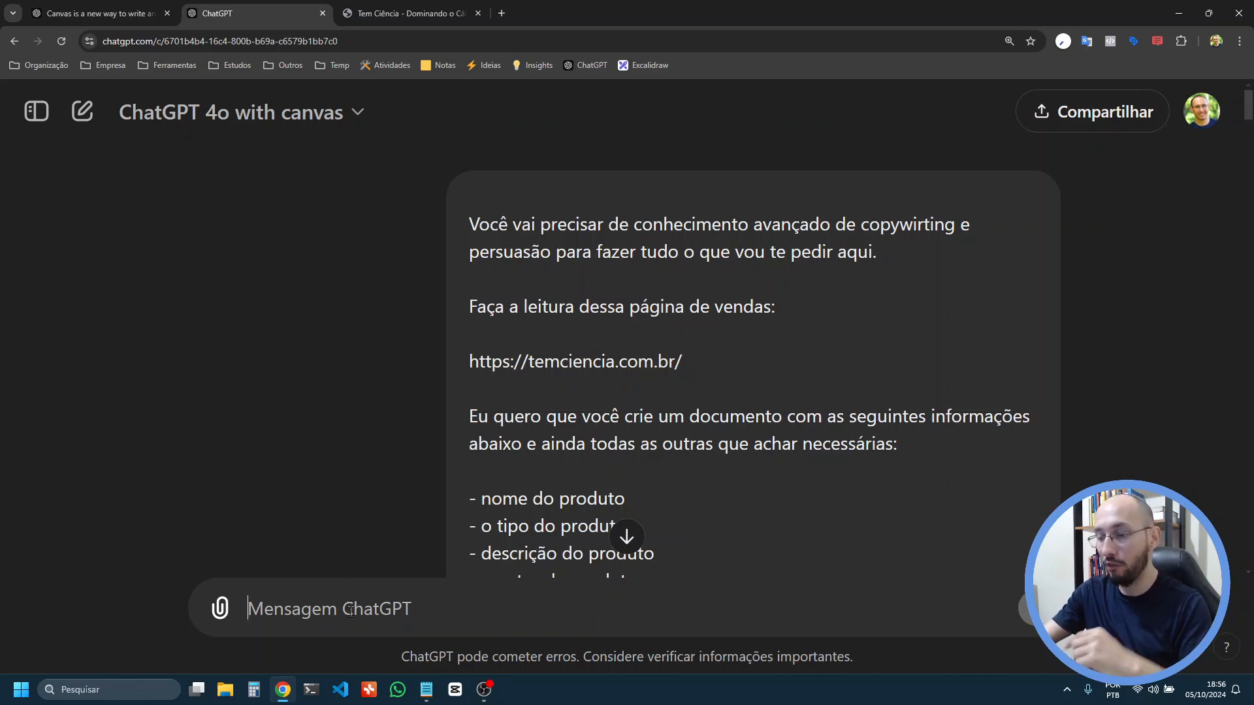
pyautogui.write('abra o ca')
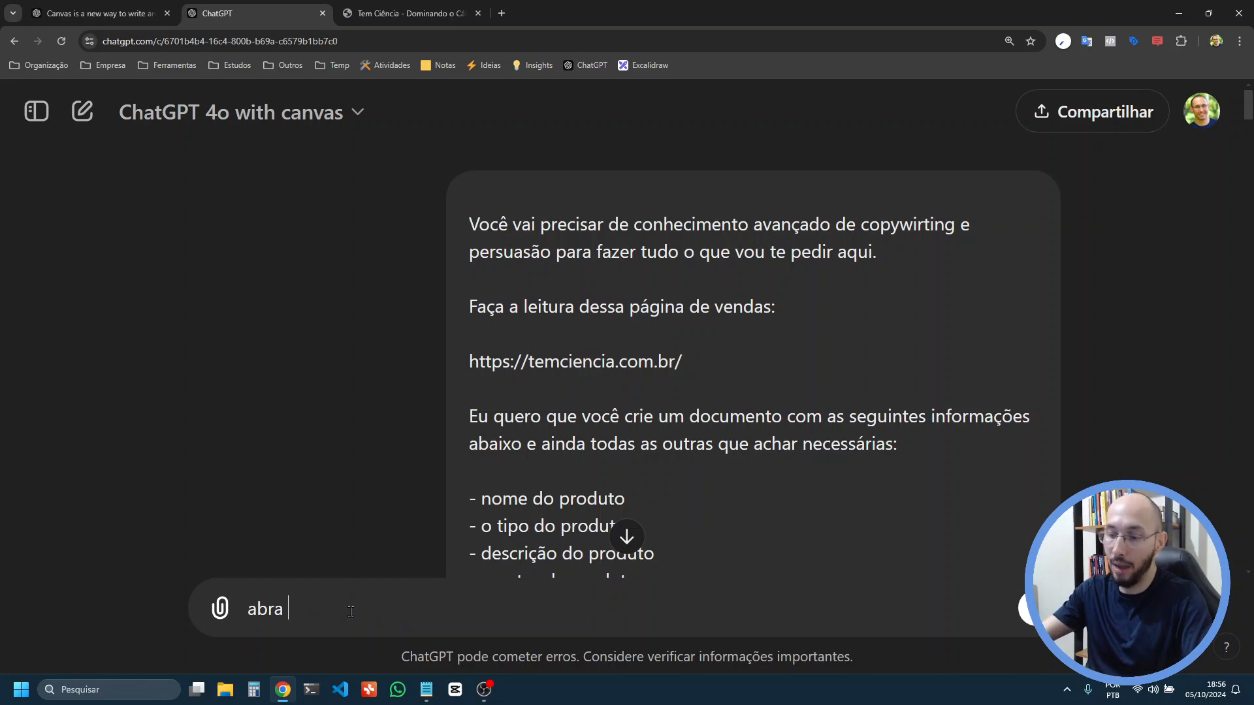
pyautogui.write('nvas')
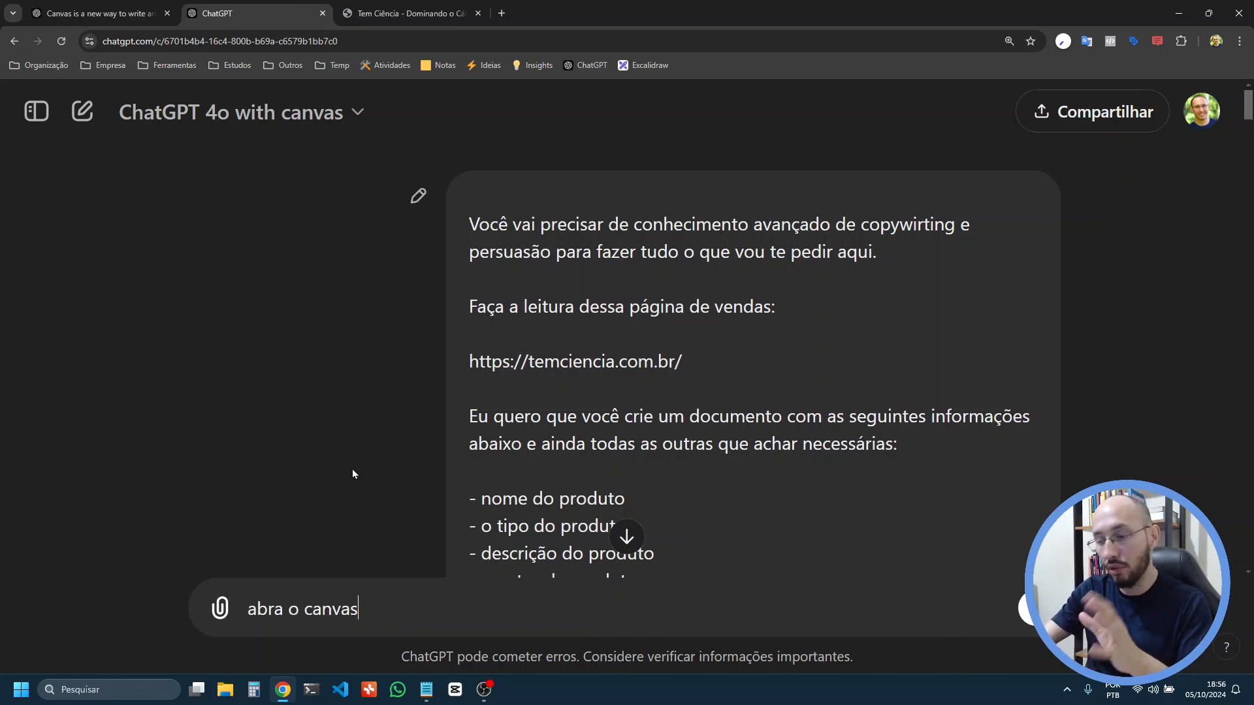
pyautogui.scroll(3, 353, 470)
pyautogui.scroll(-10, 352, 372)
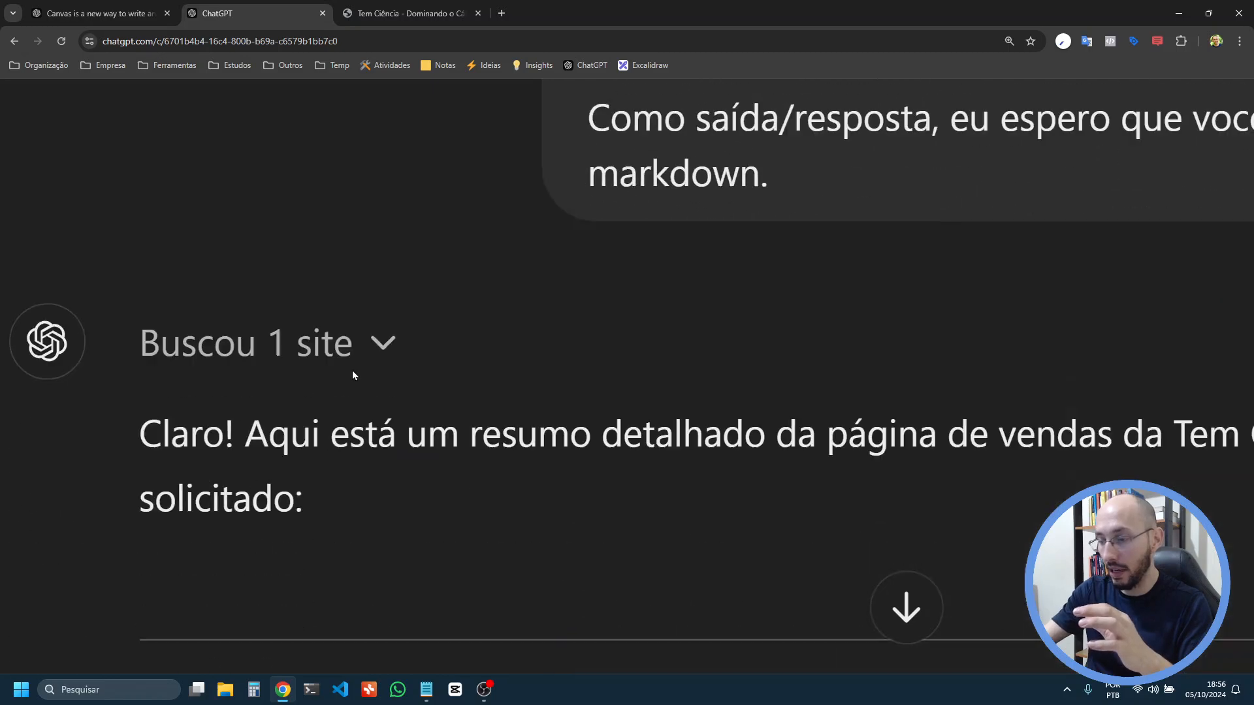
pyautogui.scroll(1, 353, 375)
pyautogui.scroll(-3, 352, 370)
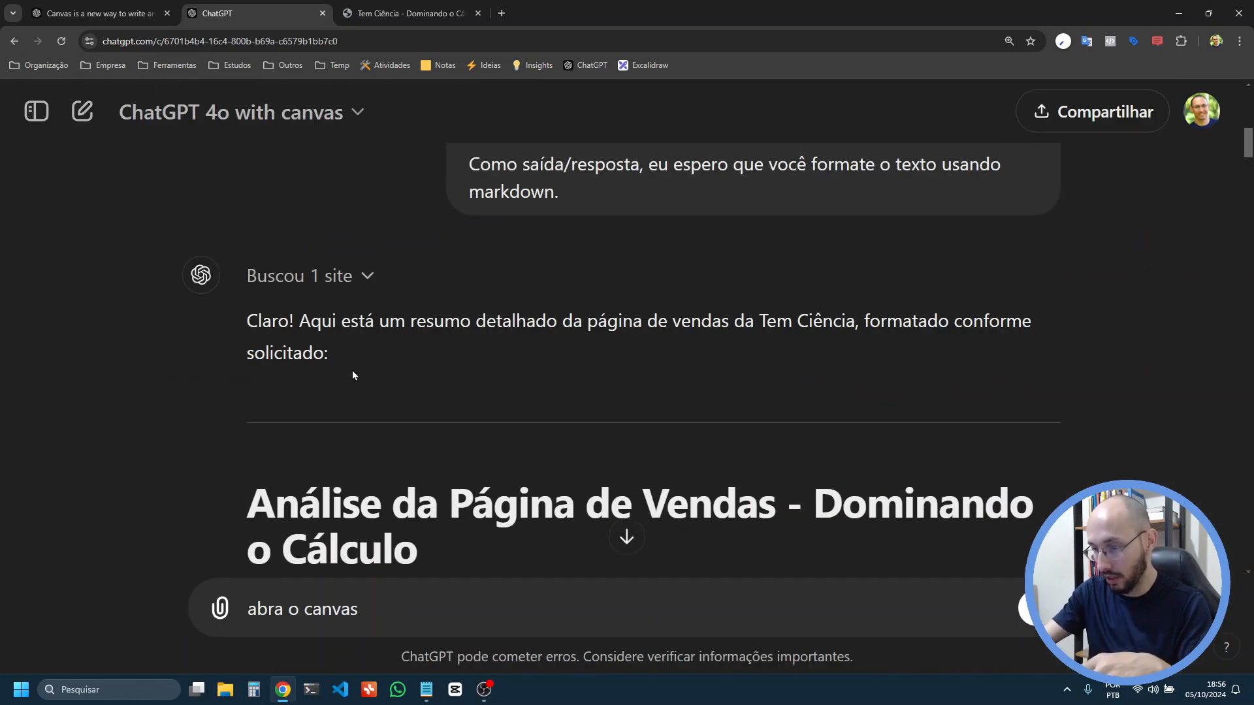
pyautogui.hotkey('ctrl', '+')
pyautogui.hotkey('ctrl', '+')
pyautogui.hotkey('ctrl', '+')
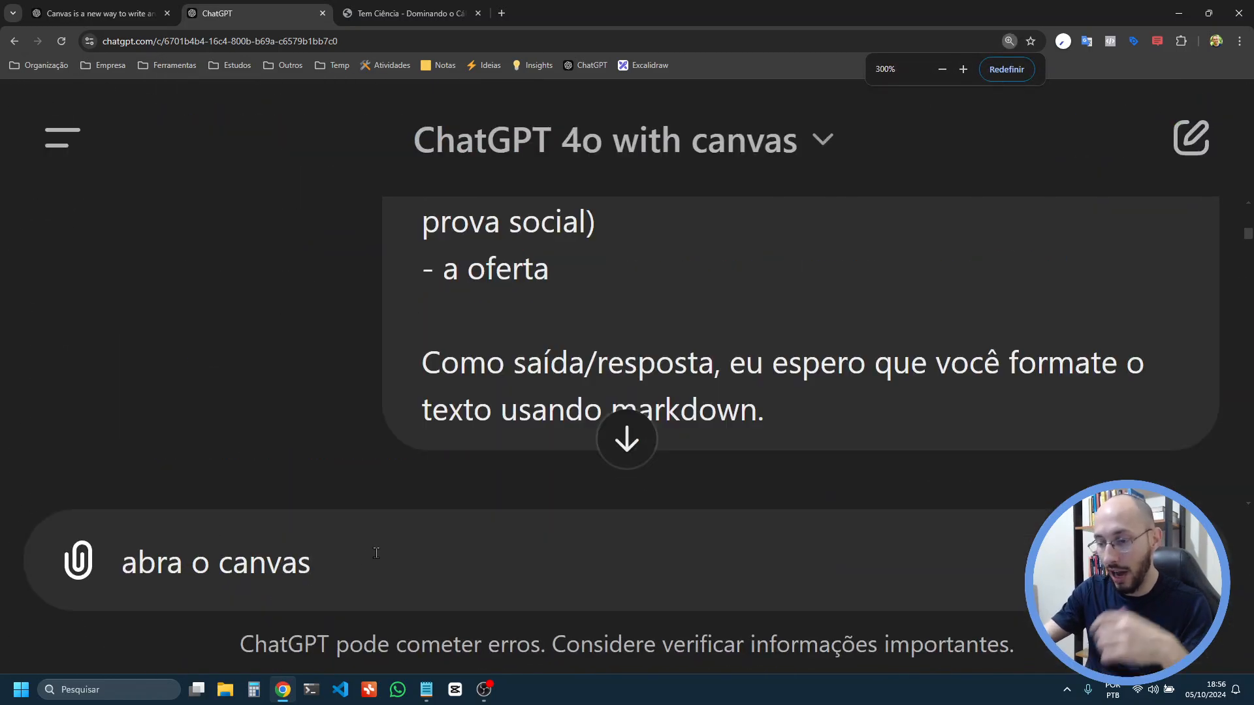
# Clear the drafted message and set the page zoom to 200% at the start of the conversation
pyautogui.hotkey('ctrl', 'Left')
pyautogui.hotkey('ctrl', 'shift', 'Home')
pyautogui.press('BackSpace')
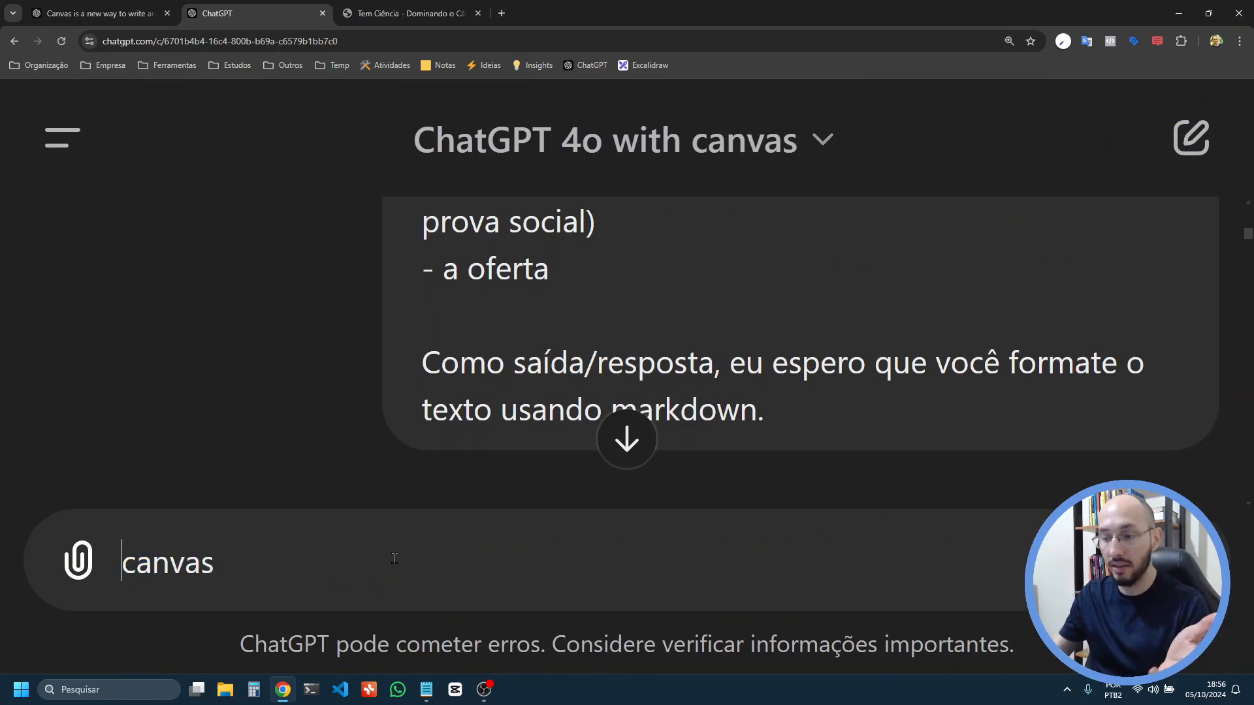
pyautogui.hotkey('shift', 'End')
pyautogui.press('BackSpace')
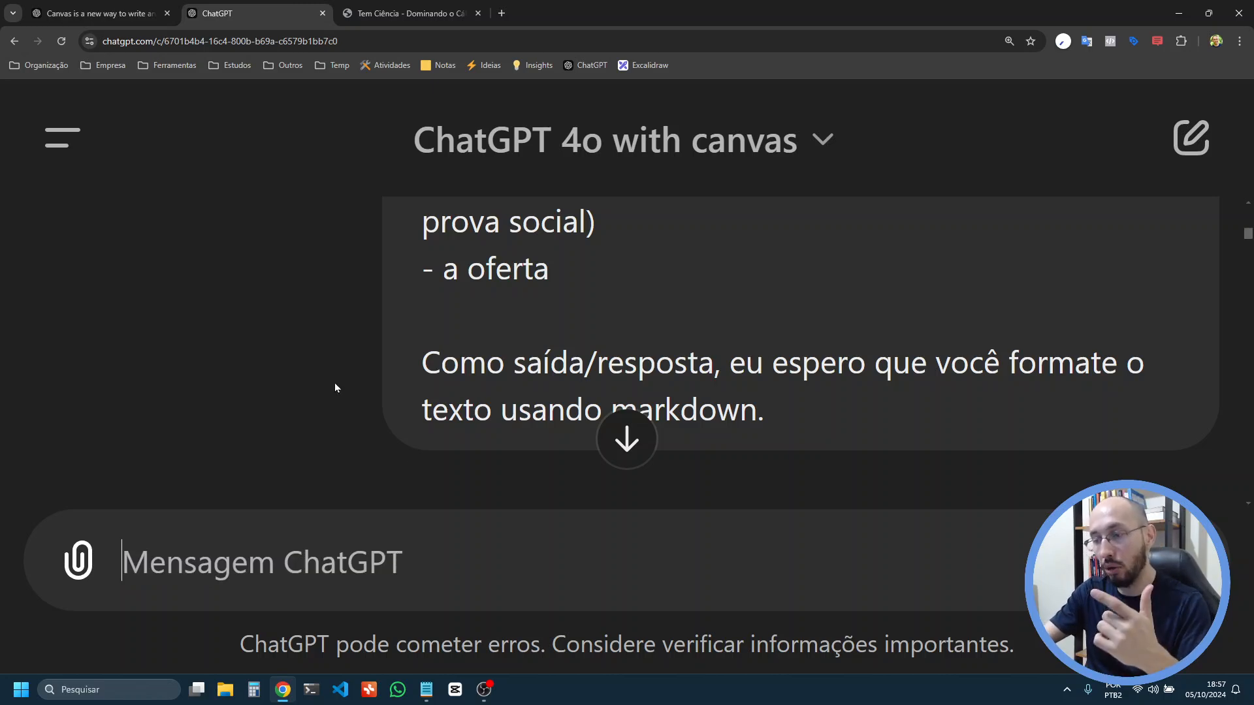
pyautogui.hotkey('ctrl', '-')
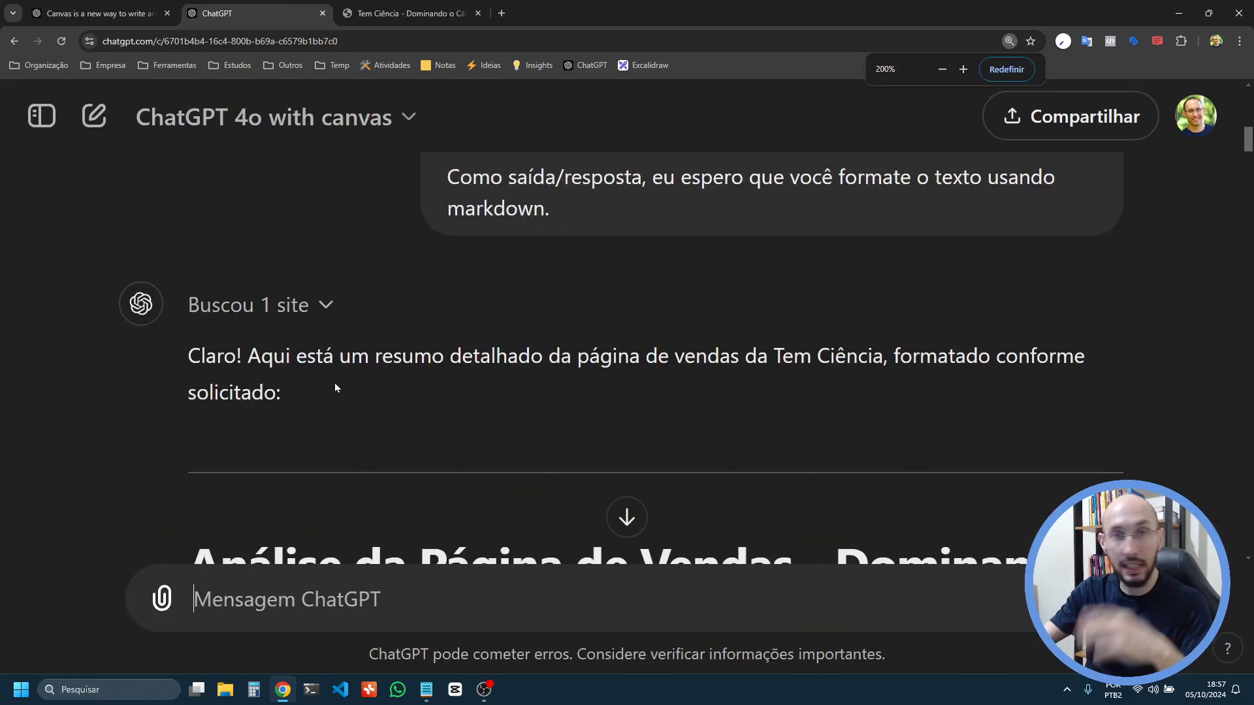
pyautogui.scroll(5, 334, 382)
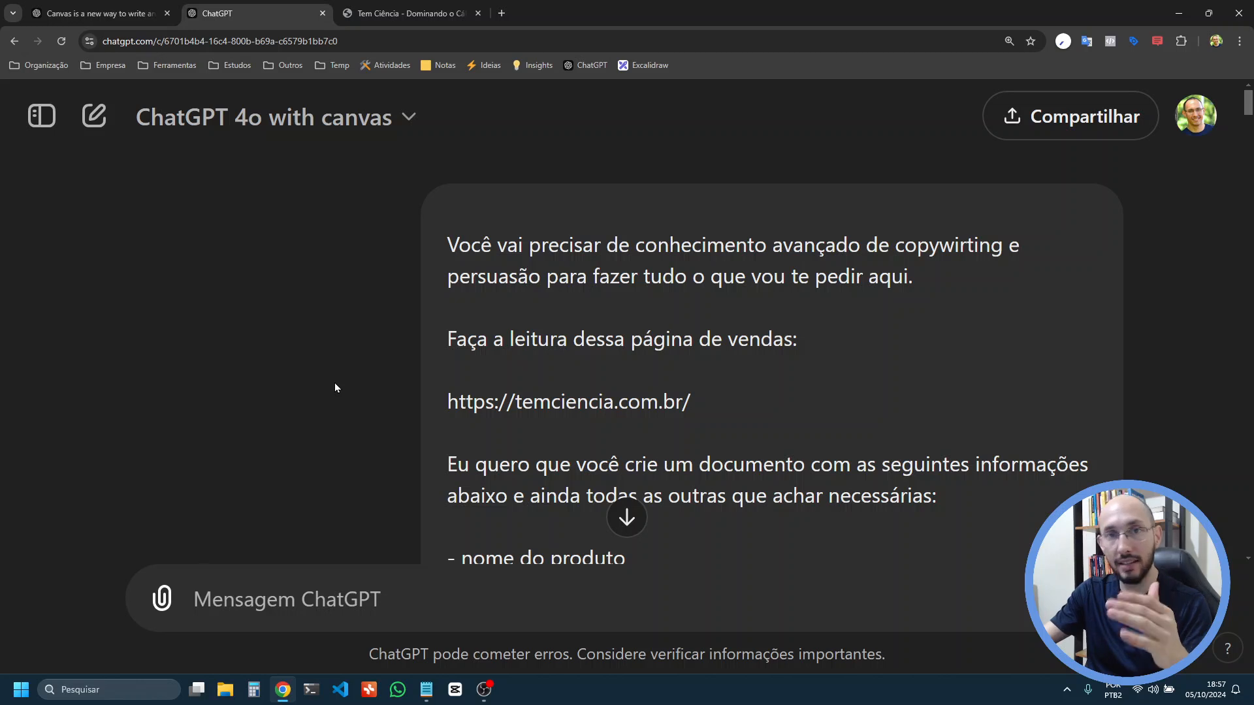
pyautogui.scroll(-1, 334, 382)
pyautogui.scroll(1, 334, 383)
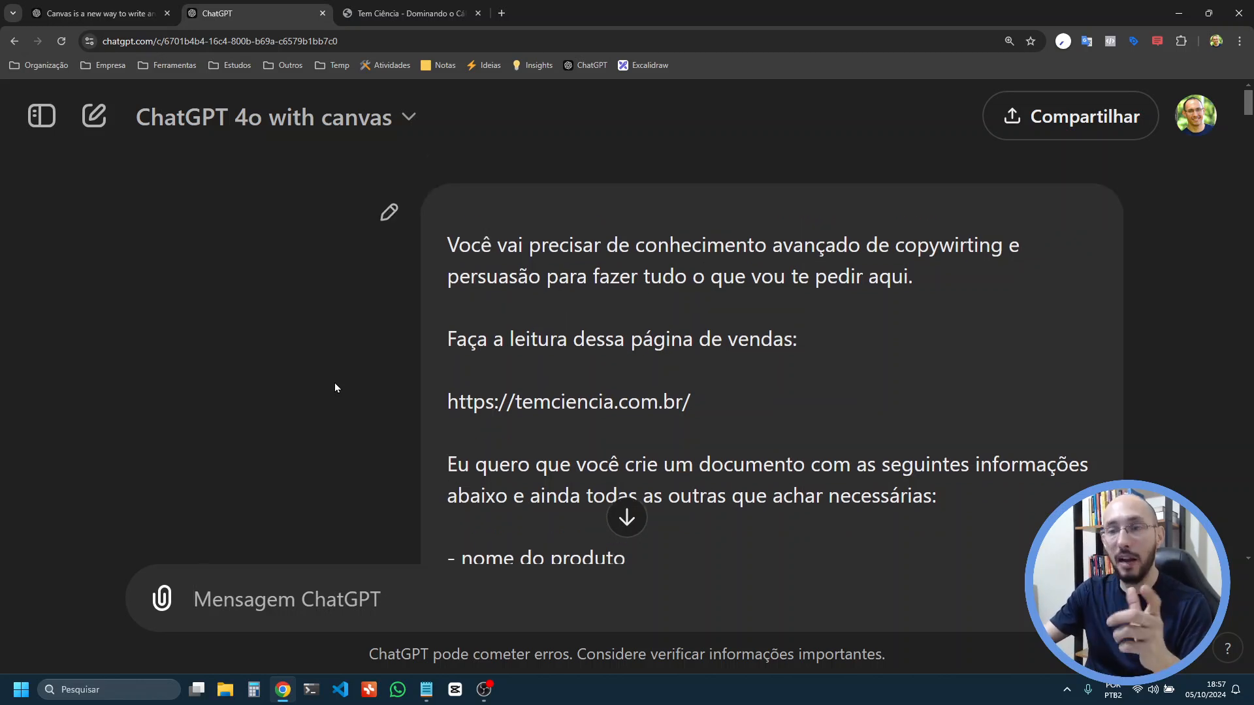
pyautogui.scroll(-1, 335, 387)
pyautogui.scroll(1, 335, 387)
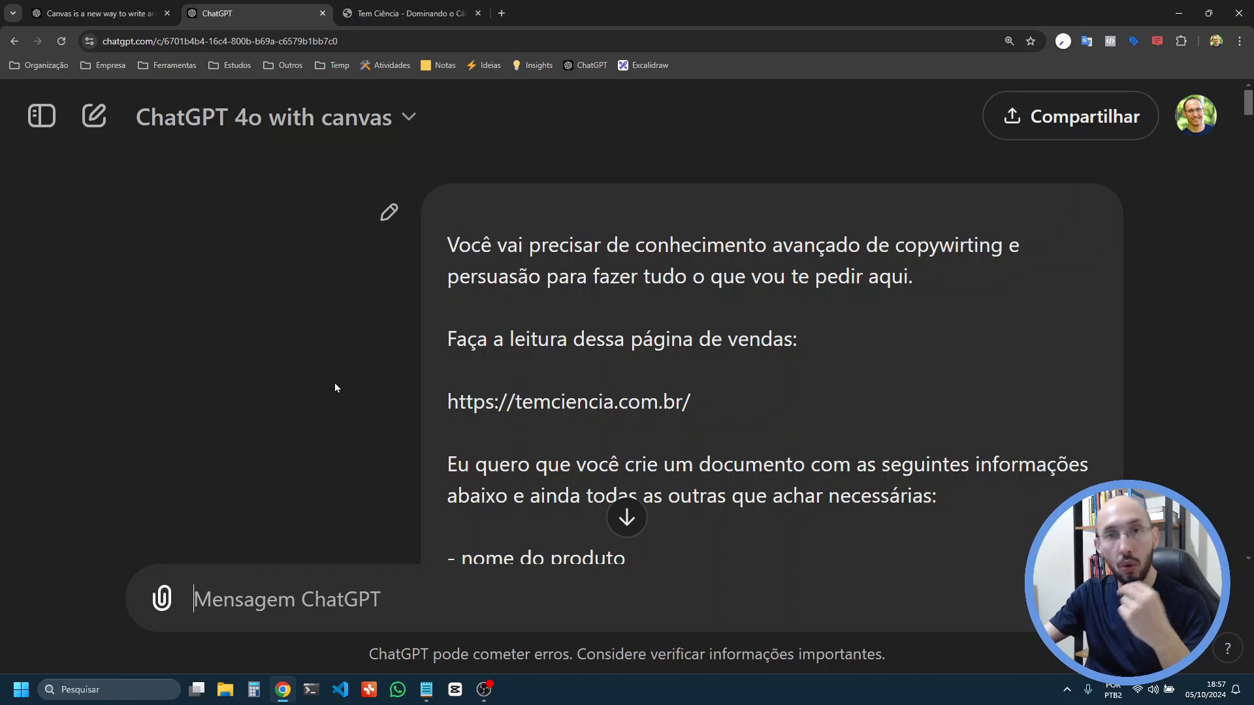
pyautogui.scroll(-1, 334, 387)
pyautogui.scroll(1, 335, 387)
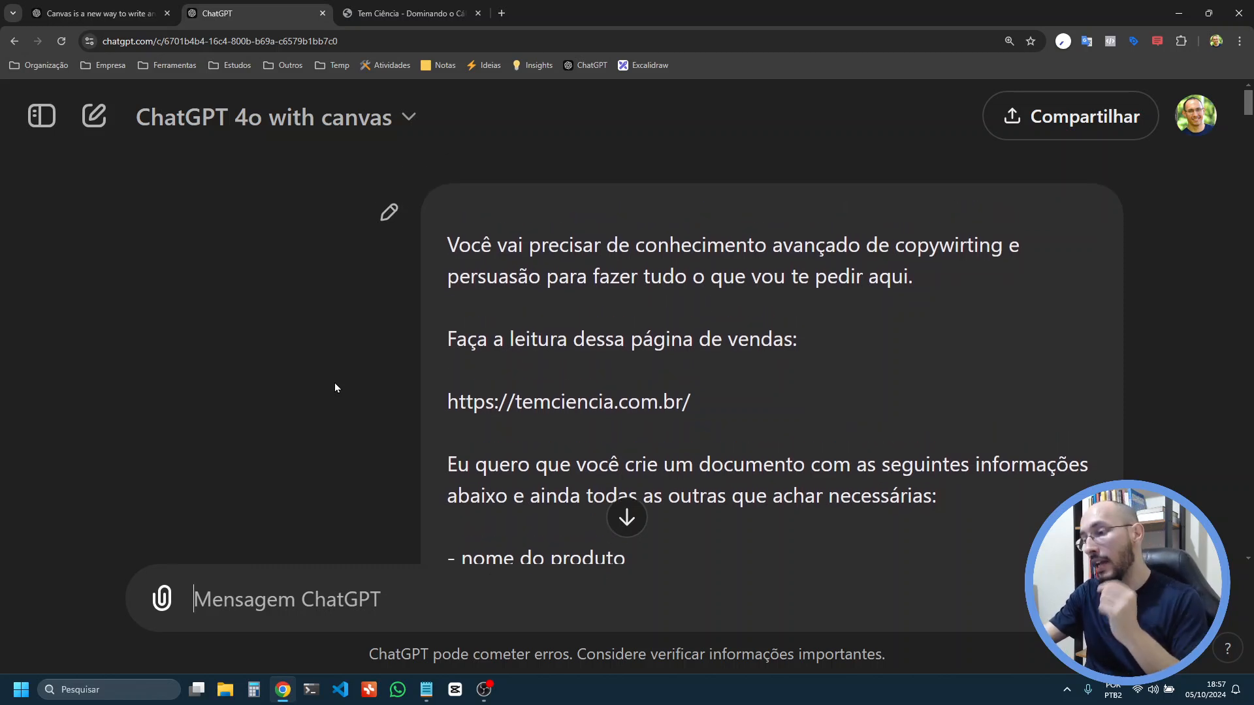
# Highlight the sales page address in the first prompt and view the temciencia.com.br page it refers to
pyautogui.tripleClick(510, 395)
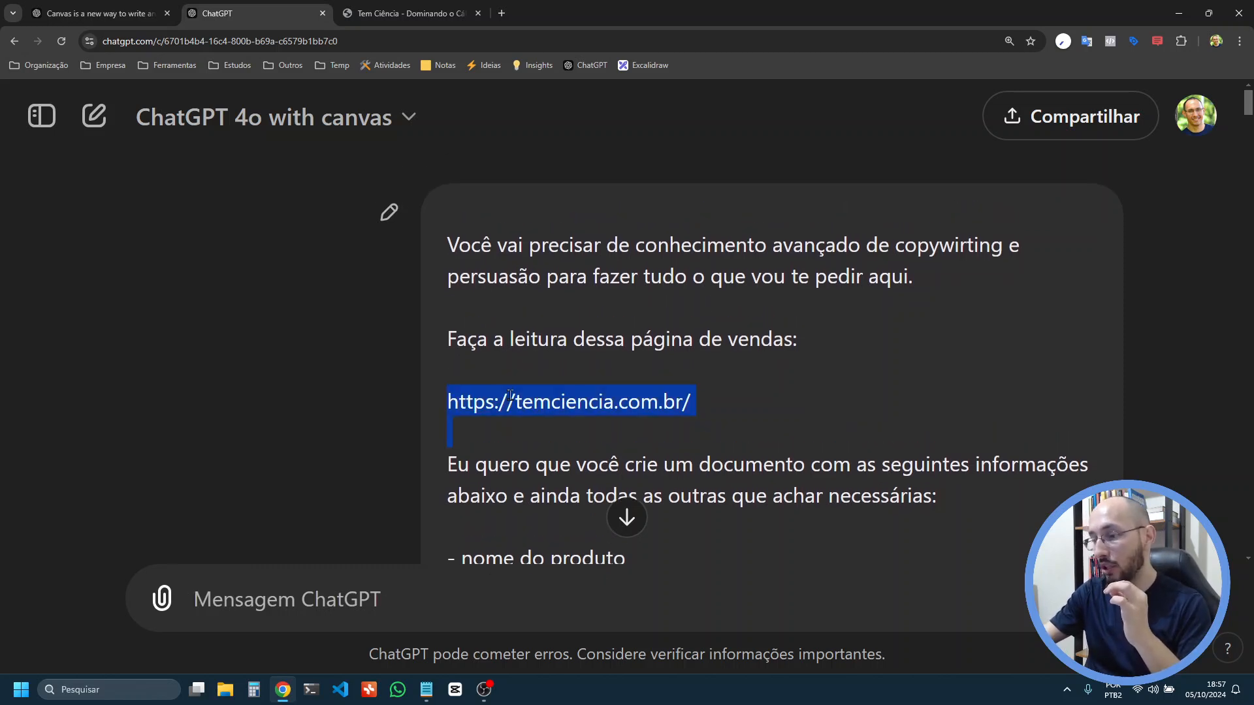
pyautogui.scroll(-1, 541, 449)
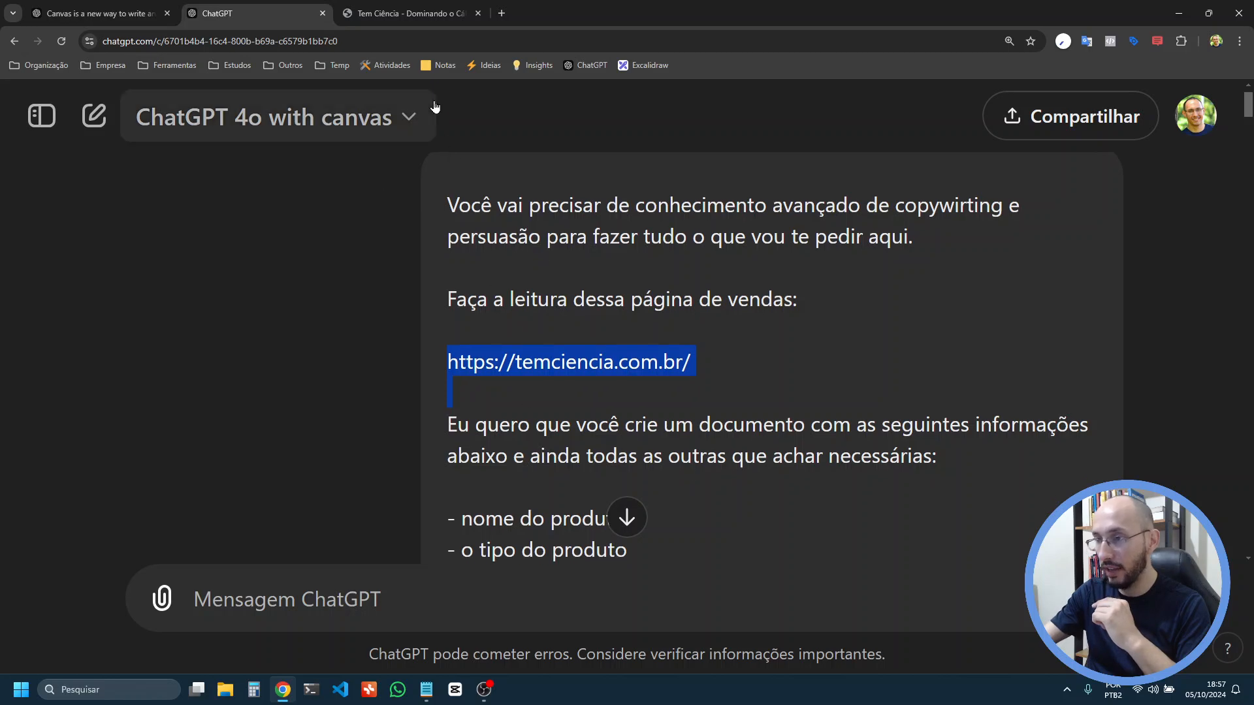
pyautogui.click(393, 20)
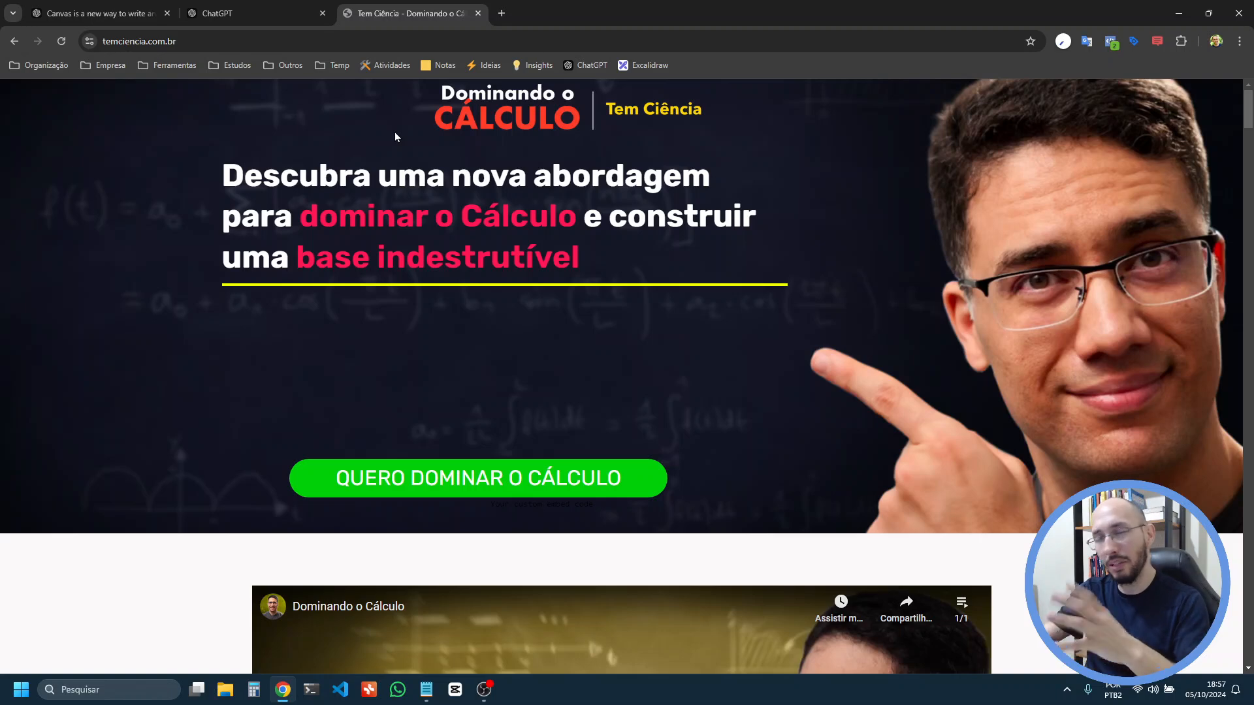
# Return to the ChatGPT conversation and examine the list of product information requested in the first prompt
pyautogui.click(237, 16)
pyautogui.click(450, 423)
pyautogui.scroll(-4, 450, 392)
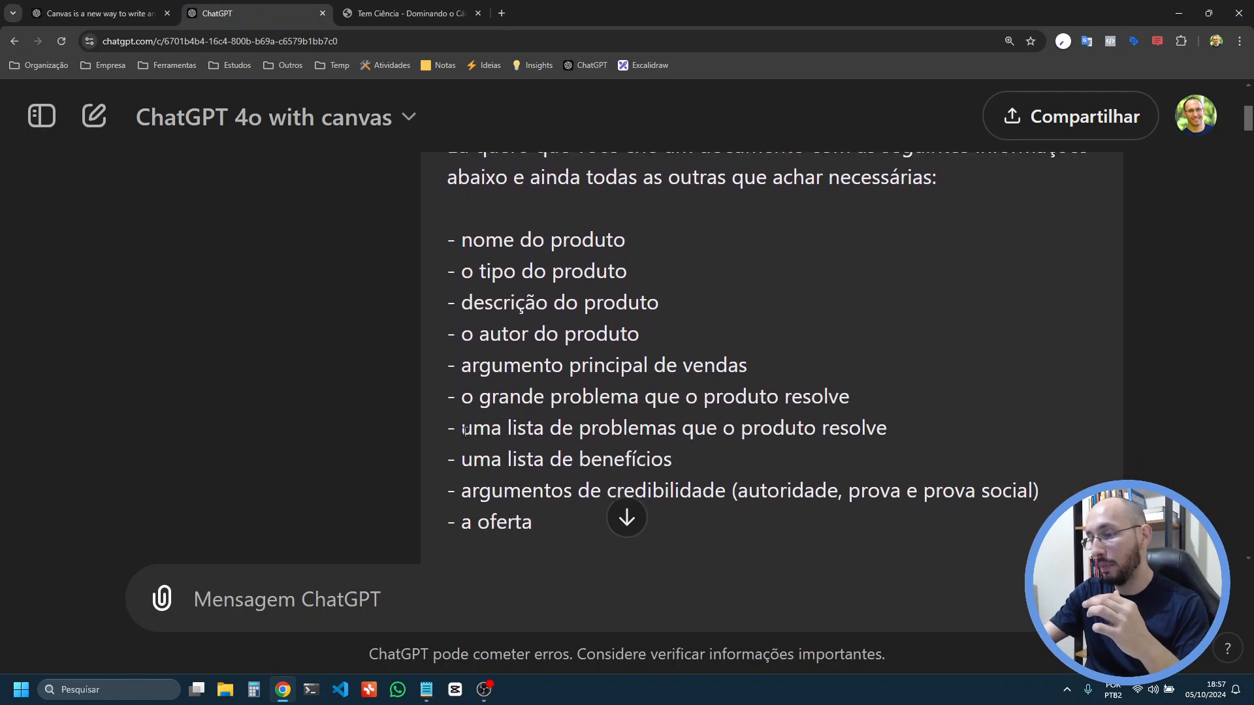
# Highlight the list of requested product information in the first prompt, from "nome do produto" to "a oferta"
pyautogui.moveTo(456, 240); pyautogui.dragTo(552, 516)
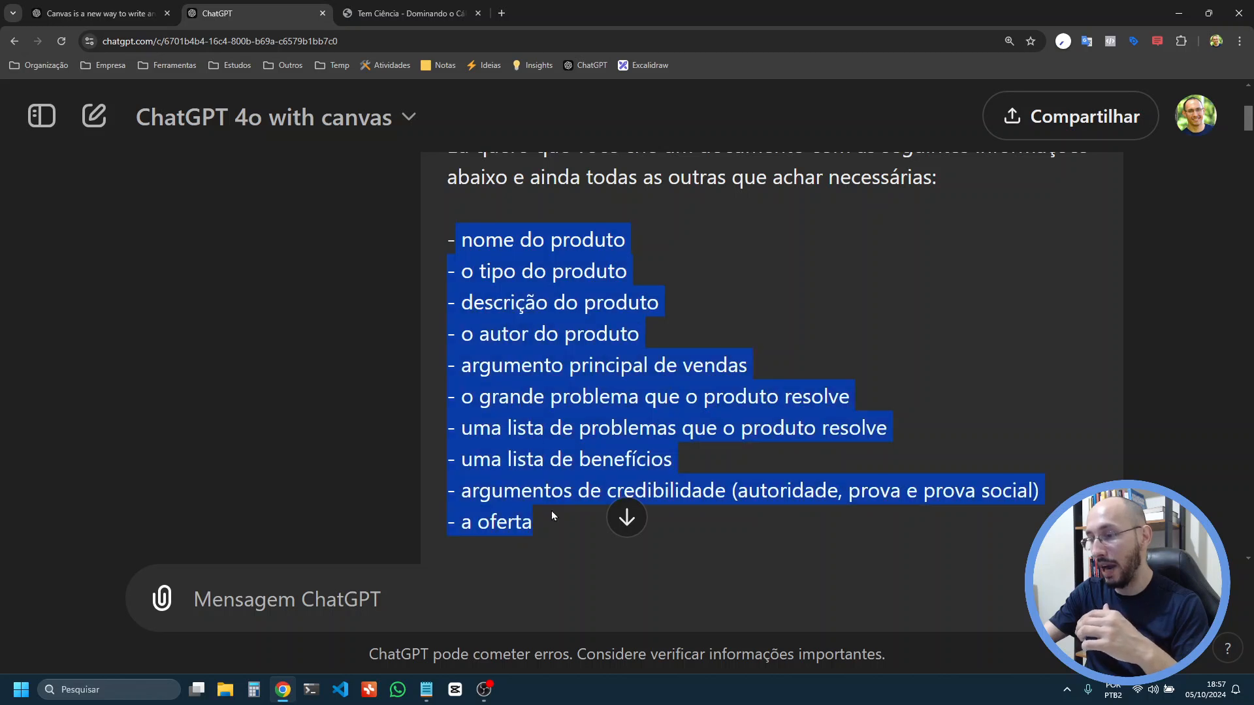
pyautogui.scroll(-1, 503, 439)
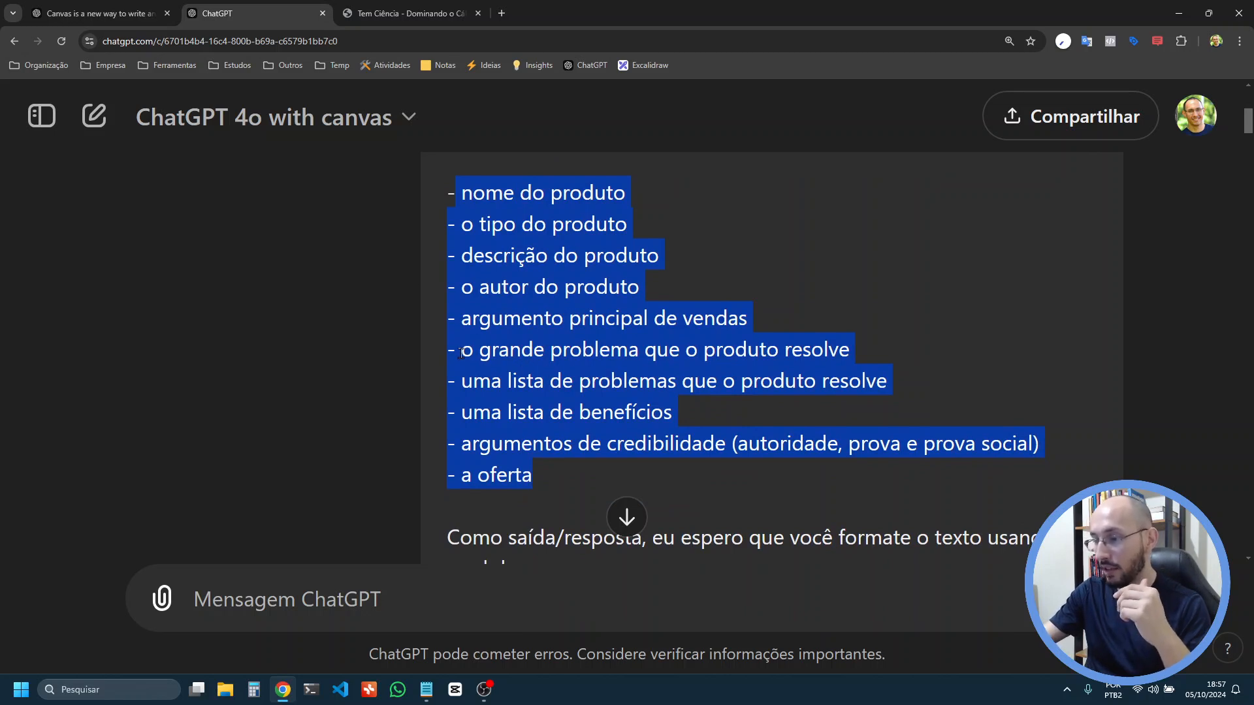
pyautogui.scroll(-1, 461, 355)
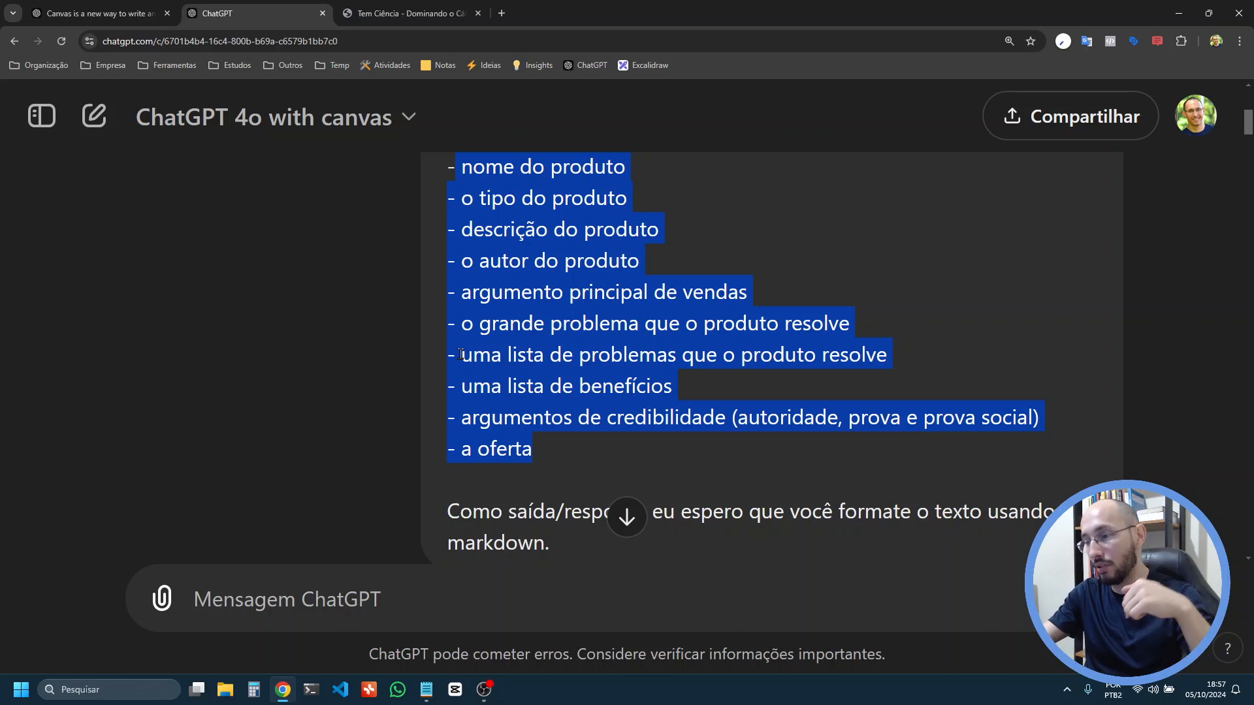
pyautogui.scroll(1, 461, 354)
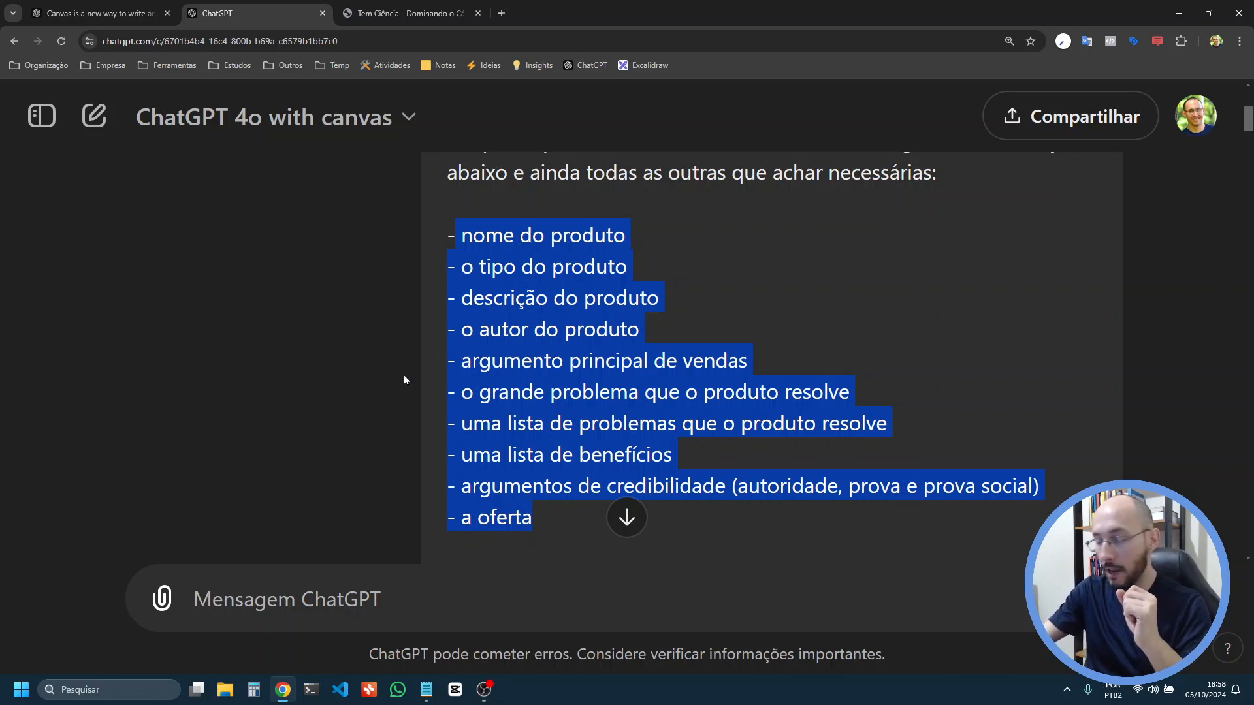
# Review the reply with the sales page analysis of Dominando o Cálculo, continuing to the prompt that asks for a hook
pyautogui.scroll(-5, 404, 376)
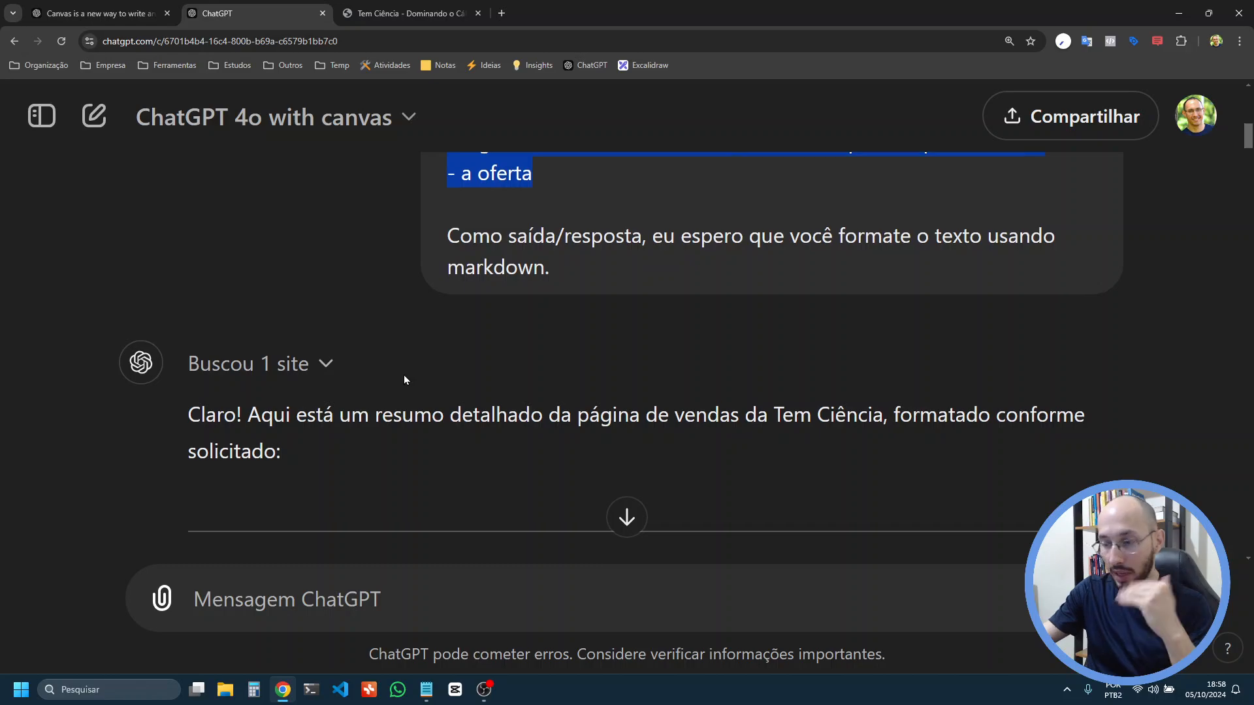
pyautogui.scroll(-8, 403, 380)
pyautogui.scroll(3, 404, 379)
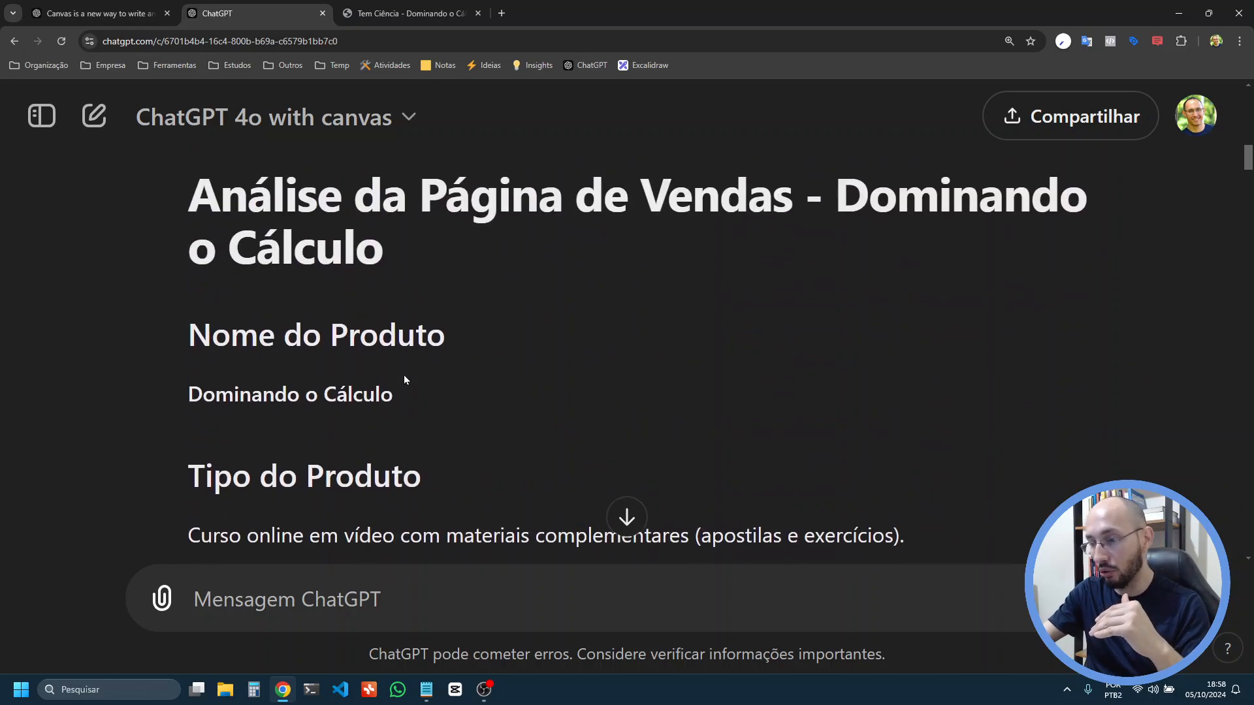
pyautogui.scroll(-15, 404, 379)
pyautogui.scroll(-15, 404, 379)
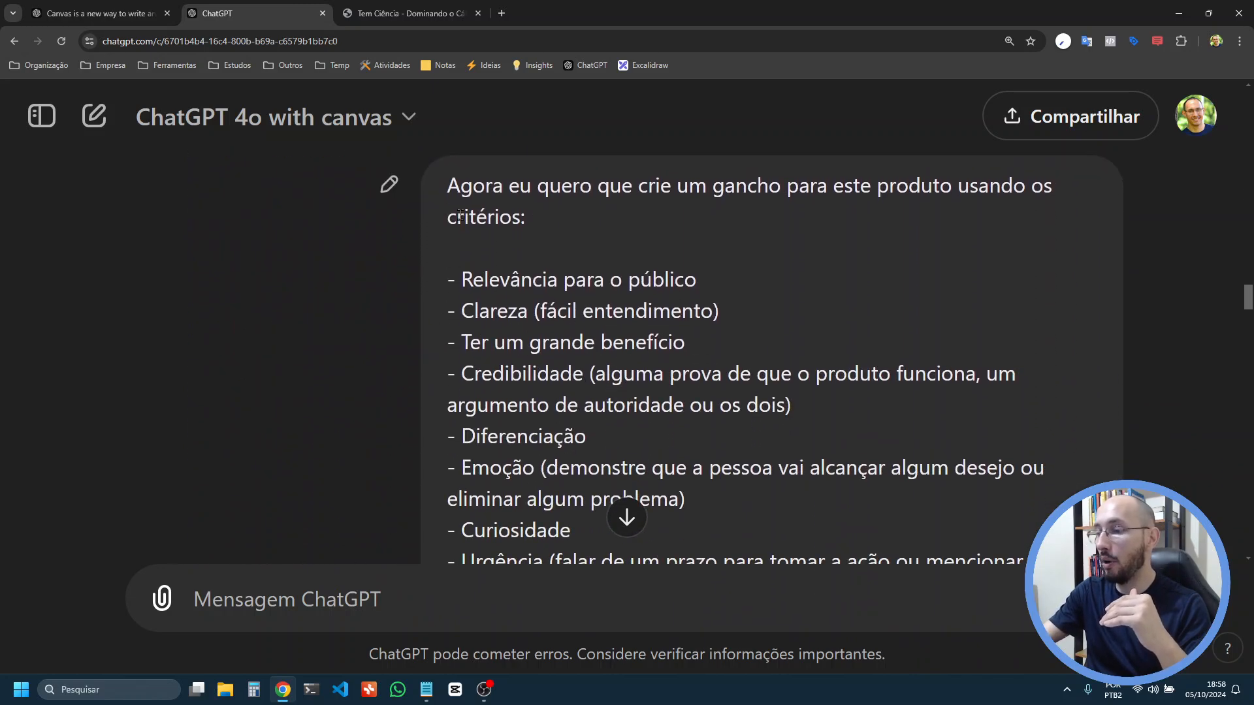
# Highlight the full criteria list in the hook prompt, from "Relevância para o público" to the Urgência criterion
pyautogui.moveTo(460, 185); pyautogui.dragTo(503, 431)
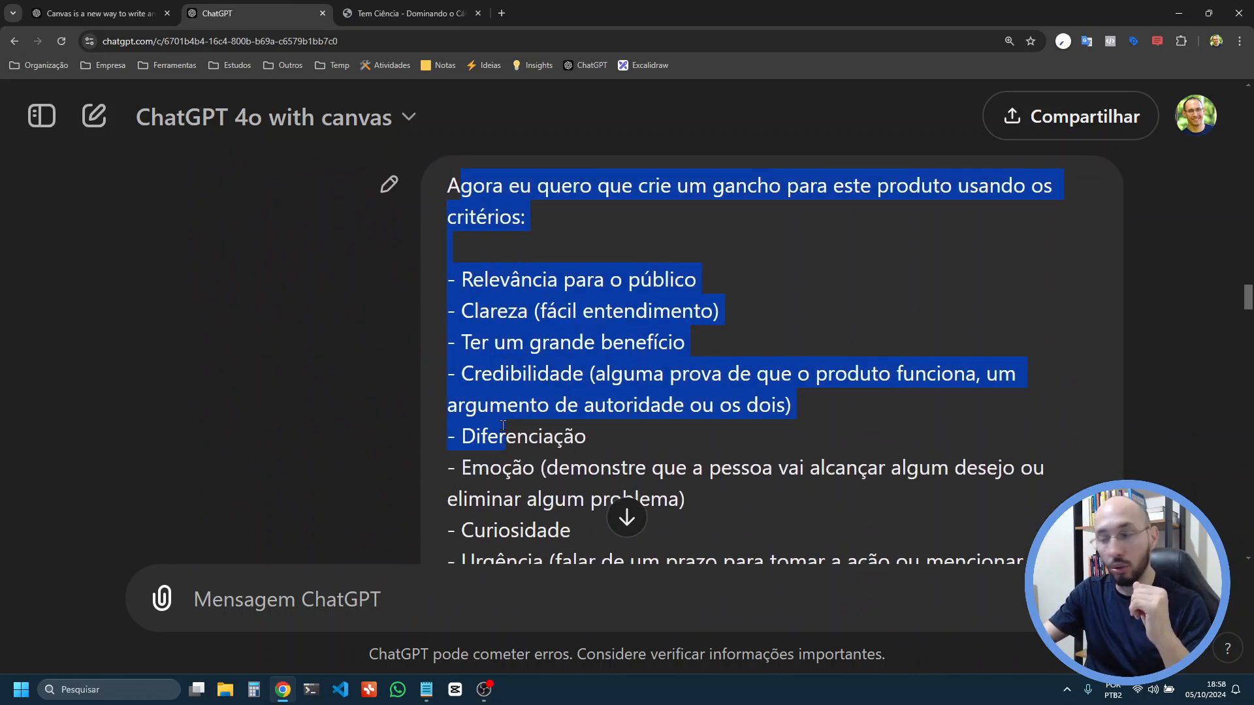
pyautogui.click(480, 307)
pyautogui.scroll(-1, 479, 300)
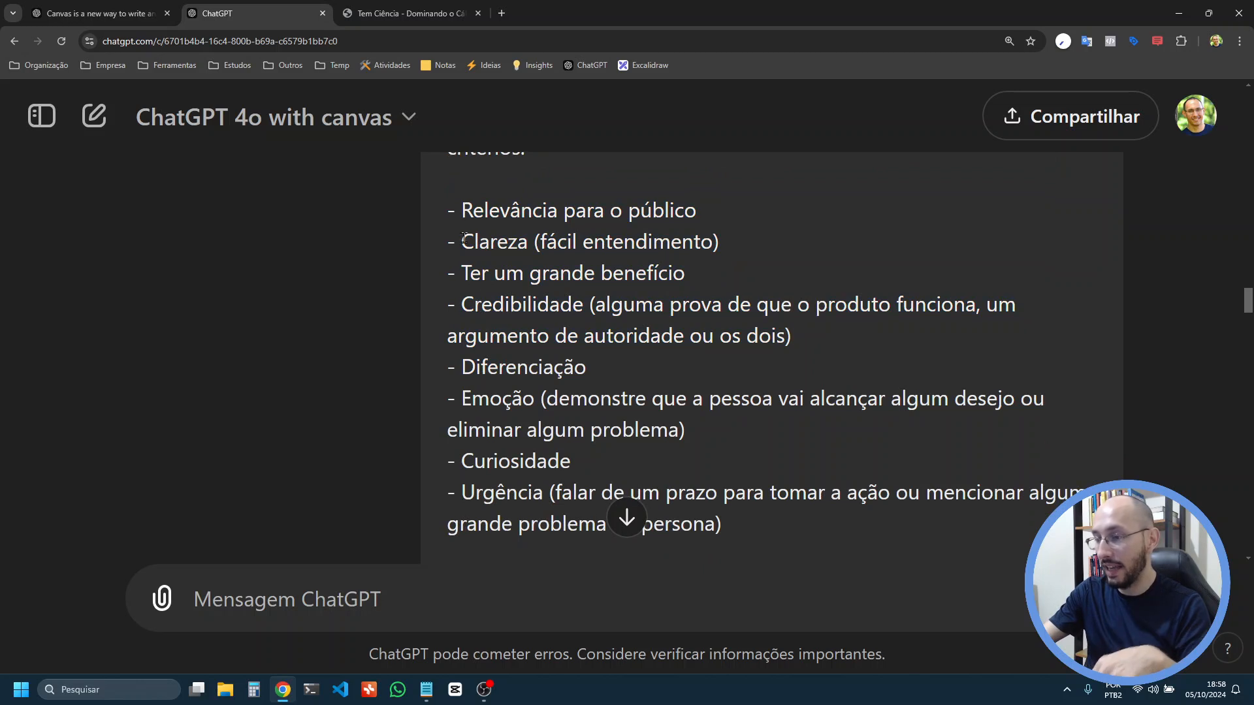
pyautogui.moveTo(456, 210); pyautogui.dragTo(747, 521)
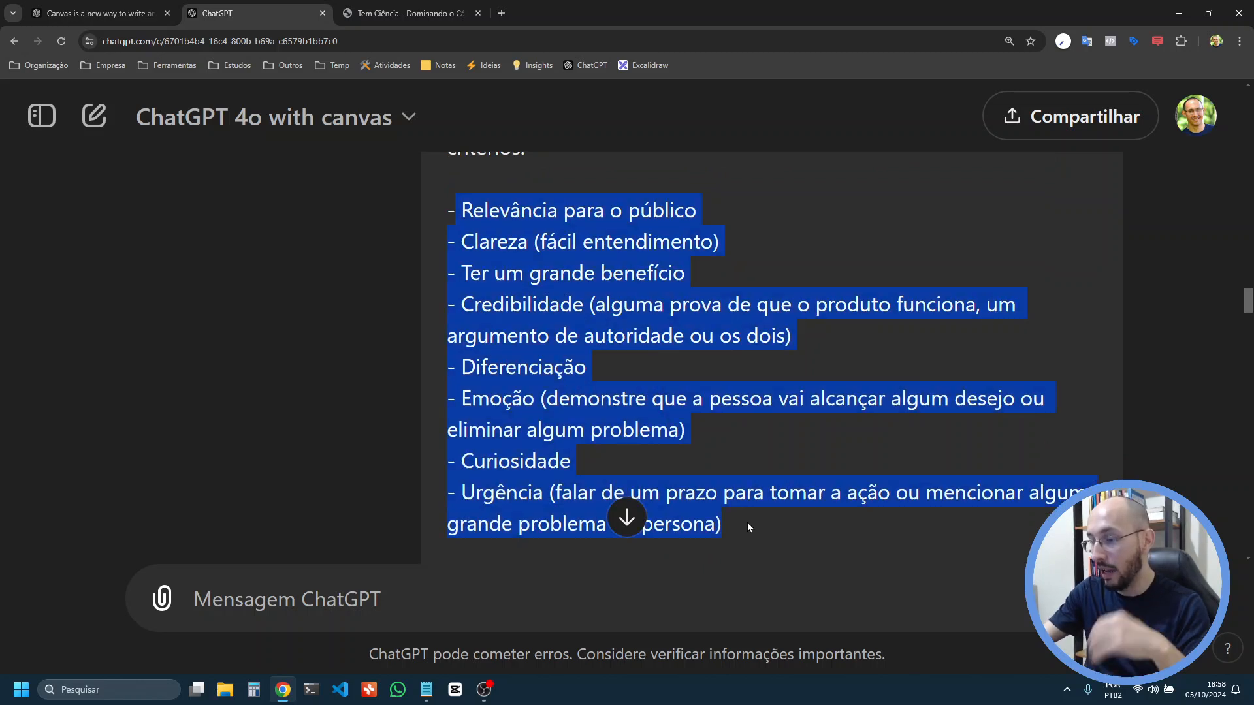
pyautogui.scroll(-1, 747, 523)
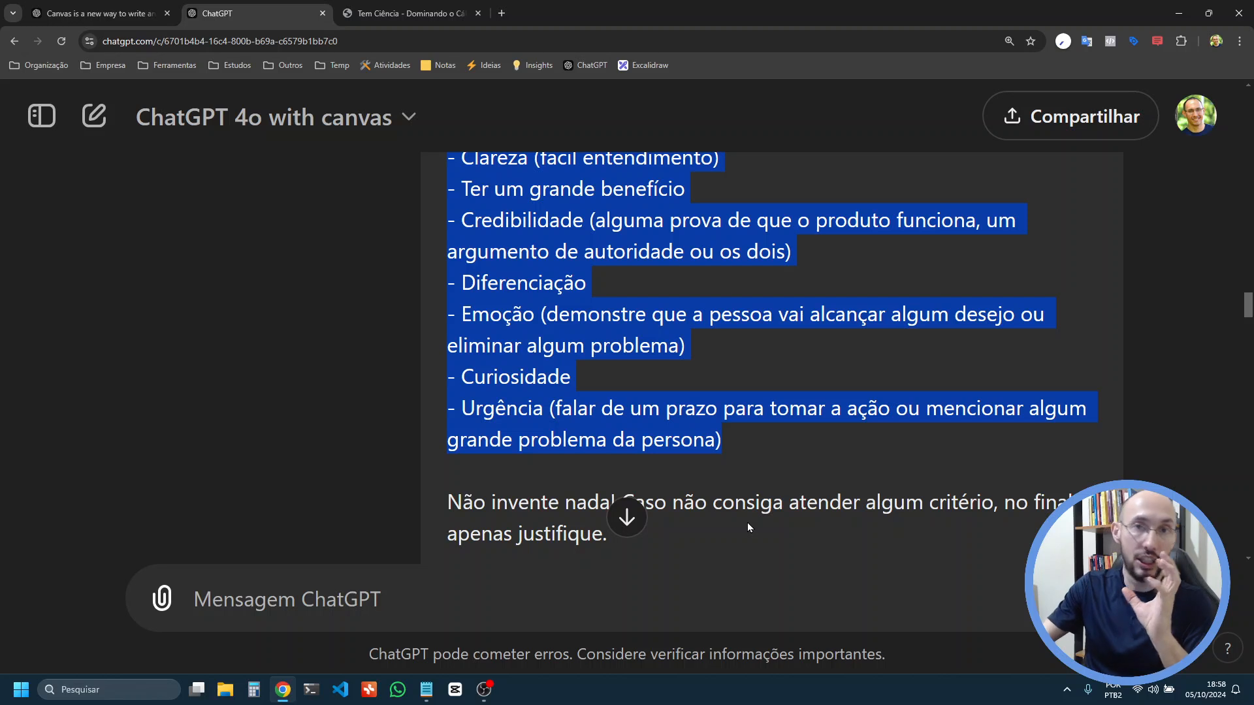
pyautogui.scroll(1, 749, 527)
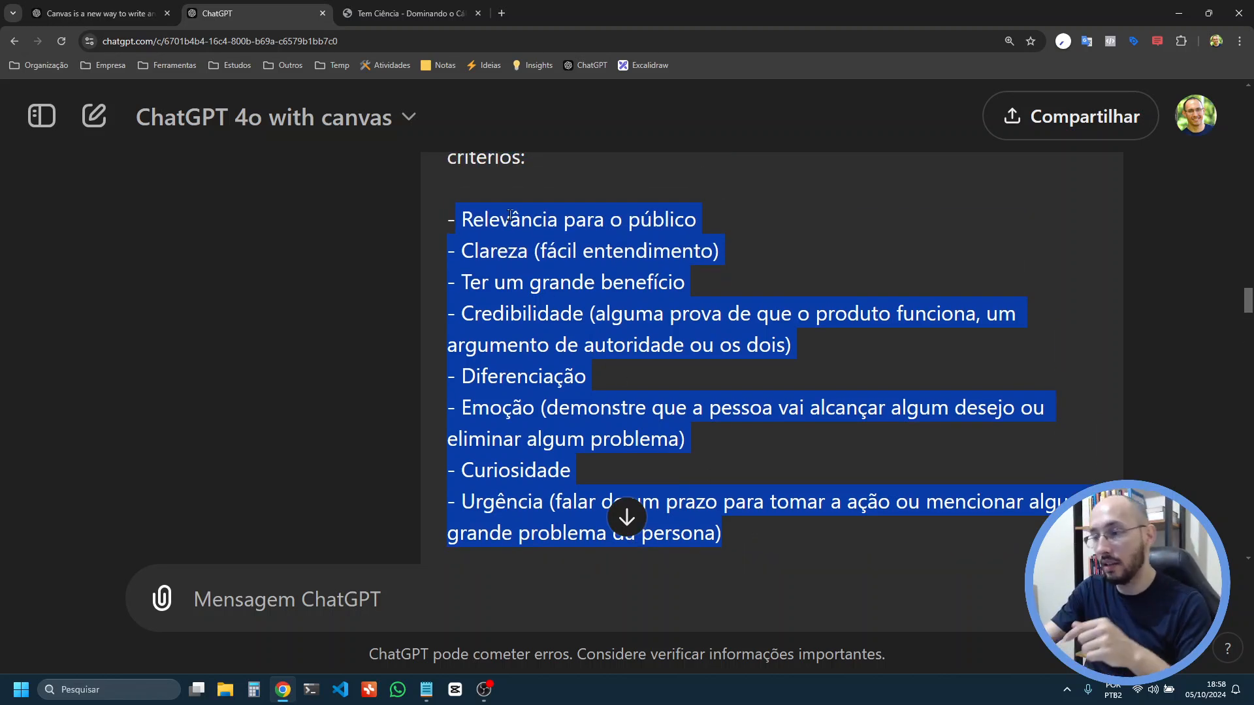
# Highlight the hook criteria one at a time, from Relevância, Clareza and Ter um grande benefício to Credibilidade and Diferenciação
pyautogui.click(510, 215)
pyautogui.moveTo(485, 219); pyautogui.dragTo(609, 216)
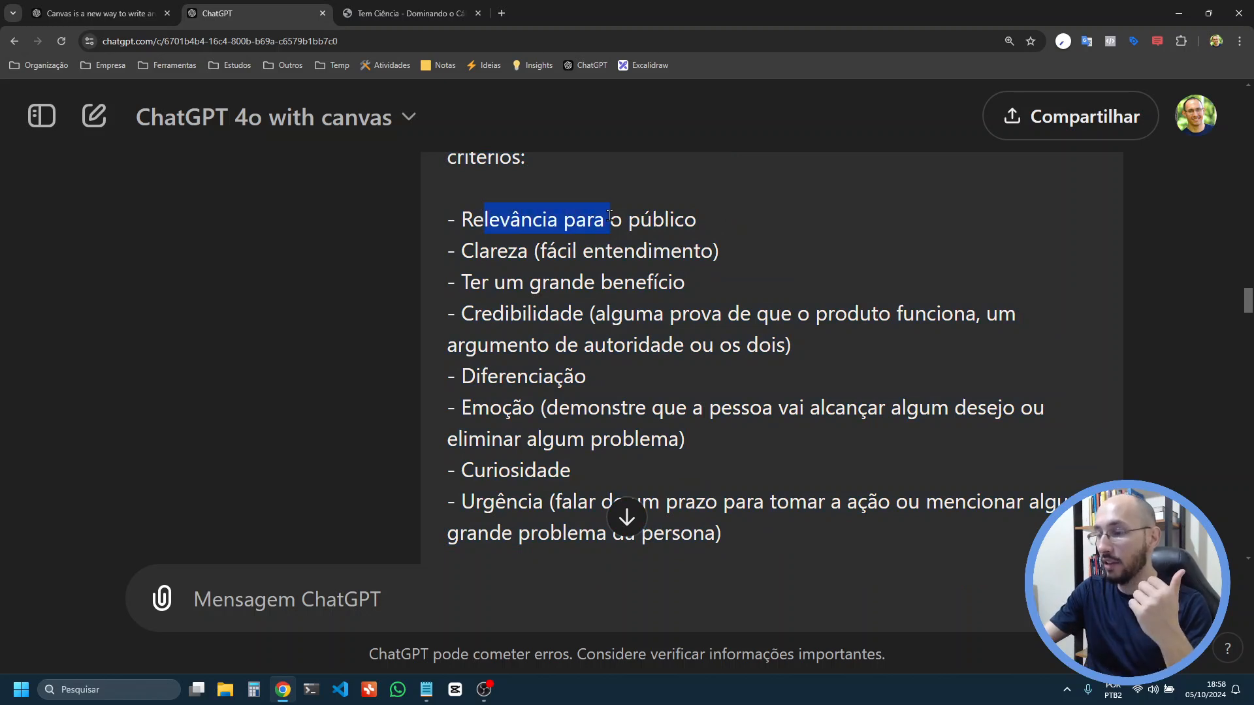
pyautogui.moveTo(476, 250); pyautogui.dragTo(573, 255)
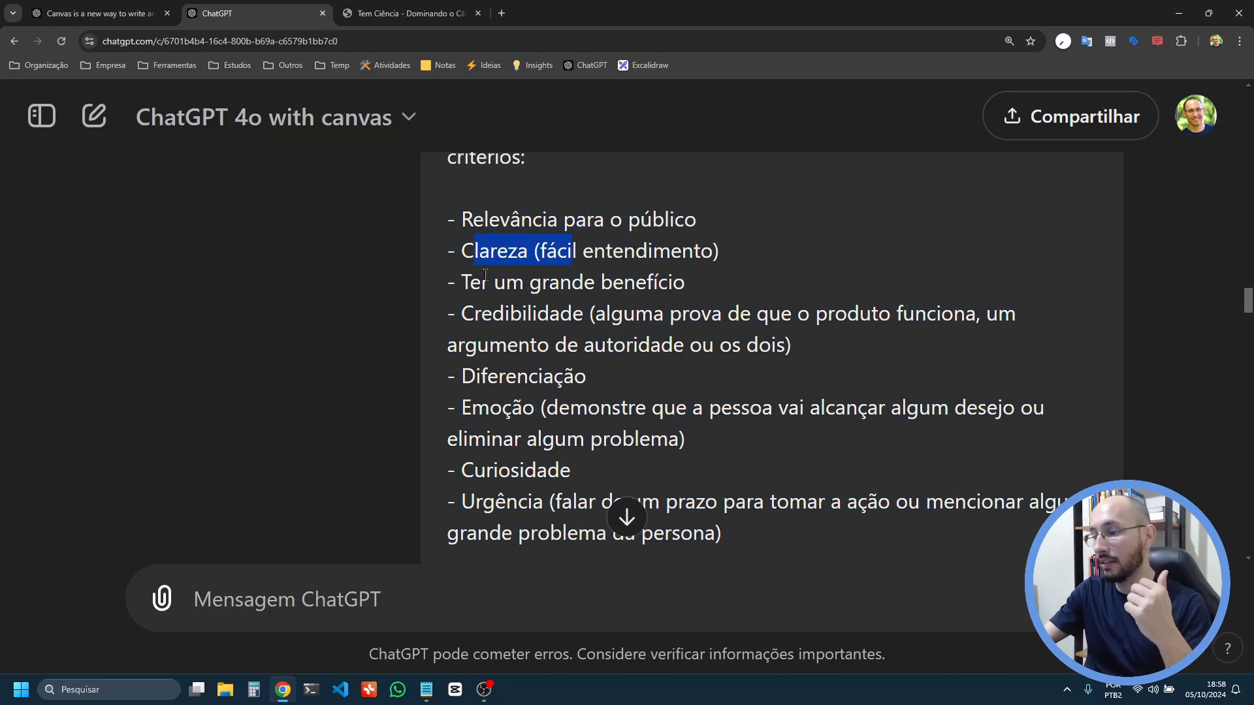
pyautogui.moveTo(481, 286); pyautogui.dragTo(635, 288)
pyautogui.moveTo(502, 320); pyautogui.dragTo(609, 312)
pyautogui.moveTo(477, 376); pyautogui.dragTo(536, 374)
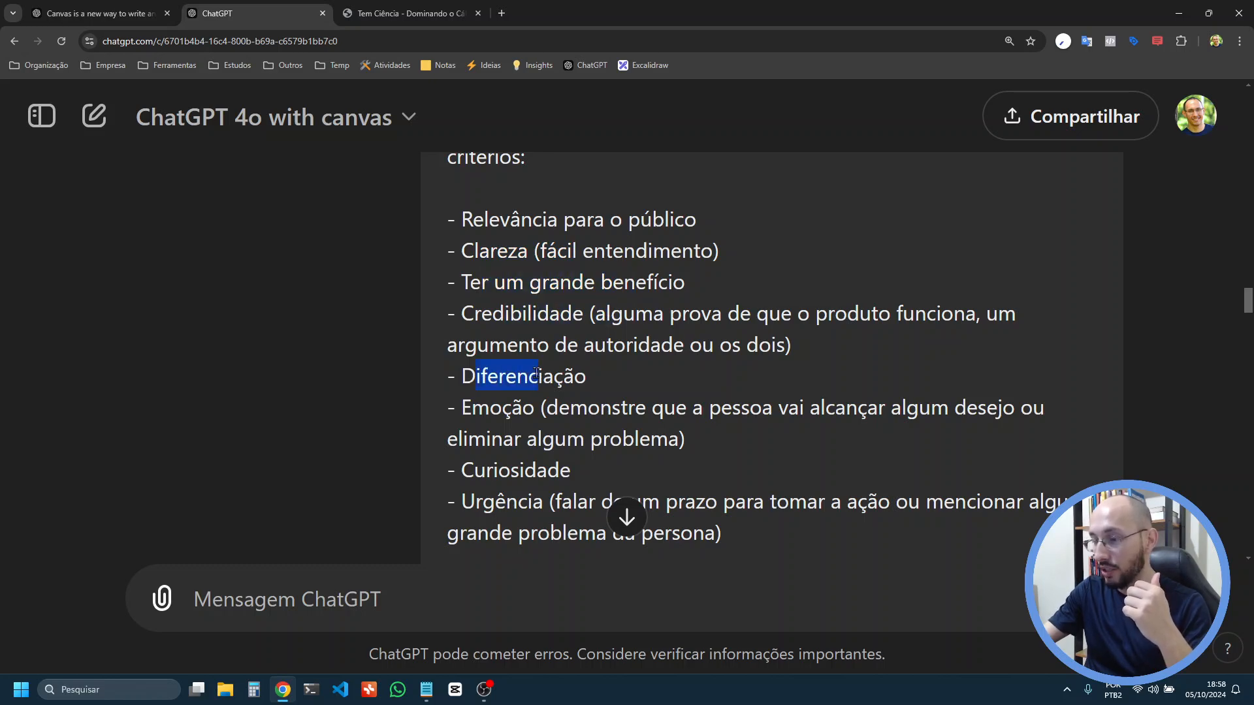
pyautogui.scroll(-1, 537, 375)
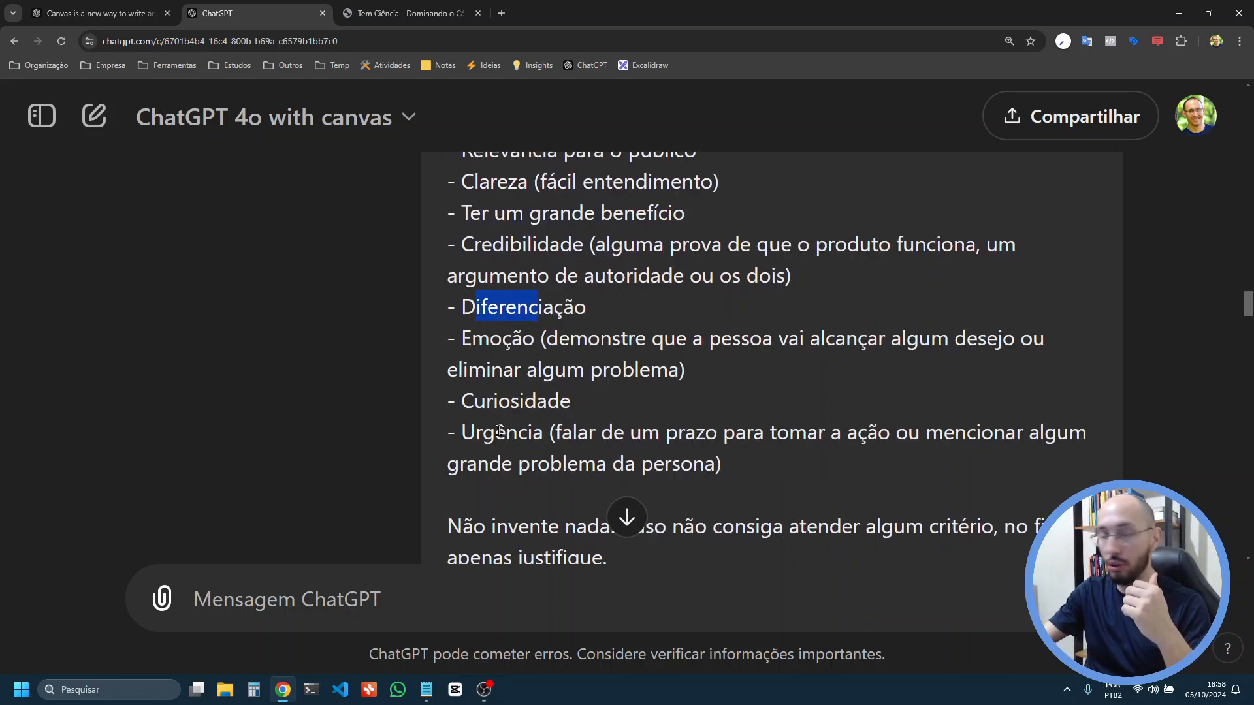
# View the generated hook and highlight the prompt's instruction "Não invente nada! Caso não consiga atender algum critério, no final, apenas justifique."
pyautogui.scroll(-9, 499, 431)
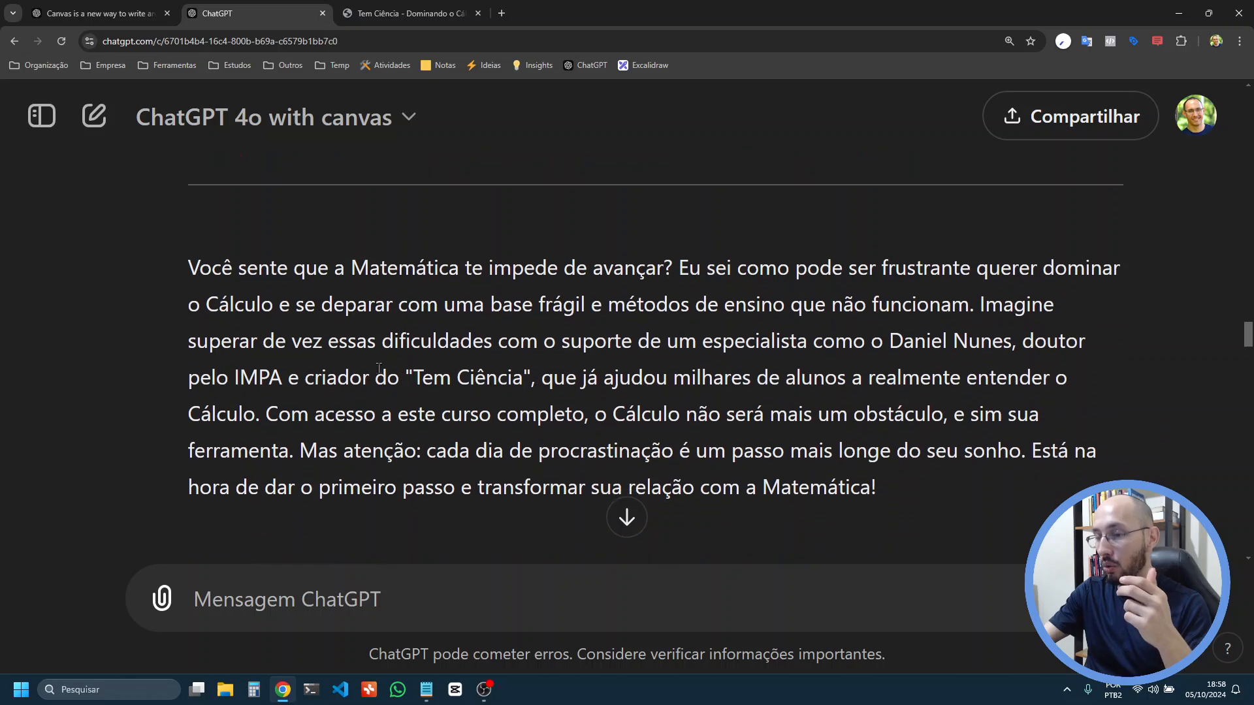
pyautogui.moveTo(254, 274); pyautogui.dragTo(512, 413)
pyautogui.scroll(6, 568, 408)
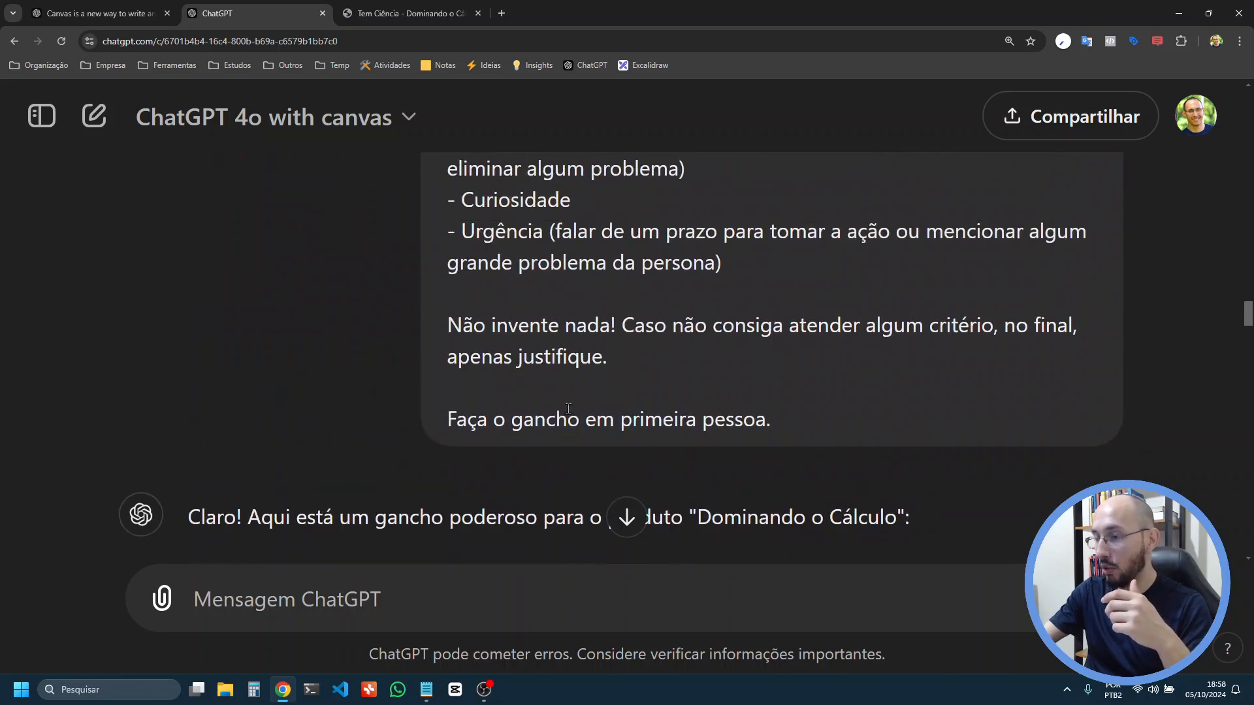
pyautogui.moveTo(449, 327); pyautogui.dragTo(825, 360)
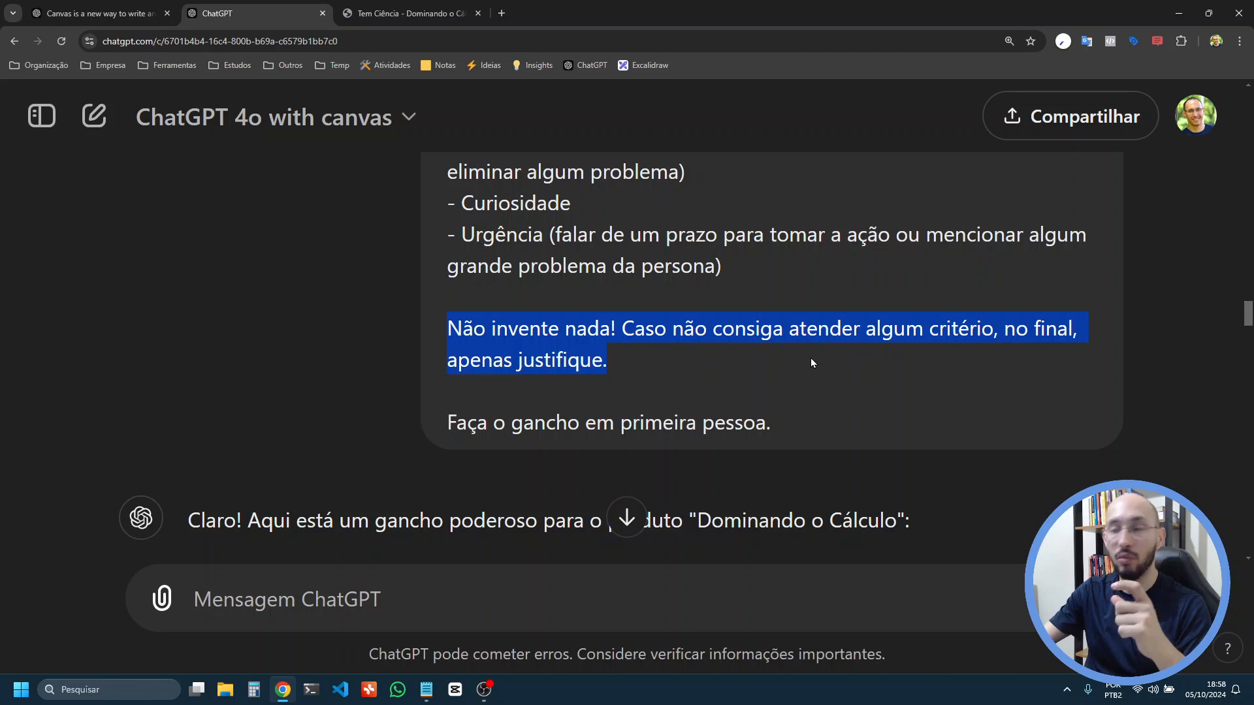
# Return to the criteria list in the hook prompt and highlight the word "Credibilidade"
pyautogui.scroll(3, 811, 363)
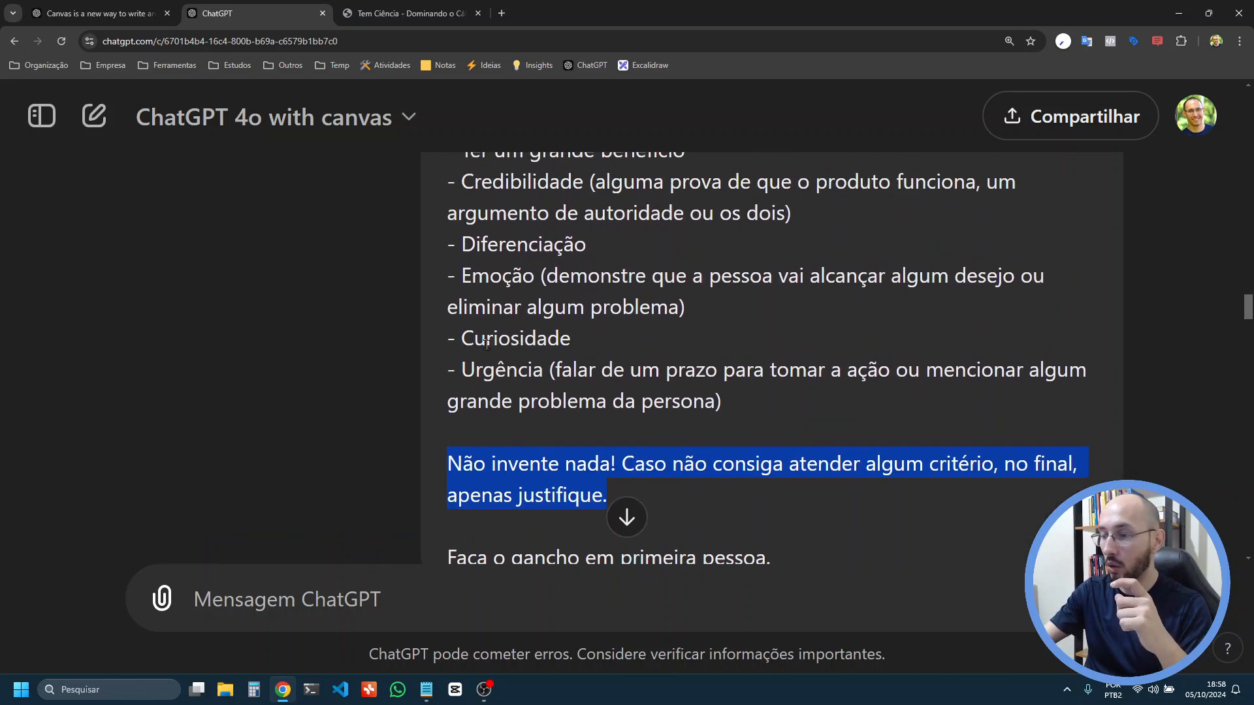
pyautogui.scroll(1, 468, 224)
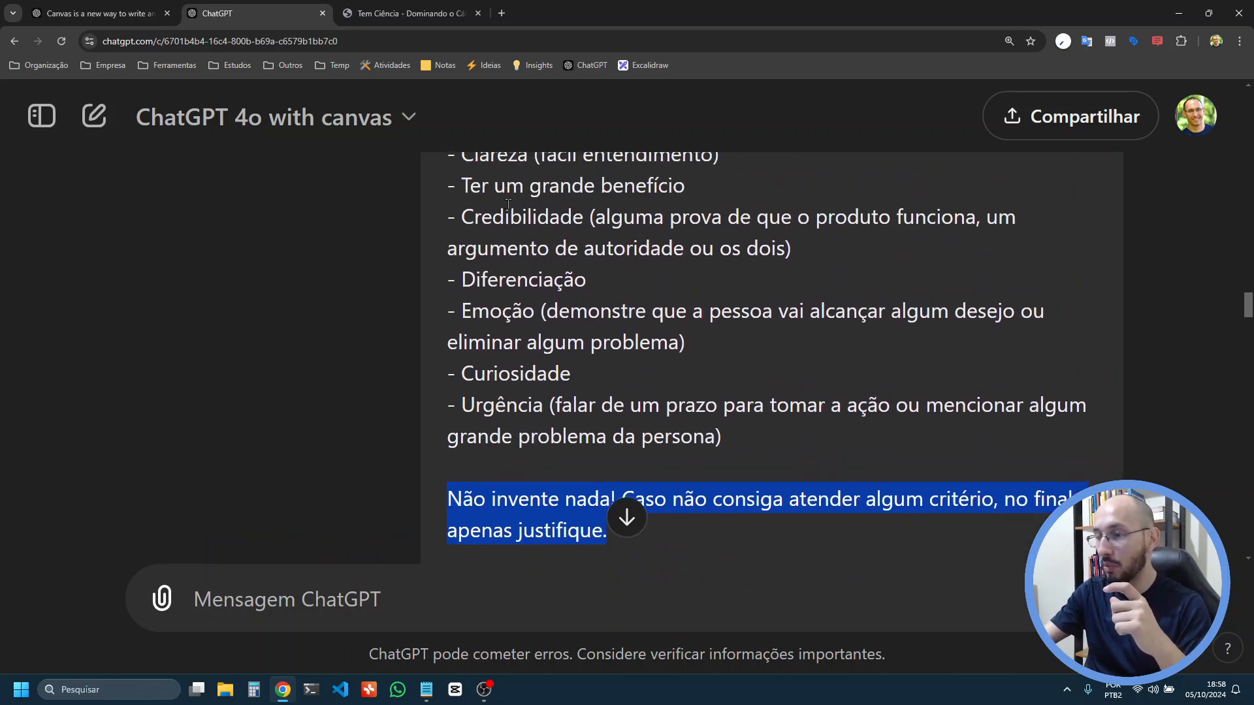
pyautogui.doubleClick(484, 222)
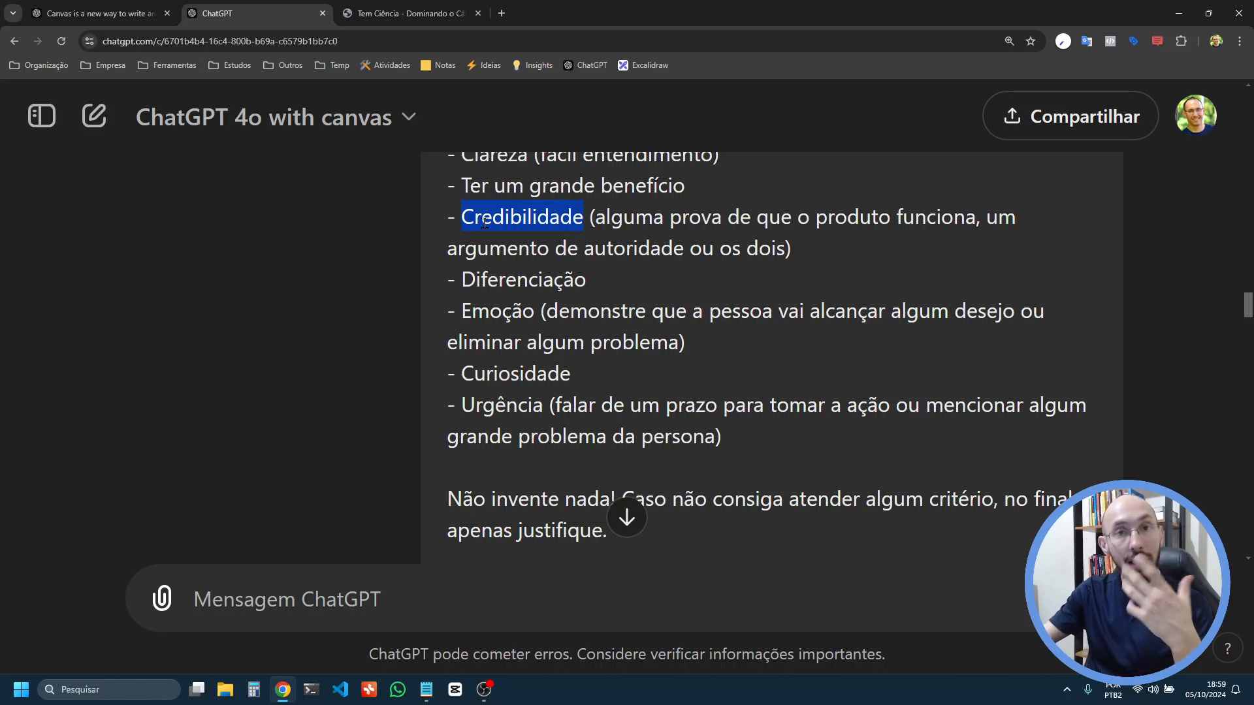
# Highlight the Justificativa section at the end of the hook reply and compare it with the hook text
pyautogui.scroll(-12, 484, 222)
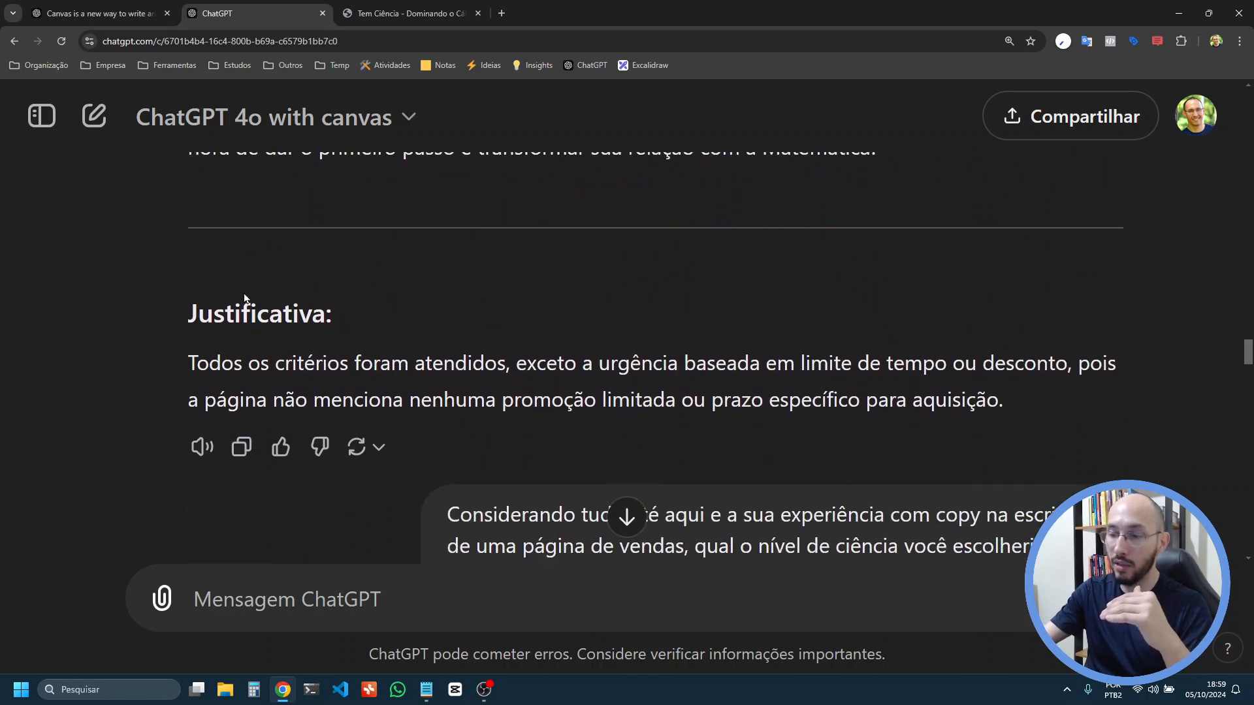
pyautogui.moveTo(237, 305); pyautogui.dragTo(974, 406)
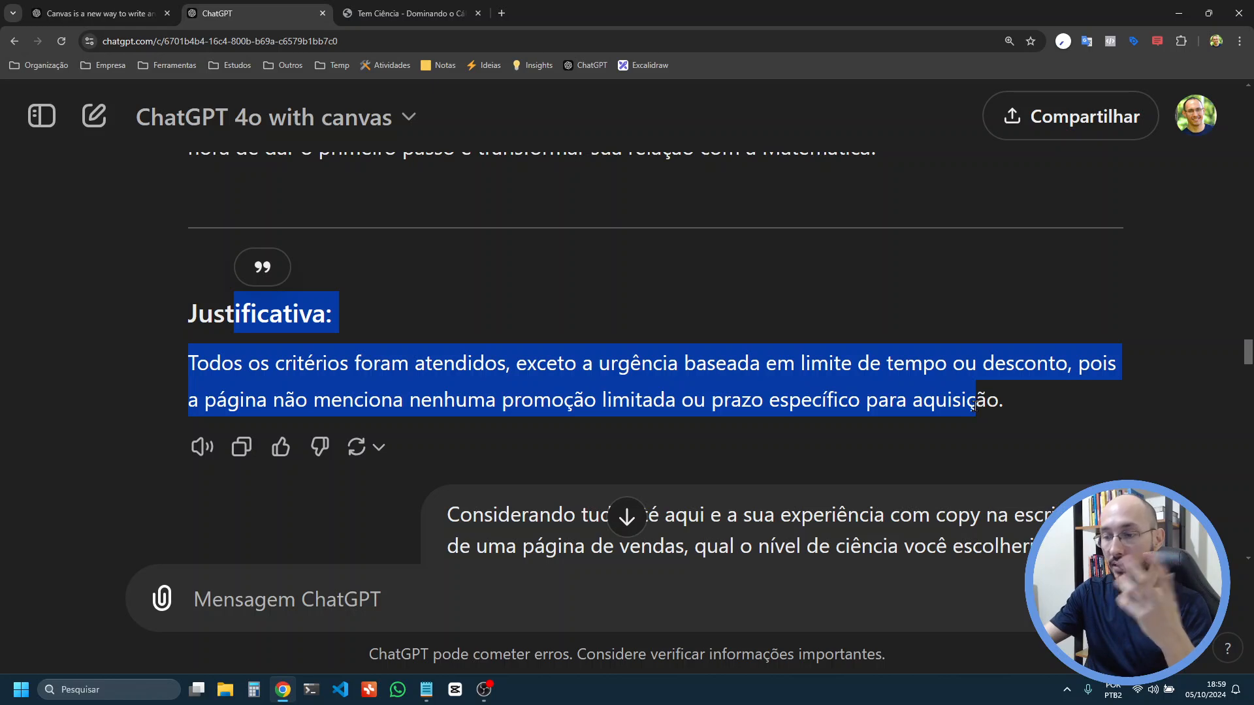
pyautogui.scroll(10, 973, 406)
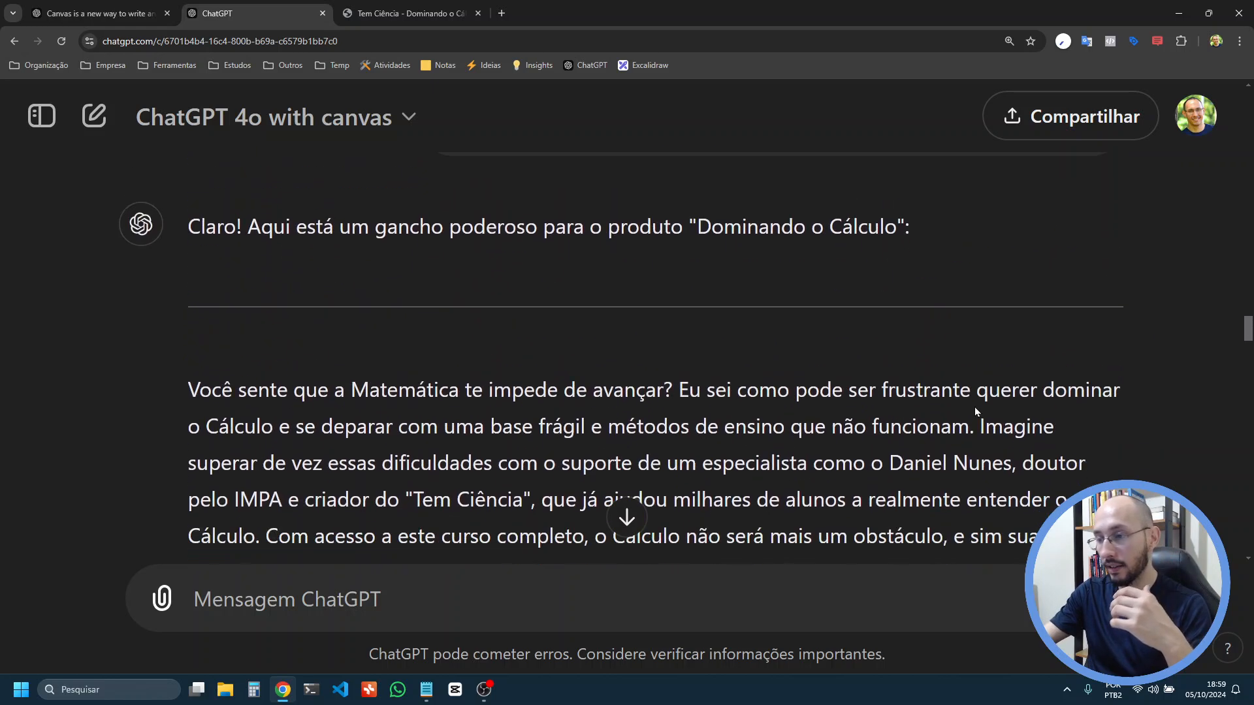
pyautogui.scroll(-5, 975, 411)
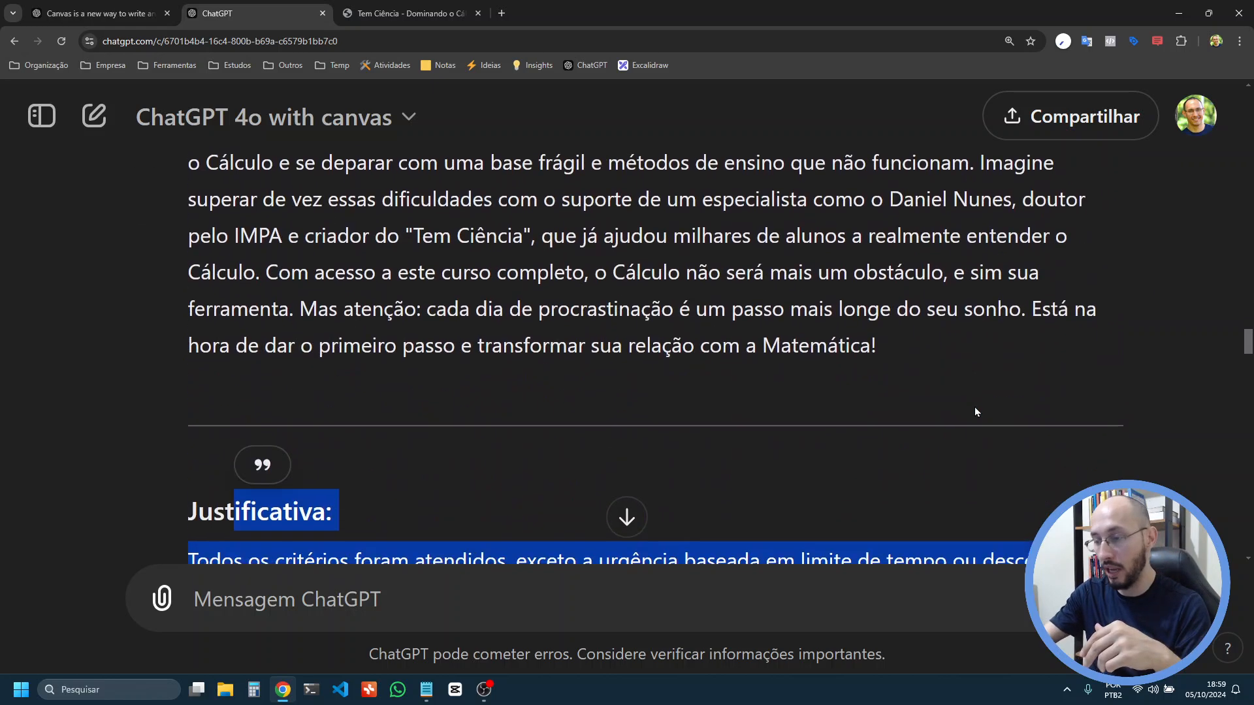
pyautogui.click(457, 320)
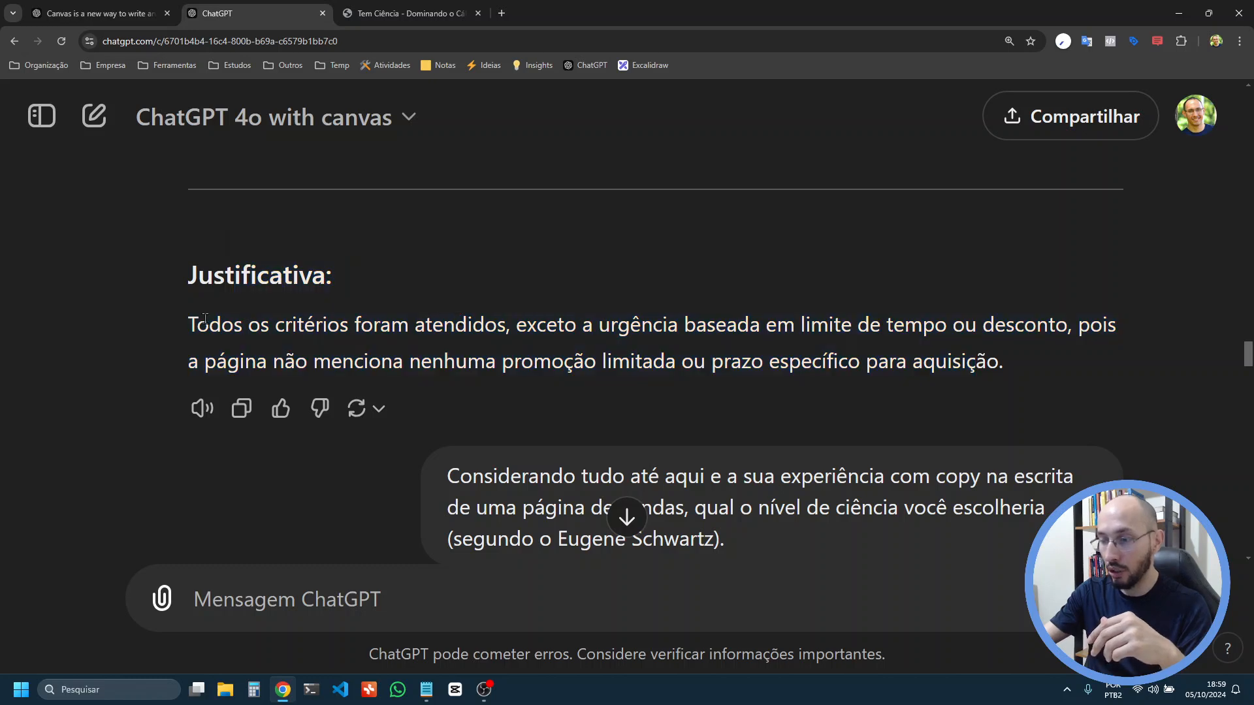
pyautogui.moveTo(196, 320); pyautogui.dragTo(466, 318)
# Read through the generated hook, highlighting its opening question and the phrase "base frágil e métodos de ensino que não funcionam"
pyautogui.scroll(6, 467, 318)
pyautogui.scroll(-2, 467, 319)
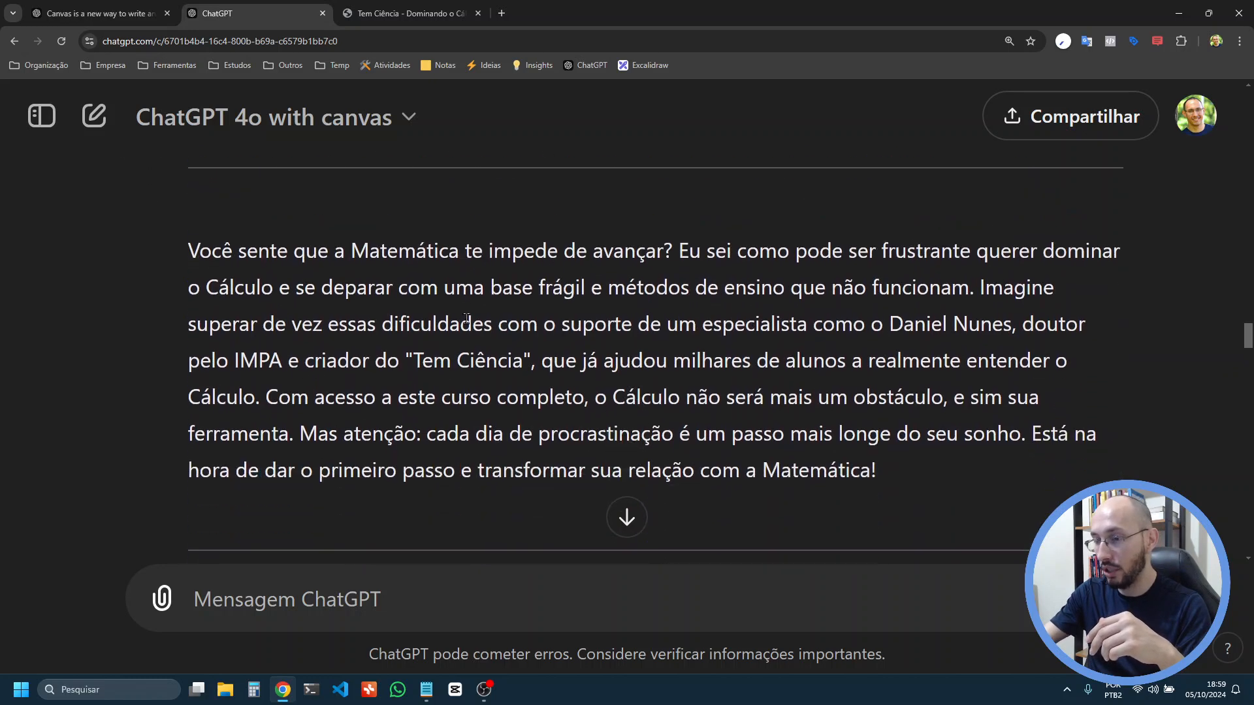
pyautogui.moveTo(200, 232); pyautogui.dragTo(679, 234)
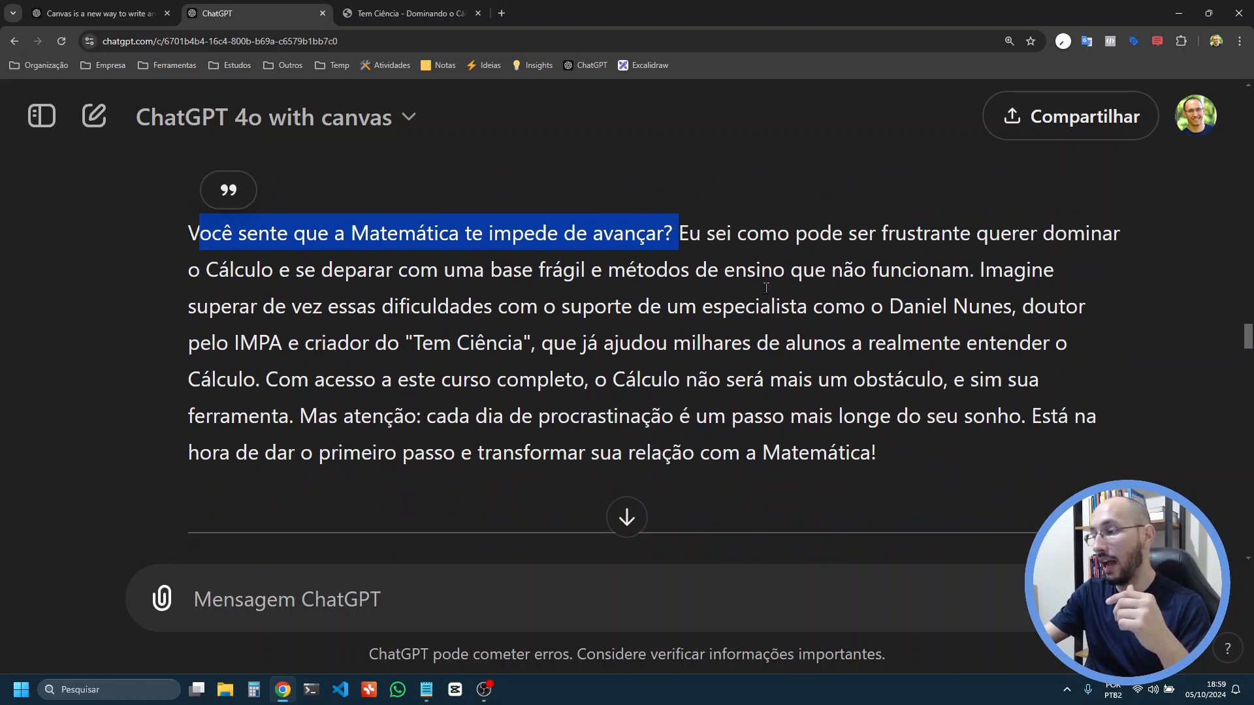
pyautogui.moveTo(206, 269); pyautogui.dragTo(638, 273)
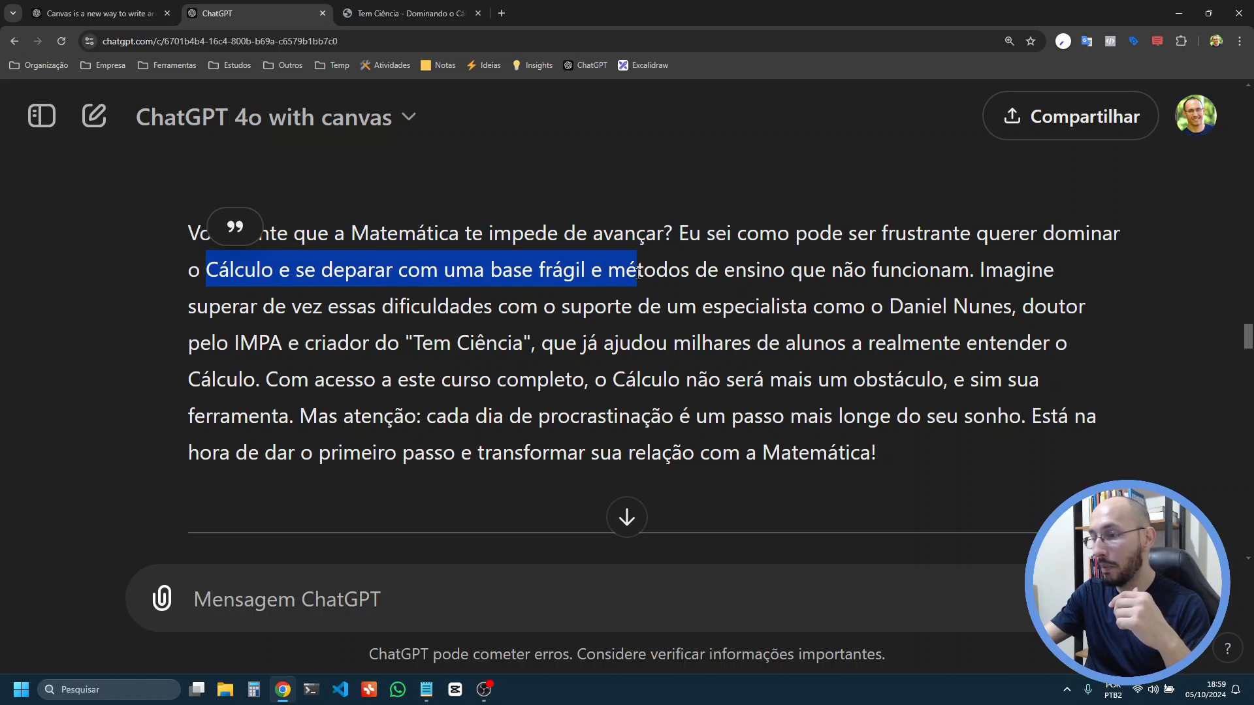
pyautogui.scroll(-1, 638, 273)
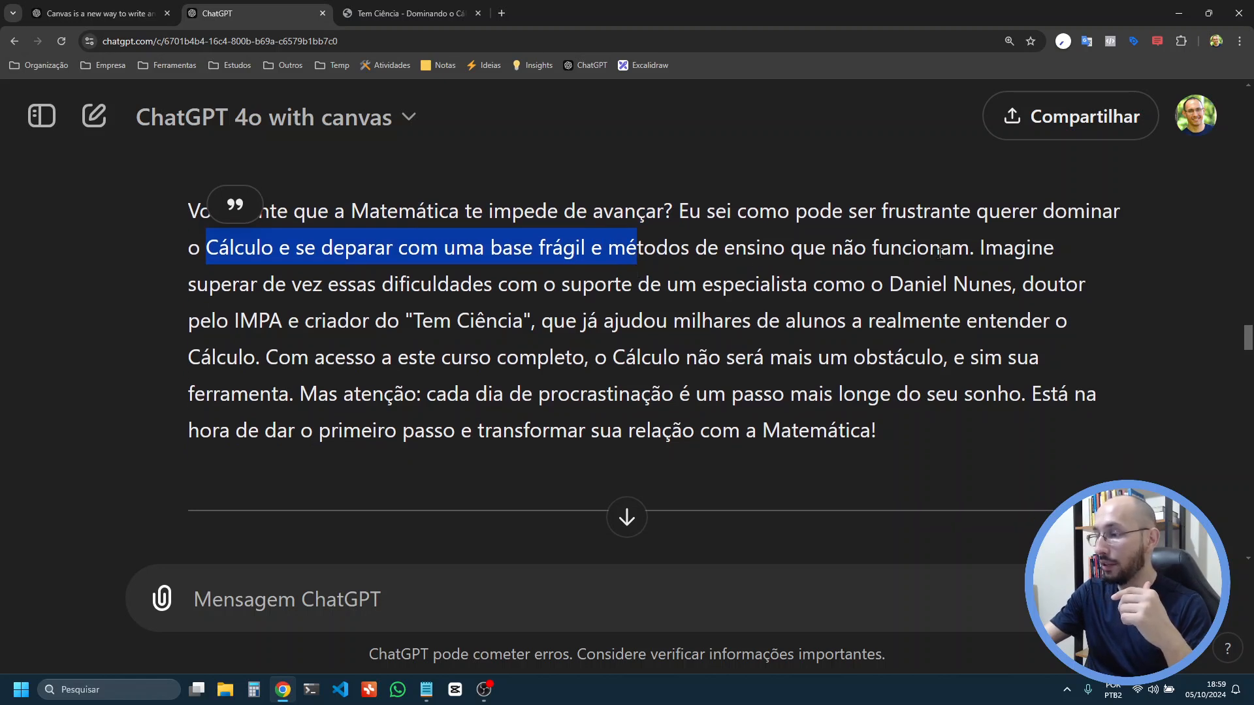
pyautogui.moveTo(968, 248); pyautogui.dragTo(467, 245)
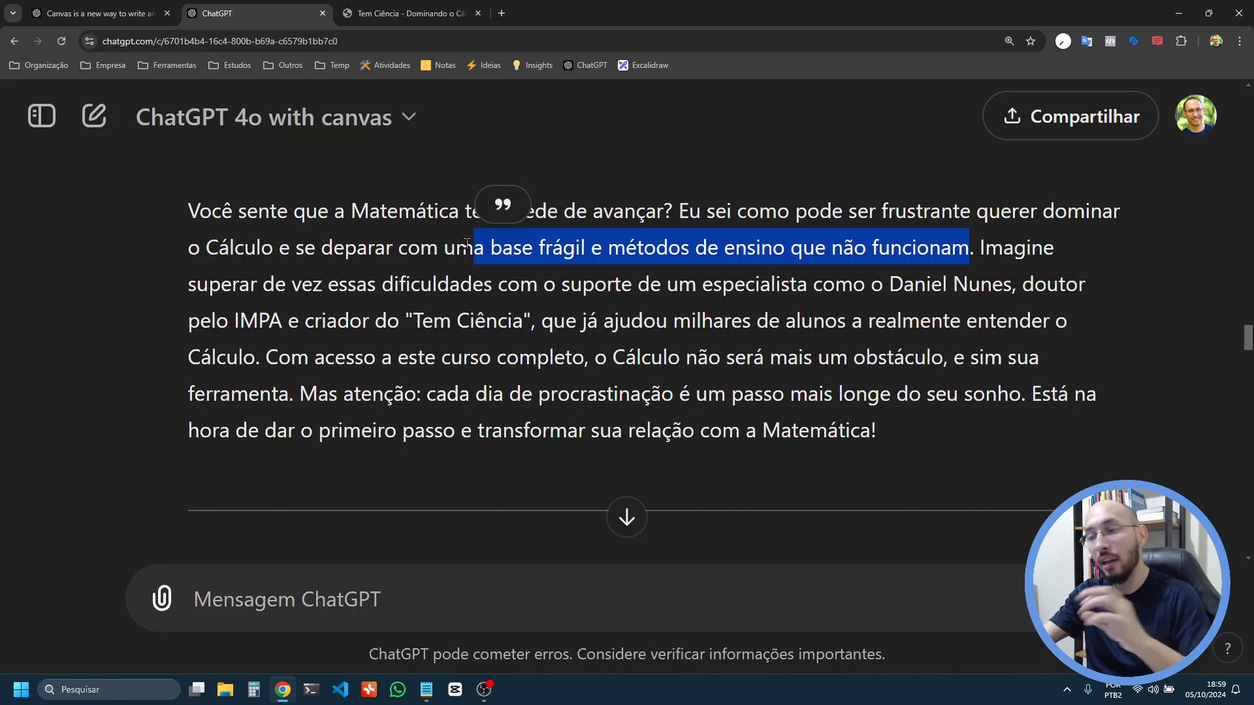
pyautogui.click(254, 324)
# Highlight the follow-up prompt asking which level to choose for the sales page according to Eugene Schwartz
pyautogui.scroll(-10, 254, 325)
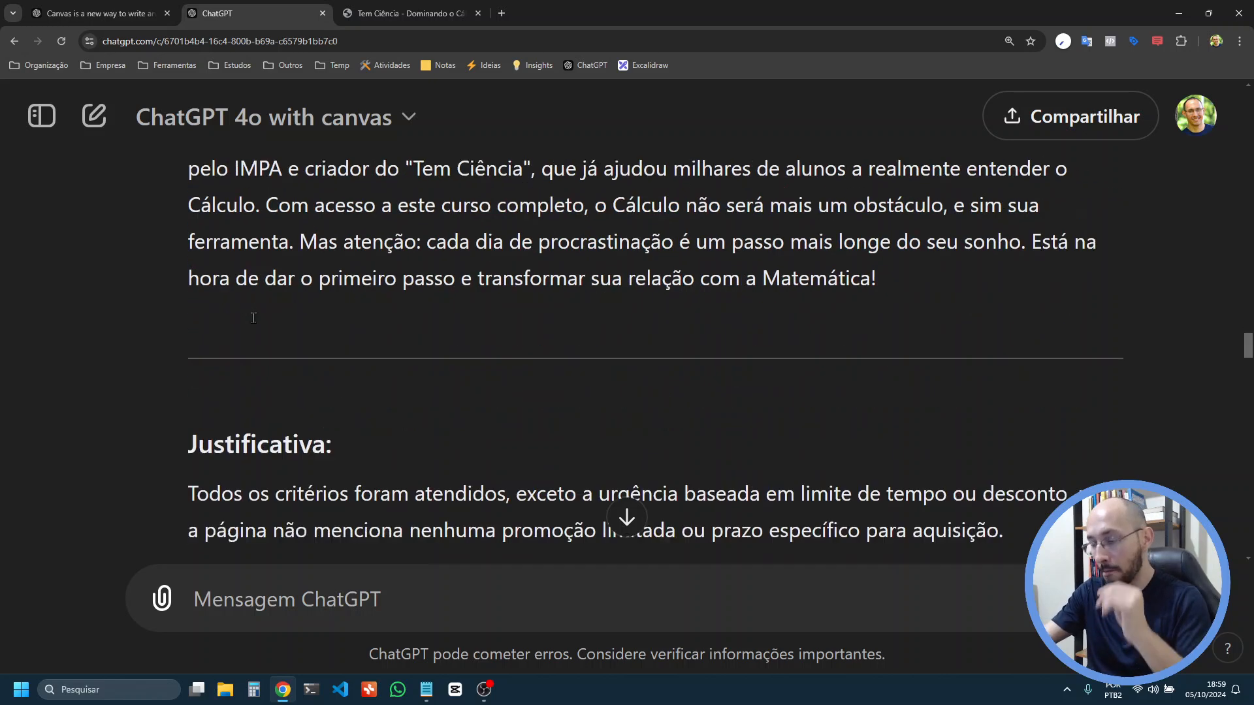
pyautogui.scroll(1, 254, 325)
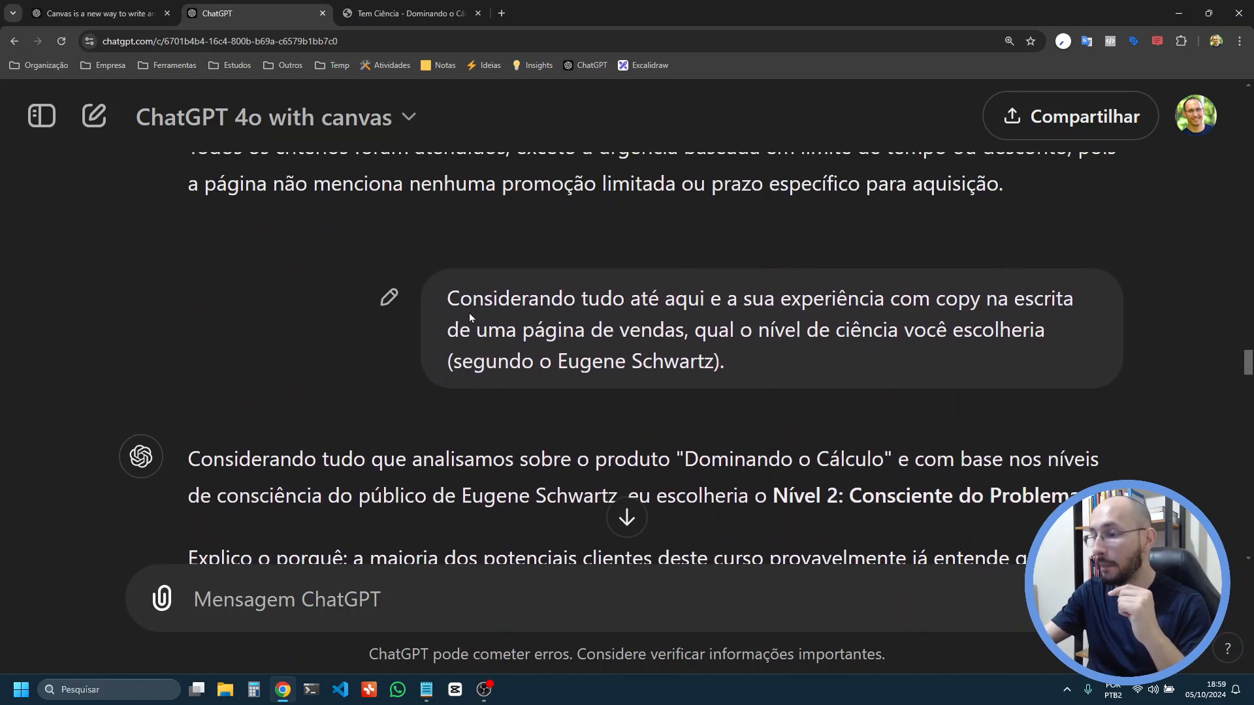
pyautogui.moveTo(450, 299); pyautogui.dragTo(727, 358)
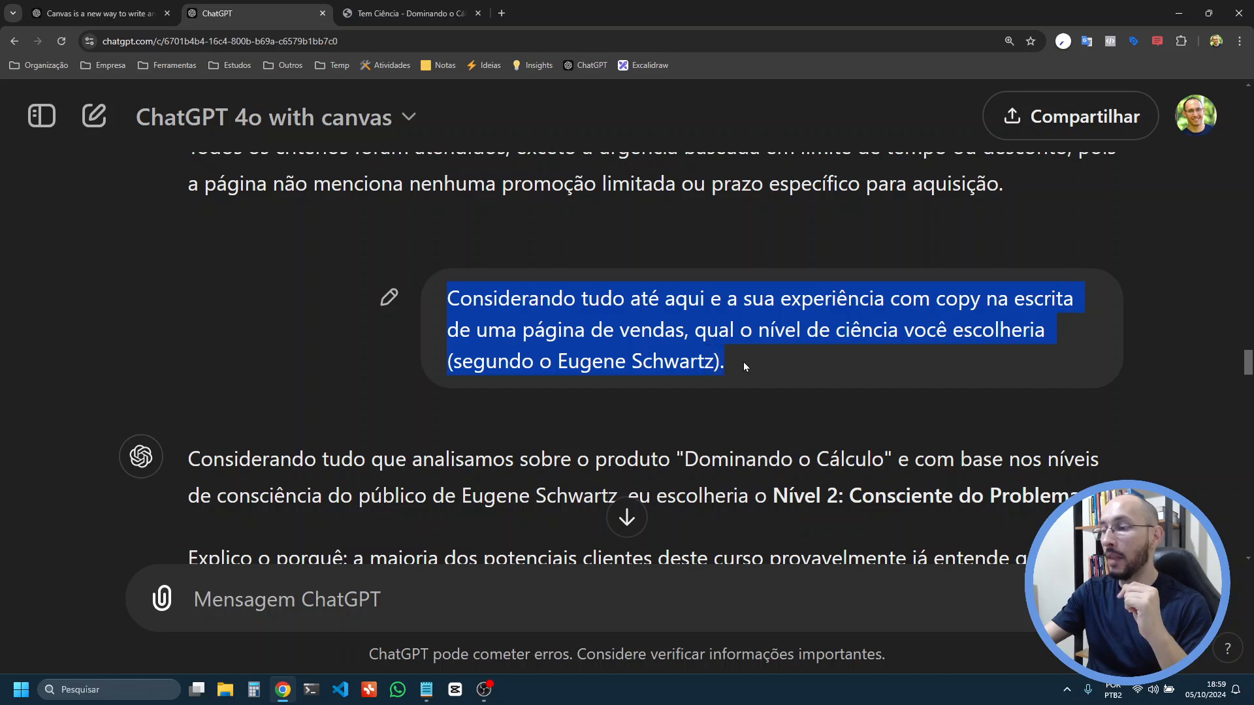
# Highlight the awareness-level prompt again, plus the first prompt's opening instruction about advanced copywriting and persuasion knowledge
pyautogui.doubleClick(565, 301)
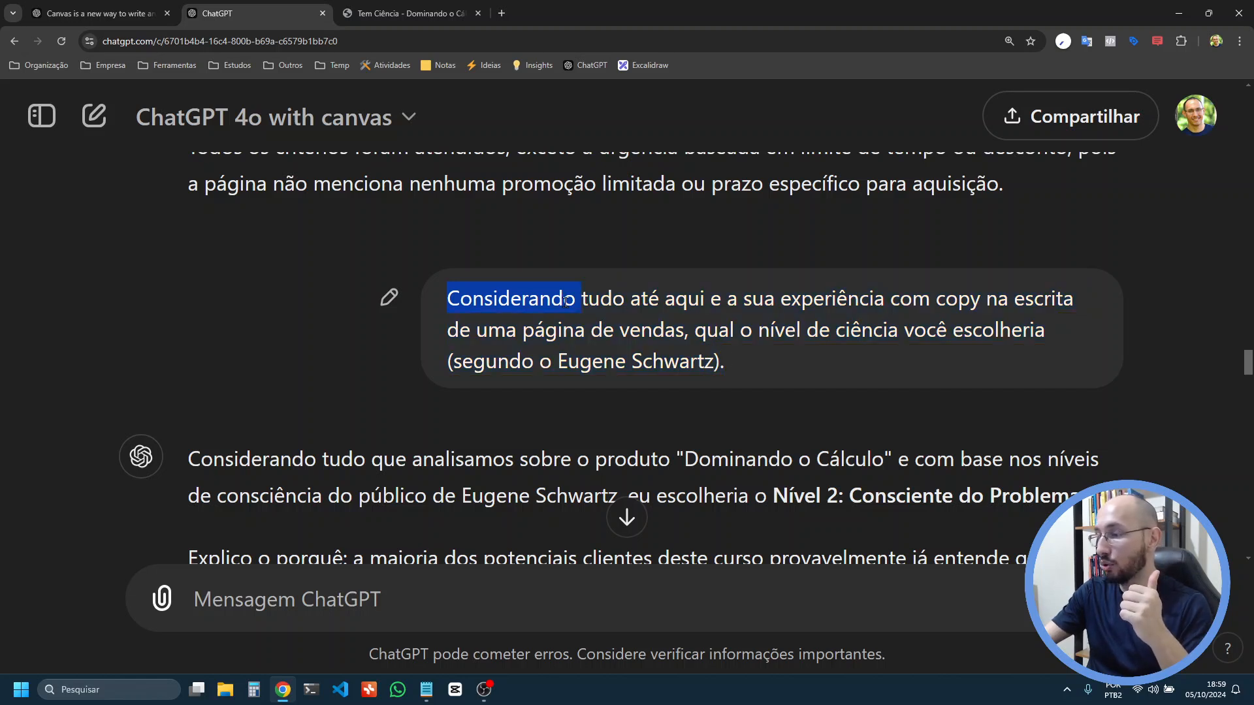
pyautogui.tripleClick(991, 300)
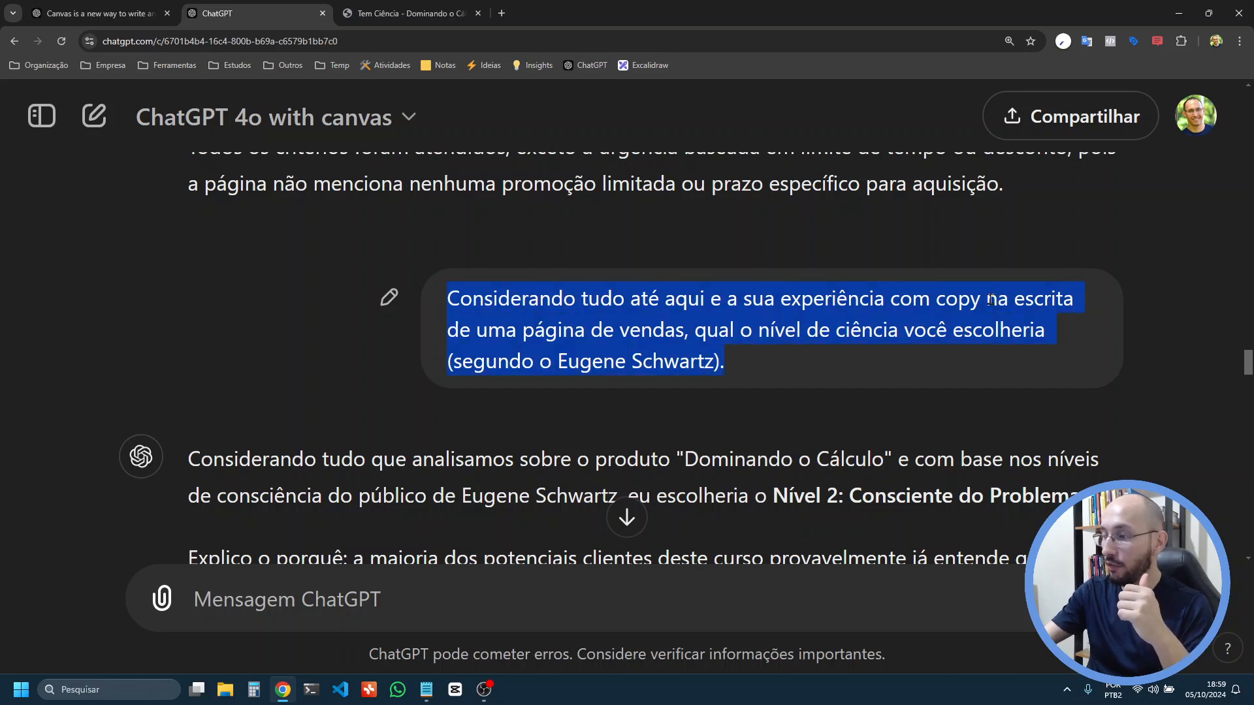
pyautogui.scroll(20, 724, 307)
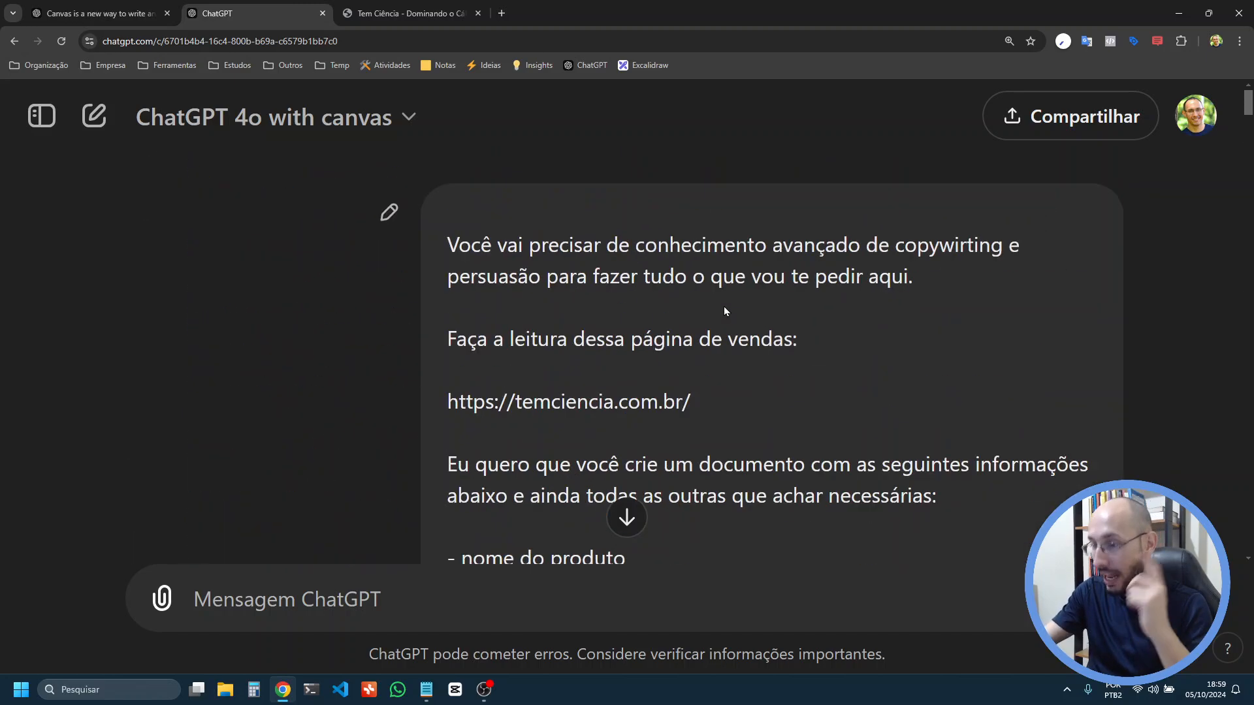
pyautogui.moveTo(447, 245); pyautogui.dragTo(993, 279)
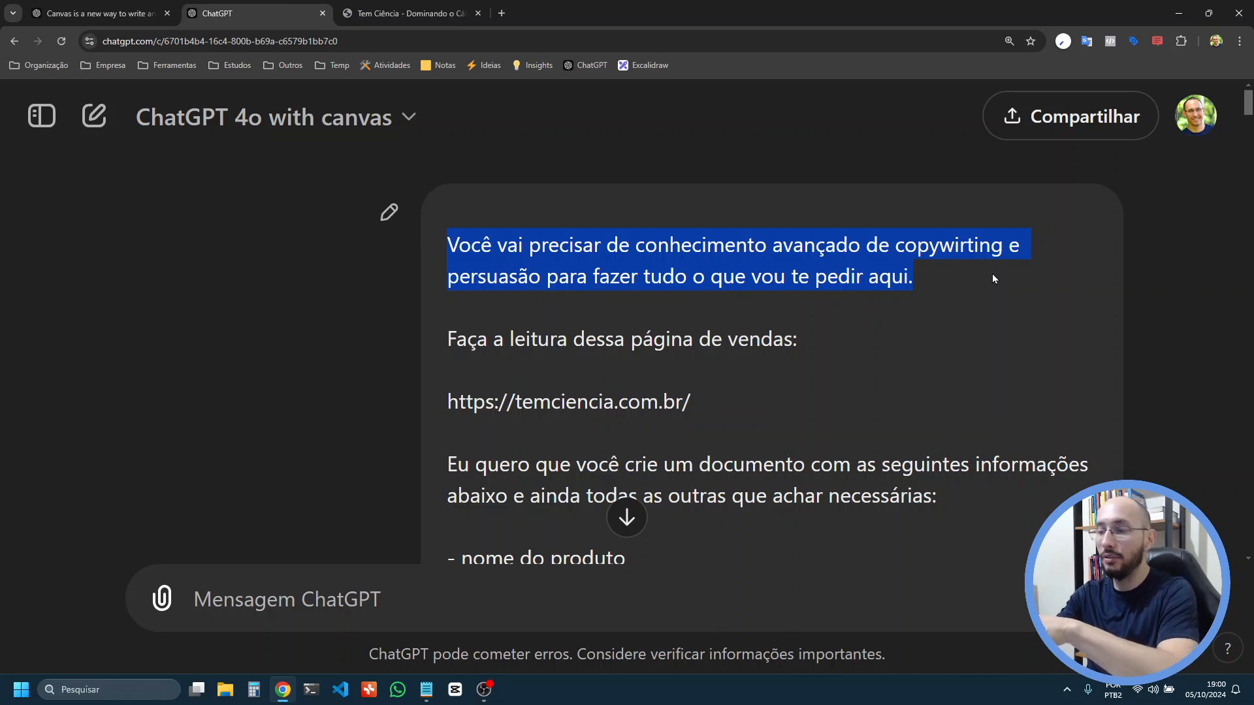
# Return to the awareness-level prompt and highlight "experiência" and "qual o nível de ciência você escolheria (segundo o Eugene Schwartz)"
pyautogui.scroll(-15, 992, 274)
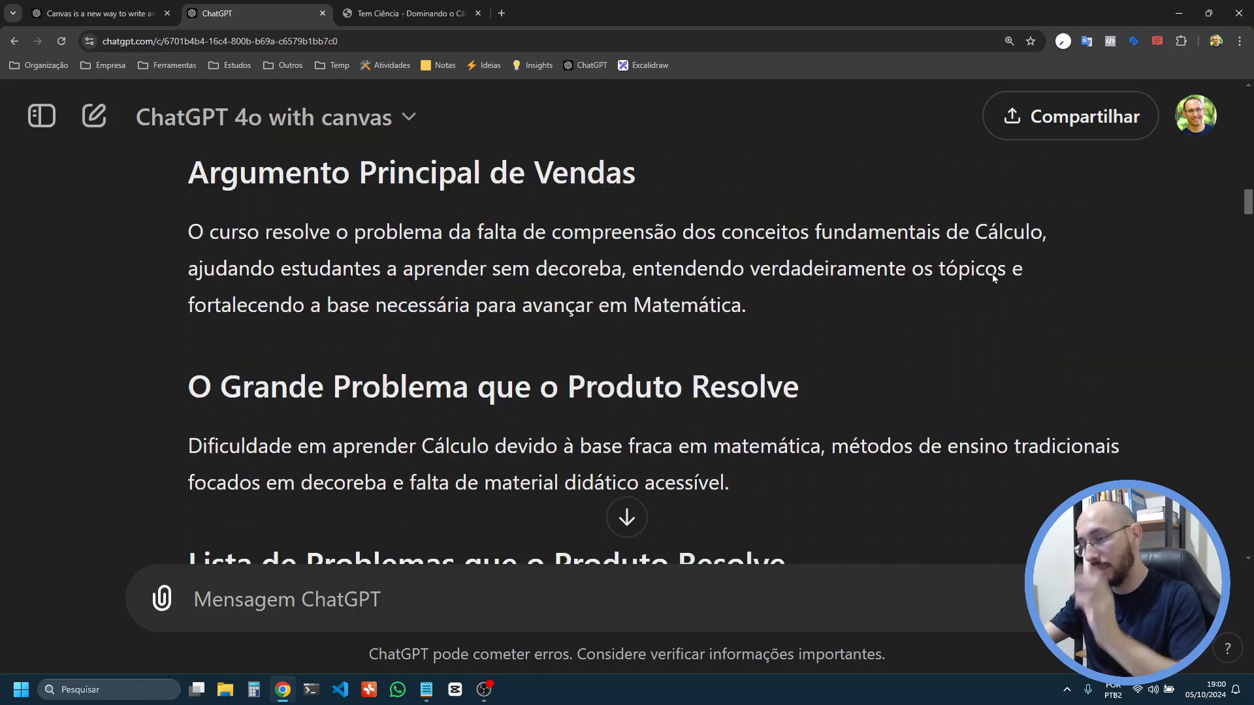
pyautogui.scroll(-20, 992, 277)
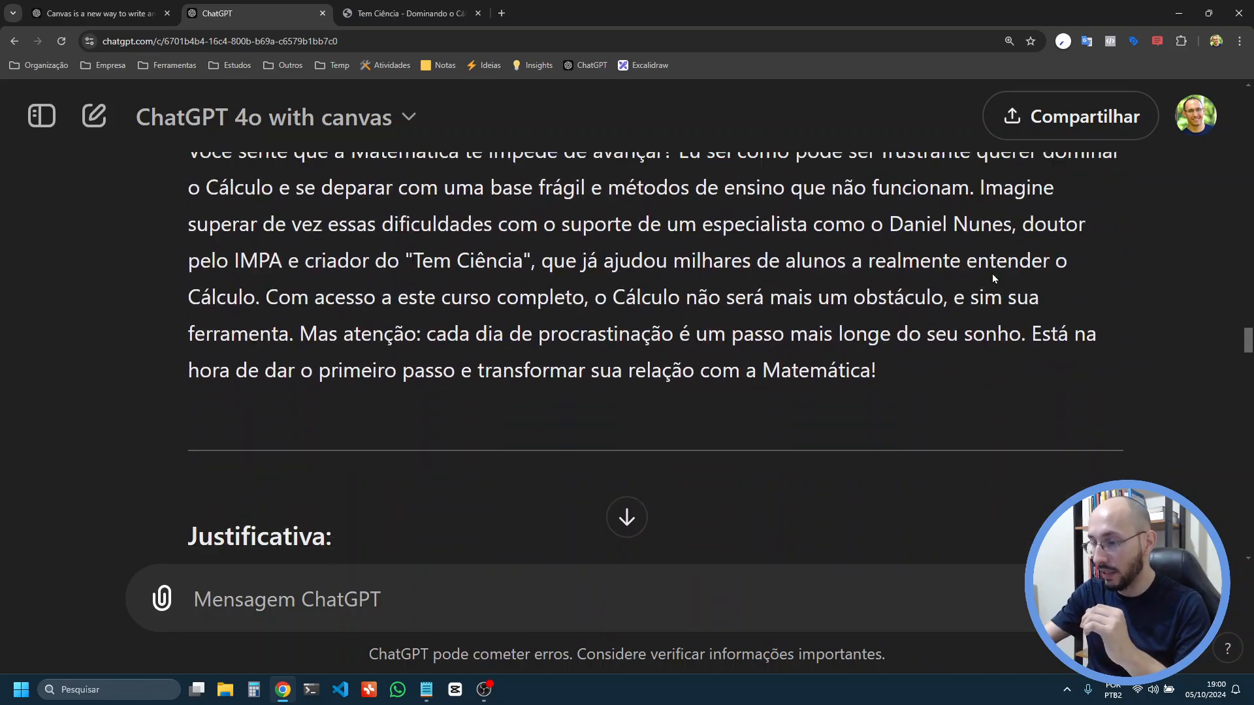
pyautogui.scroll(-6, 992, 274)
pyautogui.scroll(5, 993, 275)
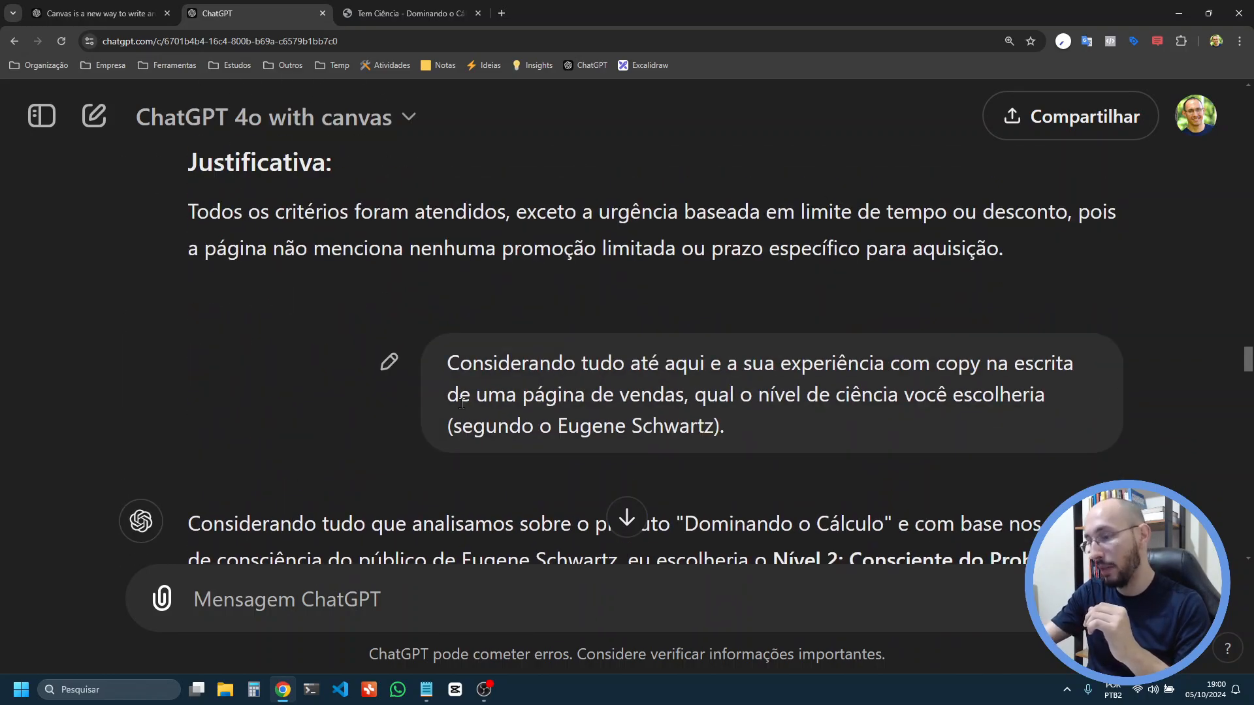
pyautogui.moveTo(888, 367); pyautogui.dragTo(772, 351)
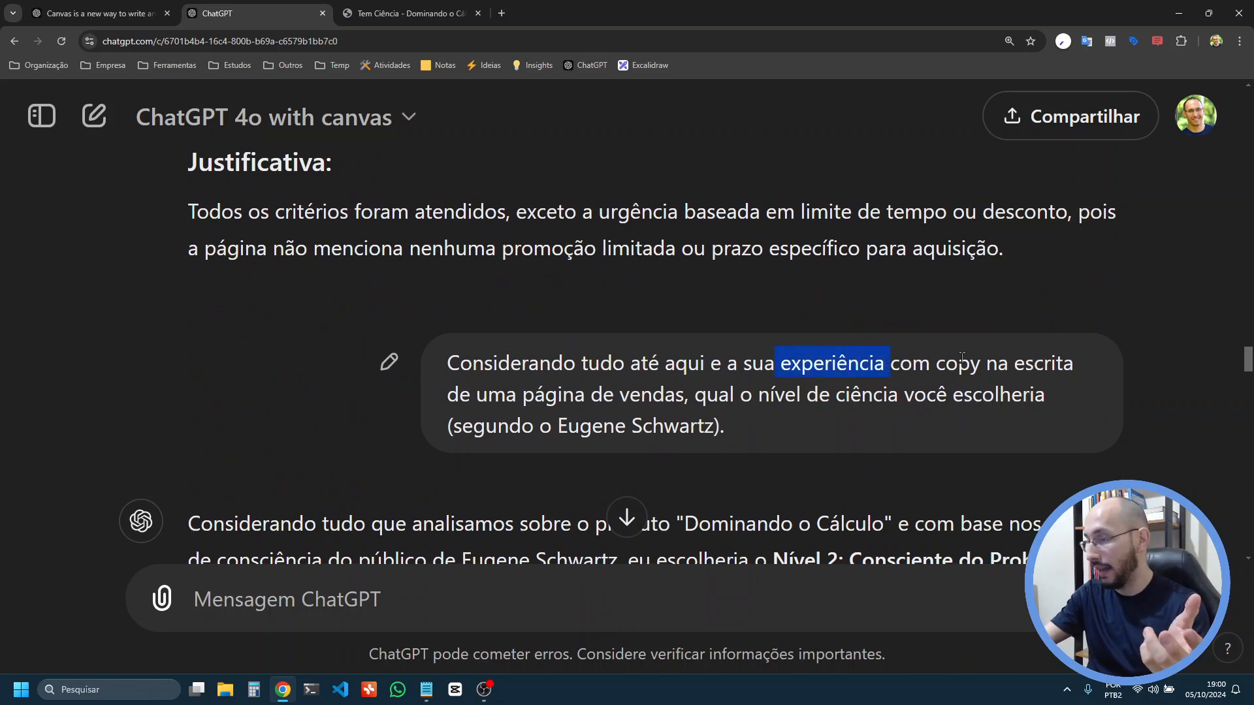
pyautogui.moveTo(690, 401); pyautogui.dragTo(739, 432)
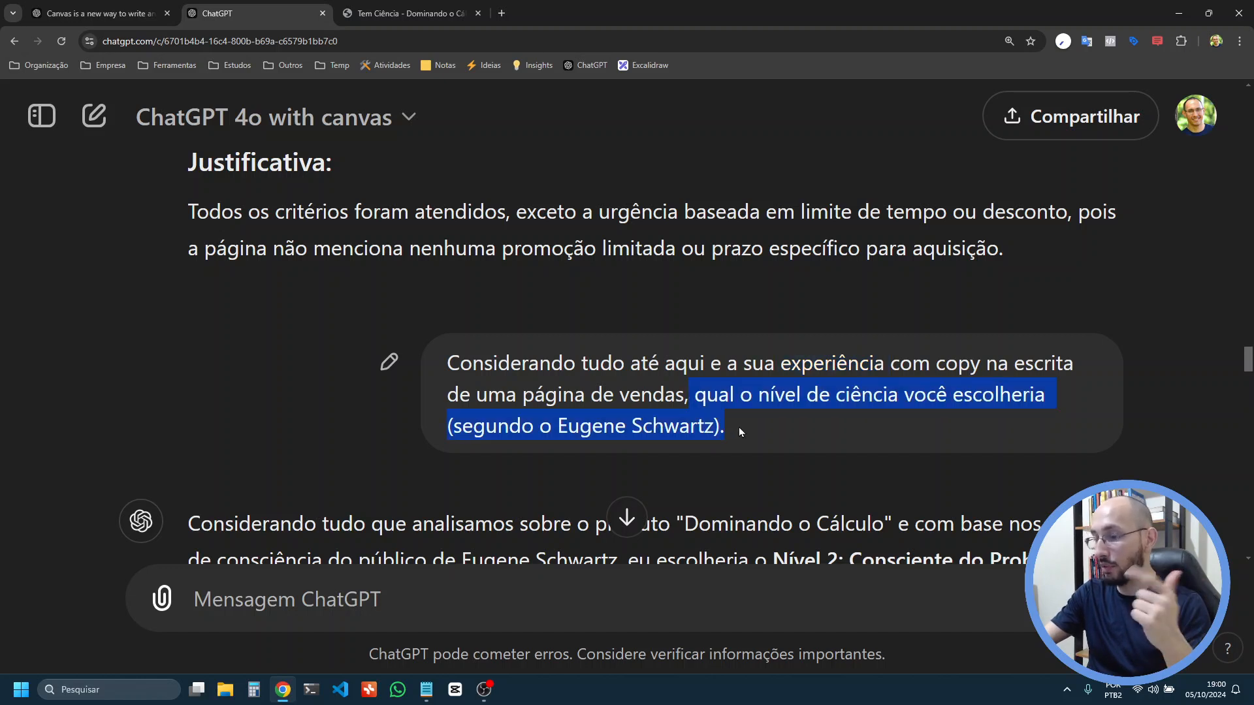
pyautogui.click(478, 428)
# Highlight the opening of the awareness-level reply and its recommendation "Nível 2: Consciente do Problema"
pyautogui.scroll(-4, 477, 428)
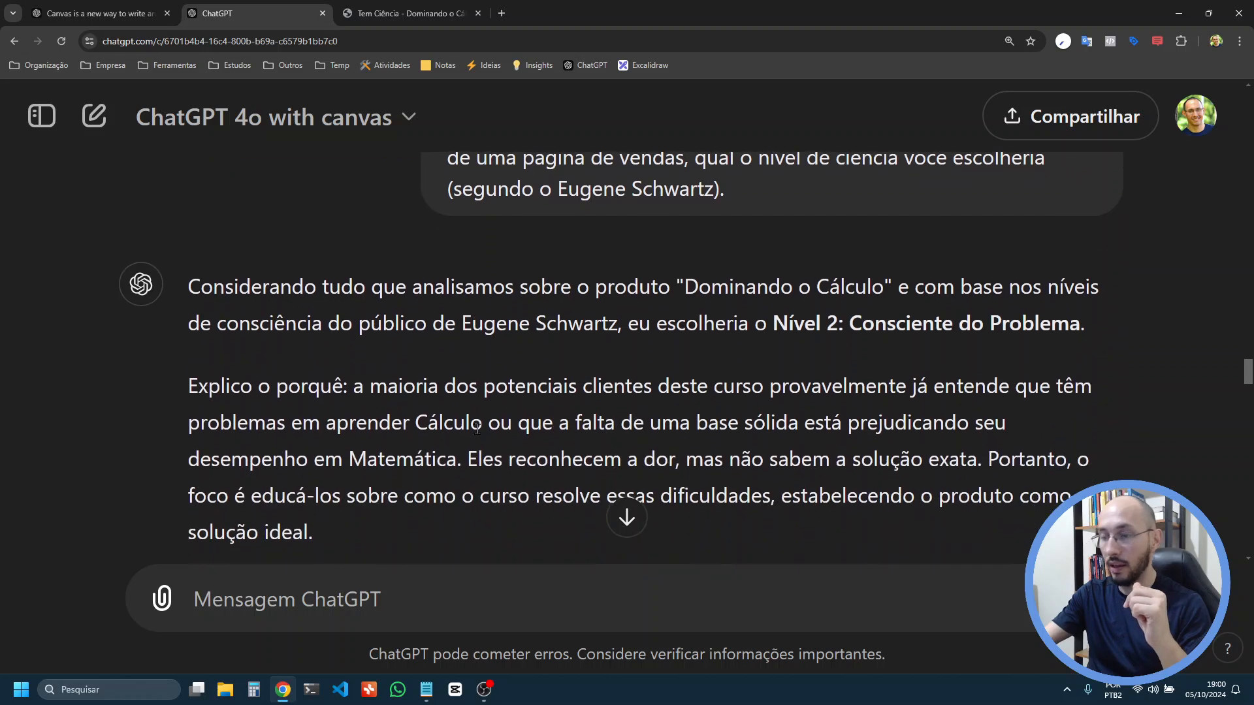
pyautogui.moveTo(208, 259); pyautogui.dragTo(670, 269)
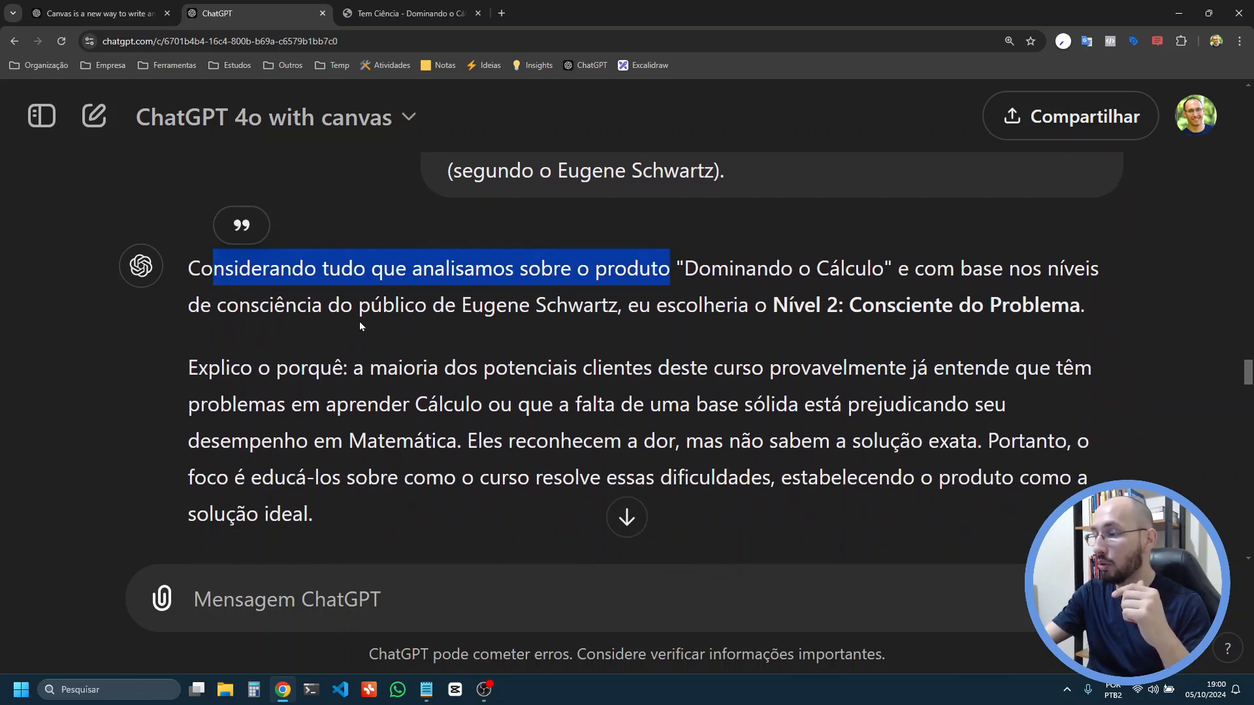
pyautogui.moveTo(663, 307); pyautogui.dragTo(1060, 317)
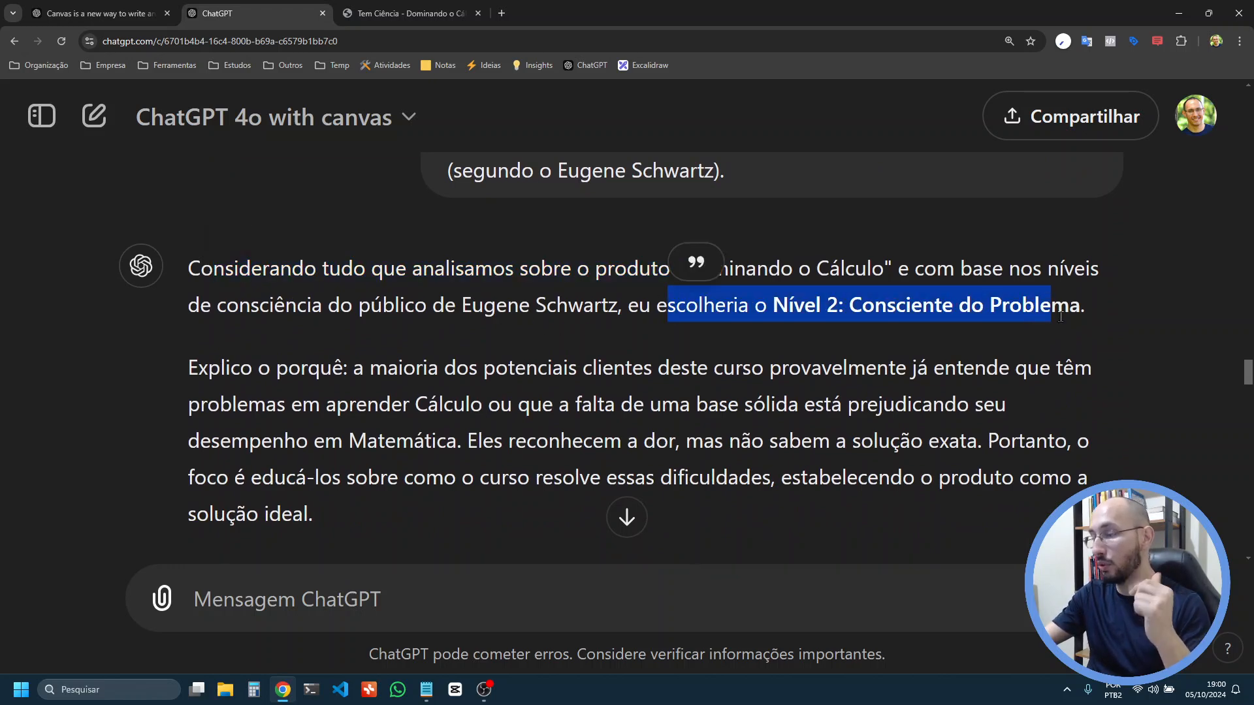
# Highlight the prompt asking which sales page structure is recommended for writing the product's copy
pyautogui.scroll(-8, 390, 421)
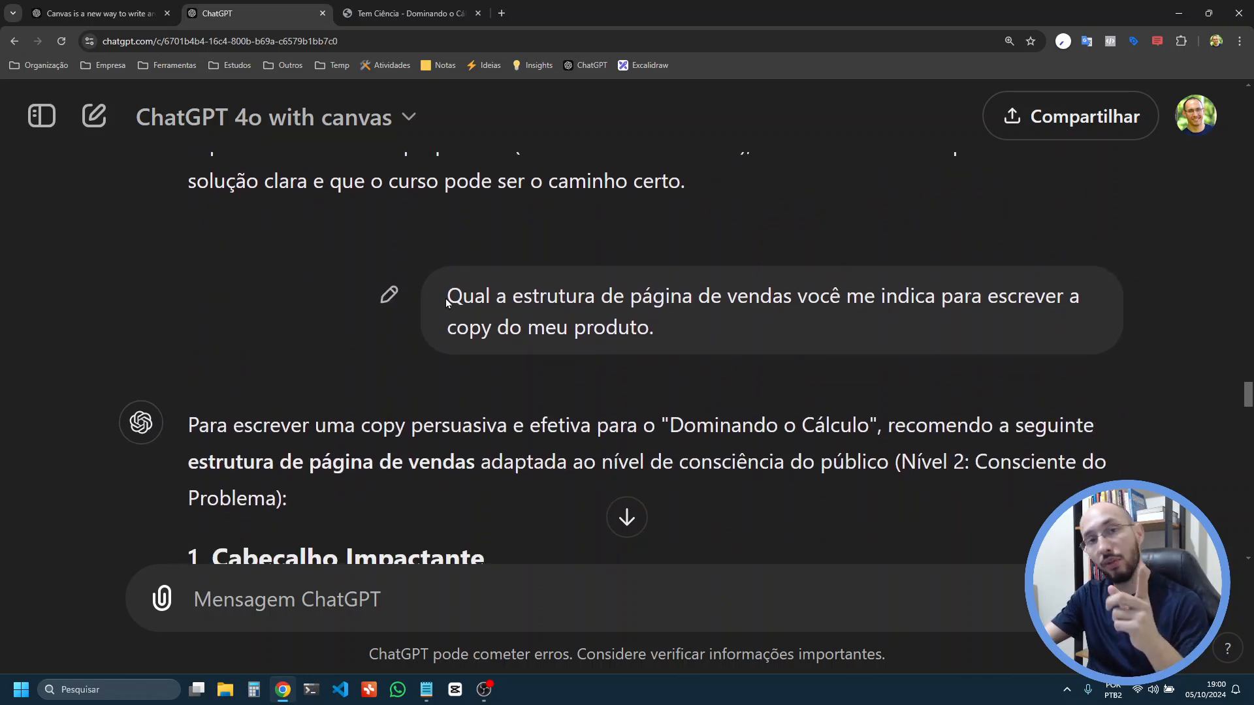
pyautogui.scroll(3, 447, 301)
pyautogui.scroll(-2, 447, 301)
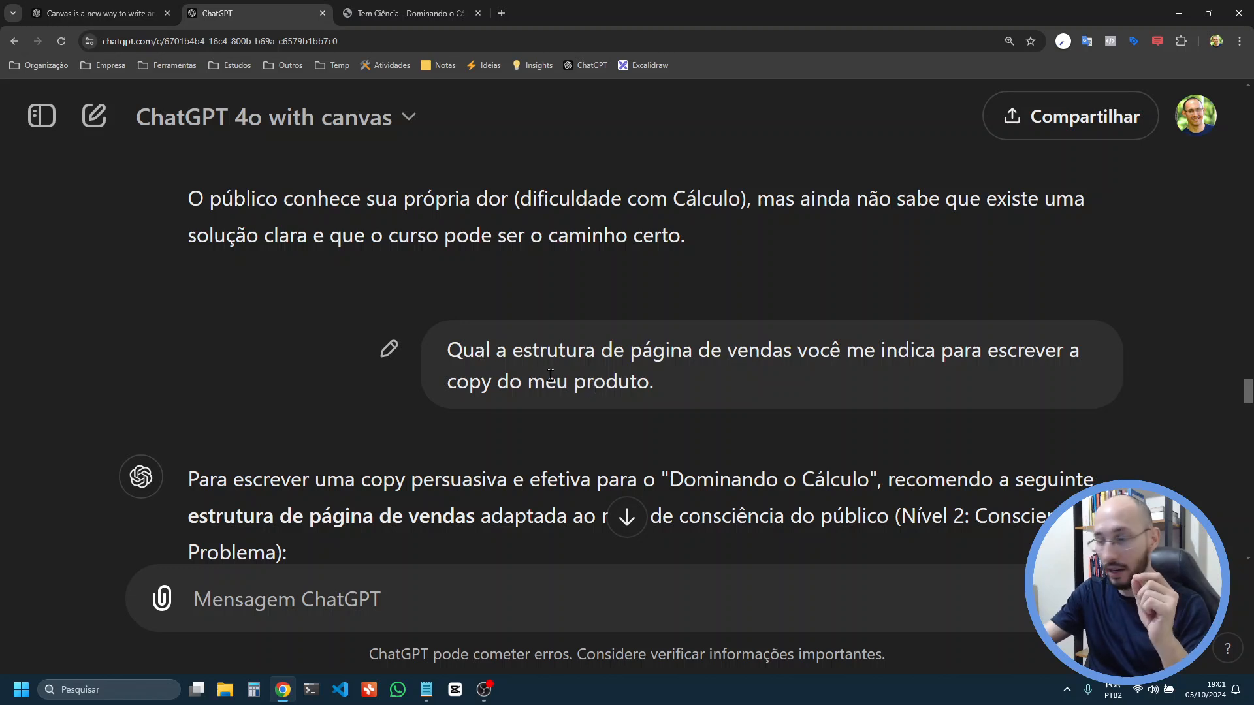
pyautogui.moveTo(448, 348); pyautogui.dragTo(657, 388)
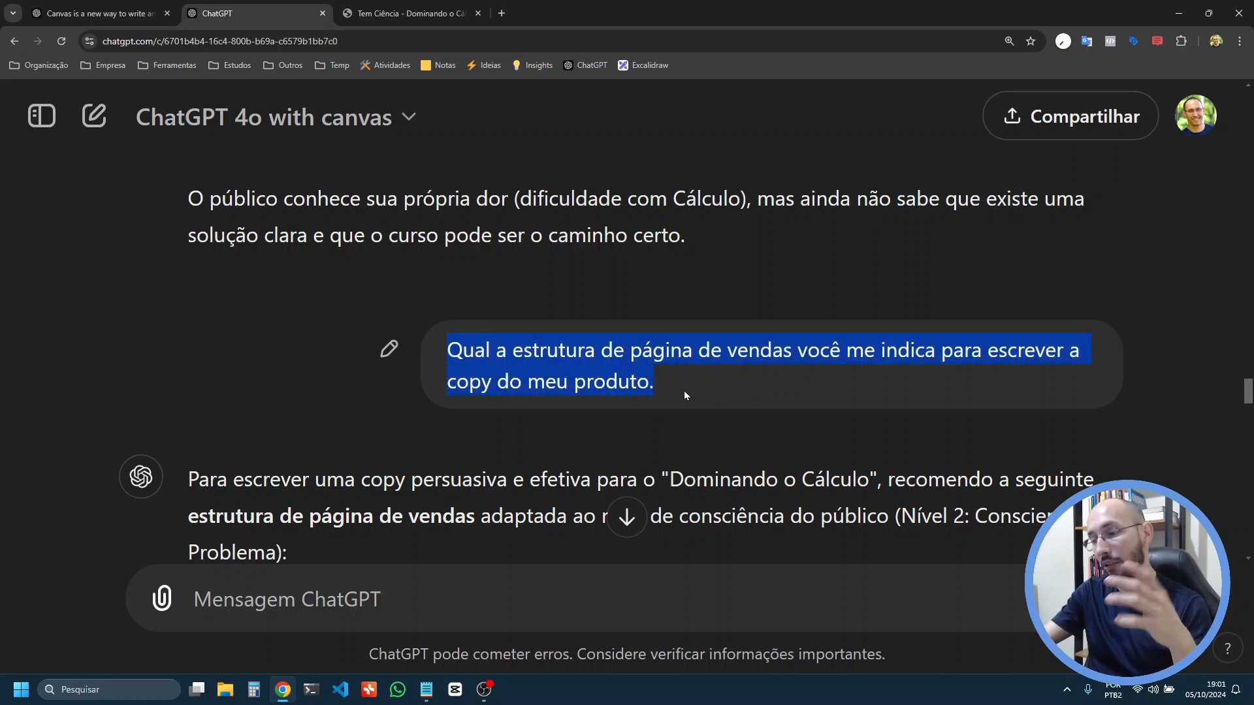
# Read through the recommended sales page structure, from "Cabeçalho Impactante" to the closing paragraph of the reply
pyautogui.scroll(-1, 683, 391)
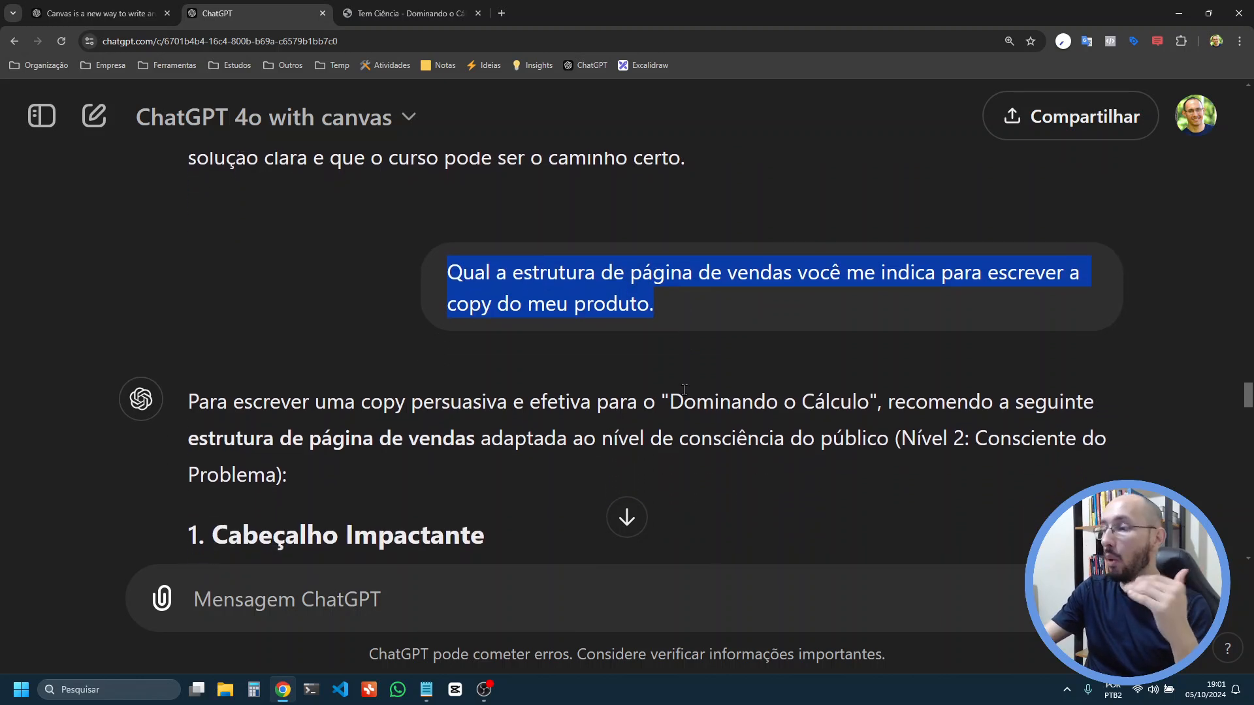
pyautogui.scroll(-1, 683, 390)
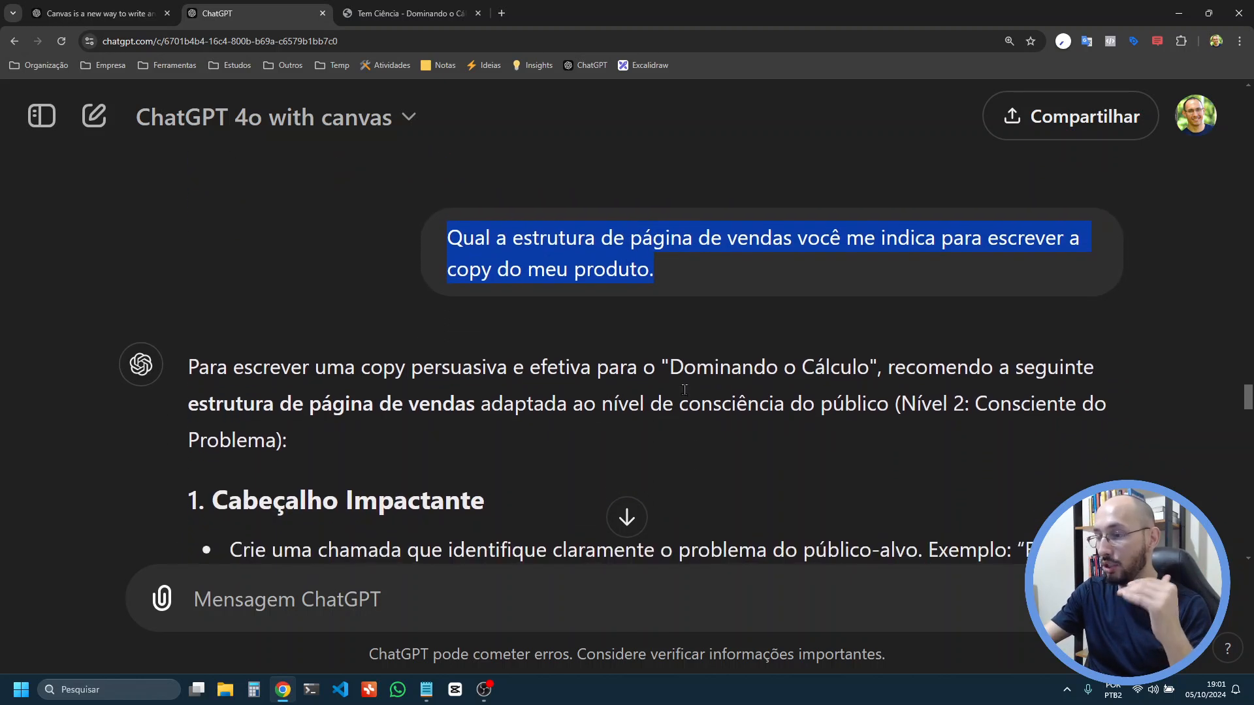
pyautogui.scroll(-3, 684, 390)
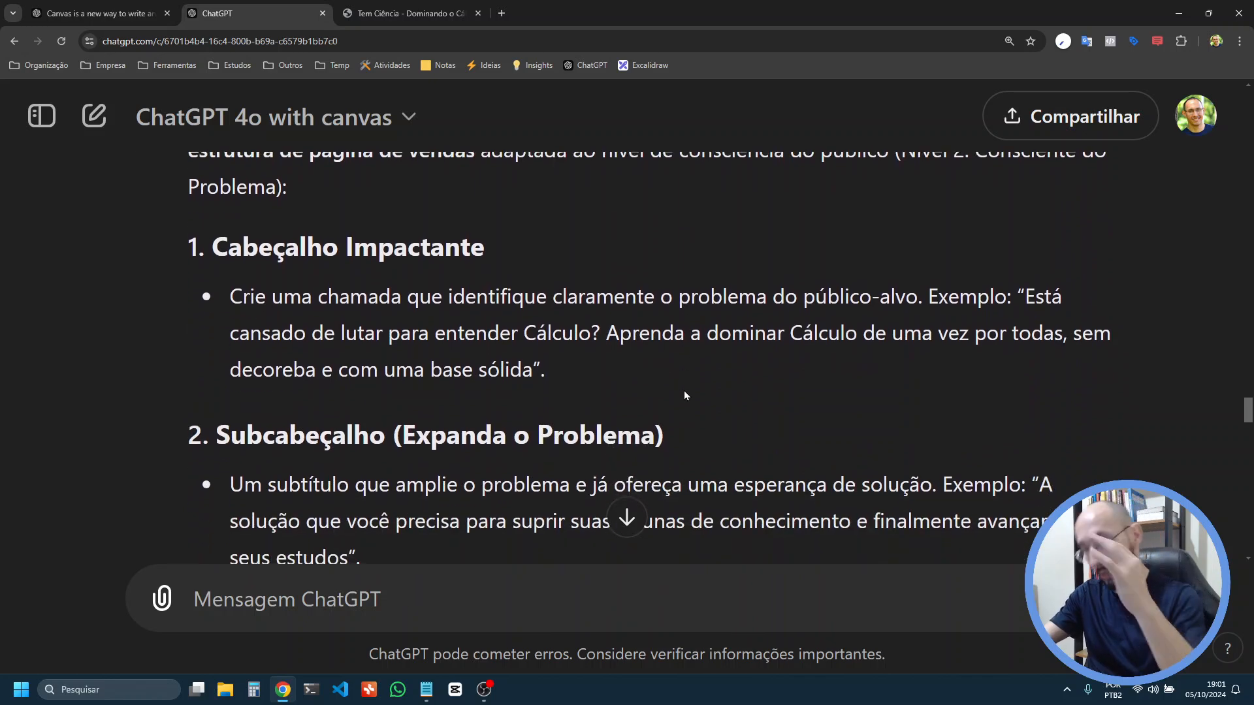
pyautogui.scroll(-4, 683, 392)
pyautogui.scroll(2, 683, 389)
pyautogui.scroll(7, 684, 390)
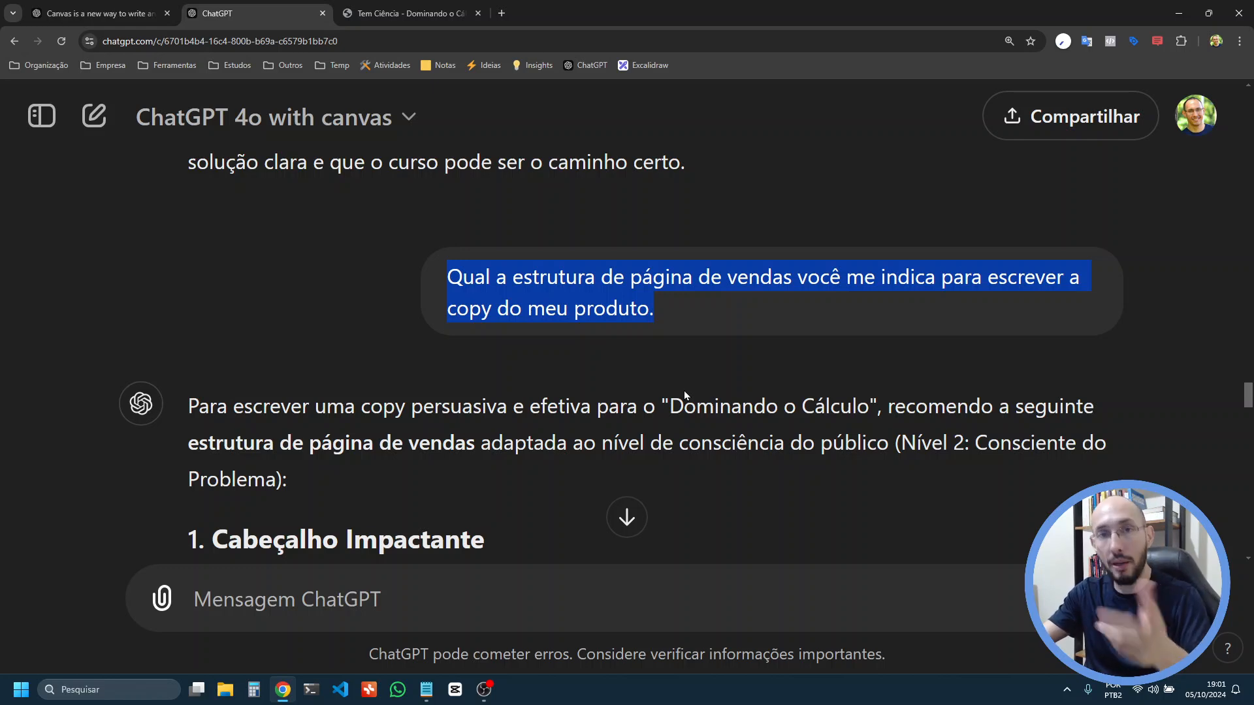
pyautogui.scroll(-8, 683, 390)
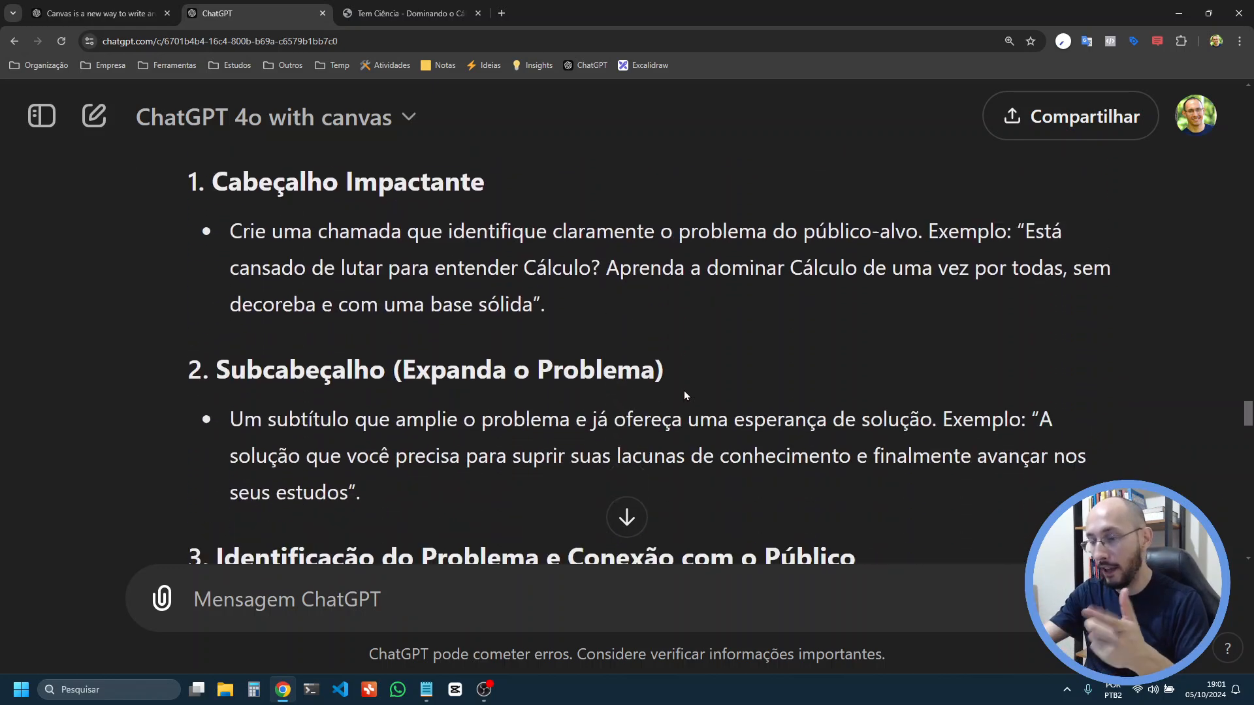
pyautogui.scroll(-10, 684, 391)
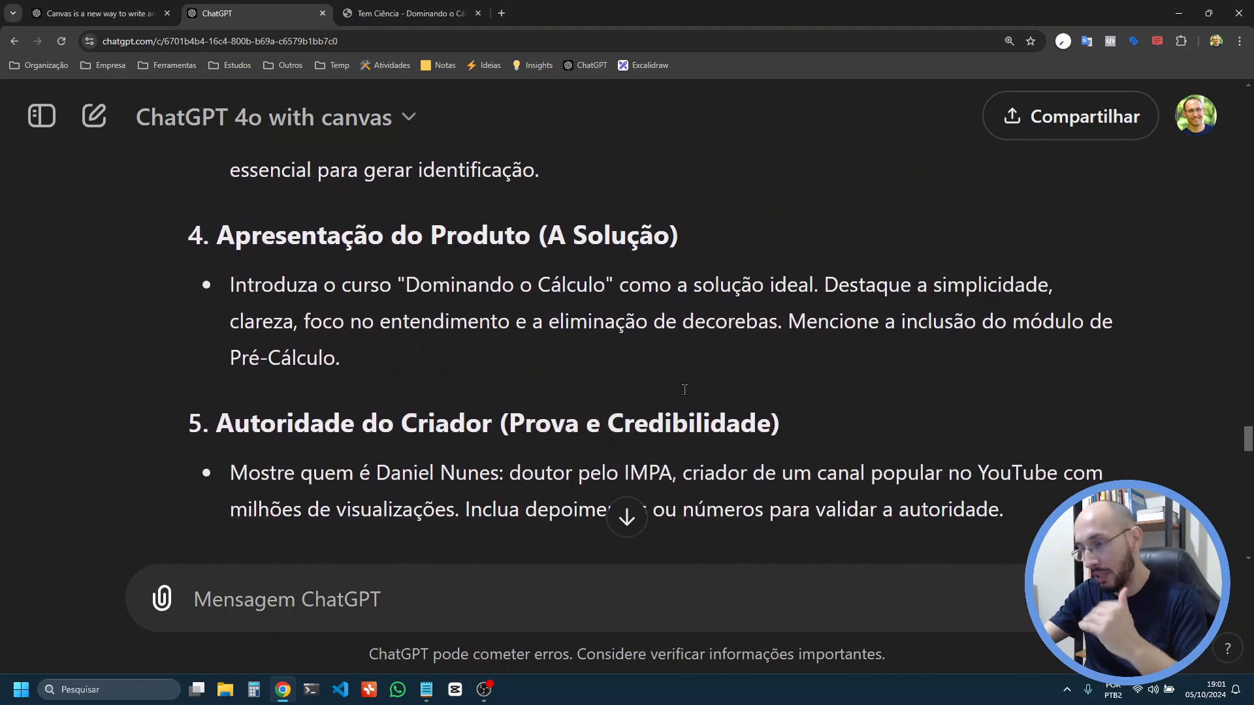
pyautogui.scroll(-15, 684, 392)
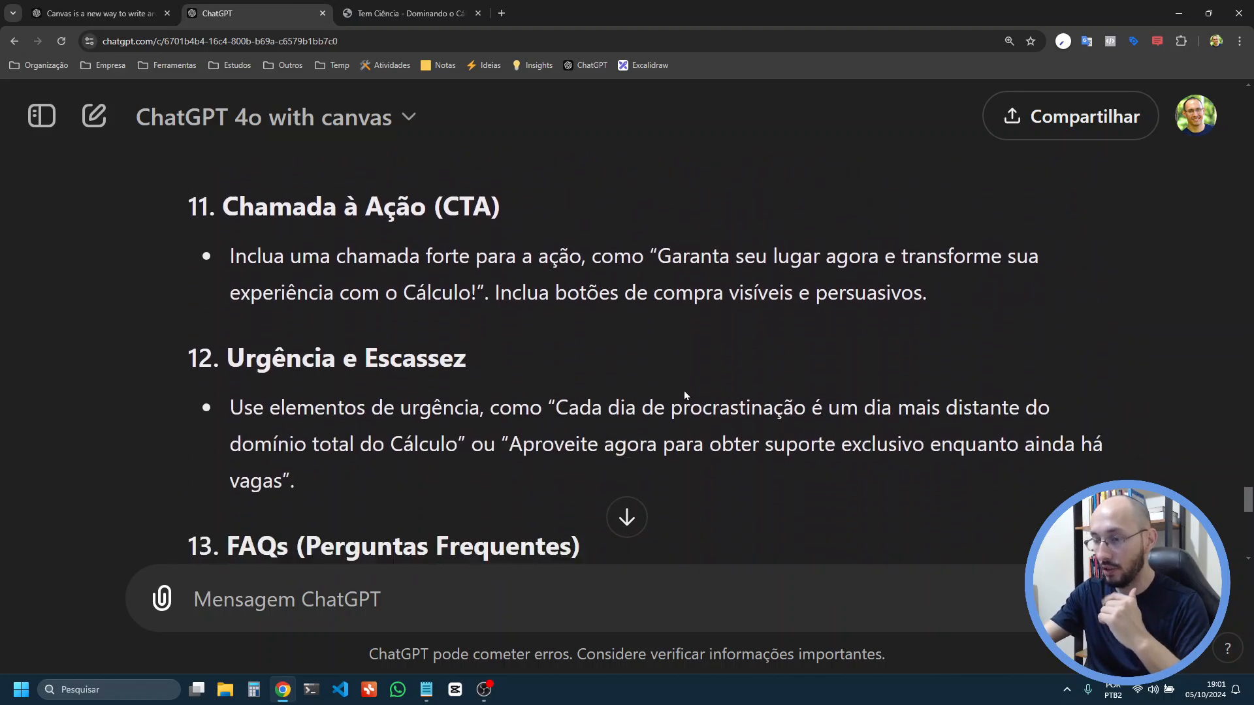
pyautogui.scroll(-5, 684, 390)
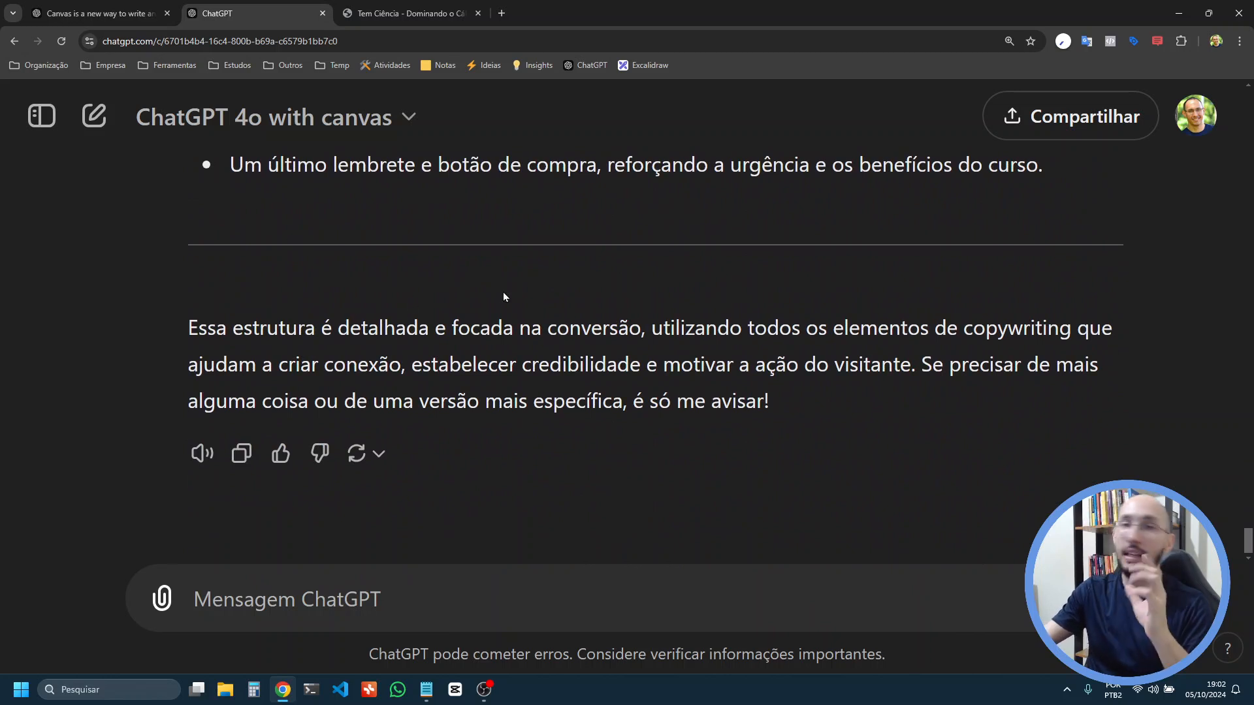
# Send the prompt "Agora escreva uma copy muito criativa e inteligente para a página de vendas do meu produto."
pyautogui.hotkey('alt', 'Tab')
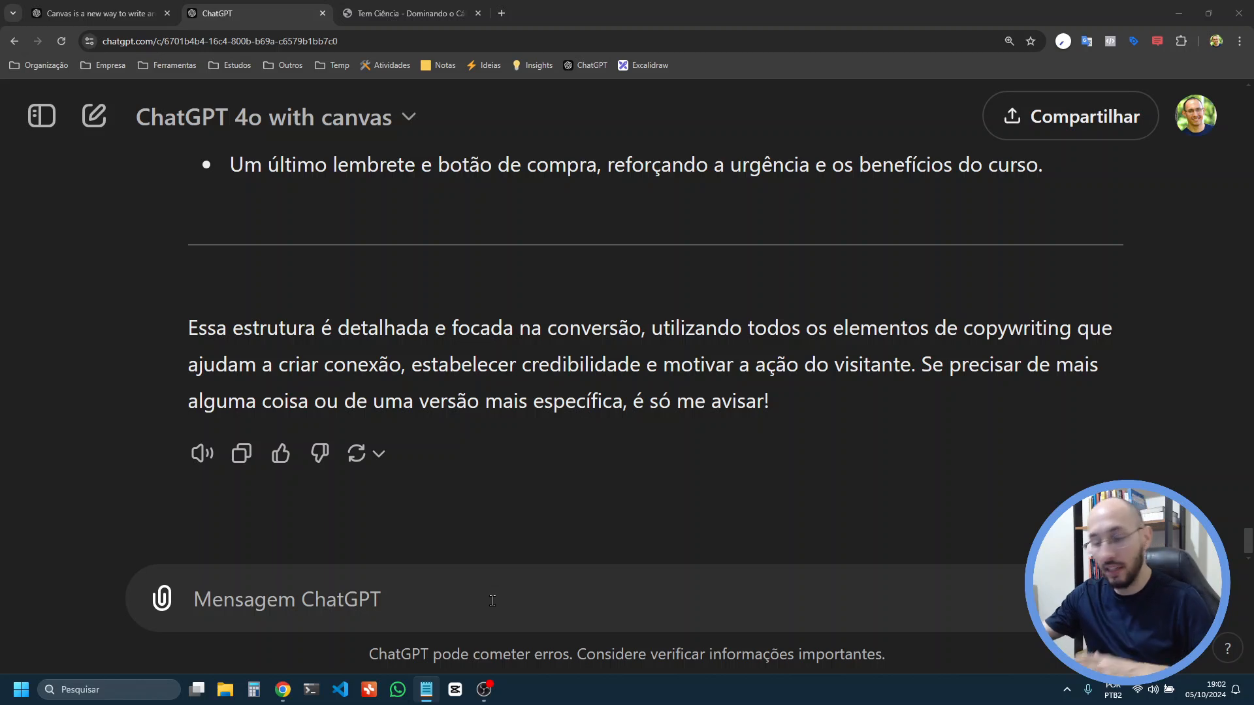
pyautogui.click(370, 602)
pyautogui.write('Agora escreva uma copy muito criativa e inteligente para a página de vendas do meu produto.')
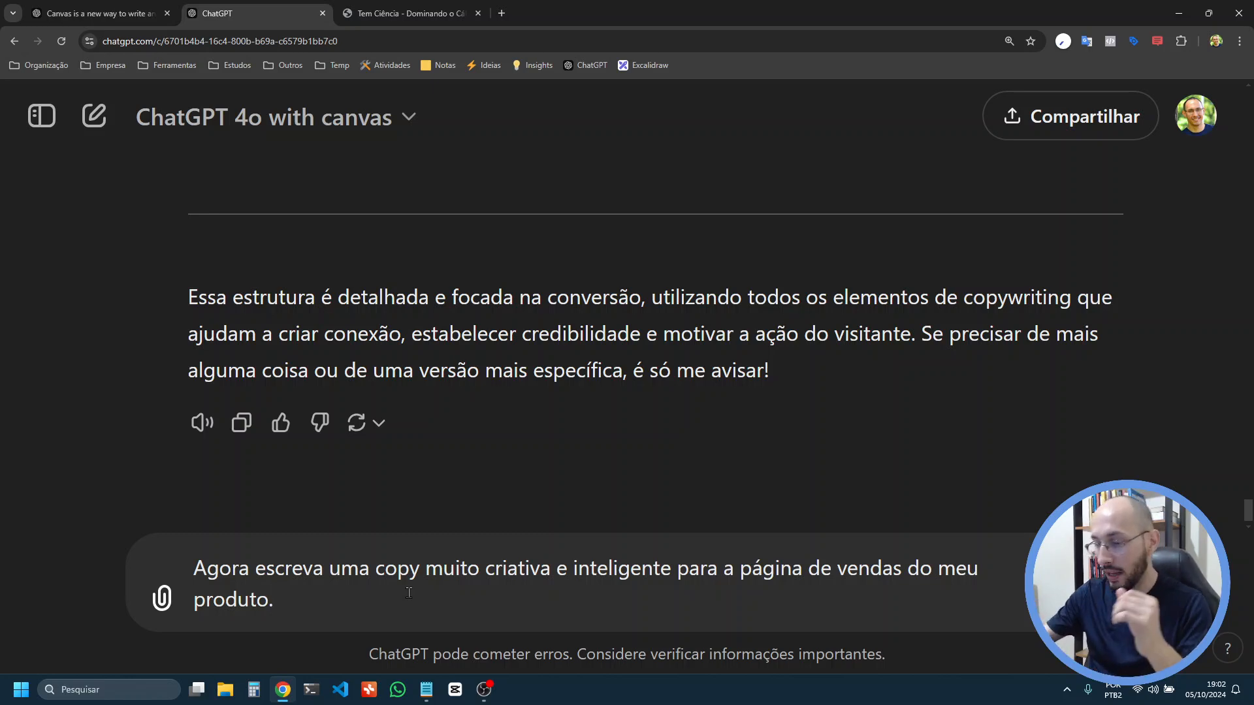
pyautogui.press('Return')
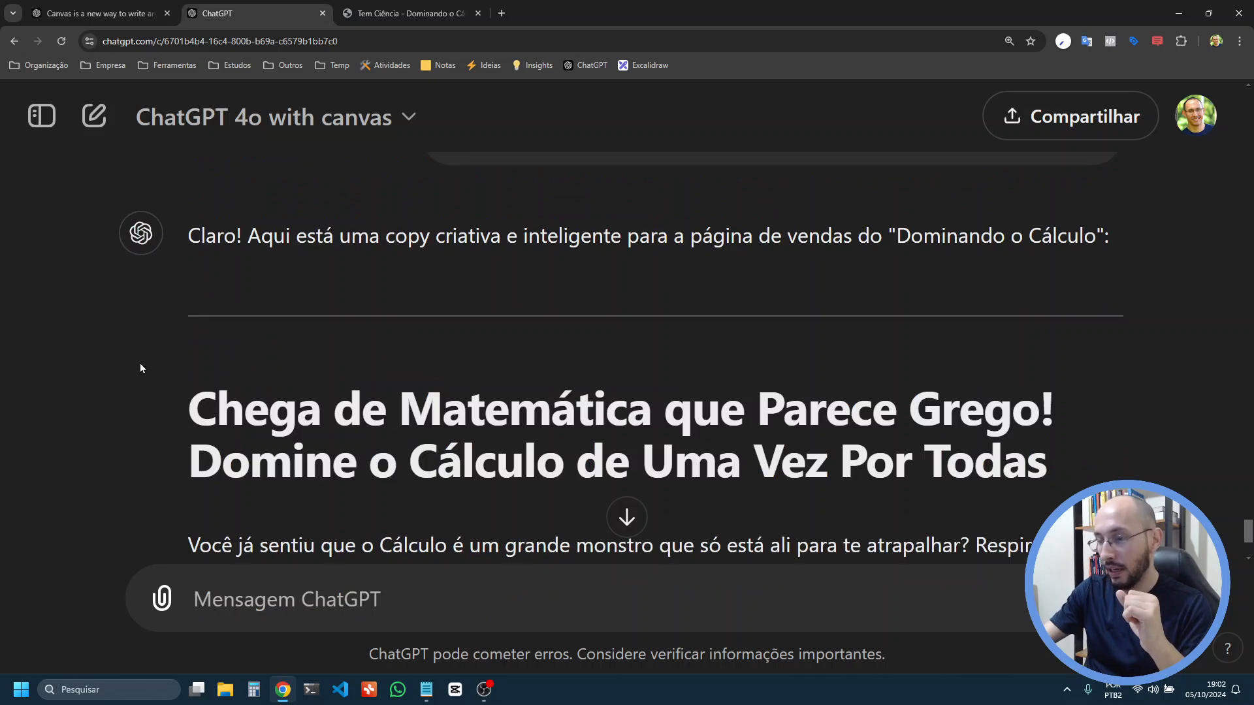
# Read through the generated sales page copy, from its headline about Matemática and Cálculo to the closing remarks
pyautogui.scroll(-7, 283, 400)
pyautogui.scroll(10, 283, 400)
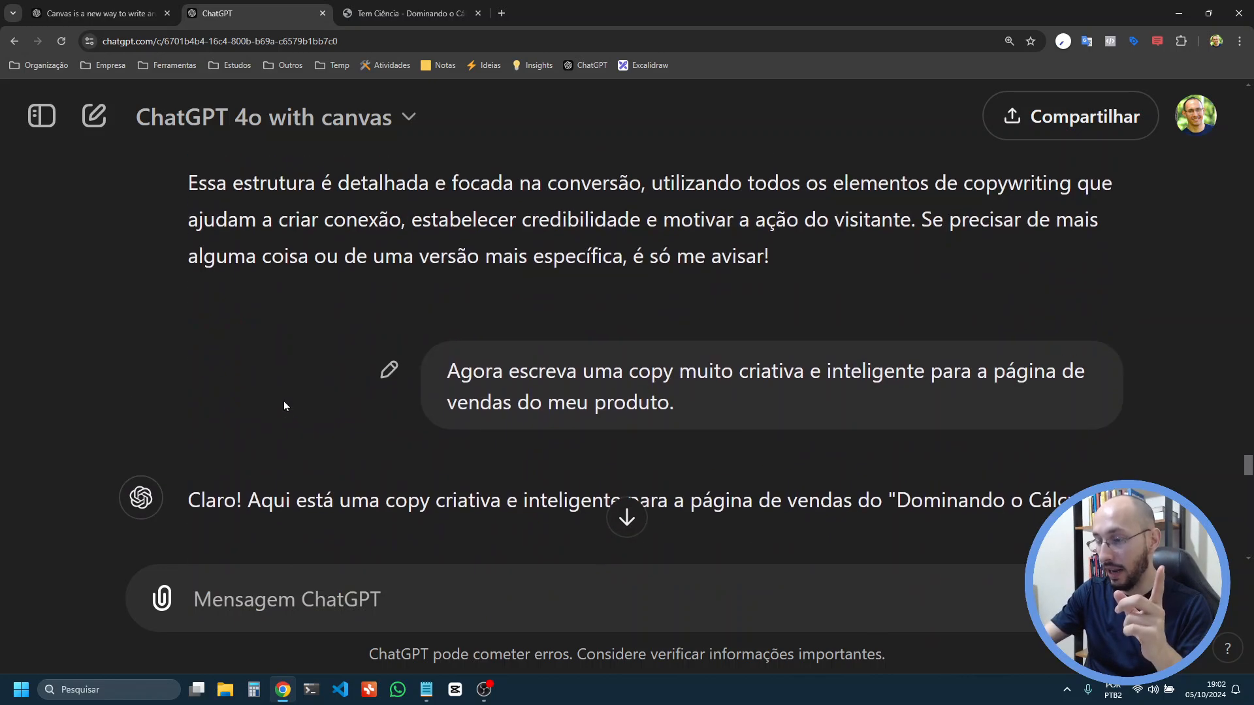
pyautogui.scroll(-7, 283, 400)
pyautogui.scroll(2, 284, 401)
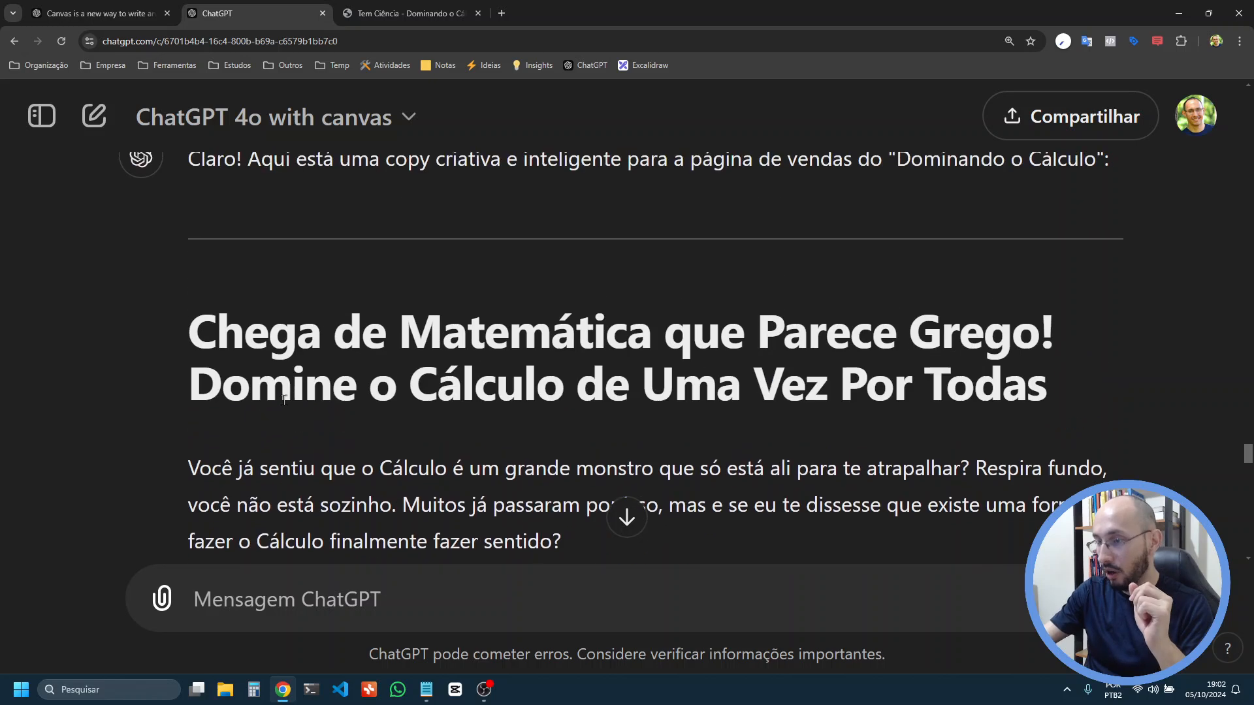
pyautogui.scroll(-1, 284, 399)
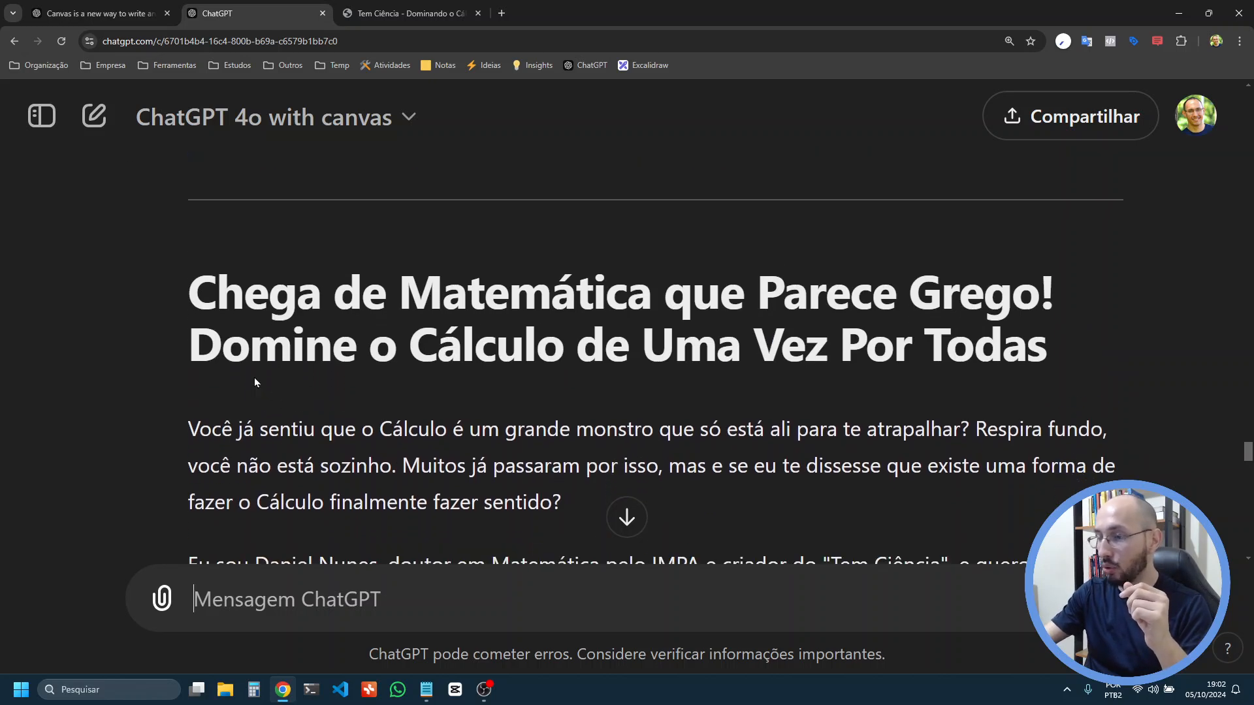
pyautogui.scroll(-4, 318, 363)
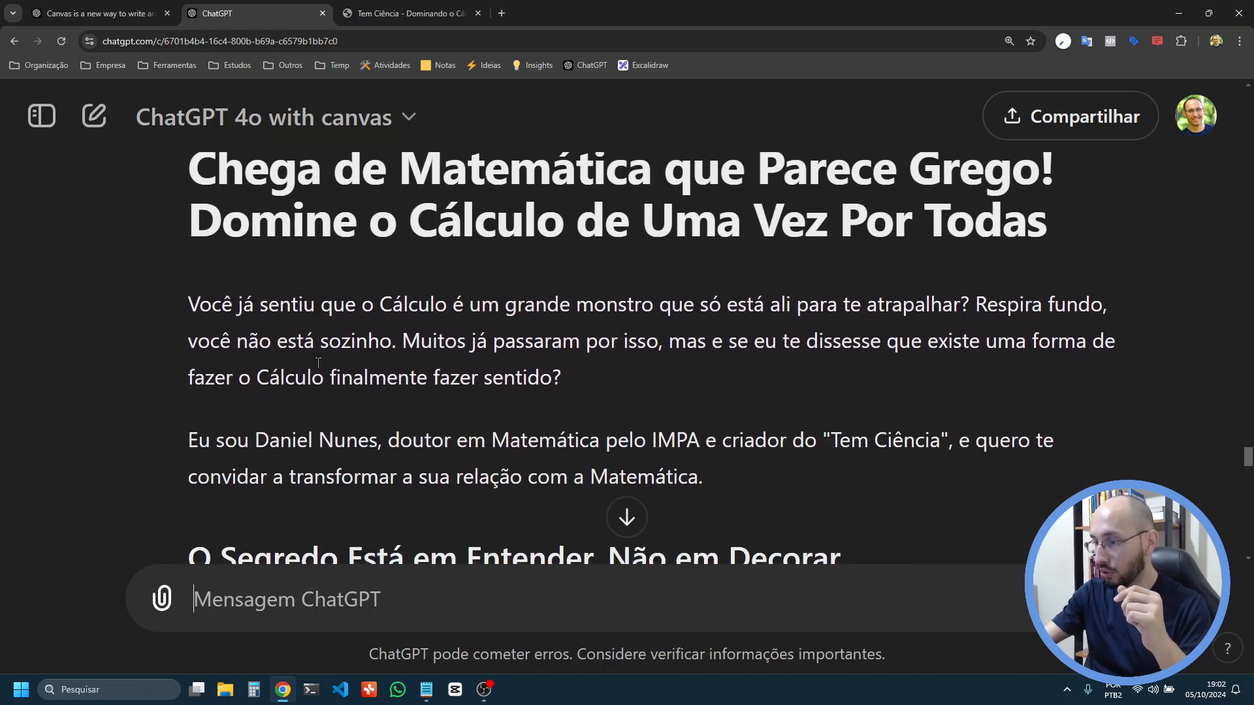
pyautogui.scroll(-12, 318, 363)
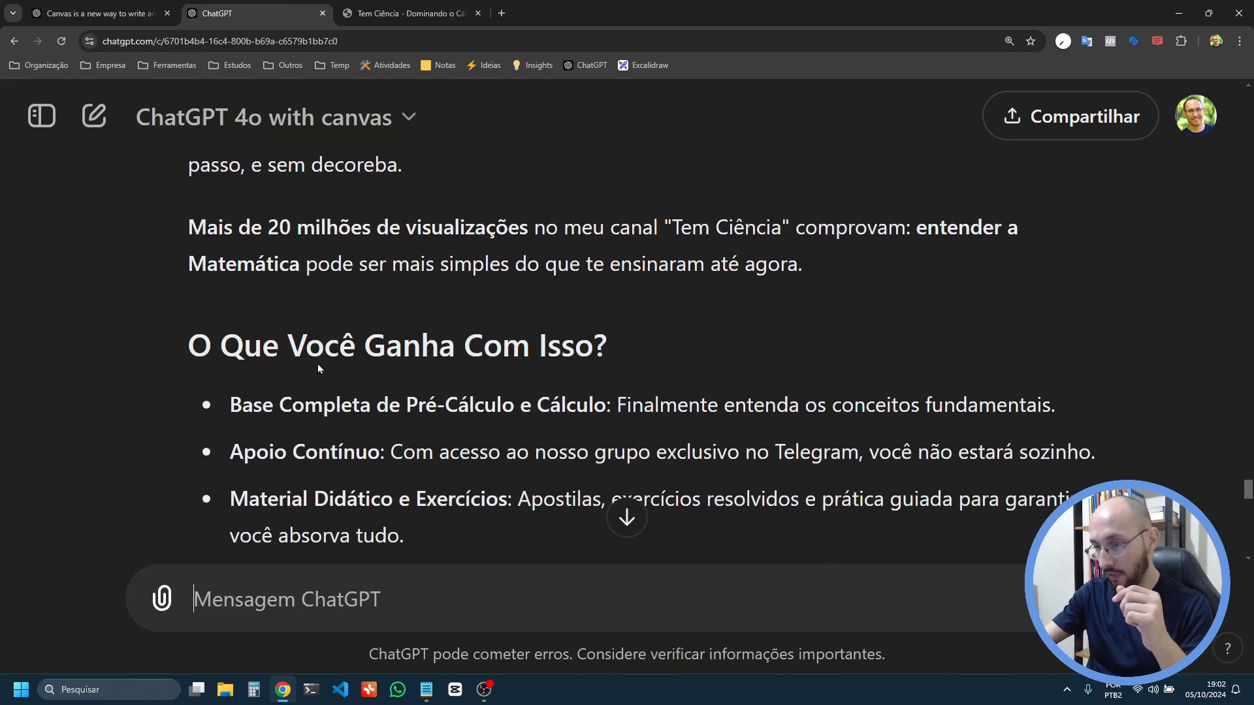
pyautogui.scroll(-12, 317, 363)
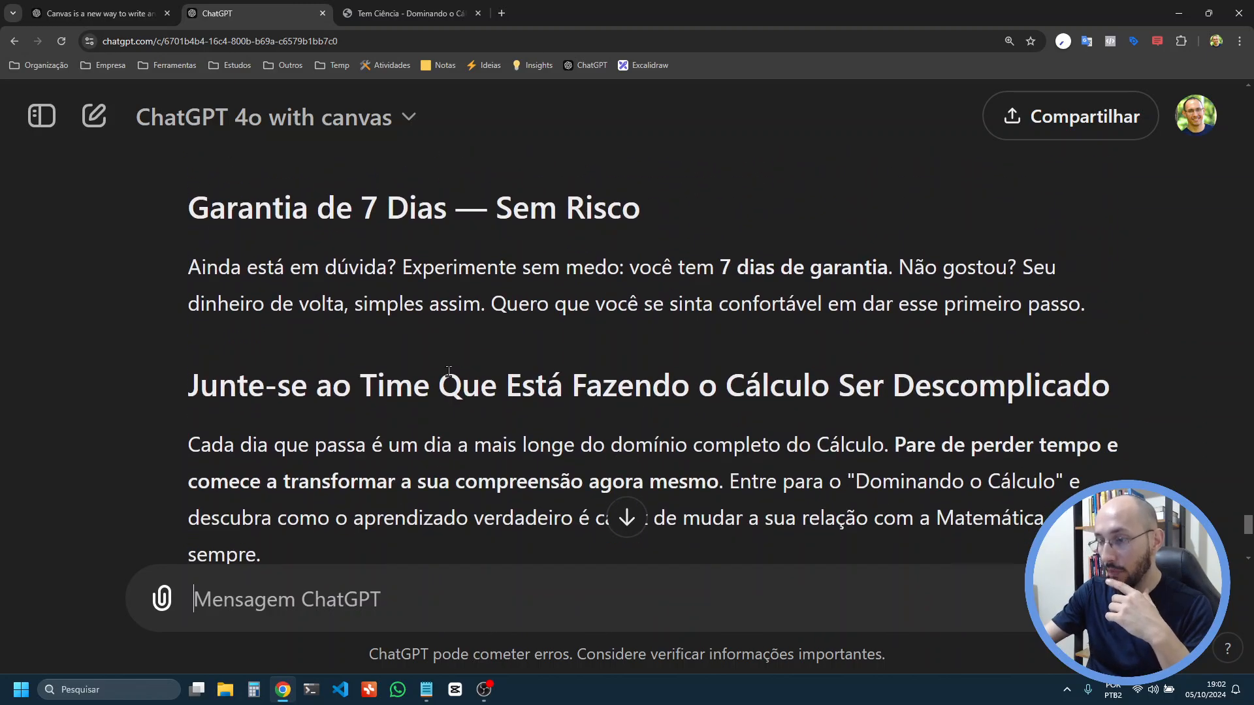
pyautogui.scroll(-6, 448, 371)
# Send the message "canvas" to have the sales copy opened as a canvas document, and reduce the page zoom by two levels
pyautogui.write('canva')
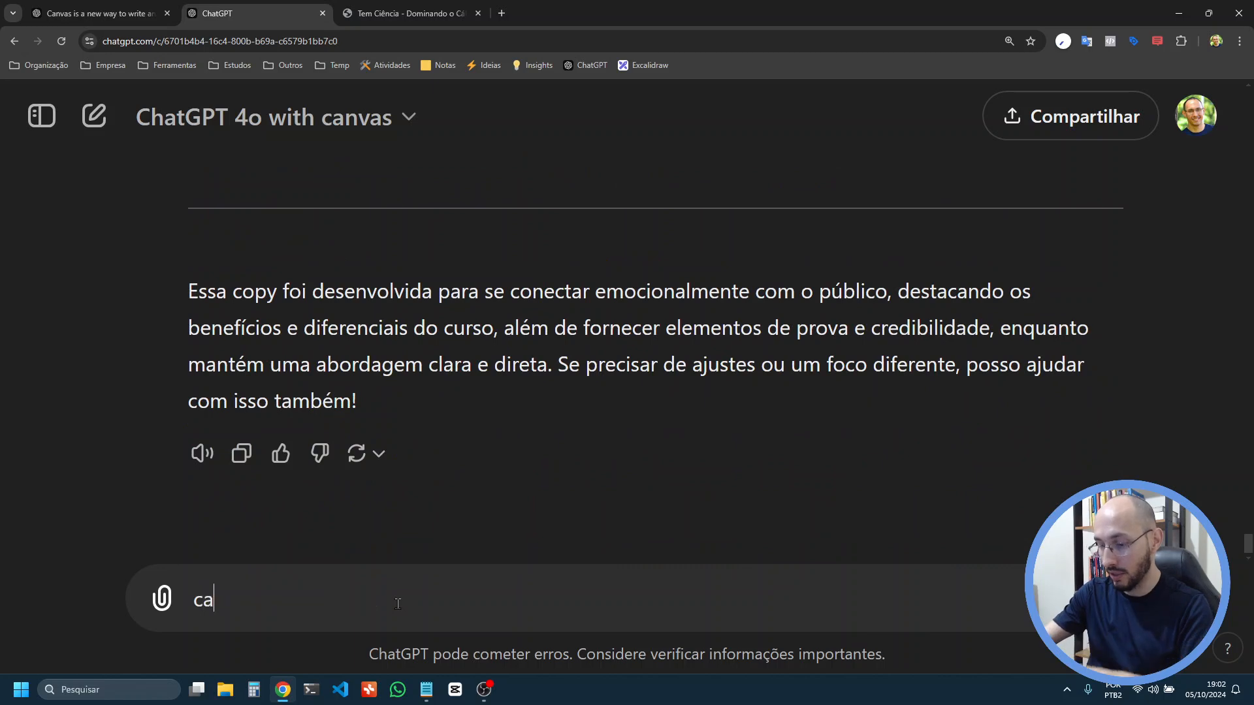
pyautogui.write('s')
pyautogui.press('Return')
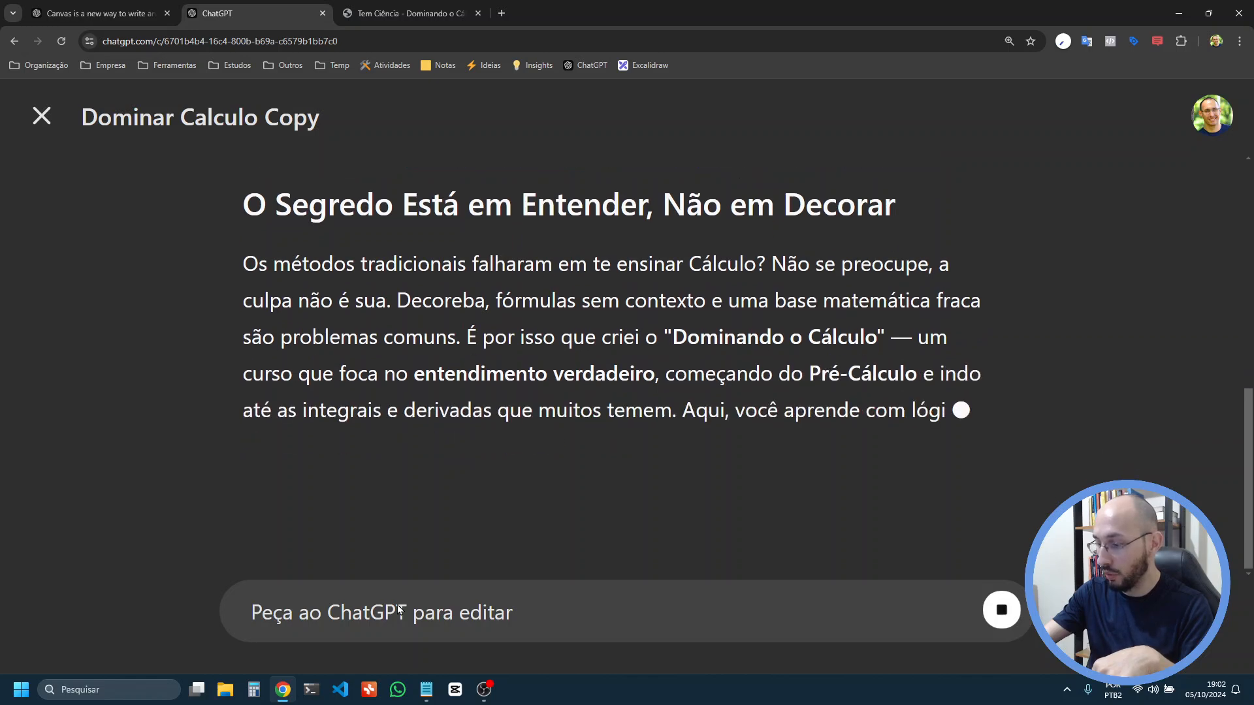
pyautogui.hotkey('ctrl', '-')
pyautogui.hotkey('ctrl', '-')
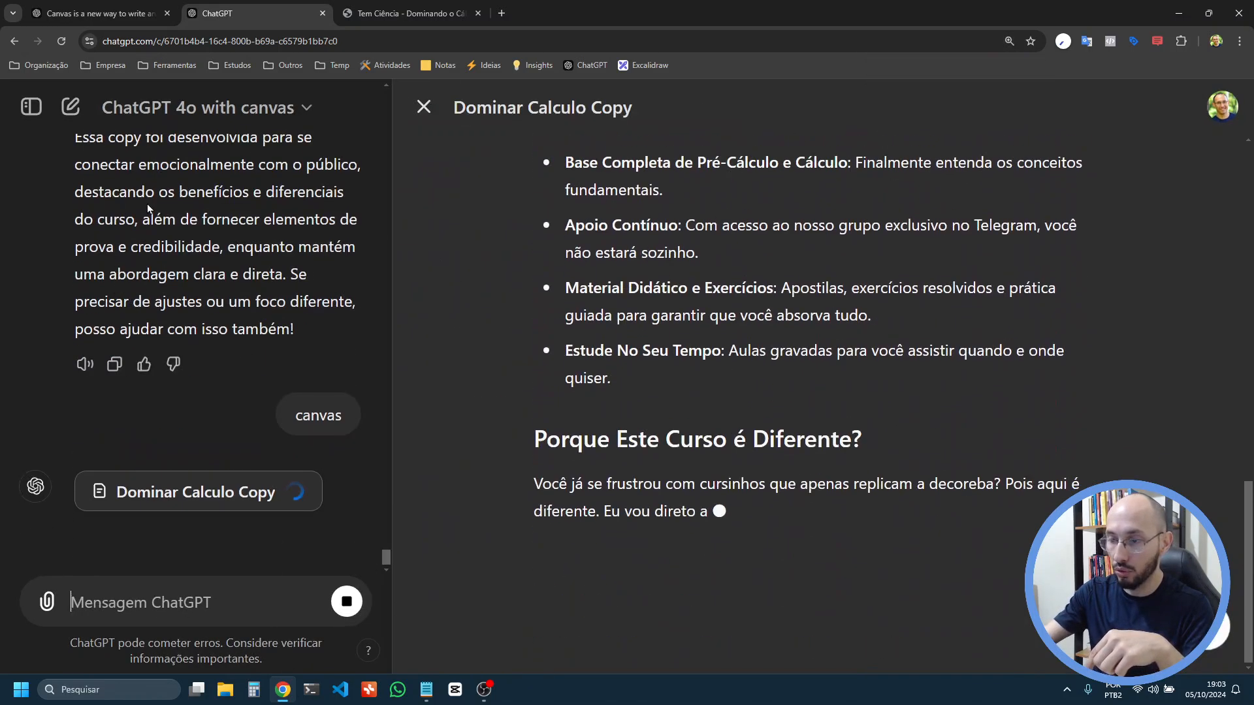
# Compare the sales copy in the chat reply with the text written in the canvas document, from "O Segredo Está em Entender" to the closing remarks
pyautogui.scroll(5, 147, 202)
pyautogui.scroll(15, 147, 202)
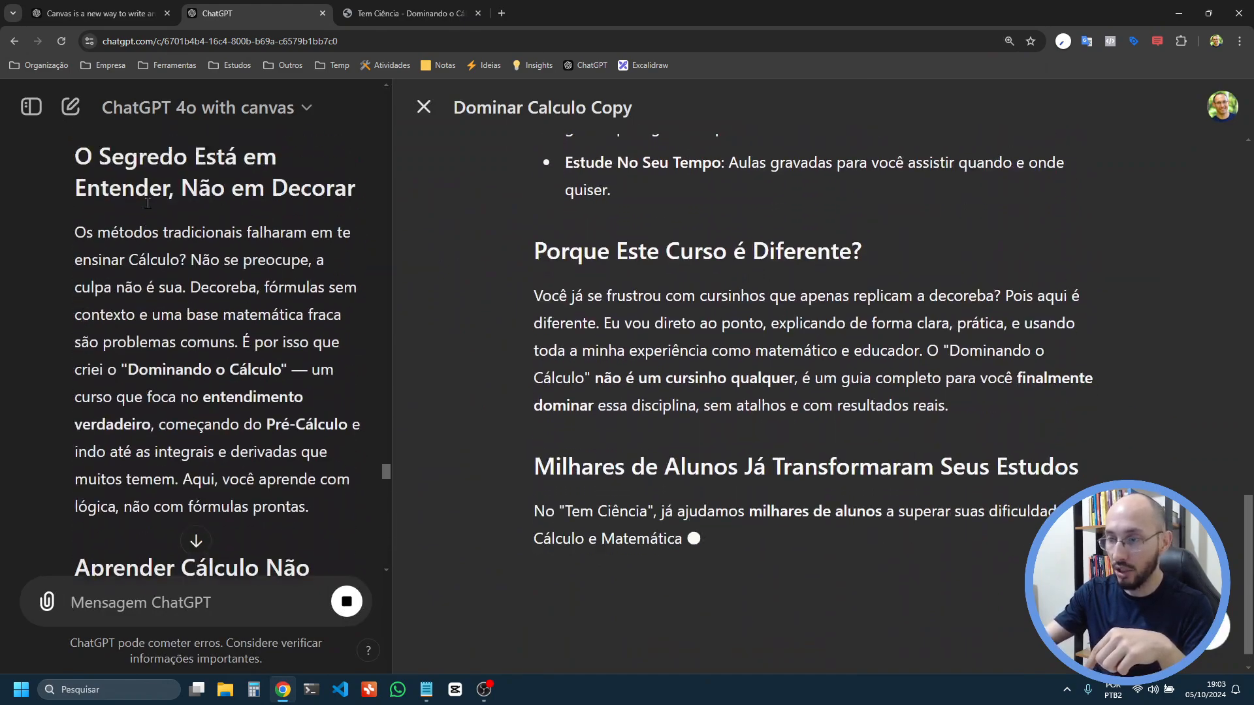
pyautogui.scroll(2, 147, 203)
pyautogui.scroll(-20, 148, 203)
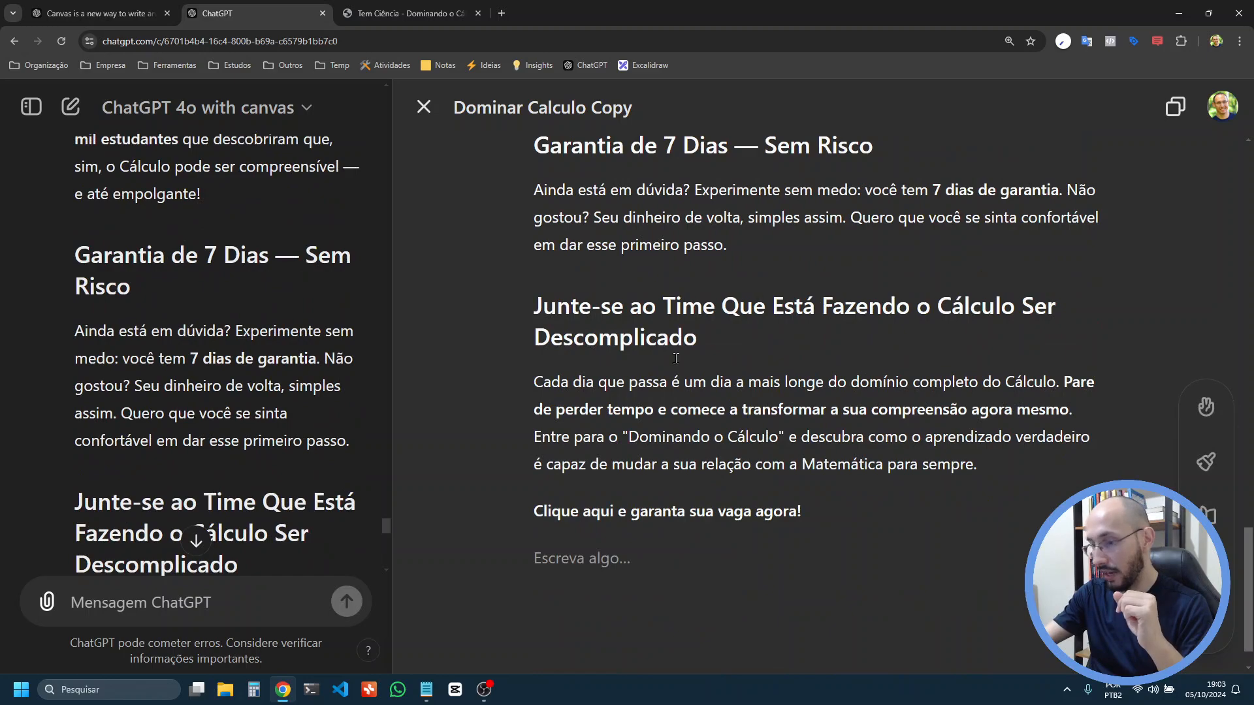
pyautogui.scroll(-10, 225, 374)
pyautogui.scroll(10, 224, 372)
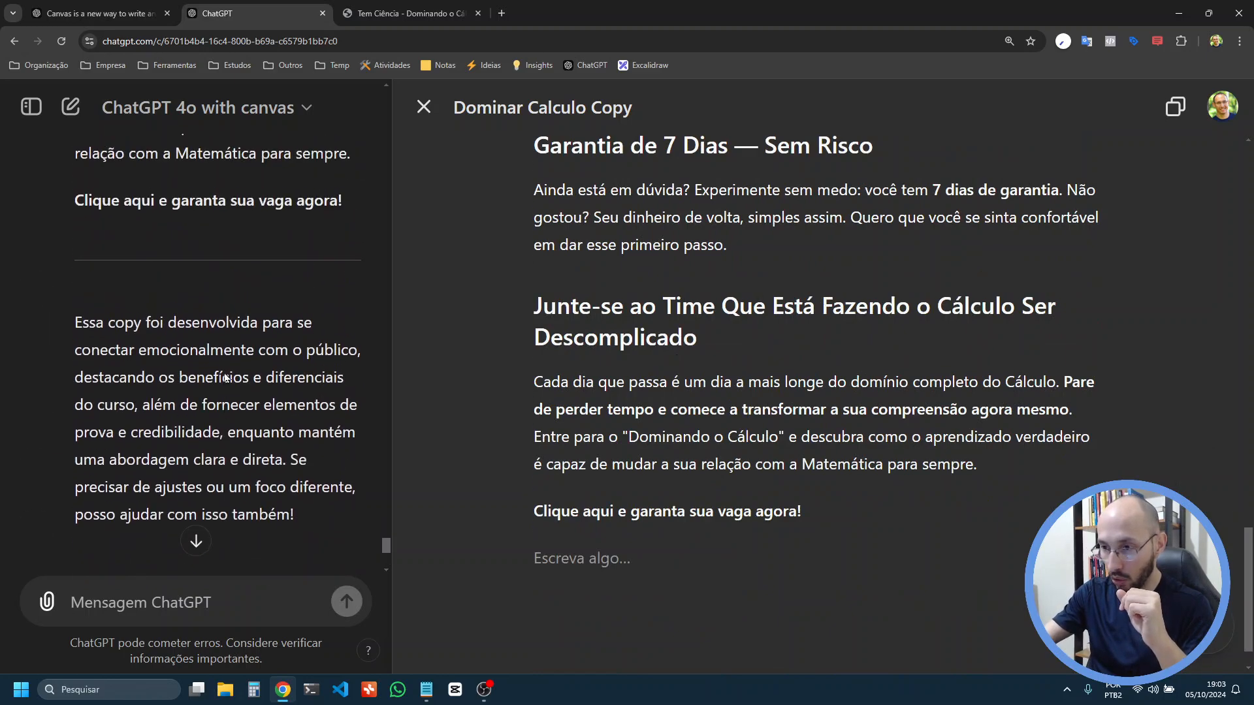
pyautogui.scroll(15, 225, 372)
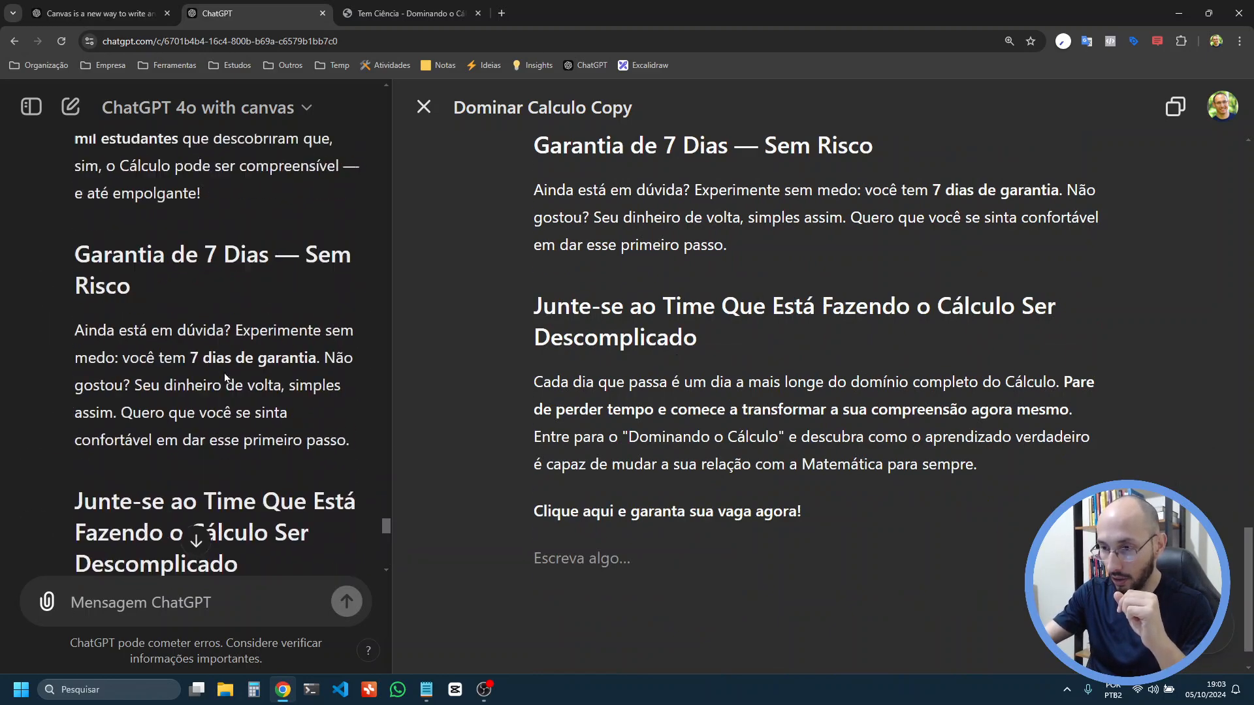
pyautogui.scroll(6, 225, 379)
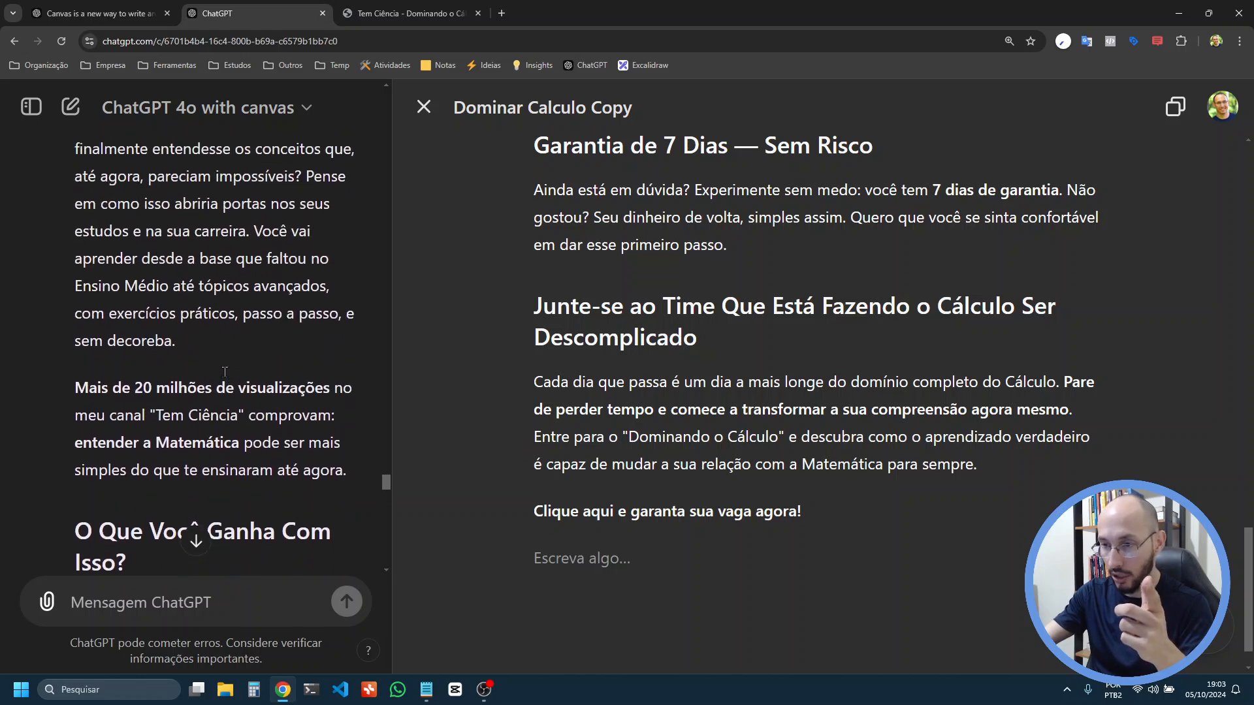
pyautogui.moveTo(114, 197); pyautogui.dragTo(181, 471)
pyautogui.scroll(-20, 180, 475)
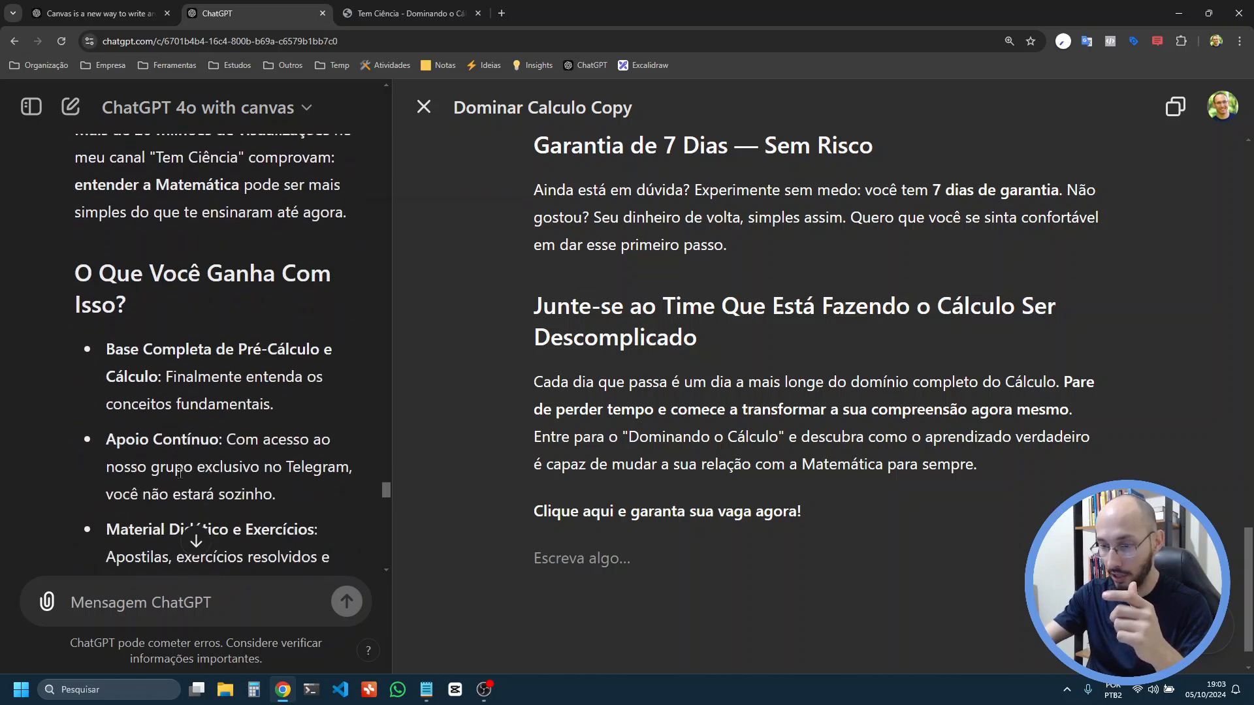
pyautogui.scroll(-5, 180, 473)
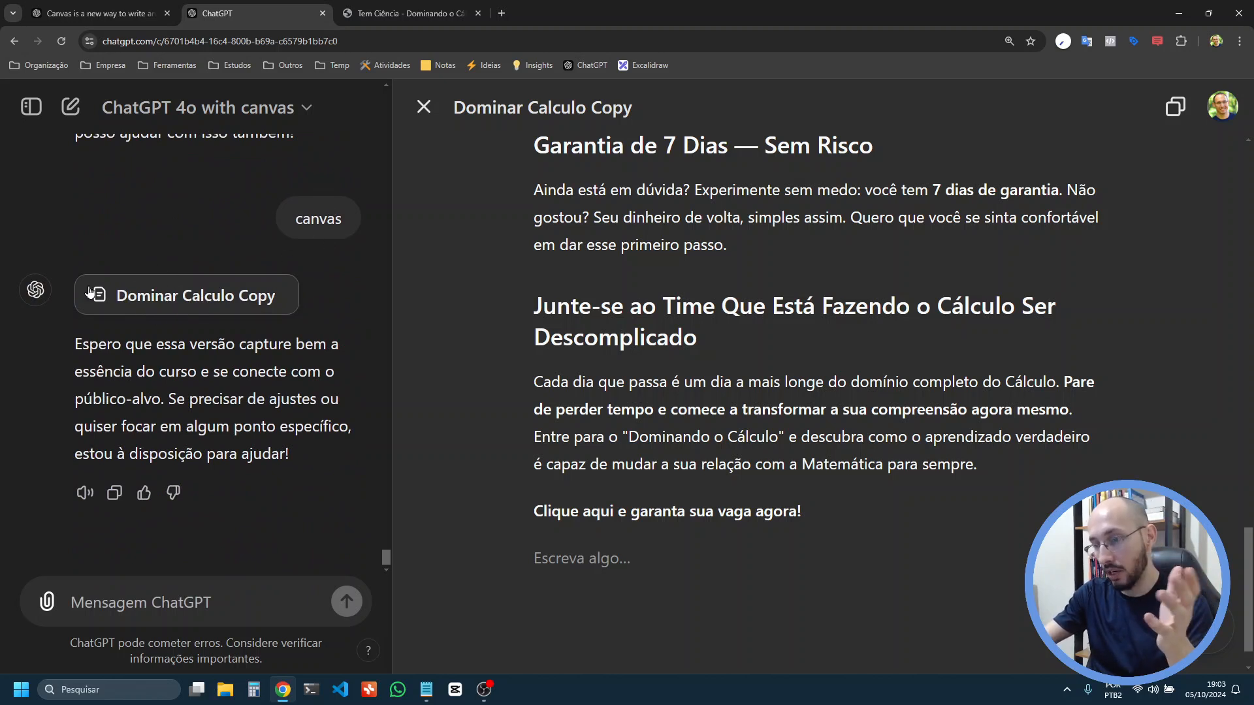
# Add a paragraph reading "Isso aqui é um editor de texto." directly below the main headline of the canvas document
pyautogui.moveTo(619, 189); pyautogui.dragTo(685, 382)
pyautogui.scroll(15, 690, 378)
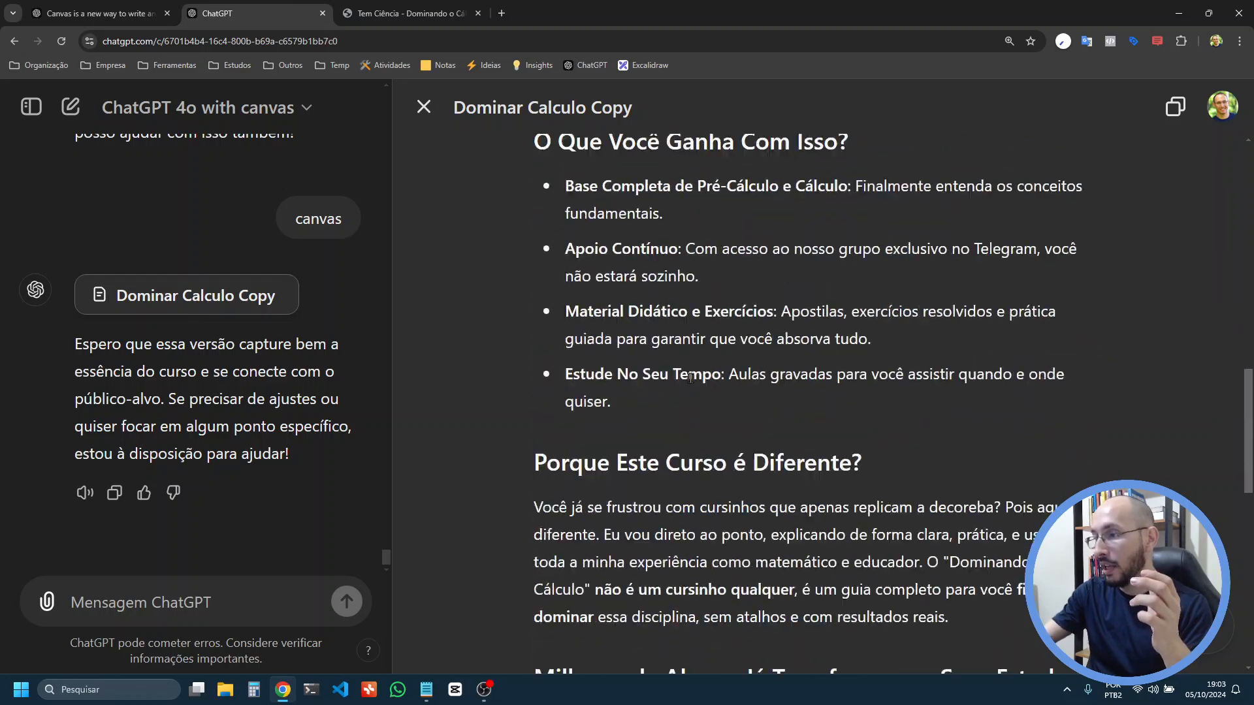
pyautogui.click(795, 307)
pyautogui.press('Return')
pyautogui.write('Isso aqui é um editor de texto.')
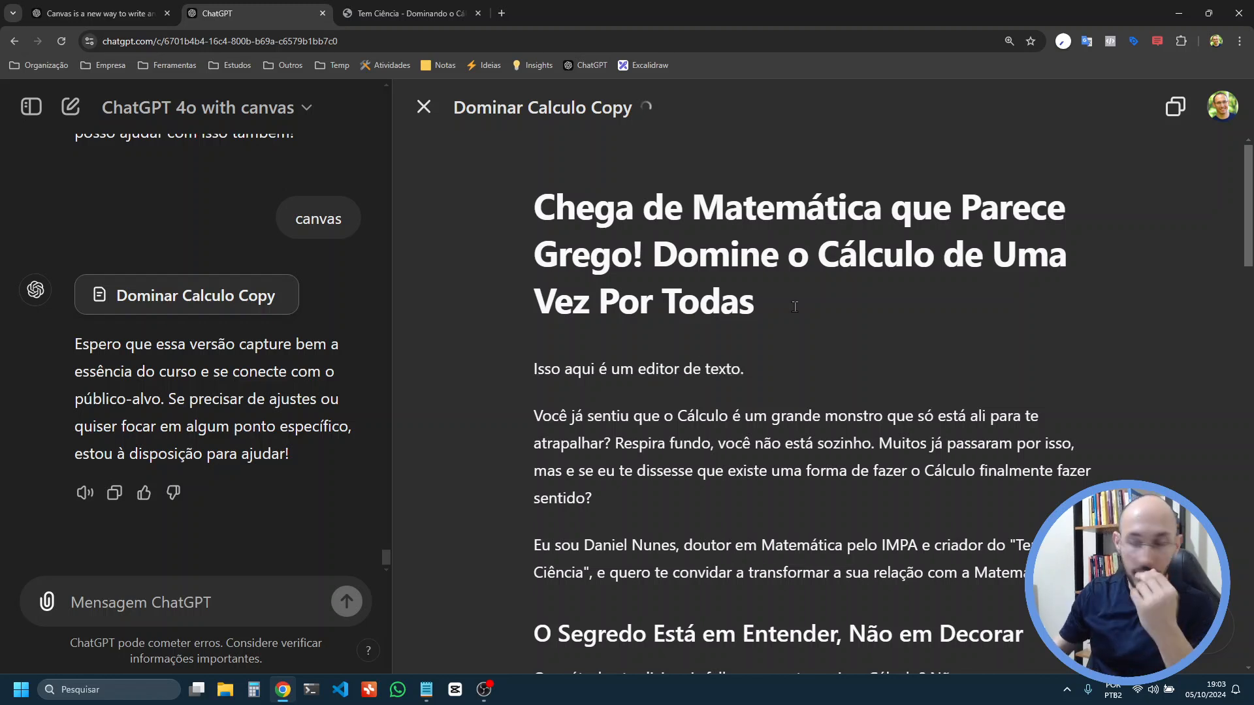
# Replace the sentence below the headline with "Agora aprender cálculo ficou tão fácil como aprende a tabuada."
pyautogui.hotkey('shift', 'Home')
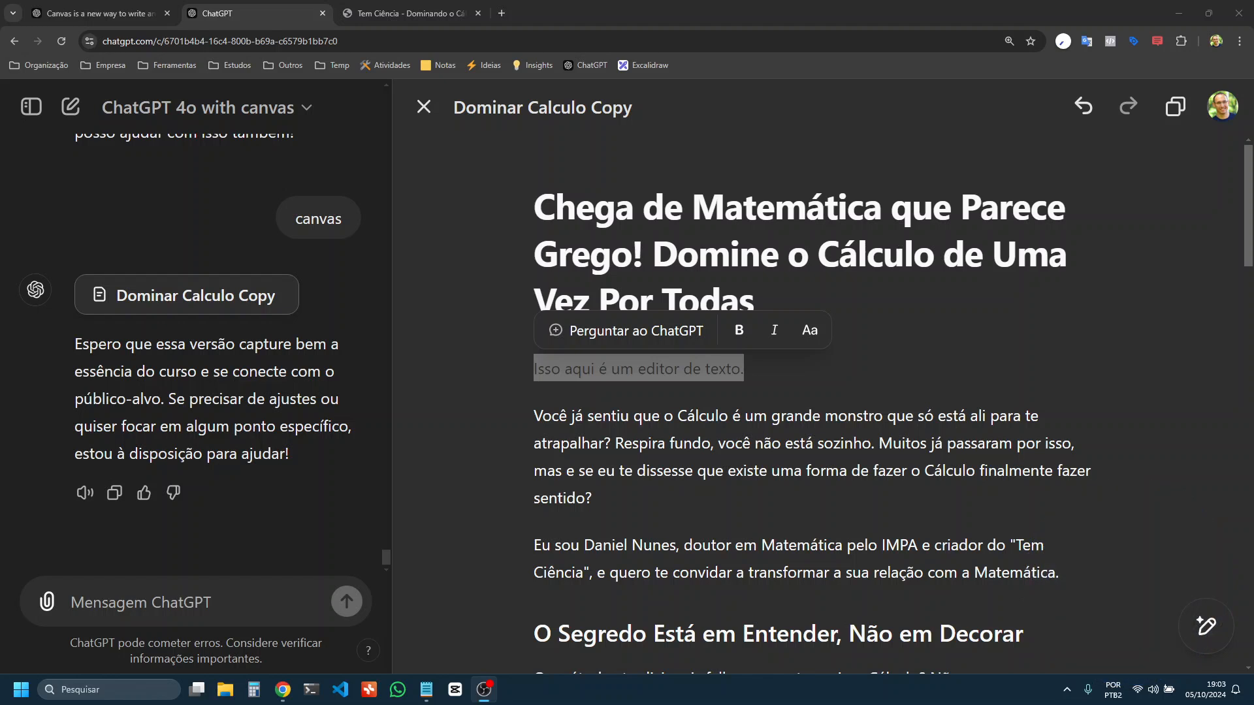
pyautogui.click(763, 375)
pyautogui.tripleClick(763, 374)
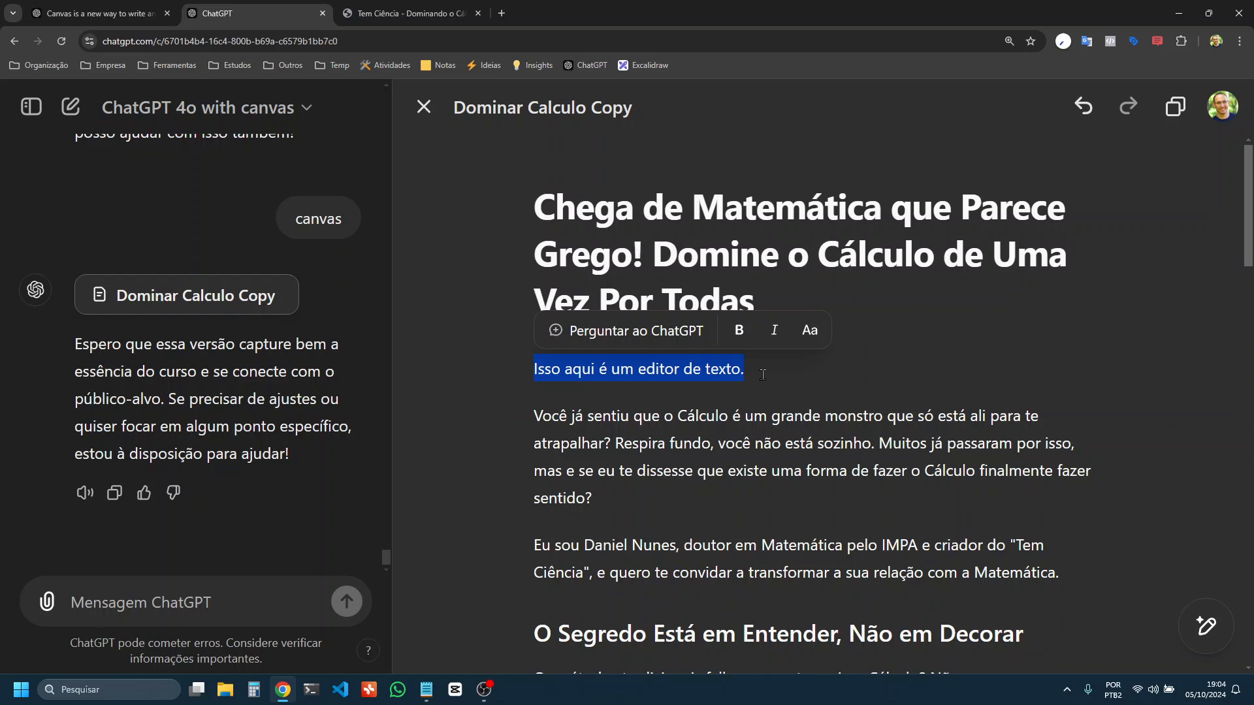
pyautogui.write('Ve')
pyautogui.press('BackSpace')
pyautogui.press('BackSpace')
pyautogui.write('Agora aprende')
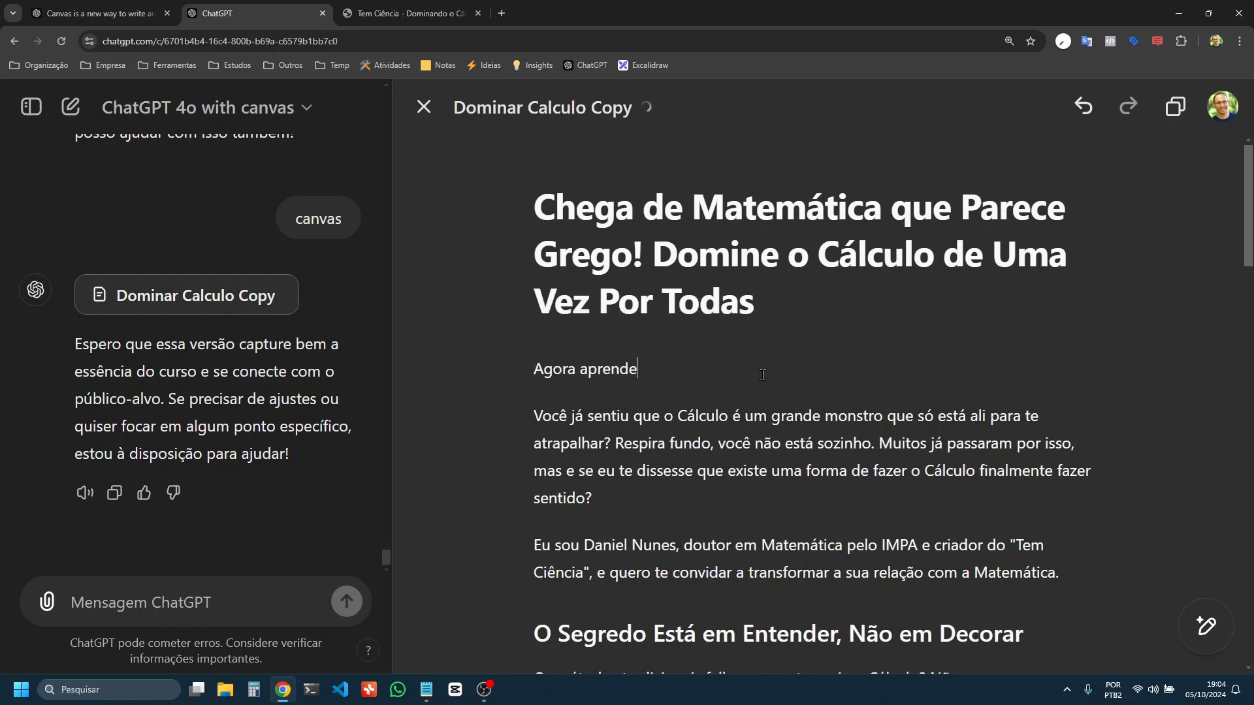
pyautogui.write('r cálculo ficou tão fácil como a')
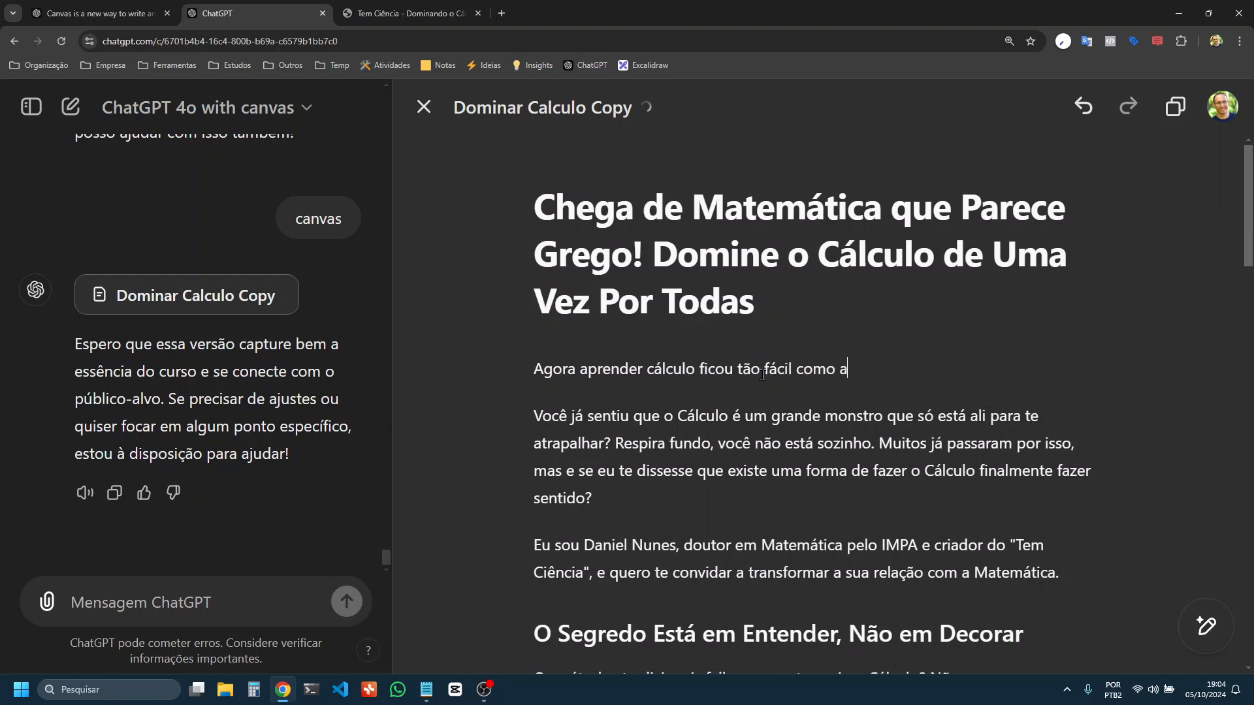
pyautogui.write('prende a tabuada.')
# Format the whole sentence "Agora aprender cálculo ficou tão fácil como aprende a tabuada." as bold and italic
pyautogui.tripleClick(762, 374)
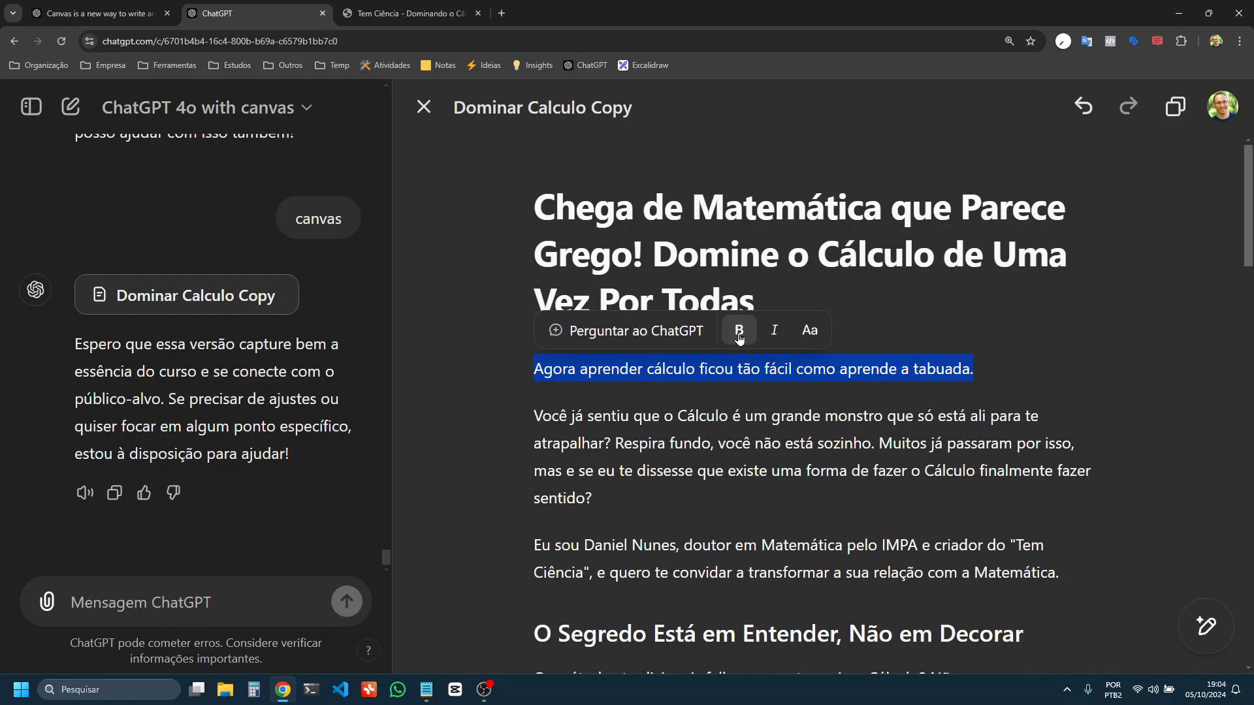
pyautogui.moveTo(1206, 626)
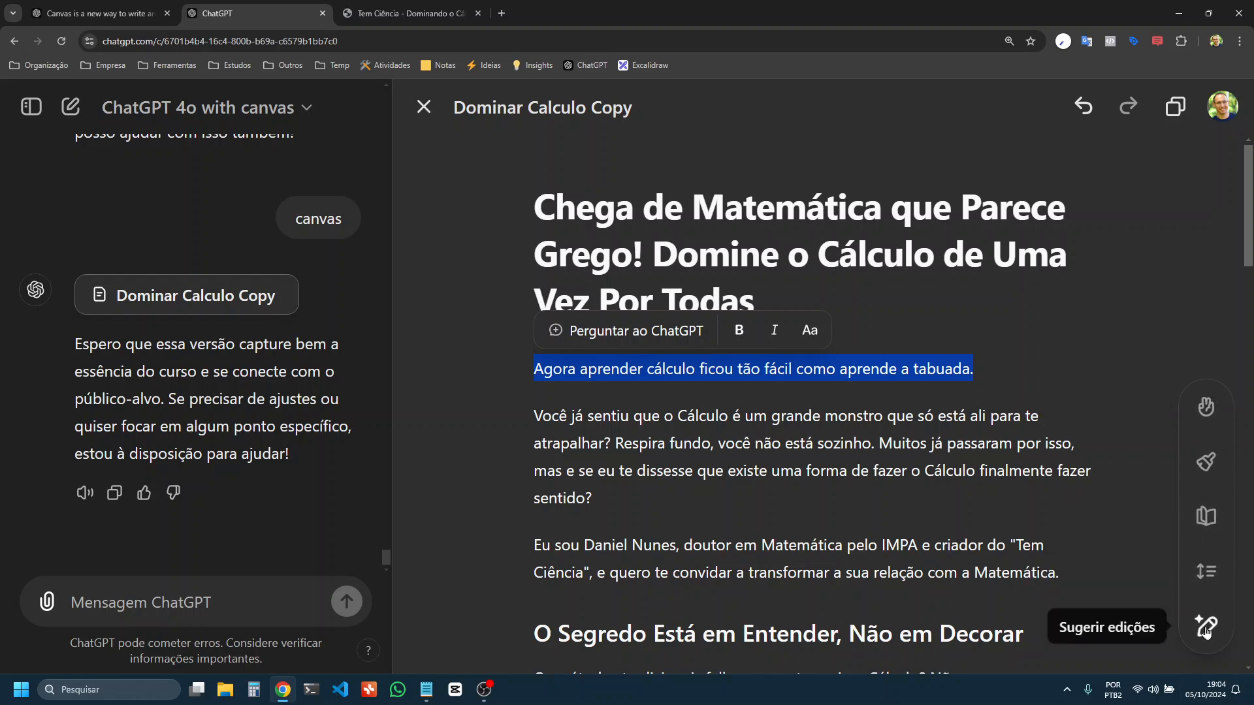
pyautogui.click(744, 338)
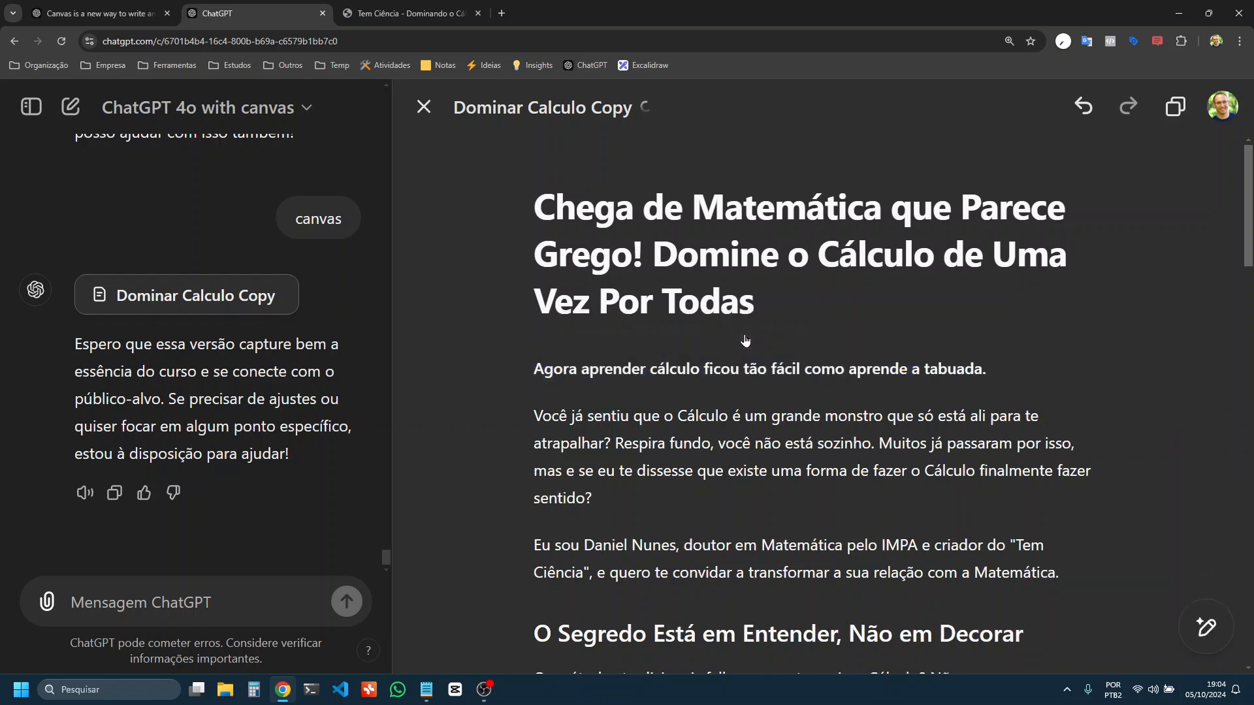
pyautogui.tripleClick(993, 372)
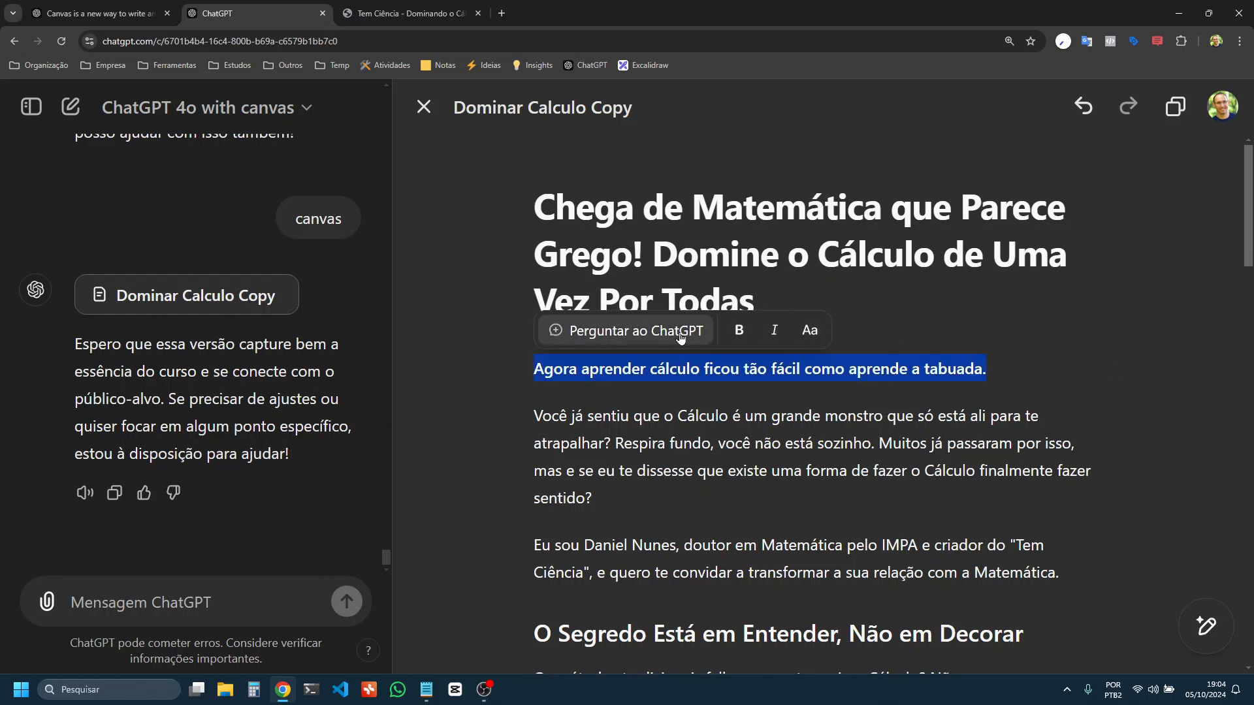
pyautogui.click(777, 331)
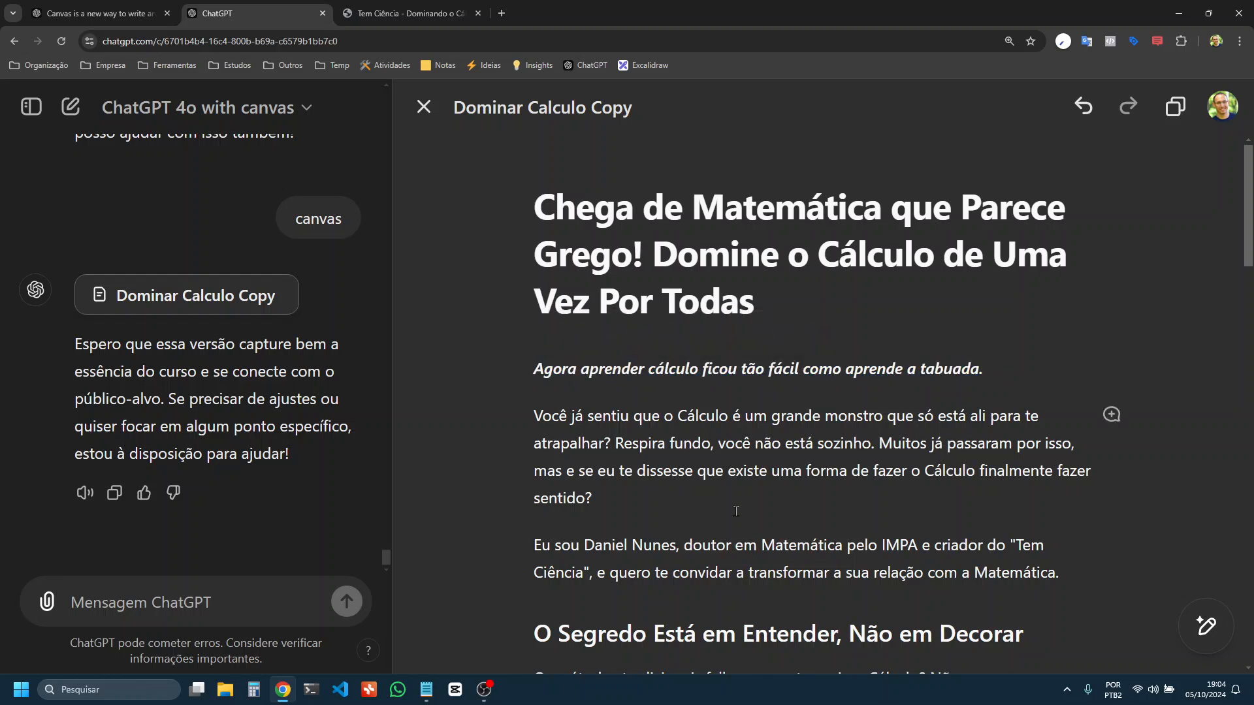
# Try out a new paragraph "Cria o seu parágrafo." after the opening paragraph ending in "sentido?", and delete it again
pyautogui.scroll(-1, 675, 485)
pyautogui.scroll(1, 675, 485)
pyautogui.moveTo(1217, 635)
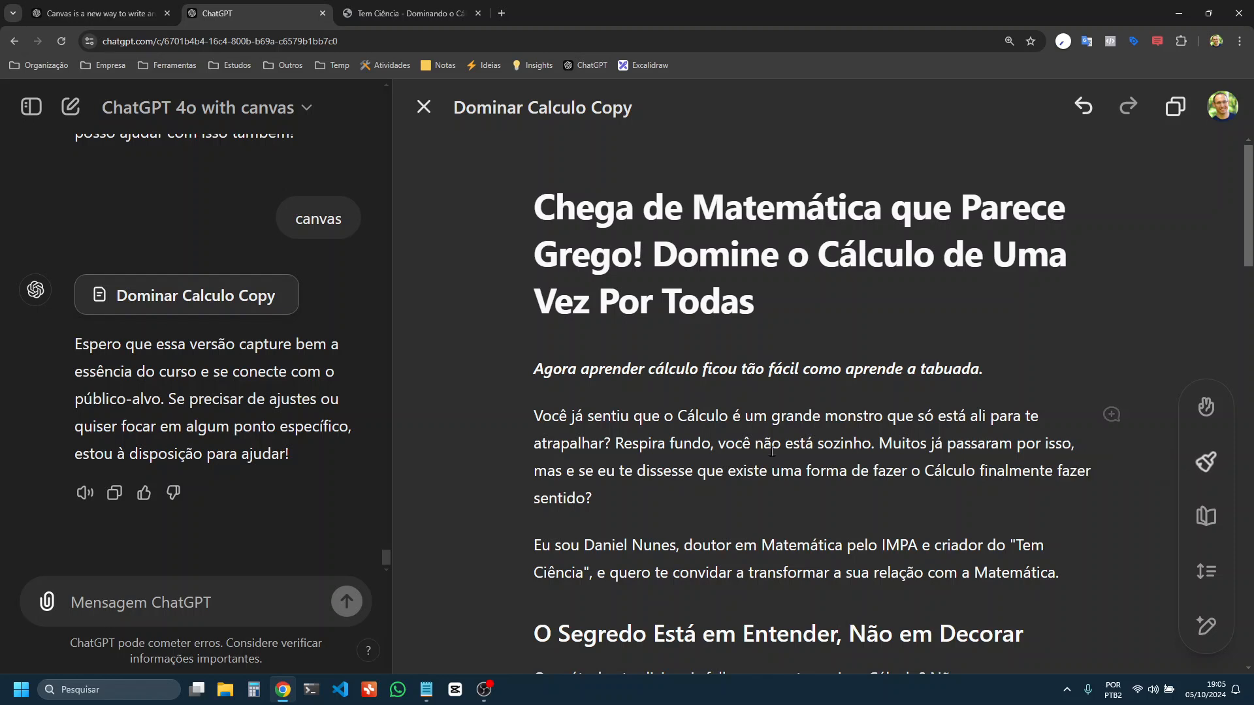
pyautogui.scroll(-1, 667, 442)
pyautogui.click(642, 438)
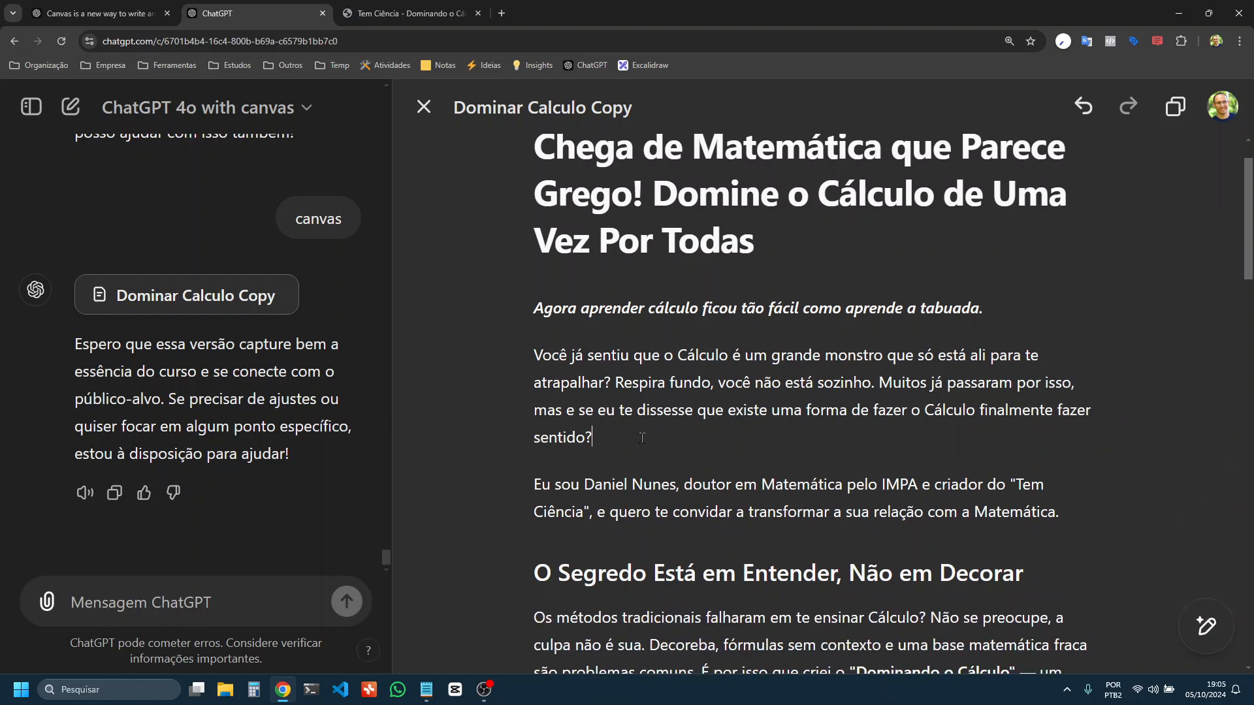
pyautogui.press('Return')
pyautogui.write('Cria o seu paráfo')
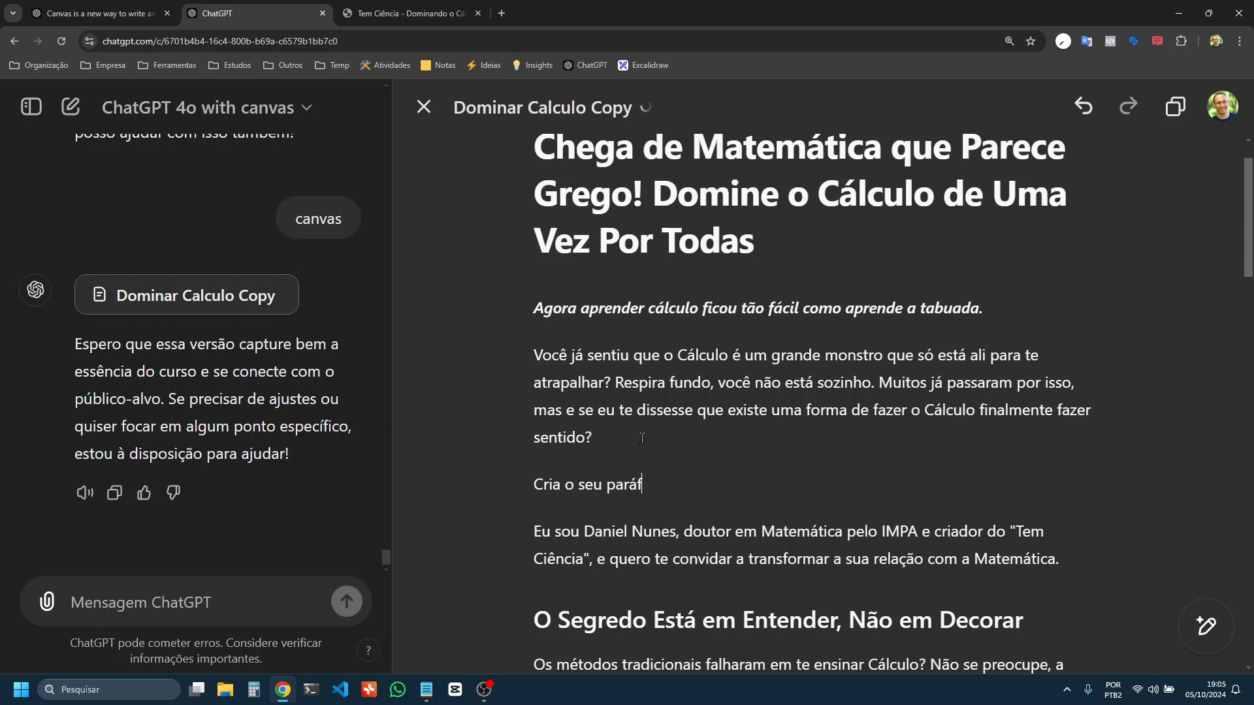
pyautogui.press('BackSpace')
pyautogui.press('BackSpace')
pyautogui.write('grafo.')
pyautogui.hotkey('shift', 'Home')
pyautogui.press('BackSpace')
pyautogui.press('BackSpace')
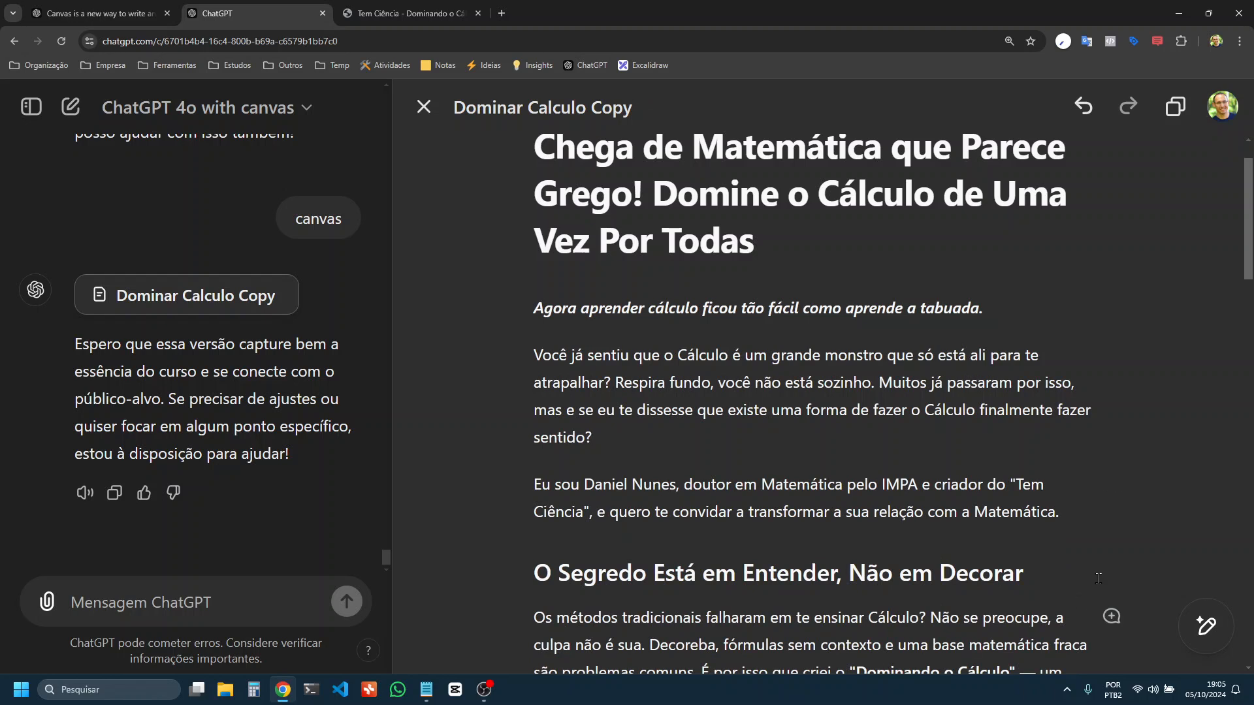
# Ask ChatGPT to suggest edits ("Sugerir edições") for the whole canvas document
pyautogui.moveTo(1206, 626)
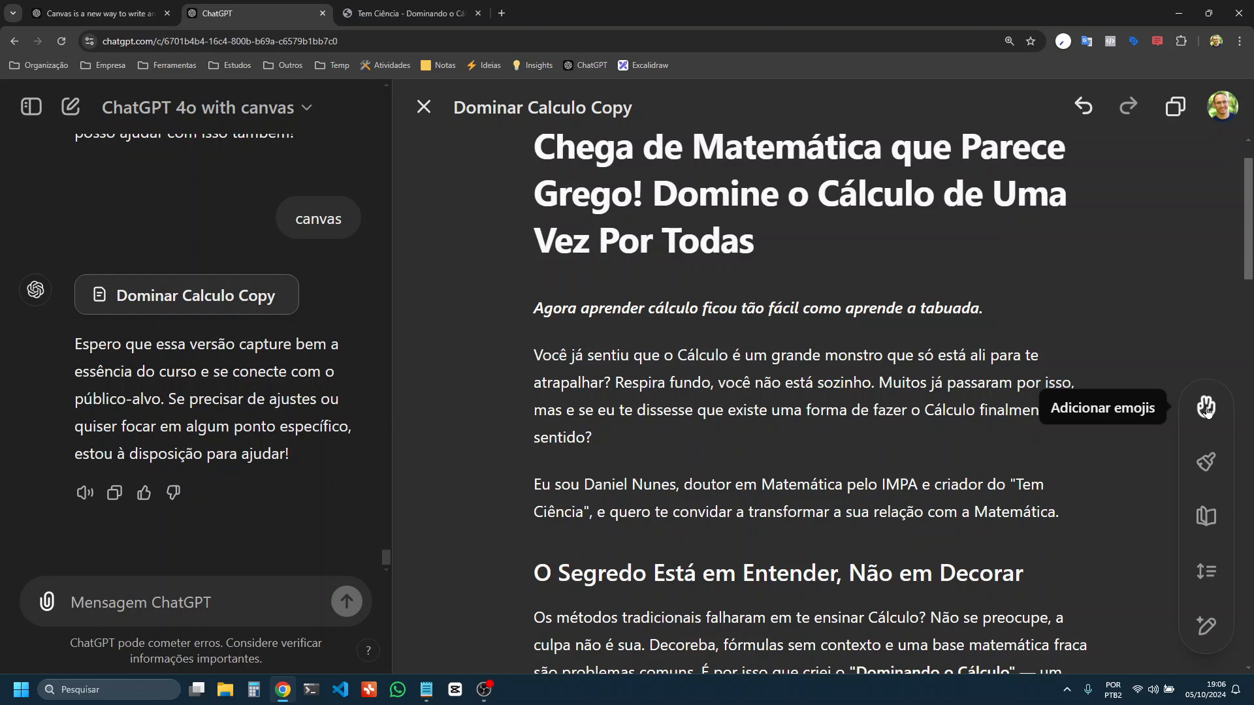
pyautogui.click(1204, 629)
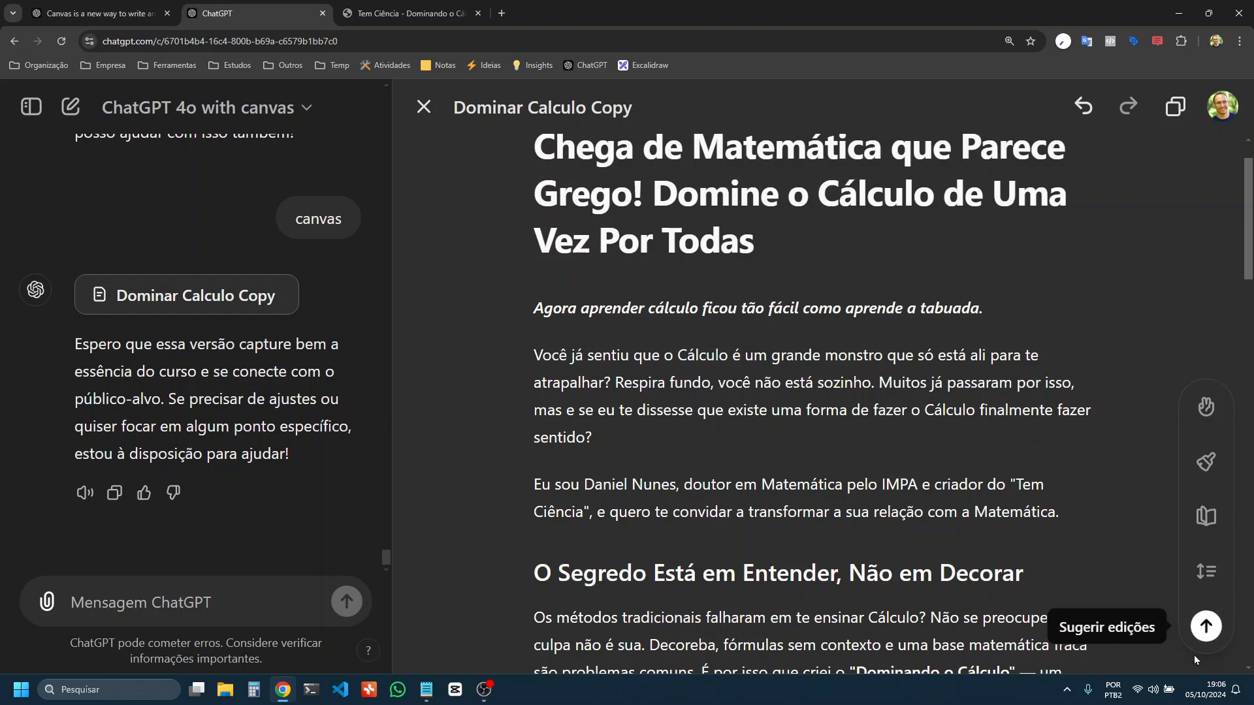
pyautogui.click(1207, 627)
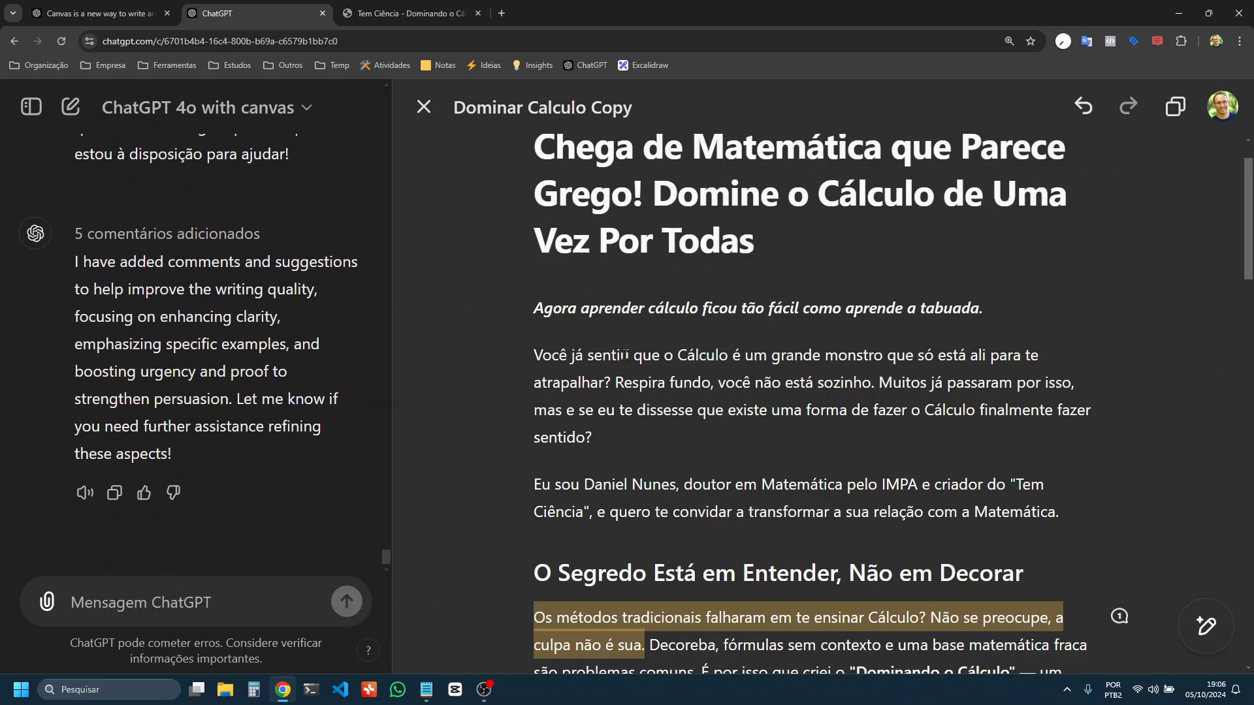
# Reduce the page zoom to 125% and examine the highlighted passages together with the suggestion comments beside them
pyautogui.scroll(-5, 555, 350)
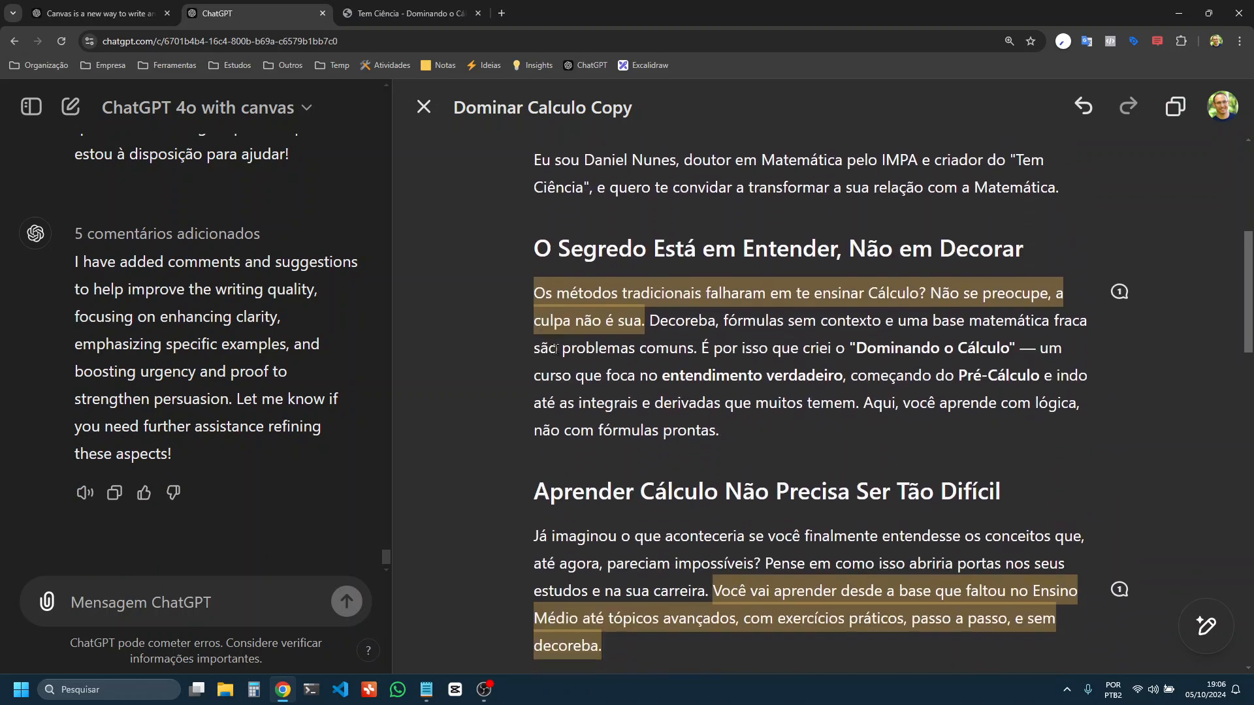
pyautogui.scroll(-1, 555, 350)
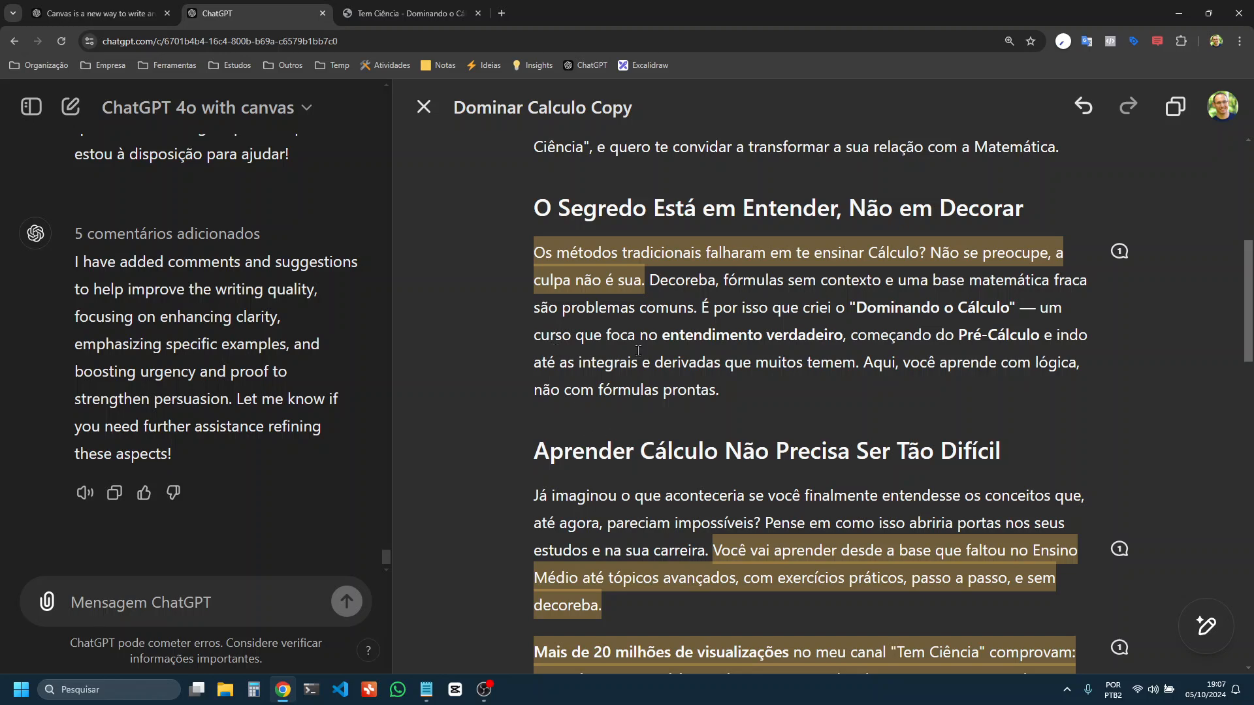
pyautogui.scroll(3, 638, 350)
pyautogui.scroll(-1, 638, 350)
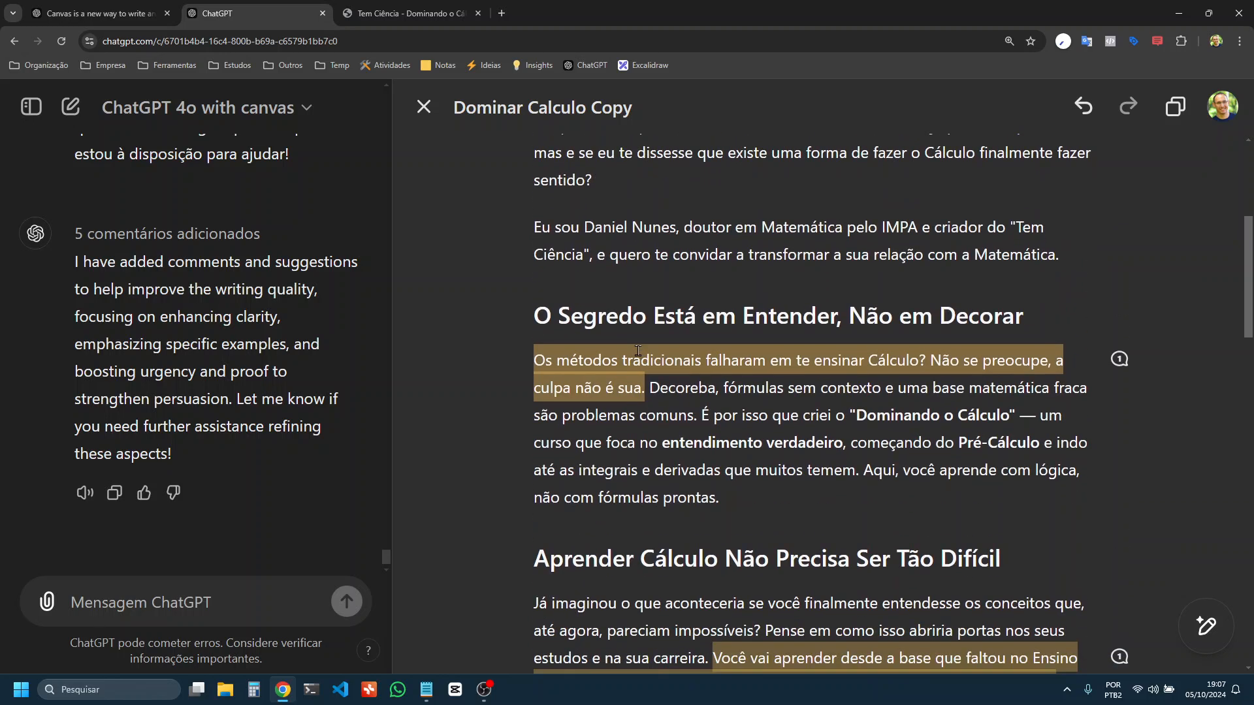
pyautogui.hotkey('ctrl', '-')
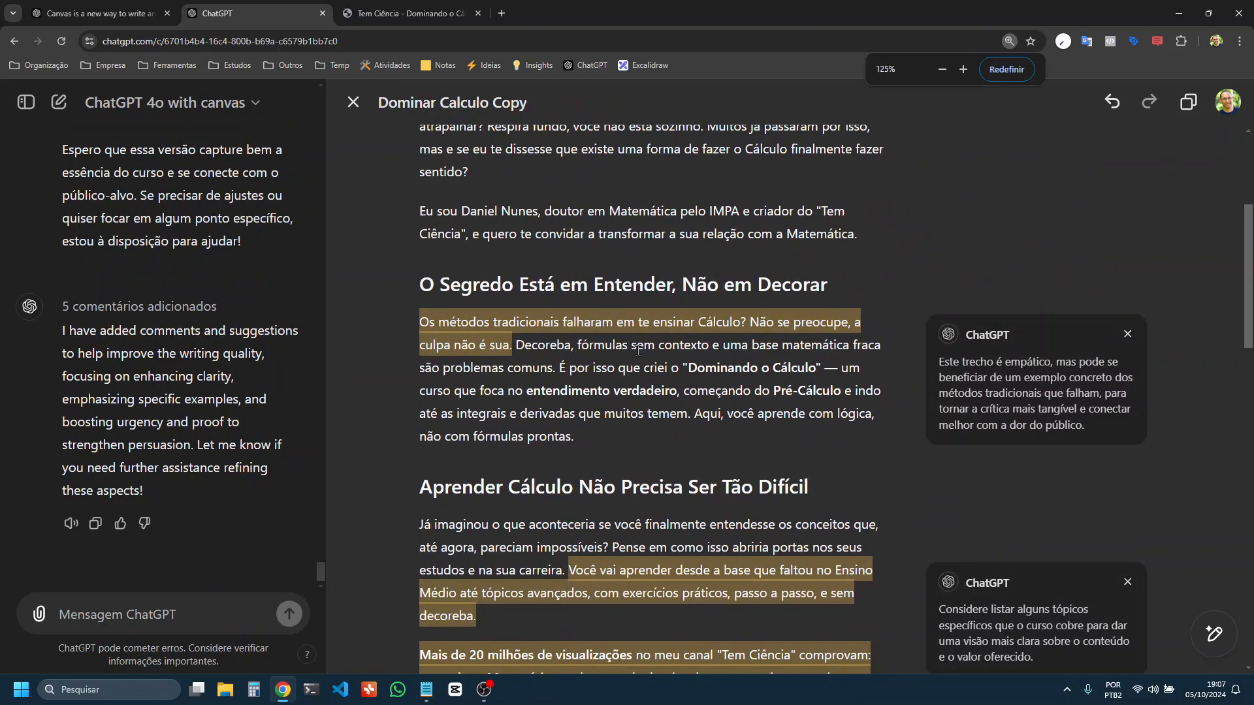
pyautogui.scroll(-3, 1010, 458)
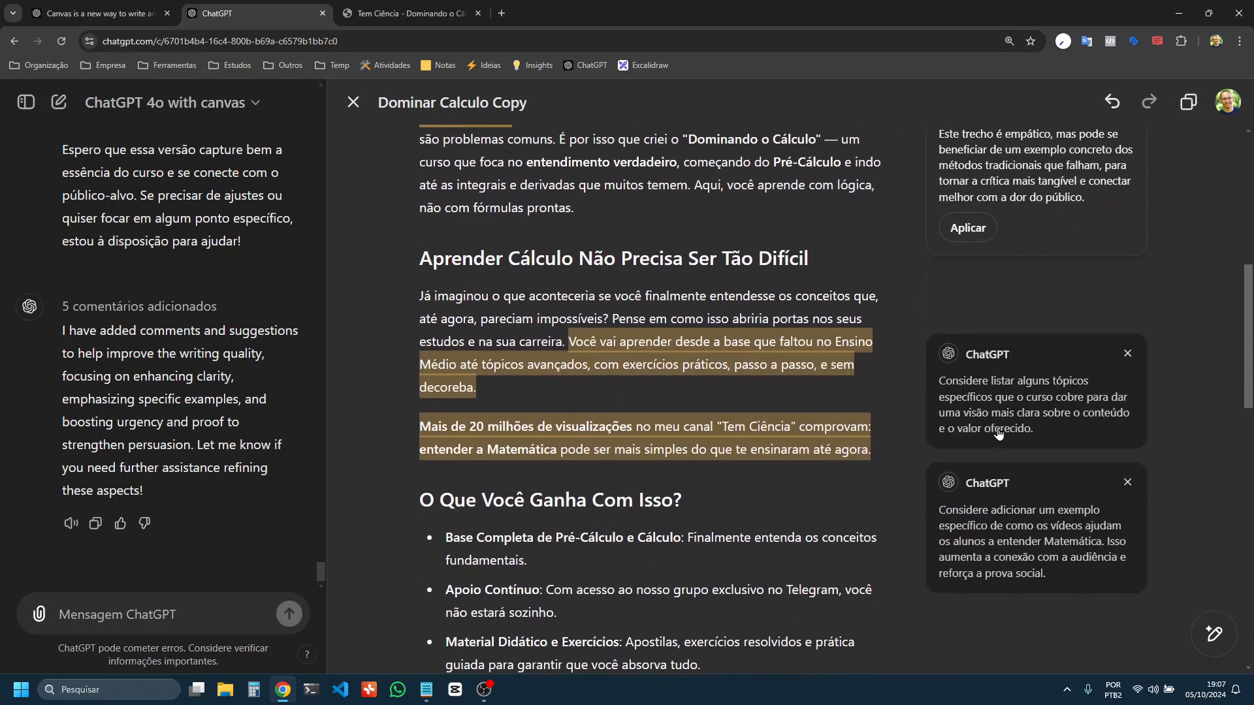
pyautogui.scroll(5, 1003, 371)
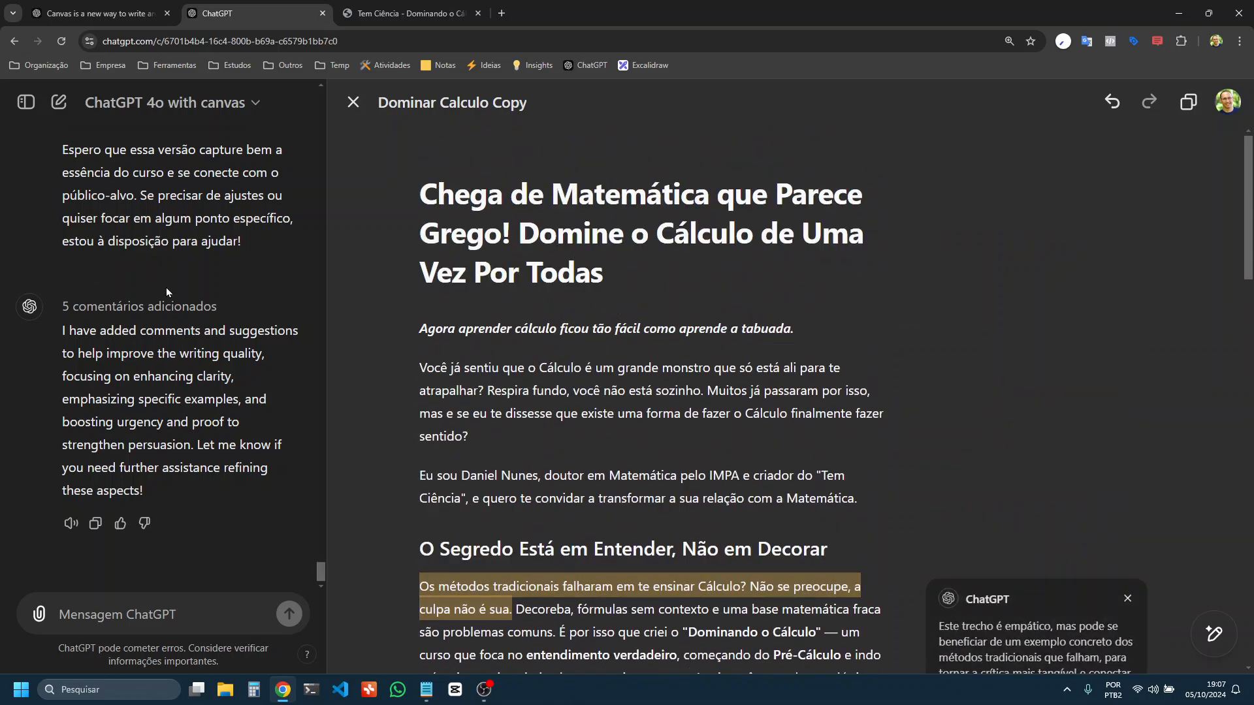
pyautogui.scroll(3, 166, 292)
pyautogui.scroll(-3, 255, 354)
pyautogui.scroll(-5, 897, 568)
# Apply the comment suggesting a concrete example of failing traditional methods to the passage "Os métodos tradicionais falharam em te ensinar Cálculo?"
pyautogui.moveTo(1038, 356)
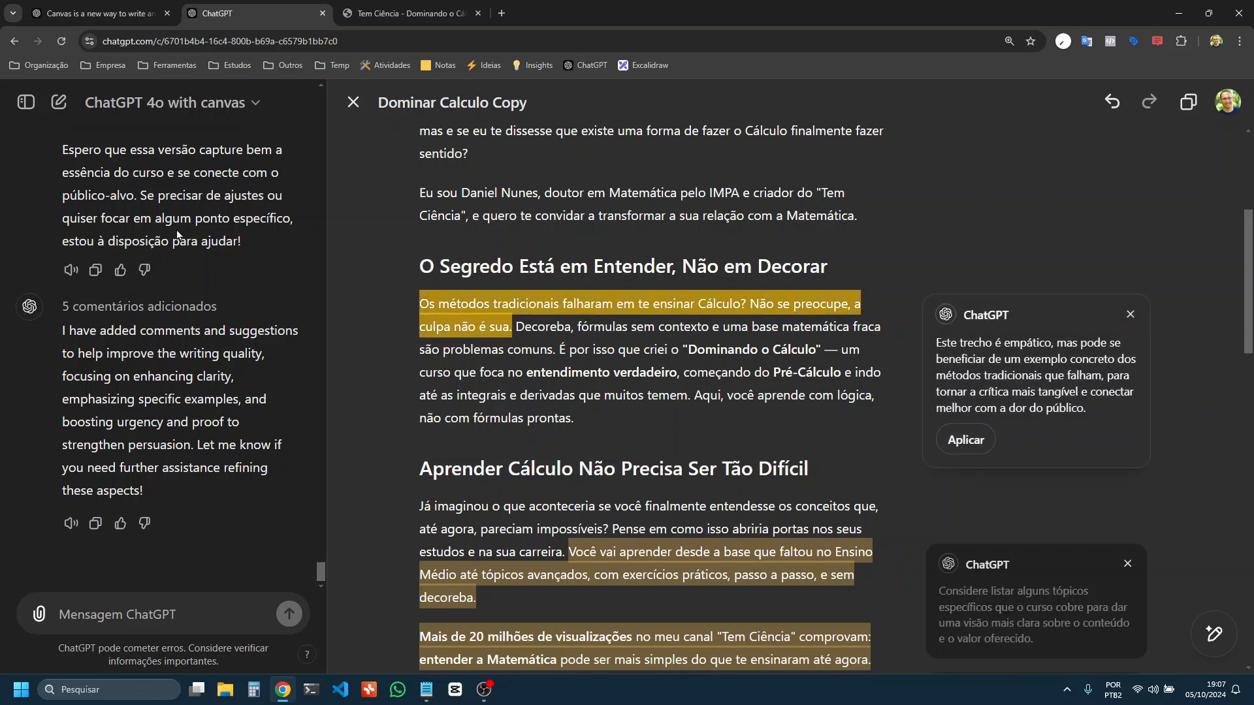
pyautogui.scroll(3, 174, 418)
pyautogui.scroll(-3, 174, 418)
pyautogui.keyDown('ctrl'); pyautogui.scroll(5, 1001, 347); pyautogui.keyUp('ctrl')
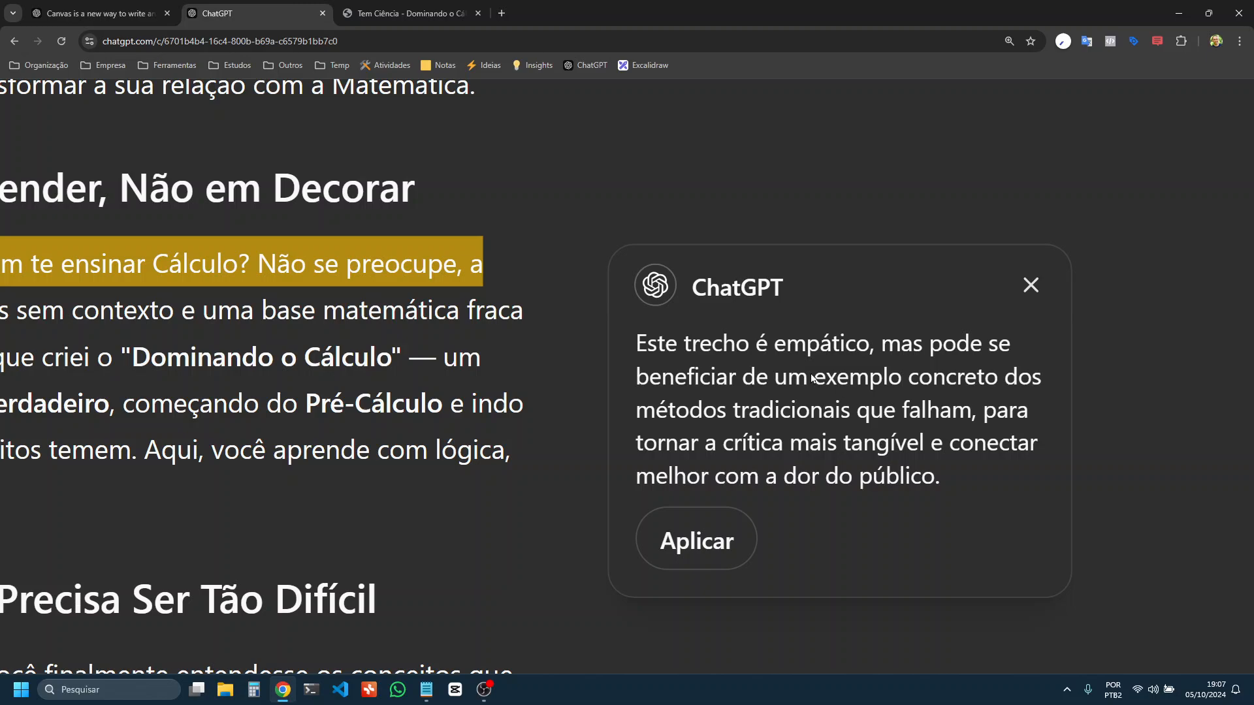
pyautogui.scroll(-5, 810, 374)
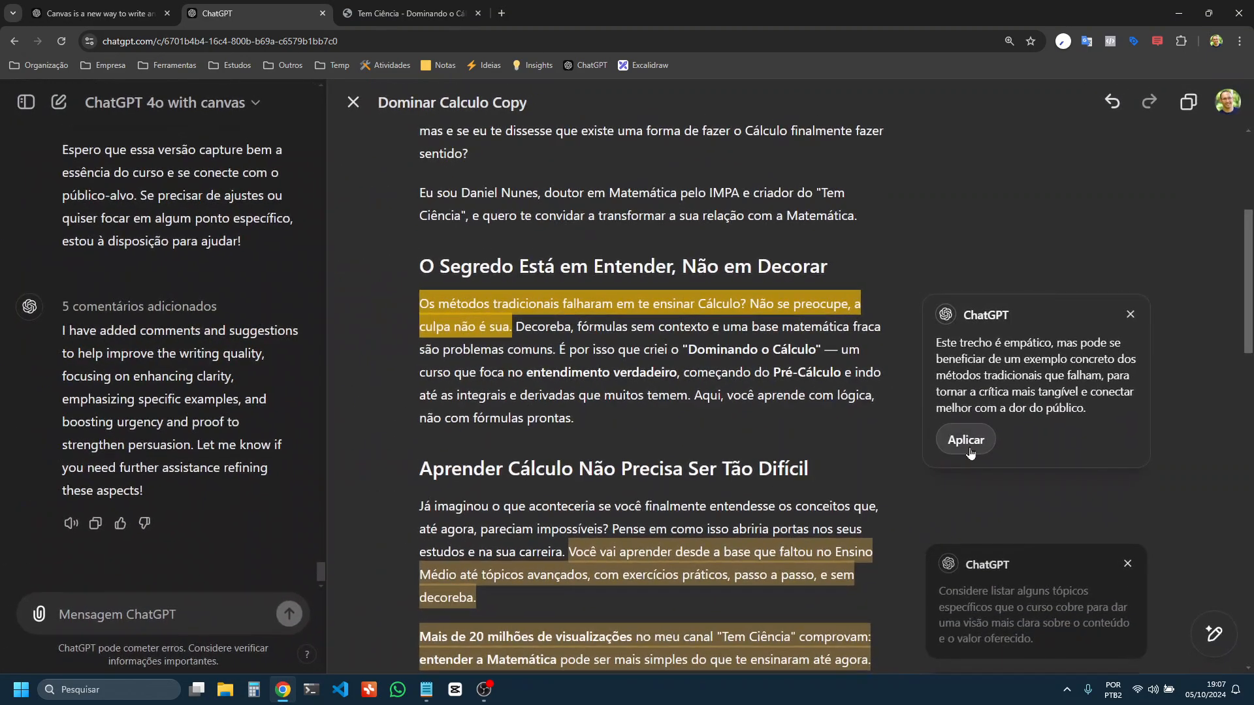
pyautogui.click(966, 439)
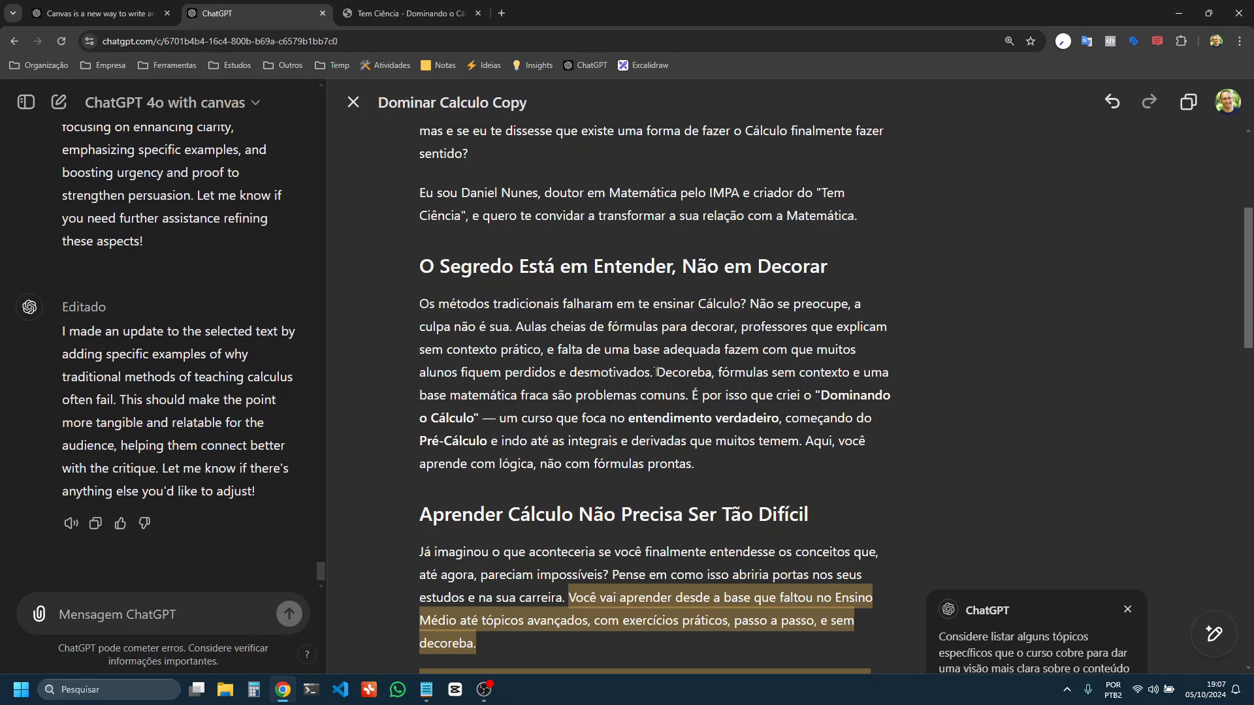
# Examine the rewritten paragraph under "O Segredo Está em Entender, Não em Decorar", including its new sentence starting "Aulas cheias de fórmulas"
pyautogui.scroll(-1, 656, 372)
pyautogui.scroll(1, 655, 372)
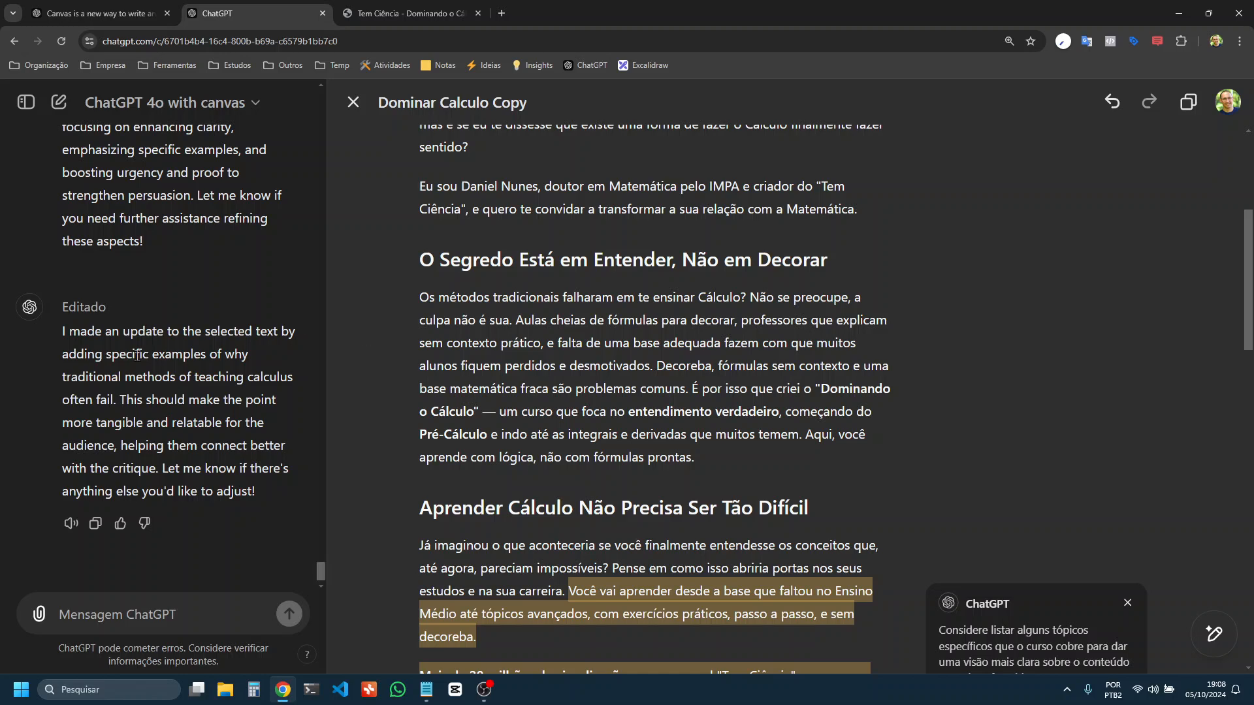
pyautogui.scroll(6, 138, 361)
pyautogui.scroll(-6, 138, 362)
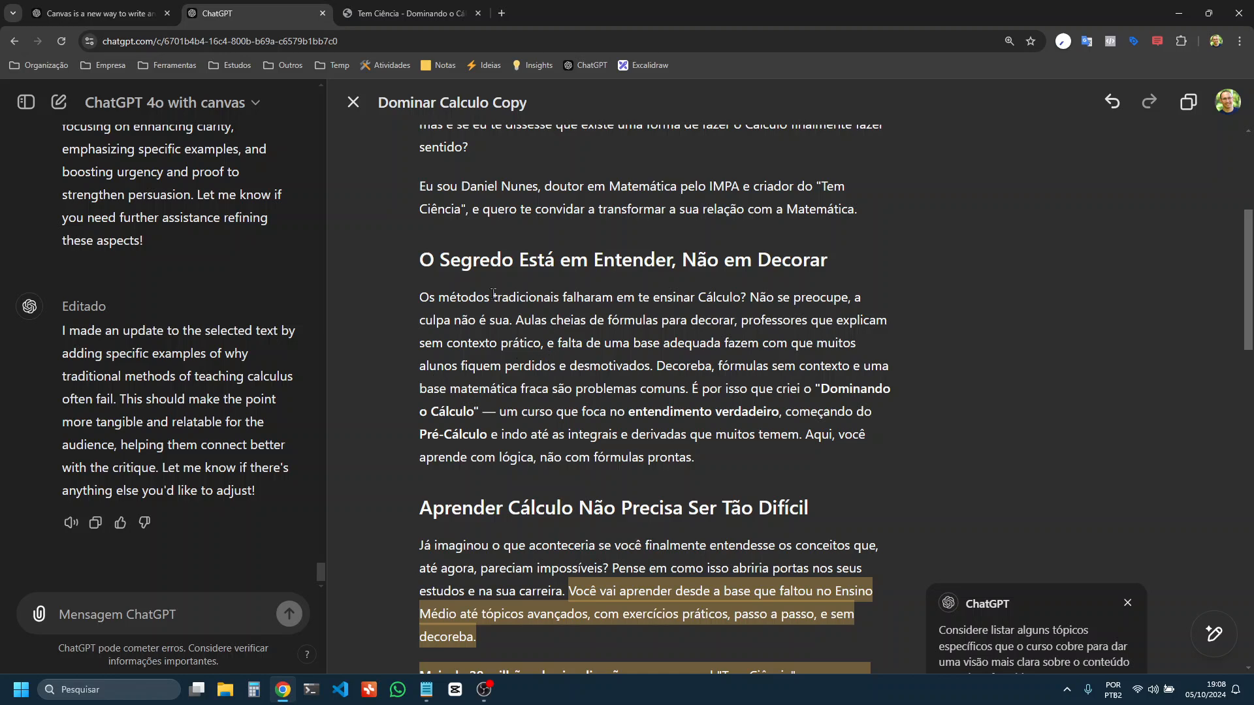
pyautogui.scroll(1, 522, 324)
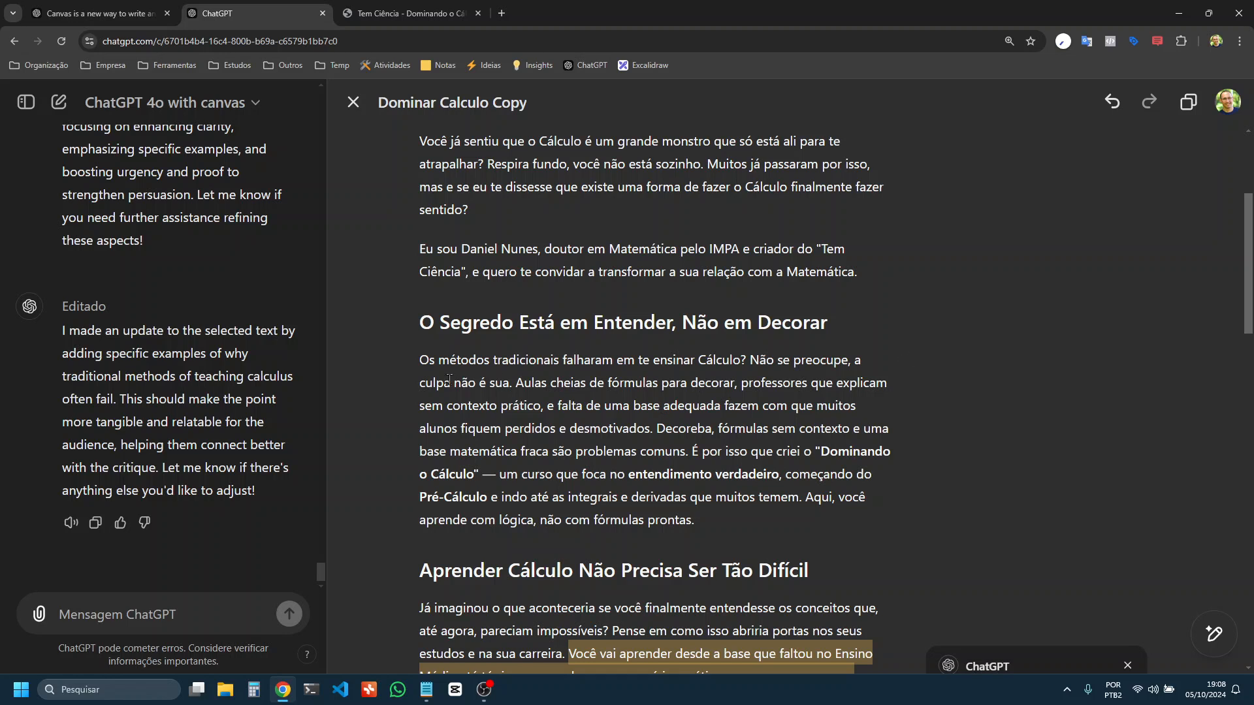
pyautogui.moveTo(516, 383); pyautogui.dragTo(421, 363)
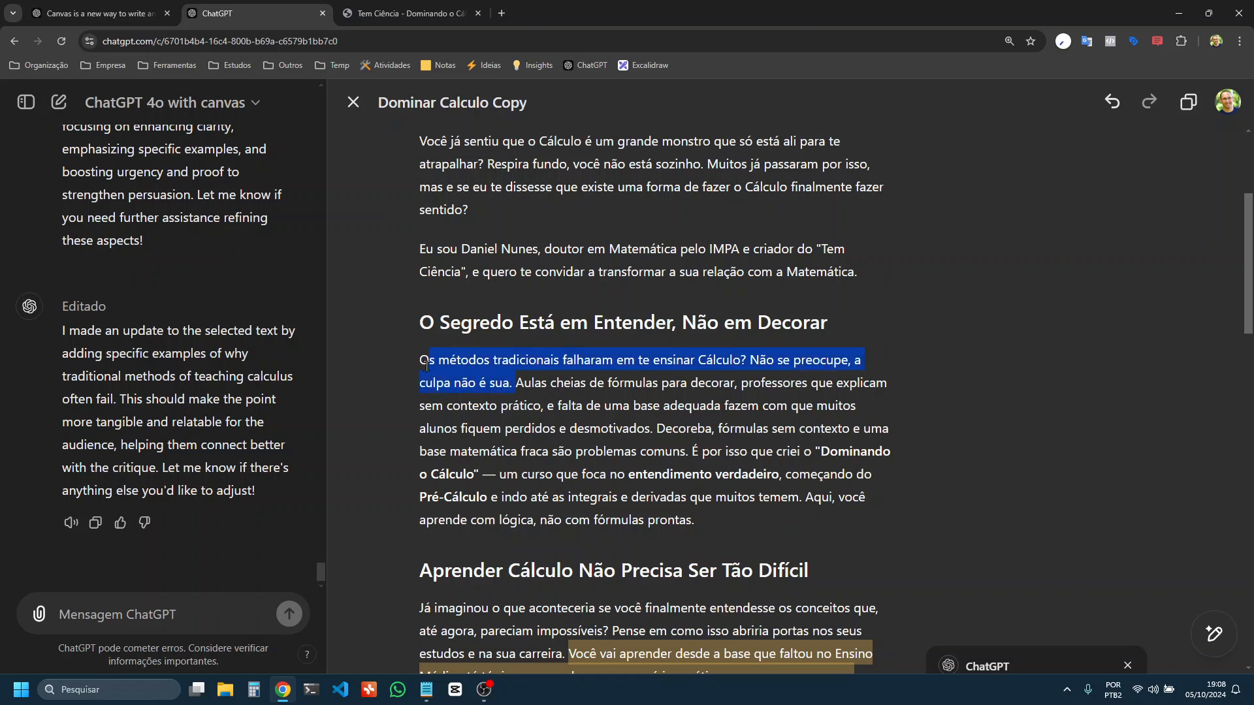
pyautogui.click(523, 384)
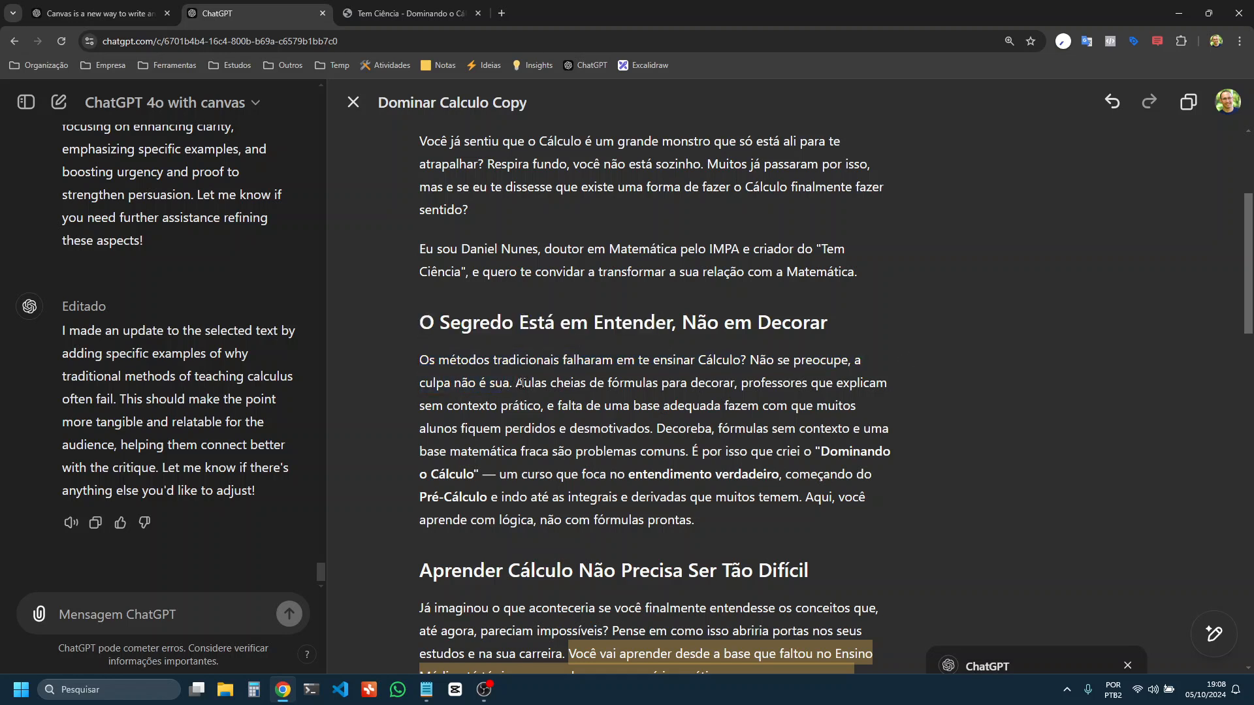
pyautogui.moveTo(524, 383); pyautogui.dragTo(799, 396)
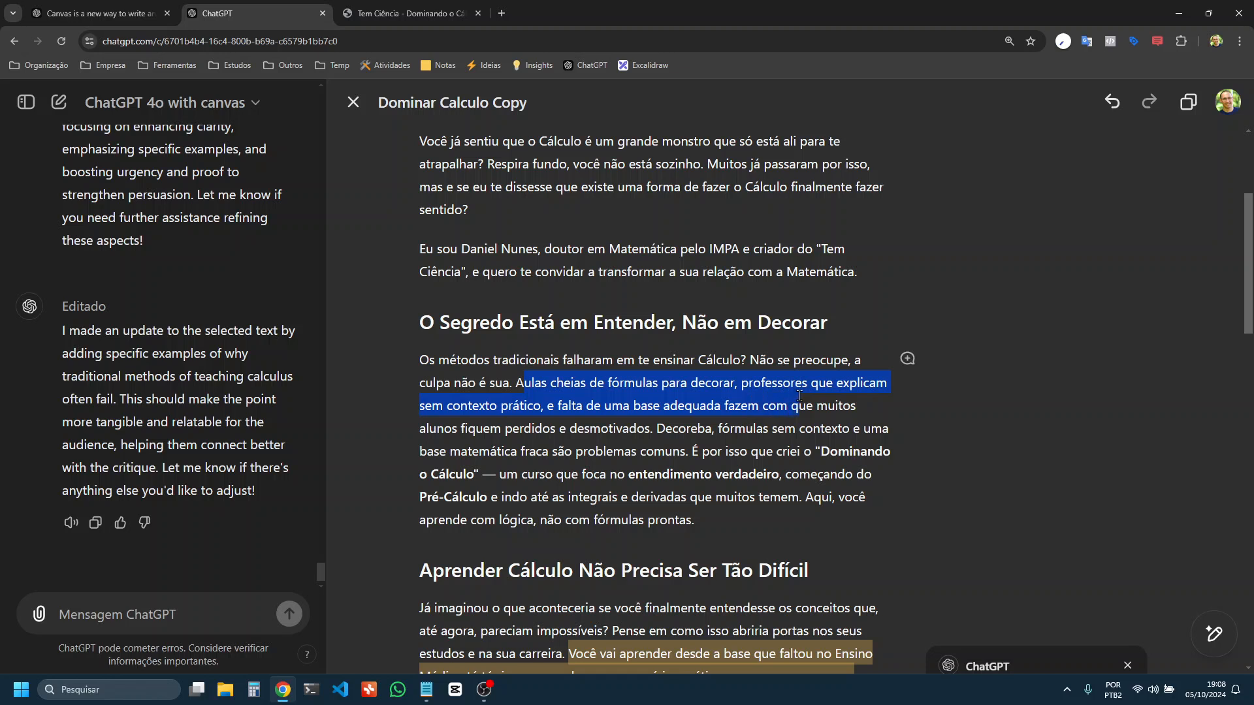
pyautogui.moveTo(799, 397); pyautogui.dragTo(653, 429)
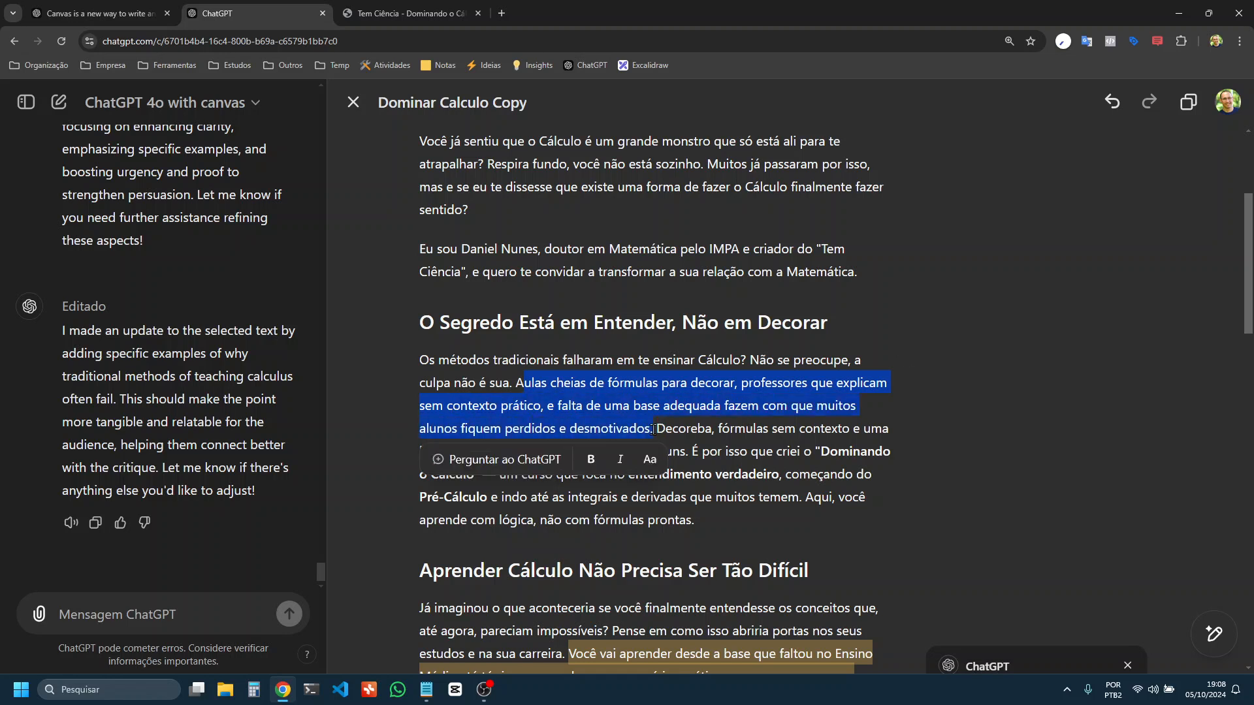
# Apply the comment suggesting specific course topics to the passage starting "Você vai aprender desde a base" and review the rewritten sentence
pyautogui.scroll(-5, 653, 429)
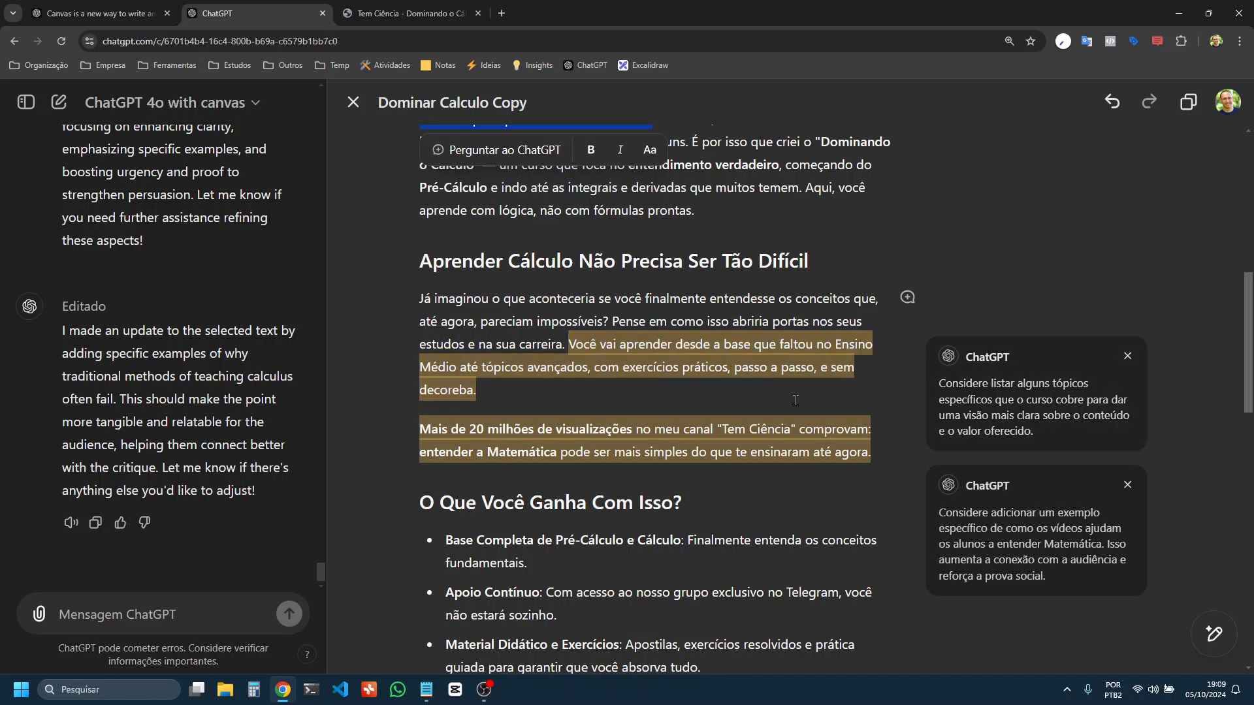
pyautogui.click(928, 392)
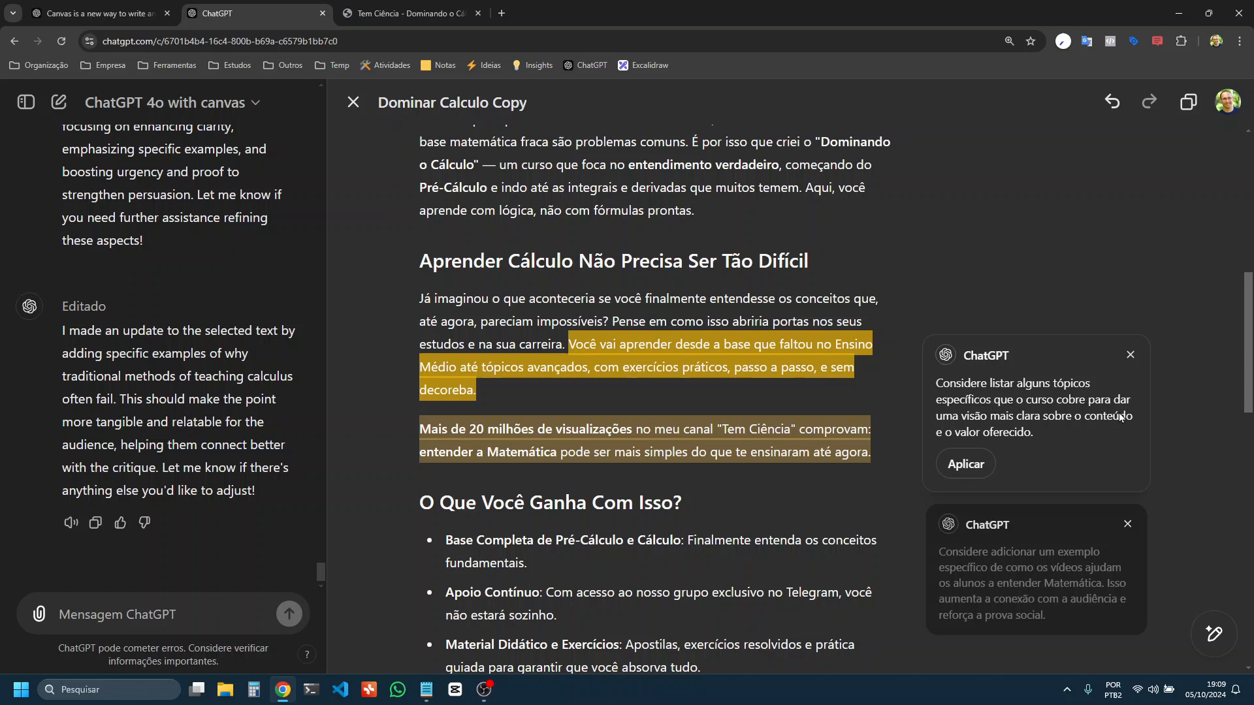
pyautogui.click(966, 464)
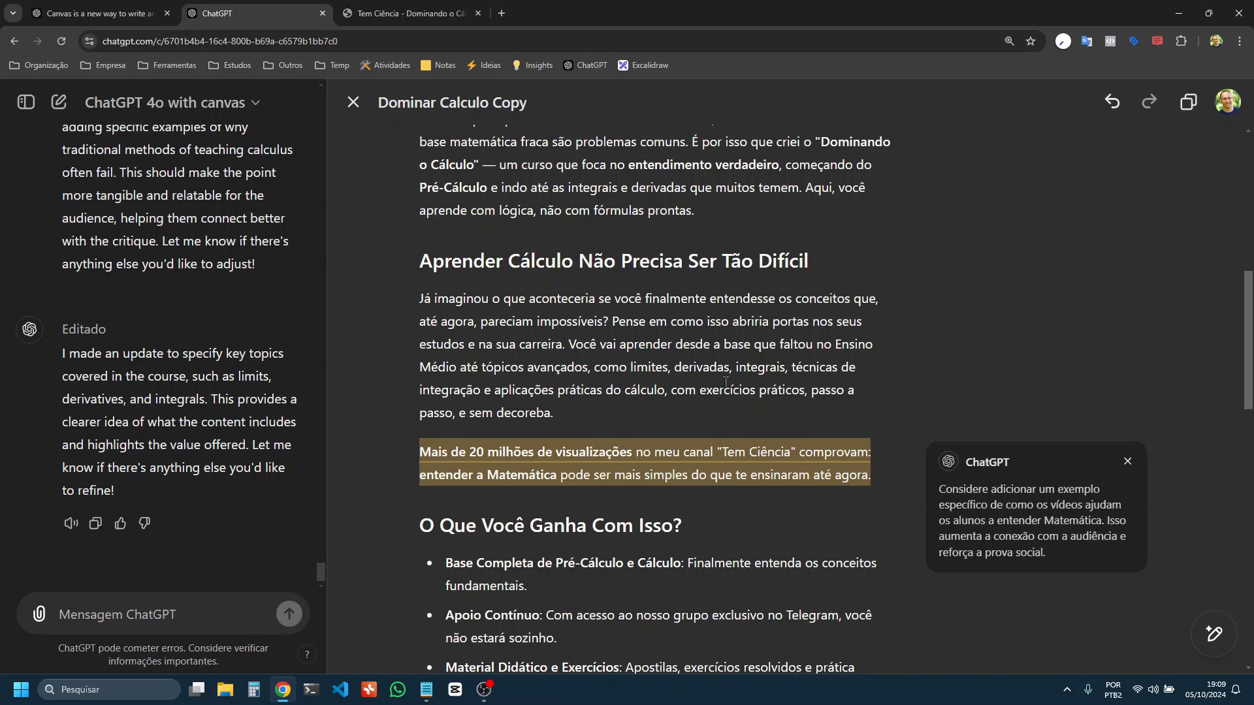
pyautogui.moveTo(575, 344); pyautogui.dragTo(573, 414)
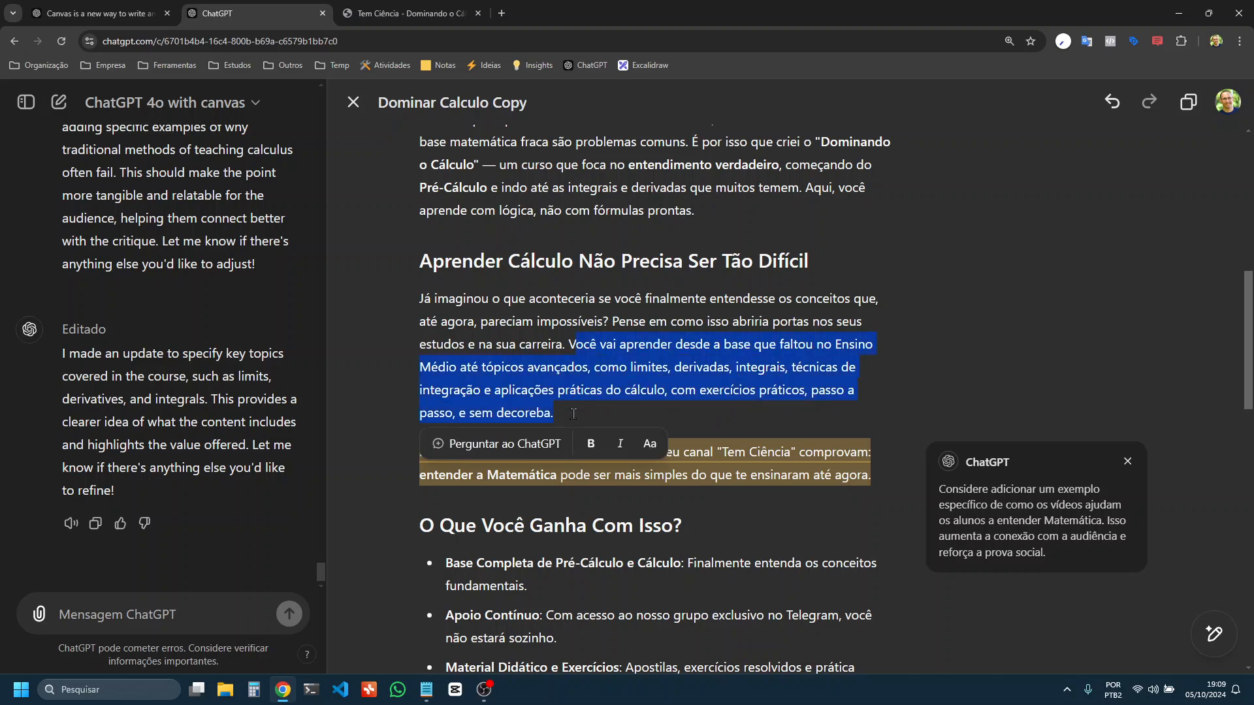
pyautogui.click(571, 343)
pyautogui.moveTo(571, 343); pyautogui.dragTo(571, 411)
pyautogui.click(551, 405)
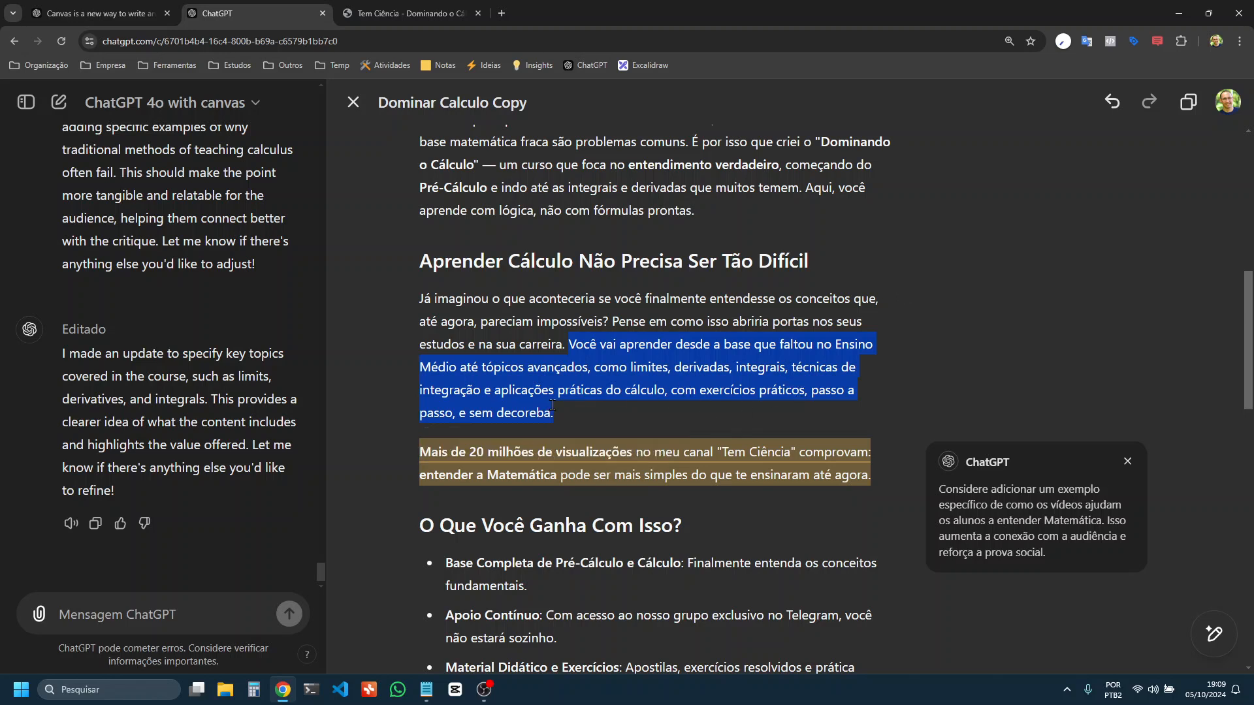
# Apply the comment suggesting an example of how the videos help students to the "Mais de 20 milhões de visualizações" paragraph and review it
pyautogui.scroll(-1, 705, 407)
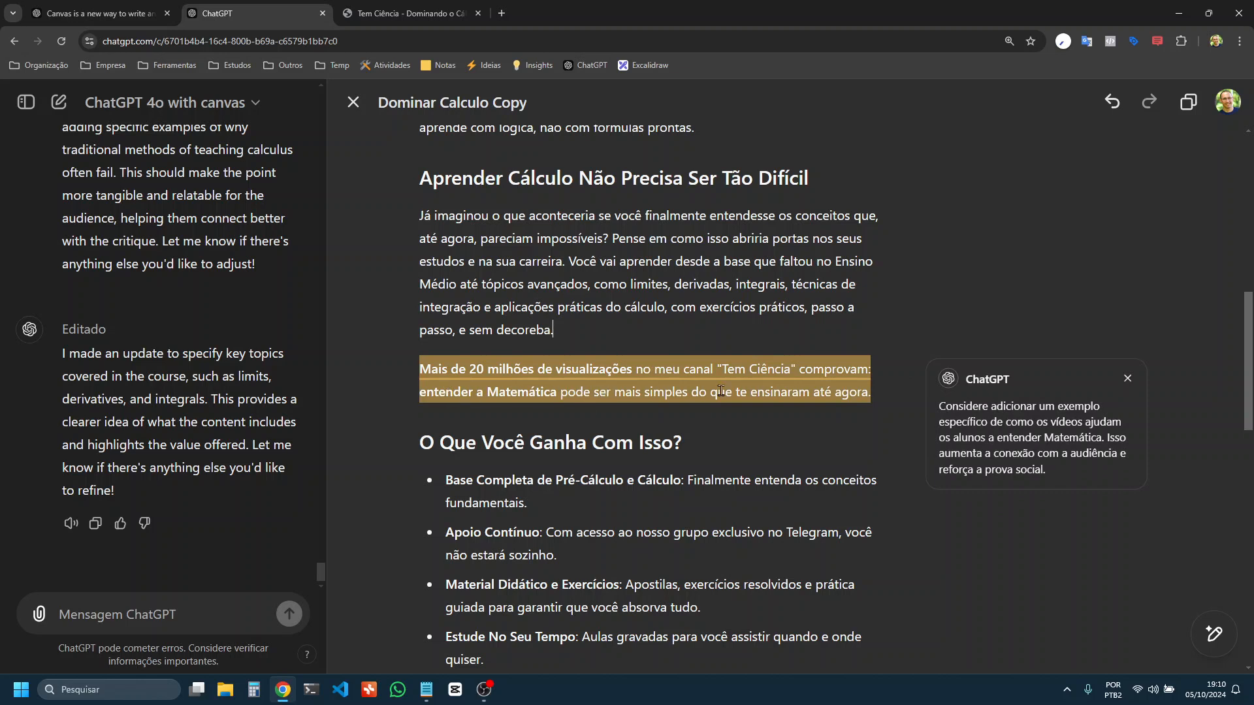
pyautogui.moveTo(1032, 442)
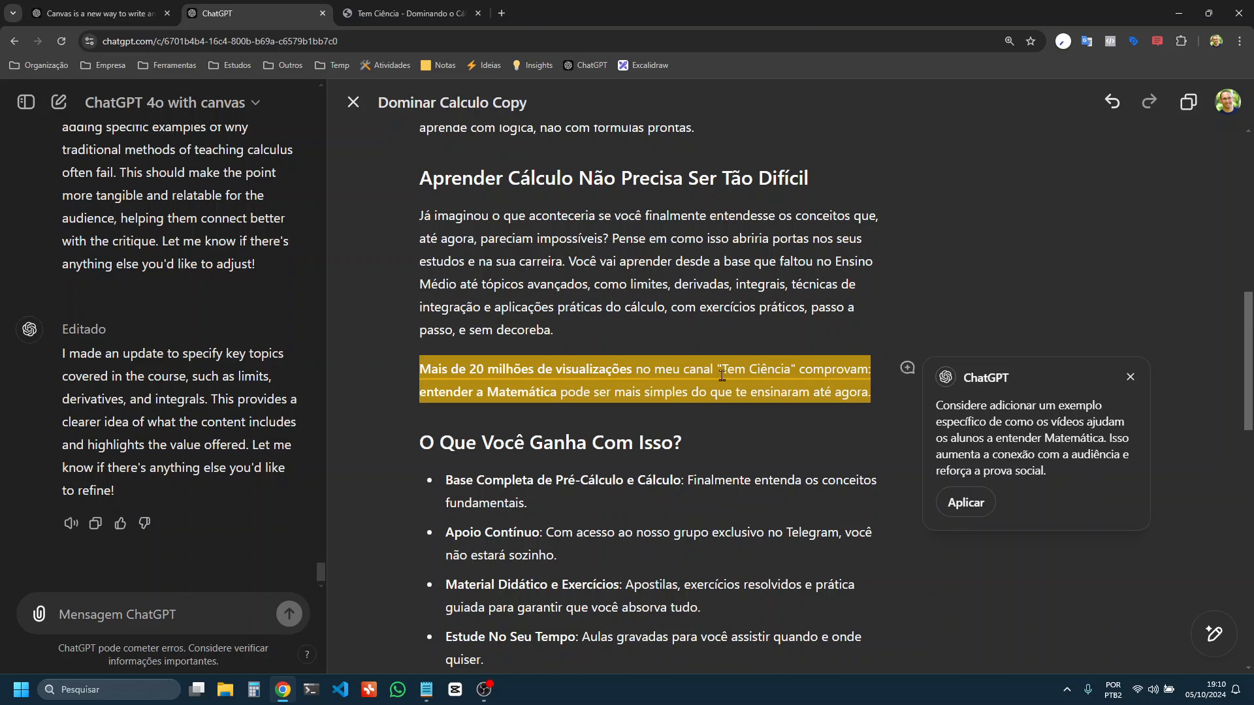
pyautogui.click(965, 502)
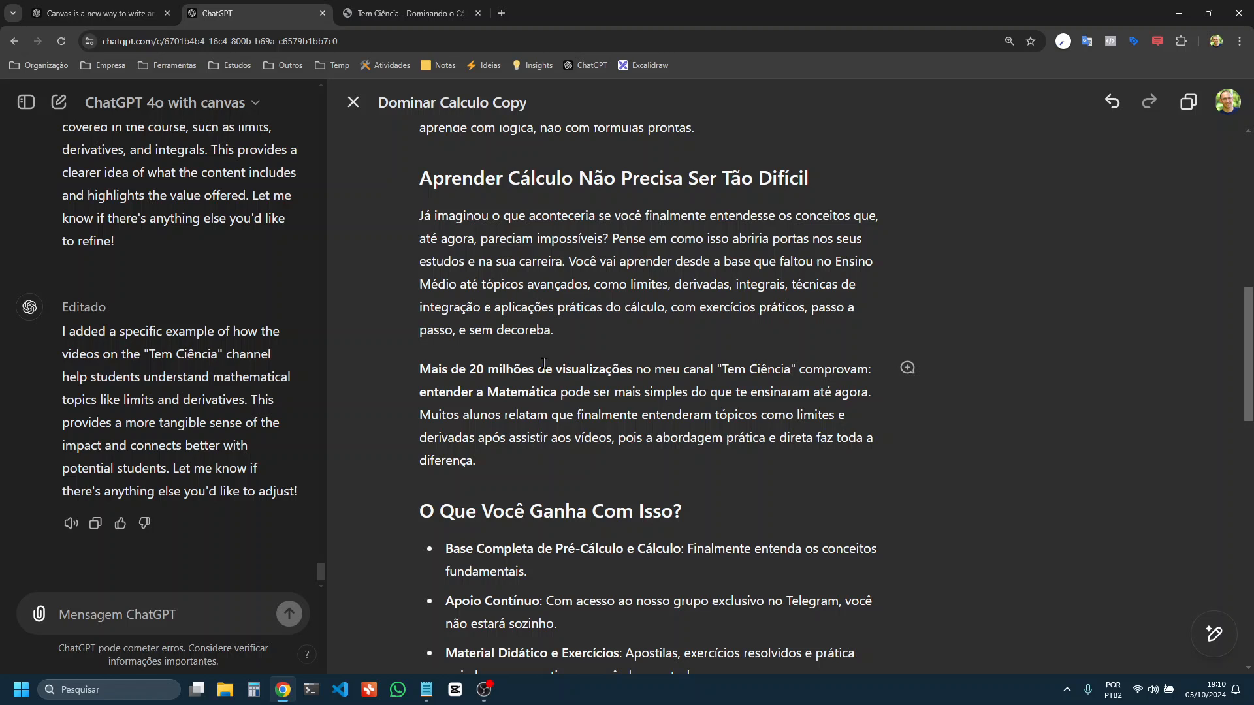
pyautogui.moveTo(567, 393); pyautogui.dragTo(419, 369)
pyautogui.click(430, 418)
pyautogui.moveTo(430, 418); pyautogui.dragTo(746, 417)
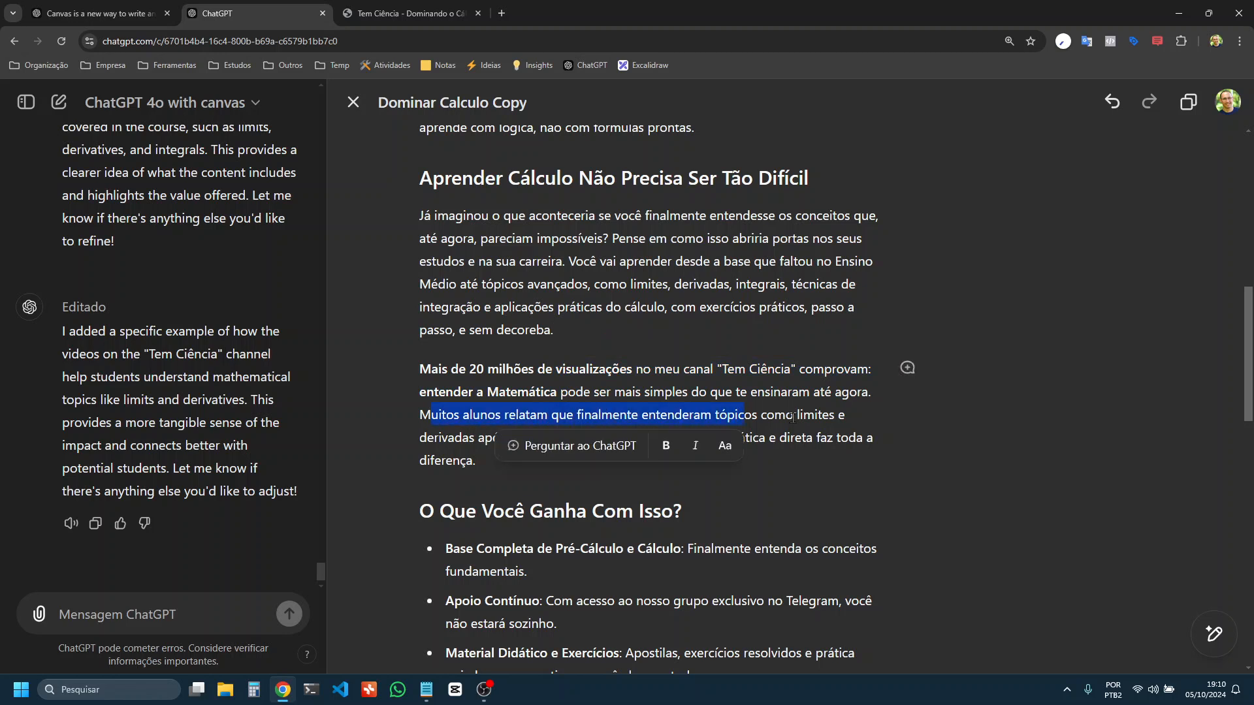
pyautogui.click(518, 392)
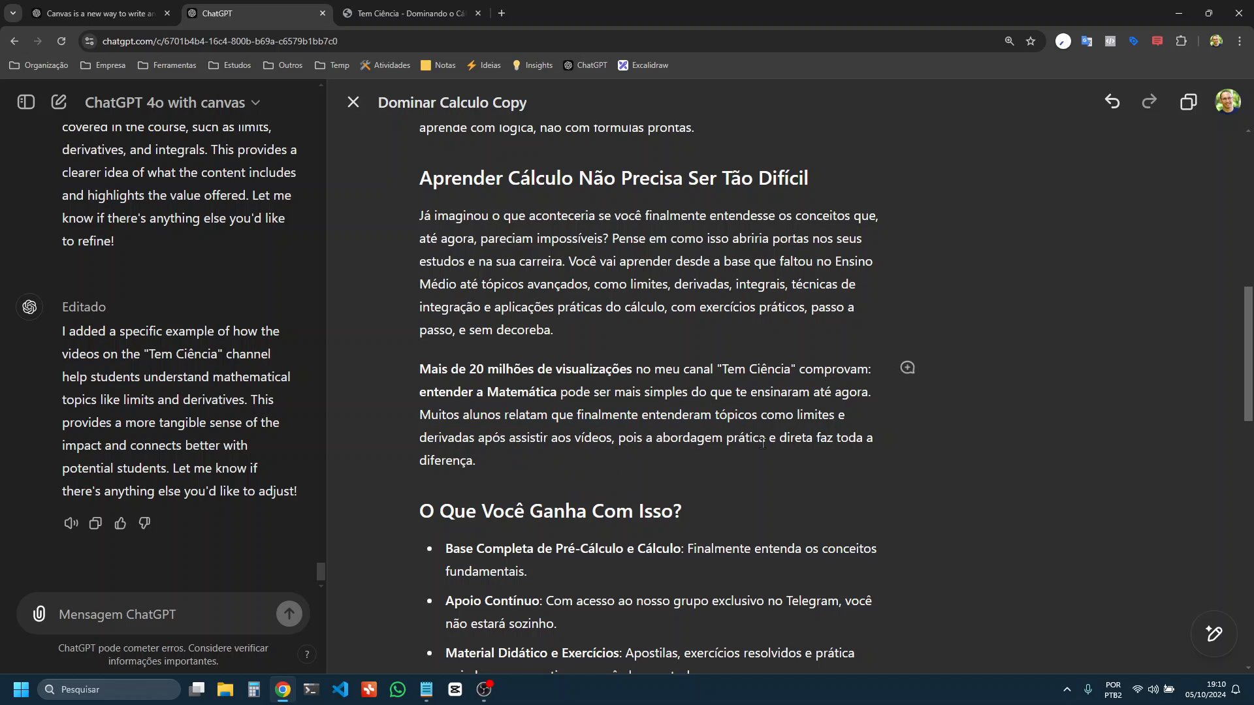
# Delete the whole paragraph starting "Mais de 20 milhões de visualizações" above the heading "O Que Você Ganha Com Isso?"
pyautogui.moveTo(493, 463); pyautogui.dragTo(410, 383)
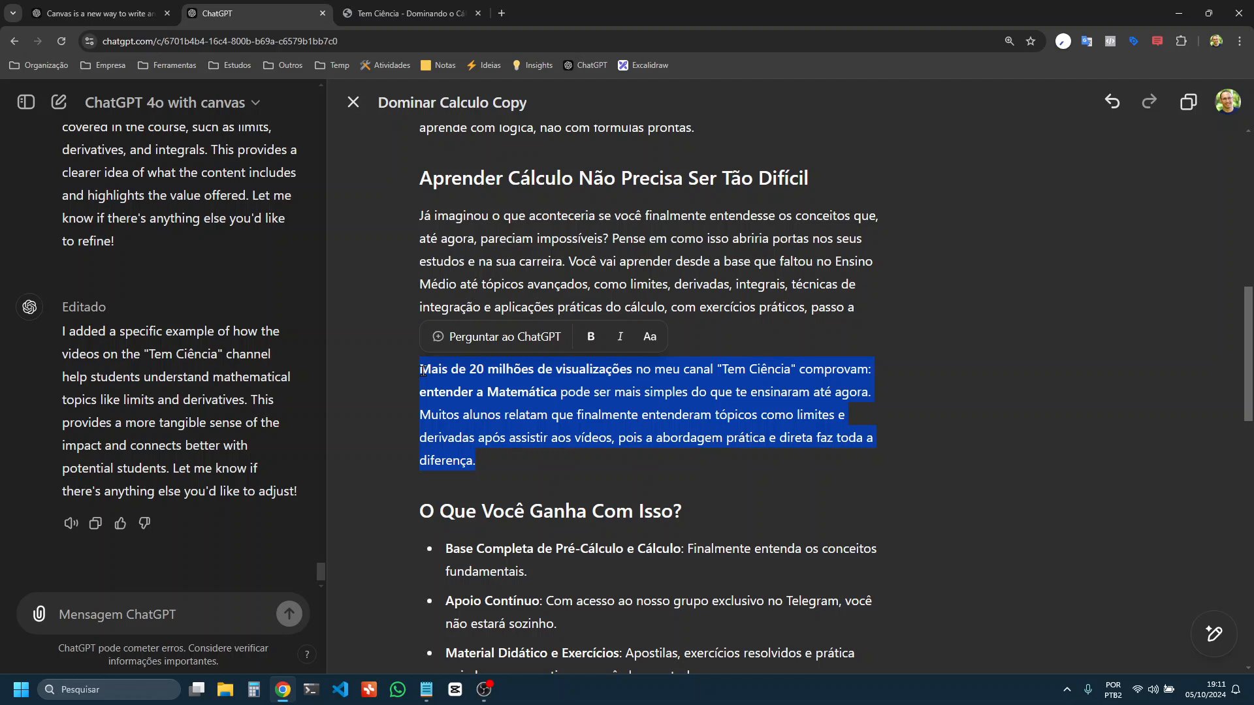
pyautogui.press('BackSpace')
pyautogui.press('BackSpace')
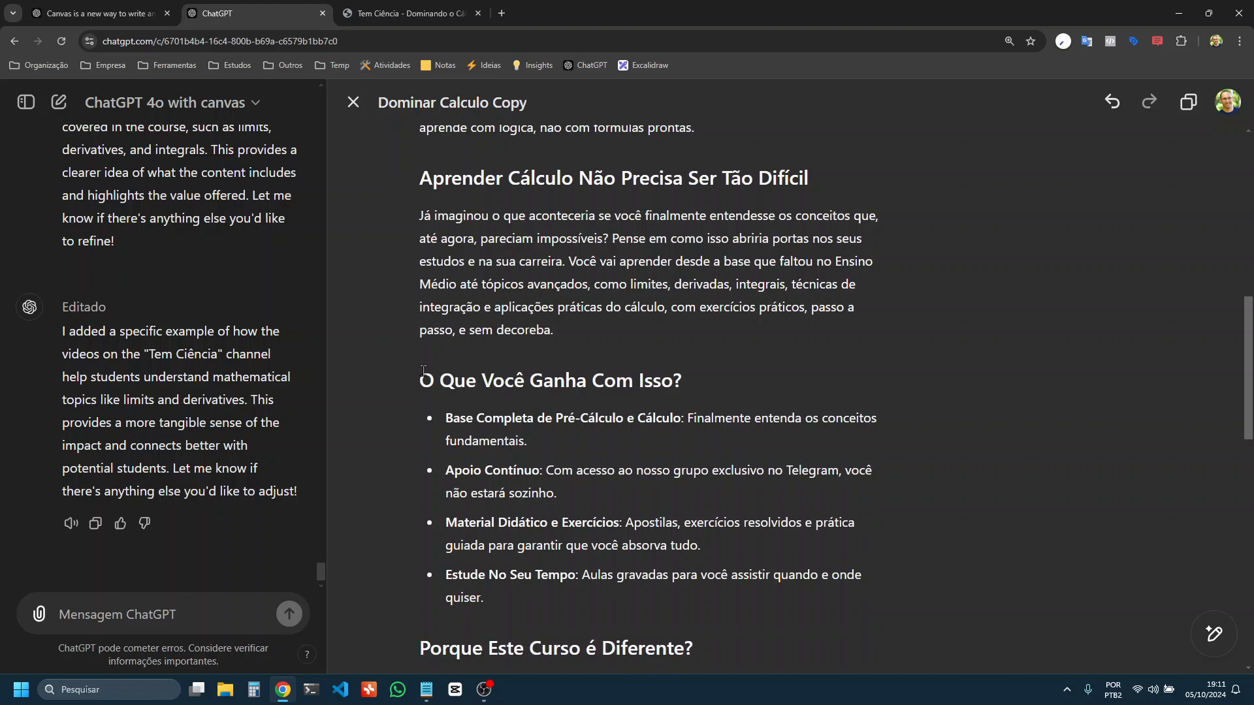
pyautogui.scroll(4, 49, 351)
pyautogui.scroll(-4, 49, 350)
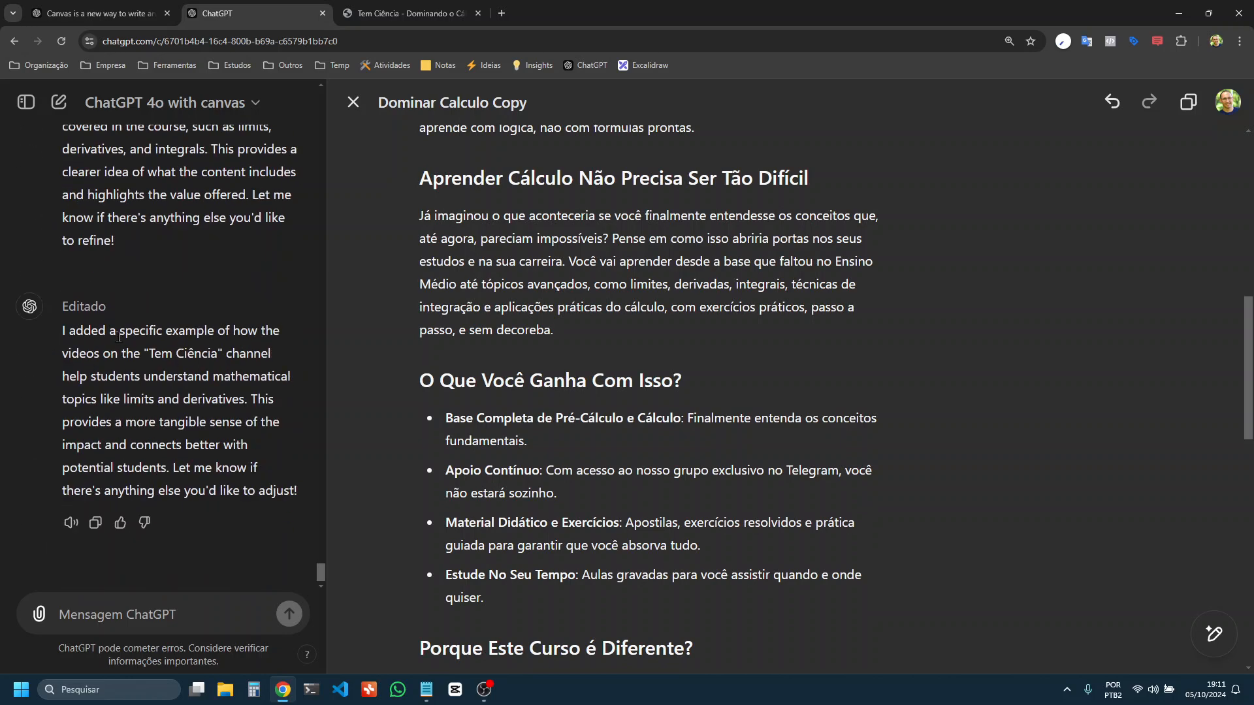
pyautogui.moveTo(119, 352); pyautogui.dragTo(205, 436)
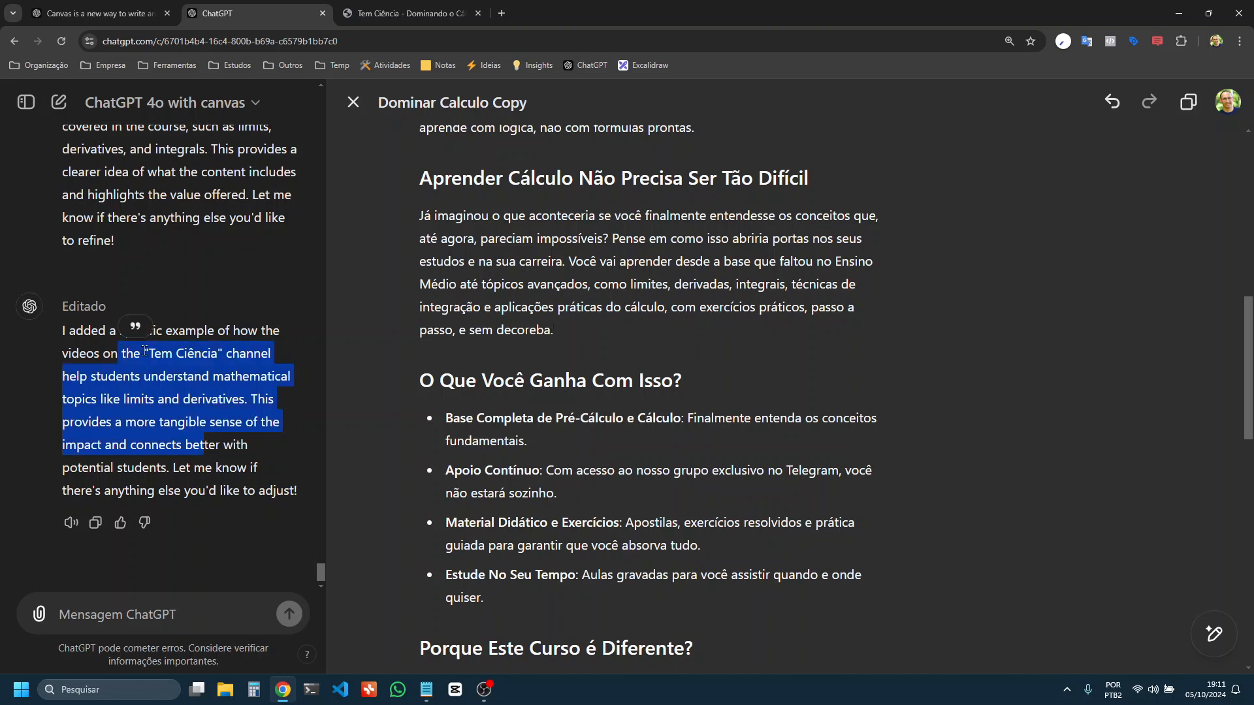
pyautogui.click(89, 350)
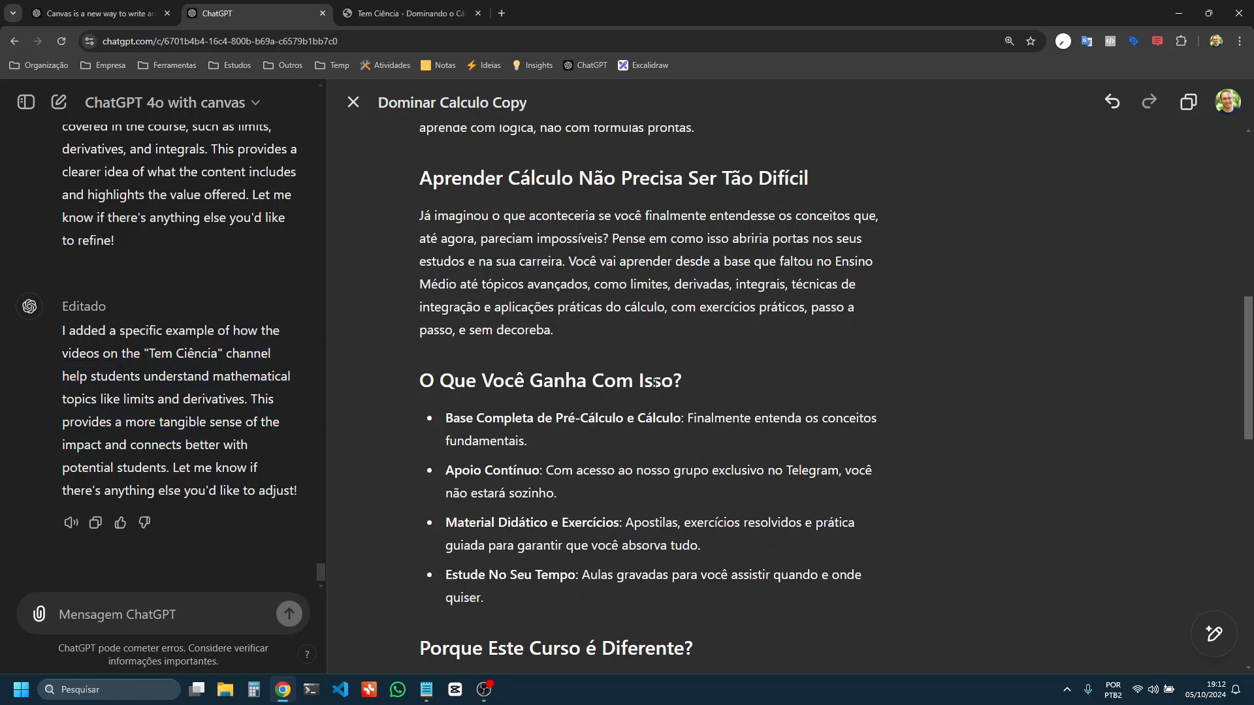
# Ask ChatGPT about the heading "O Que Você Ganha Com Isso?" with the instruction "Seja mais concreto. Substituia a palavra "isso"."
pyautogui.scroll(-1, 723, 380)
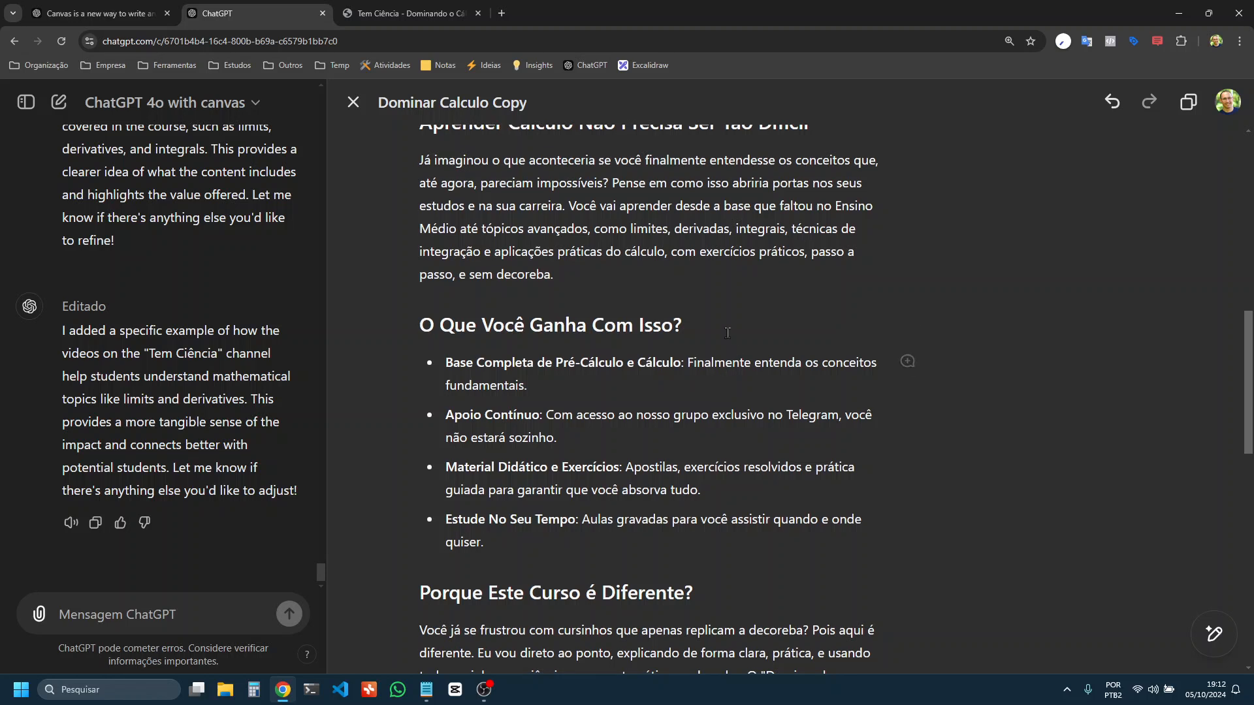
pyautogui.moveTo(682, 325); pyautogui.dragTo(419, 326)
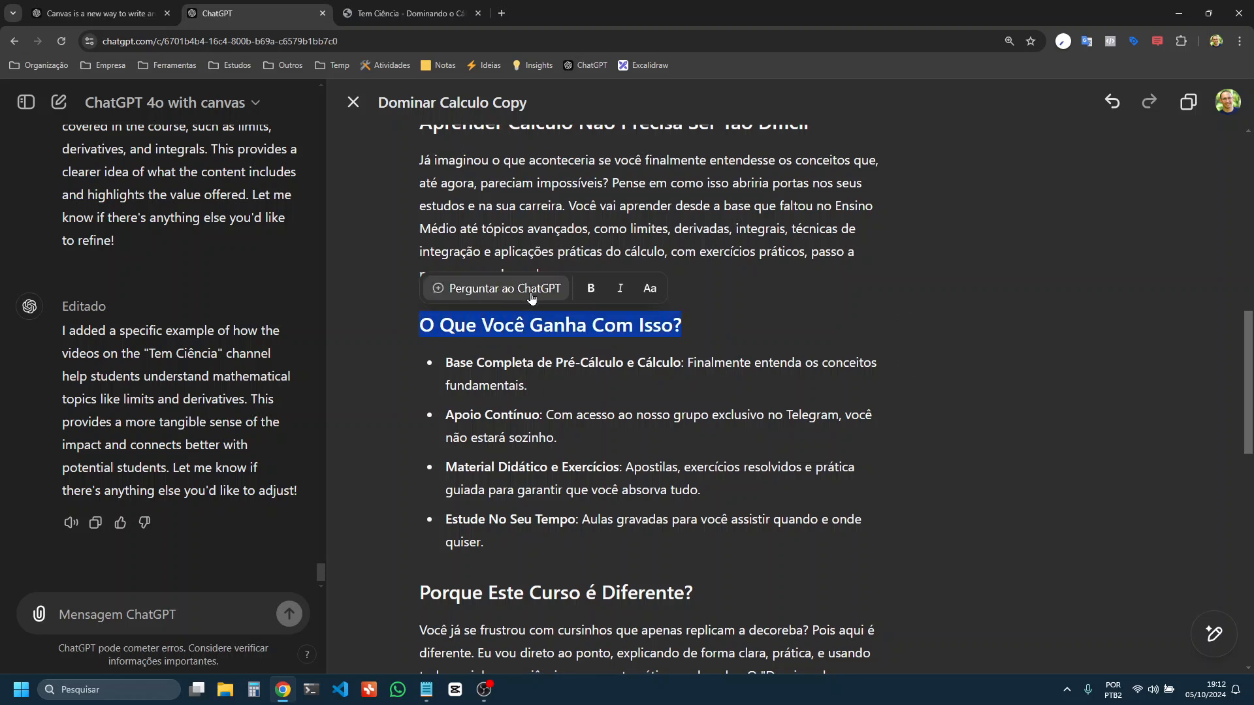
pyautogui.click(532, 294)
pyautogui.write('Seja')
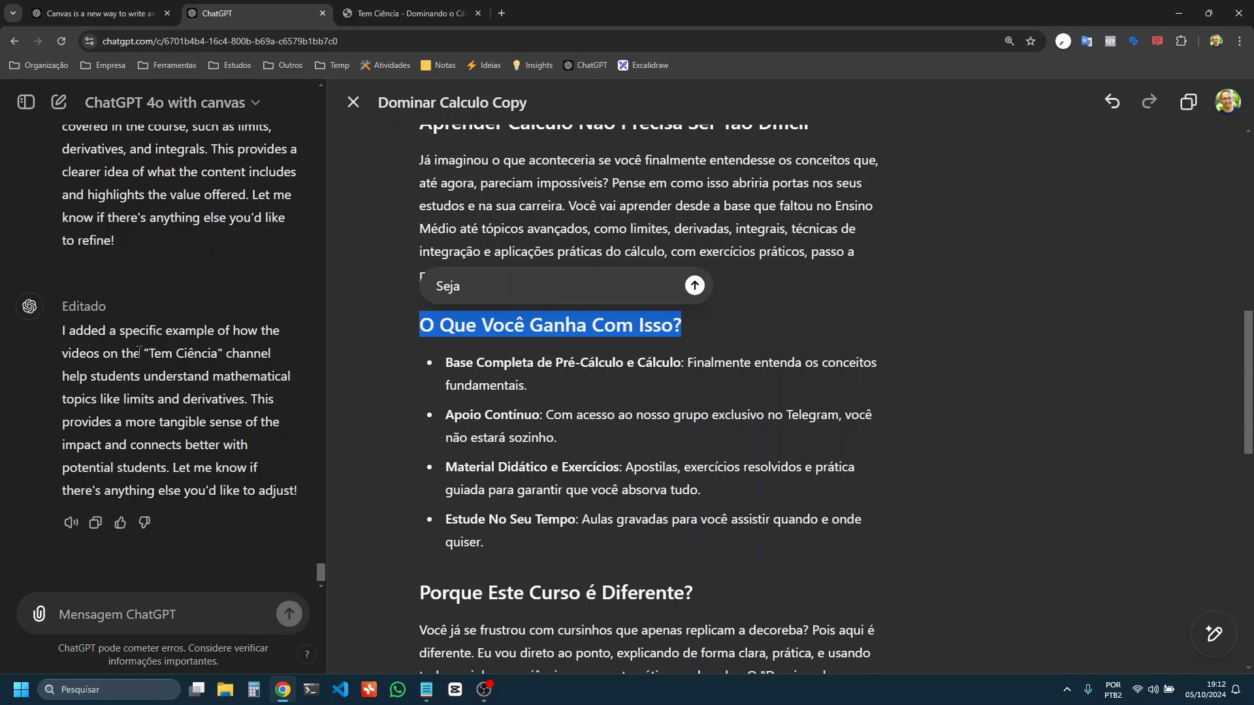
pyautogui.write('mais concreto. Substituia o ')
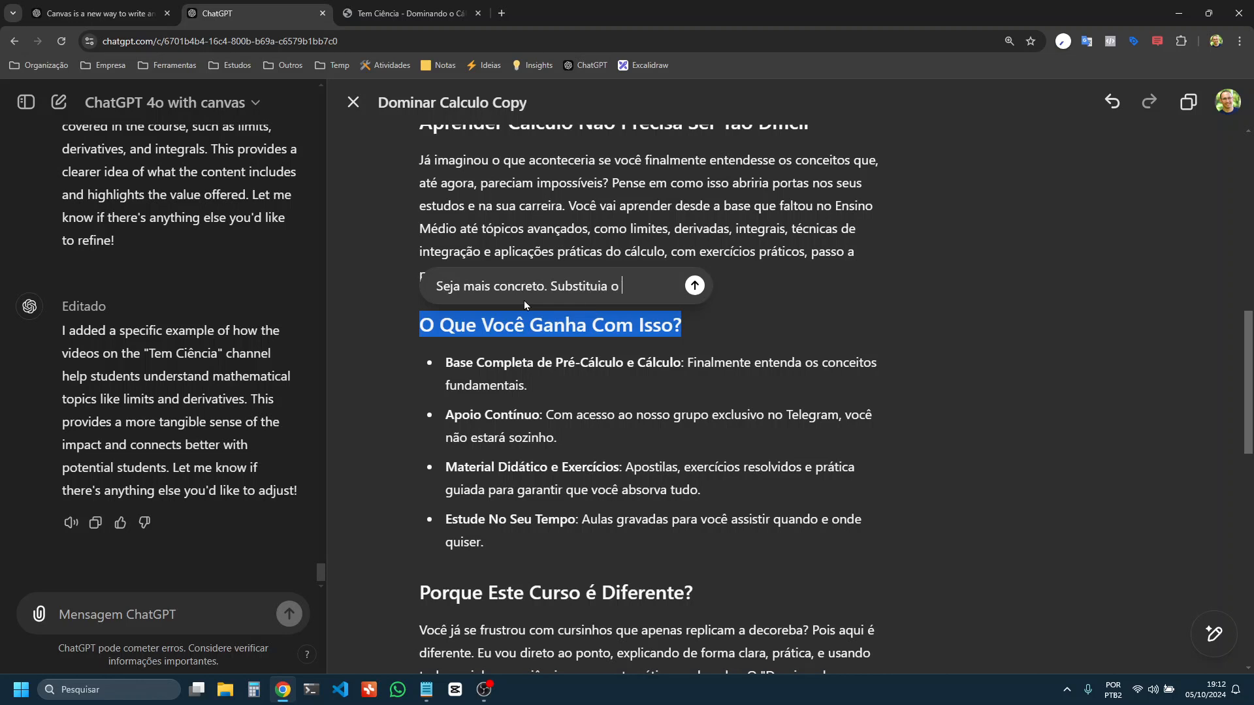
pyautogui.write('"isso"')
pyautogui.press('BackSpace')
pyautogui.write('a palavra isso')
pyautogui.press('BackSpace')
pyautogui.write('.')
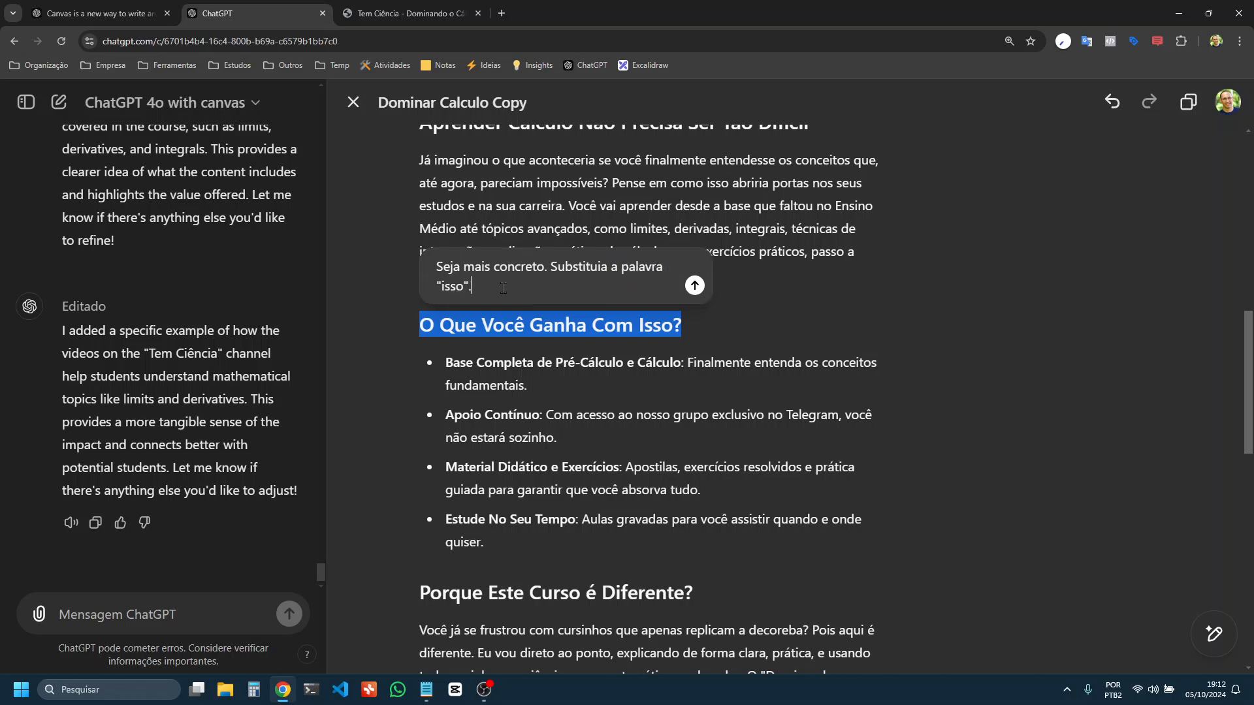
pyautogui.click(695, 286)
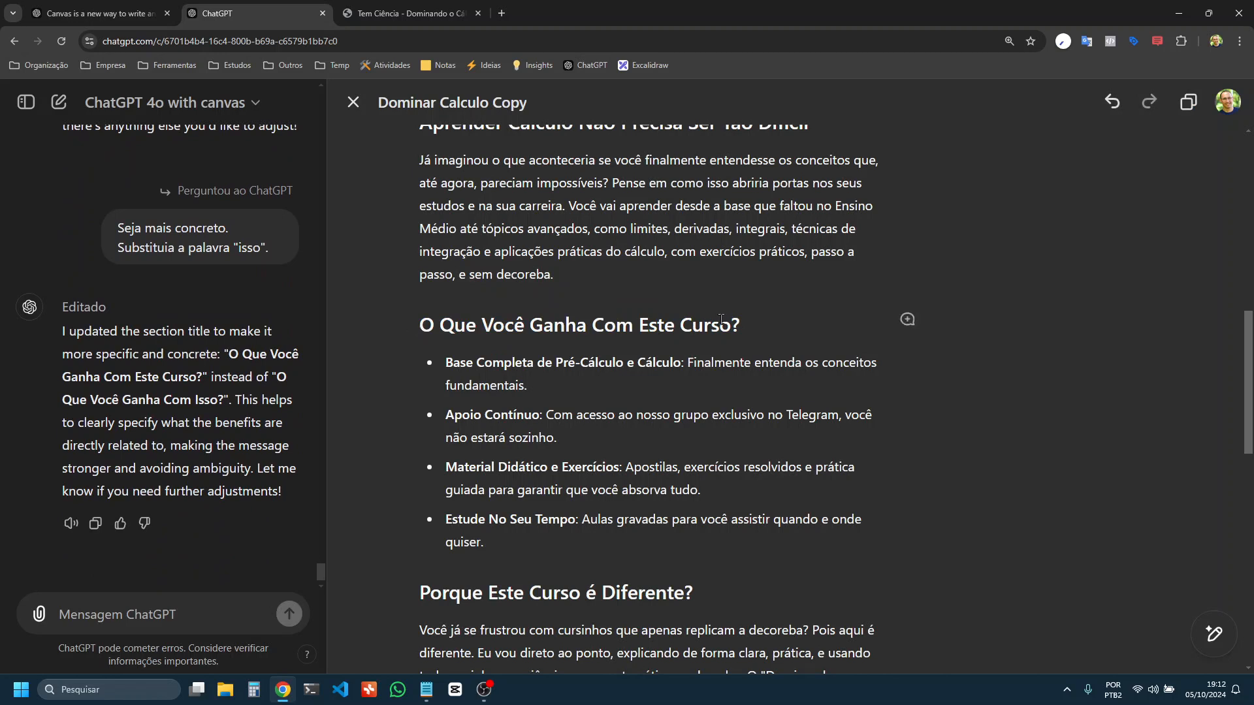
# Examine the reworded benefits heading and ChatGPT's explanation of the change in the chat
pyautogui.scroll(-1, 568, 319)
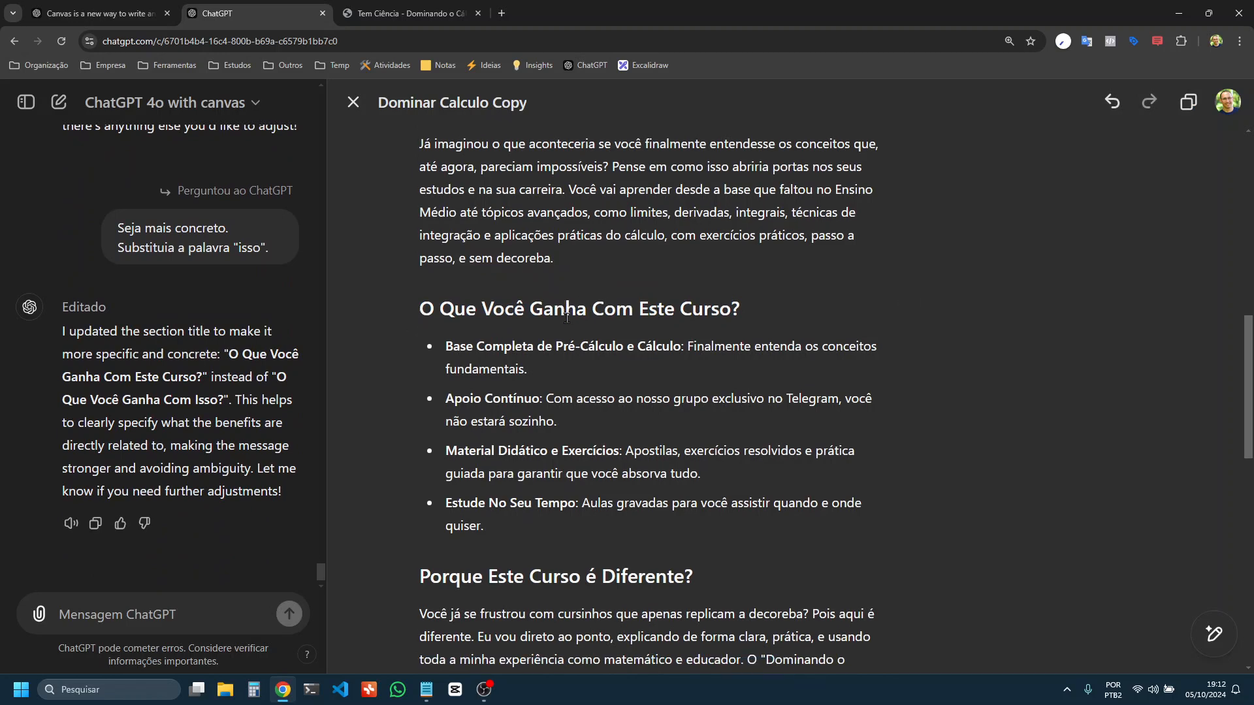
pyautogui.moveTo(69, 331); pyautogui.dragTo(201, 382)
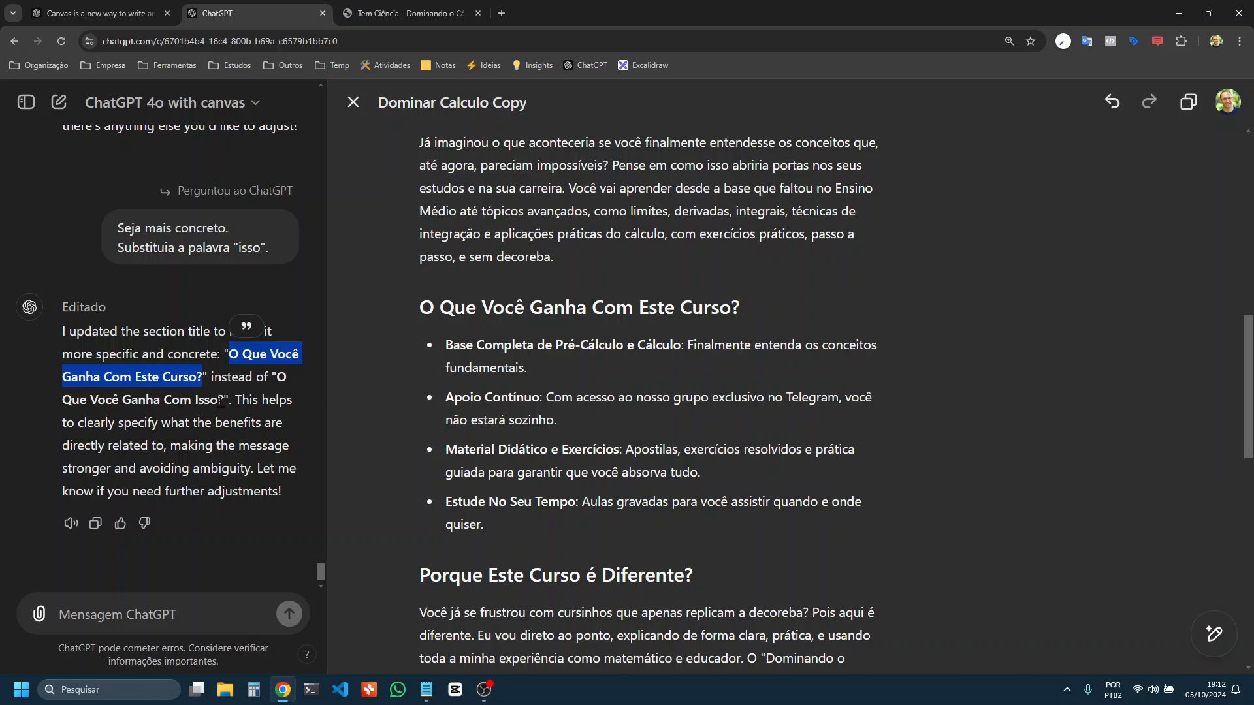
pyautogui.click(221, 402)
pyautogui.scroll(-5, 567, 434)
pyautogui.scroll(5, 567, 434)
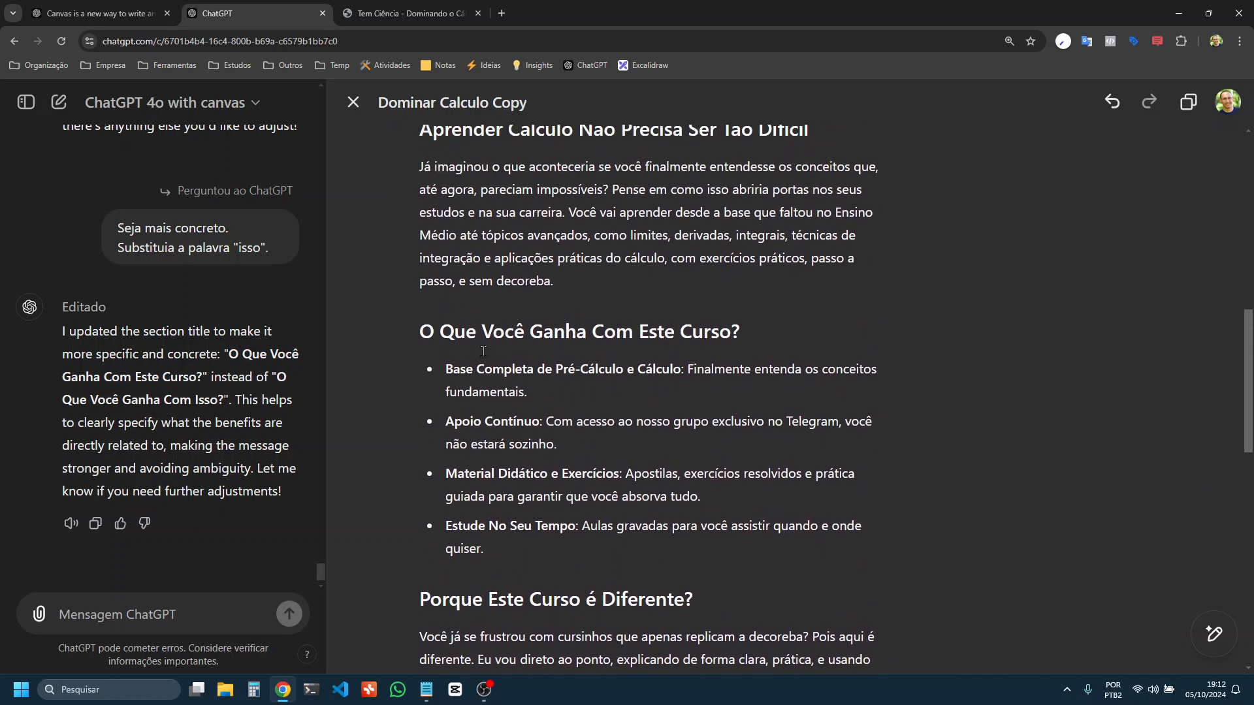
pyautogui.moveTo(145, 341); pyautogui.dragTo(191, 437)
pyautogui.click(429, 423)
# Dismiss the urgency and extra-incentive comments on the closing section "Junte-se ao Time Que Está Fazendo o Cálculo Ser Descomplicado"
pyautogui.scroll(-3, 670, 469)
pyautogui.scroll(-8, 671, 468)
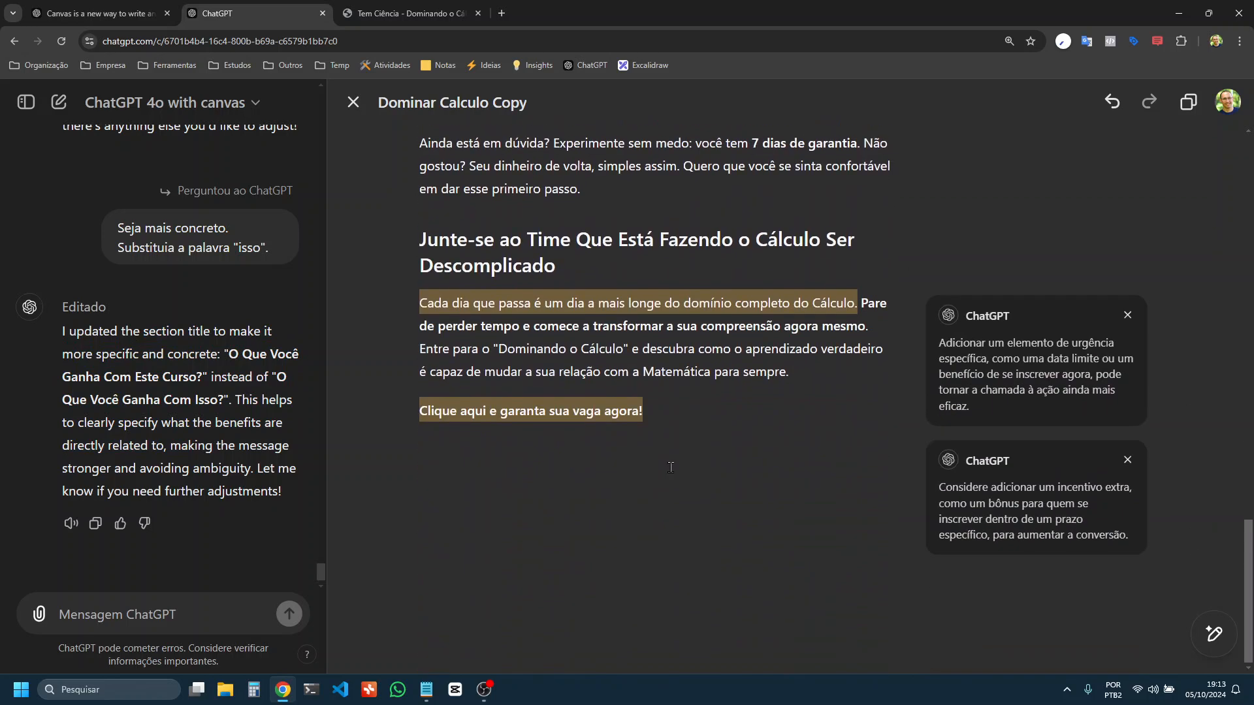
pyautogui.click(1126, 312)
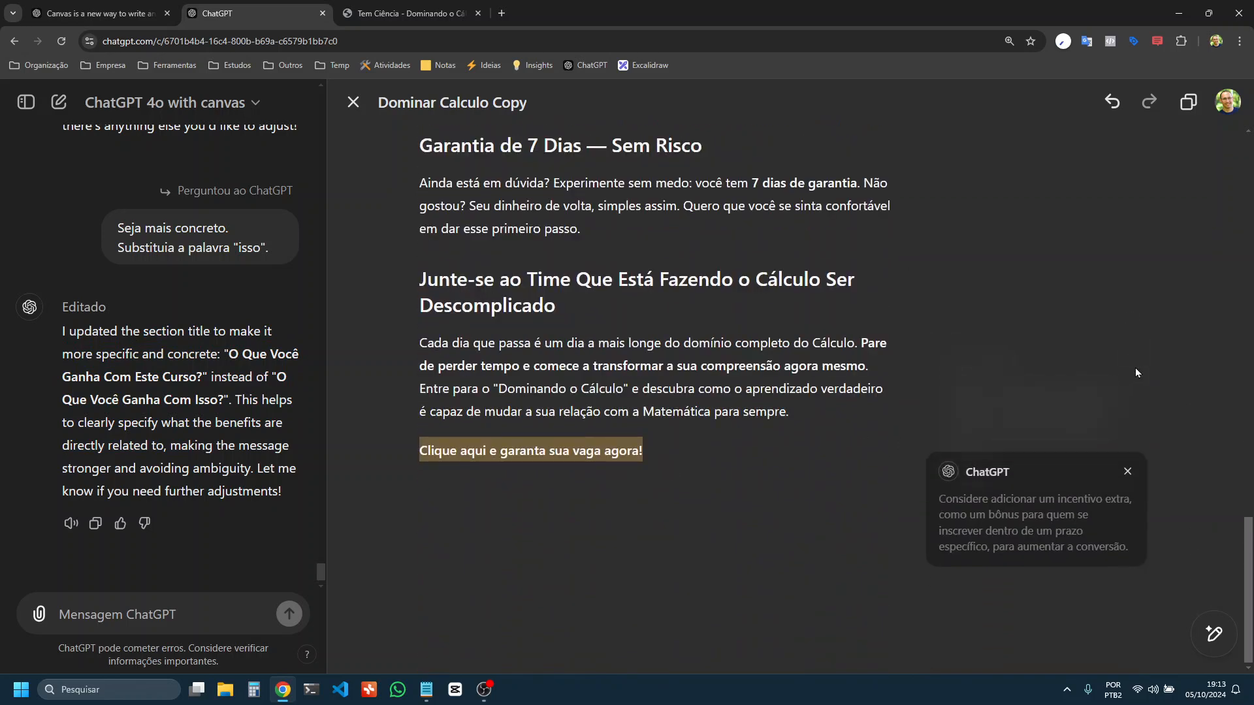
pyautogui.click(1131, 462)
# Adjust the length of the whole sales copy to the "Maior" setting
pyautogui.moveTo(1214, 633)
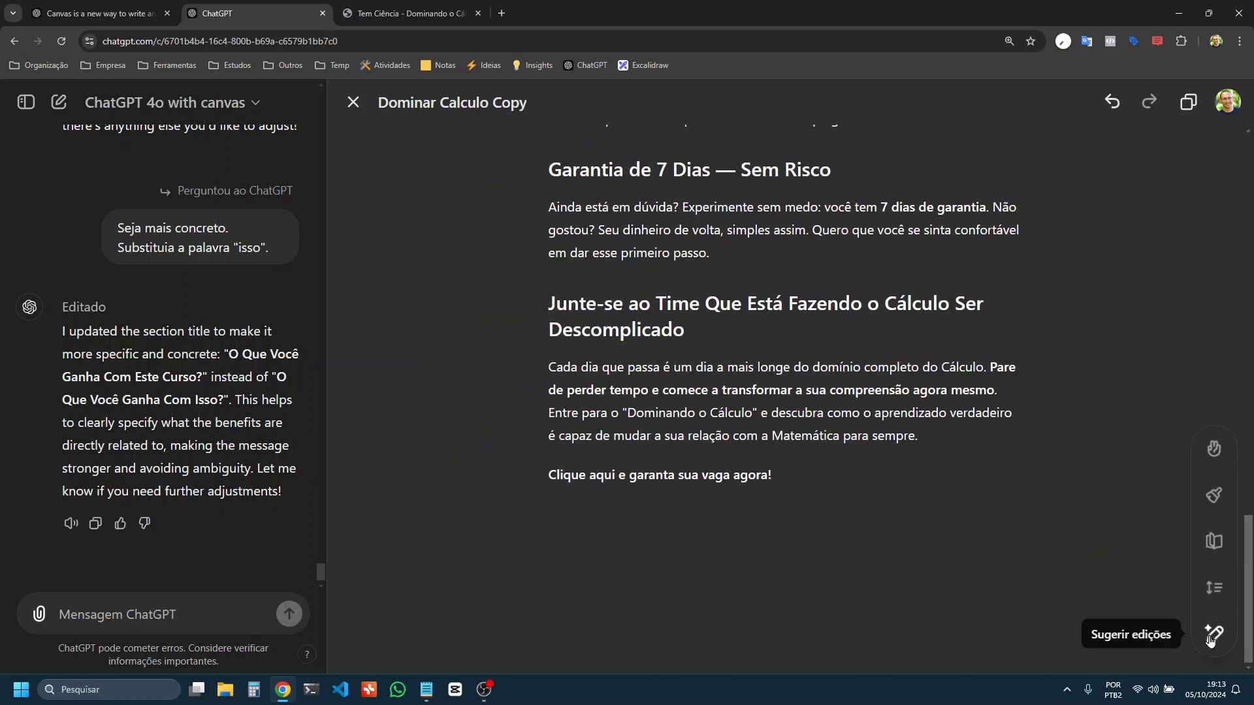
pyautogui.click(1215, 588)
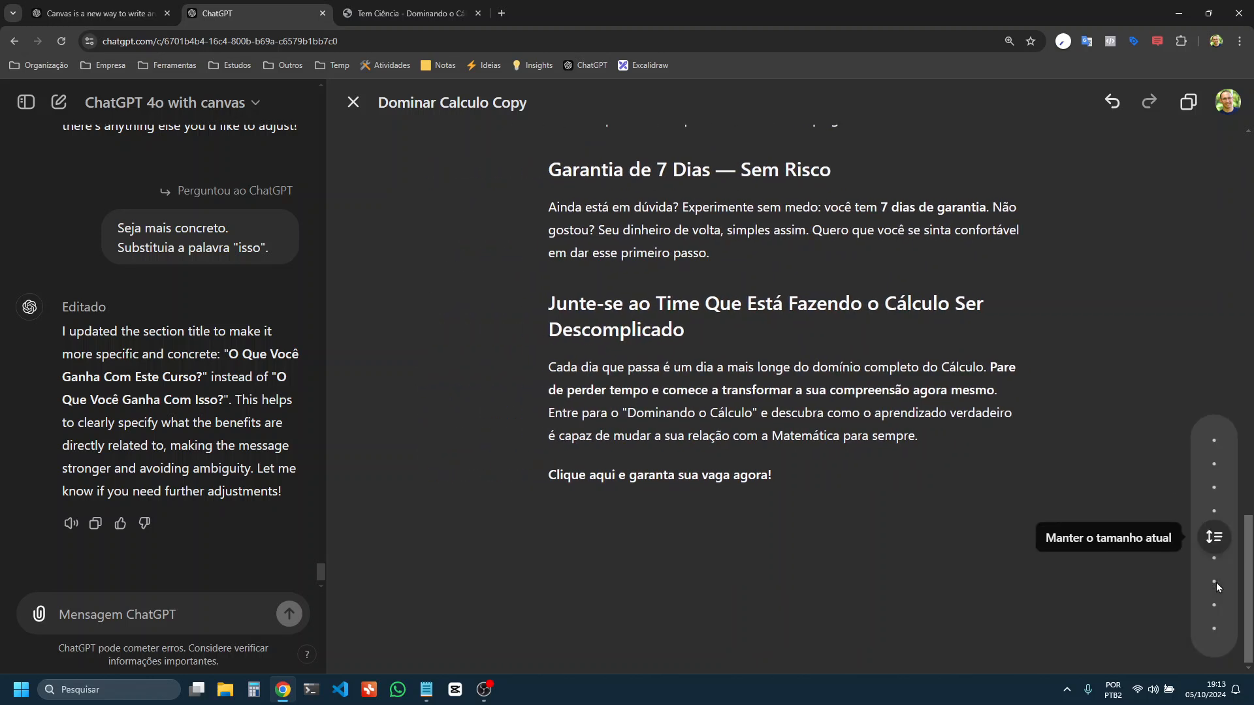
pyautogui.moveTo(1210, 539); pyautogui.dragTo(1210, 502)
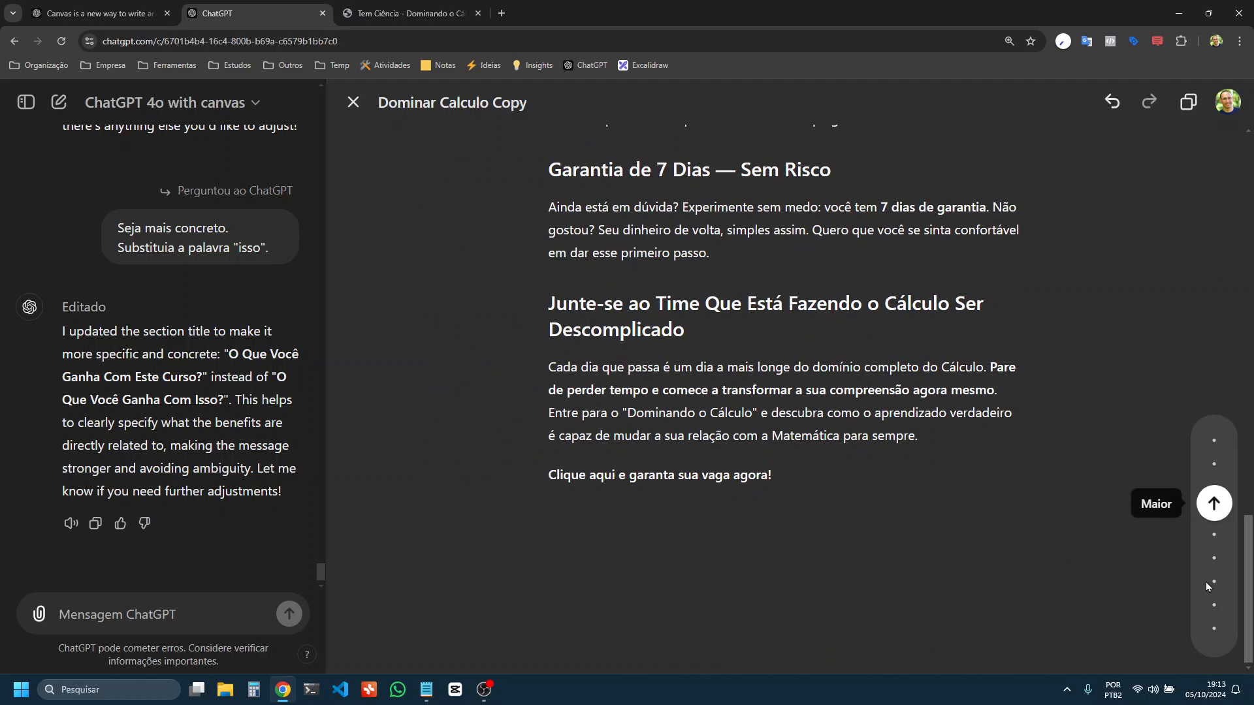
pyautogui.click(1214, 505)
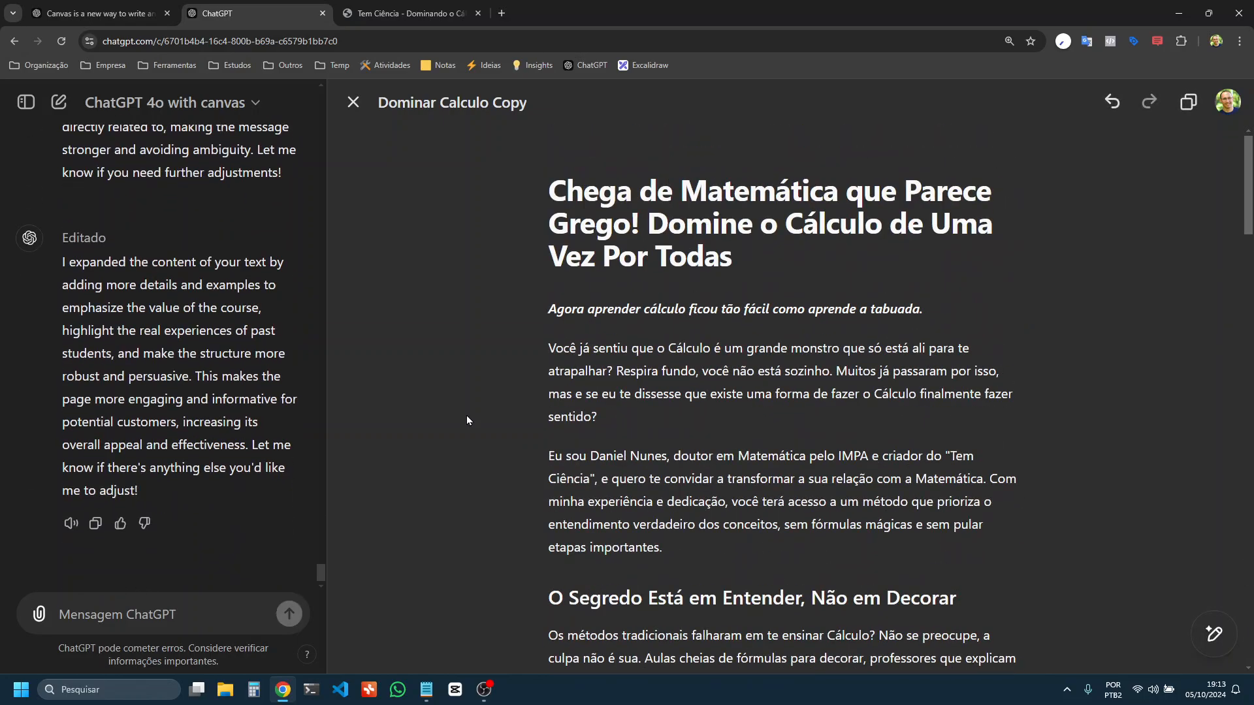
# Examine the lengthened copy from the title and opening paragraph through the section "O Que Você Ganha Com Este Curso?"
pyautogui.moveTo(1213, 633)
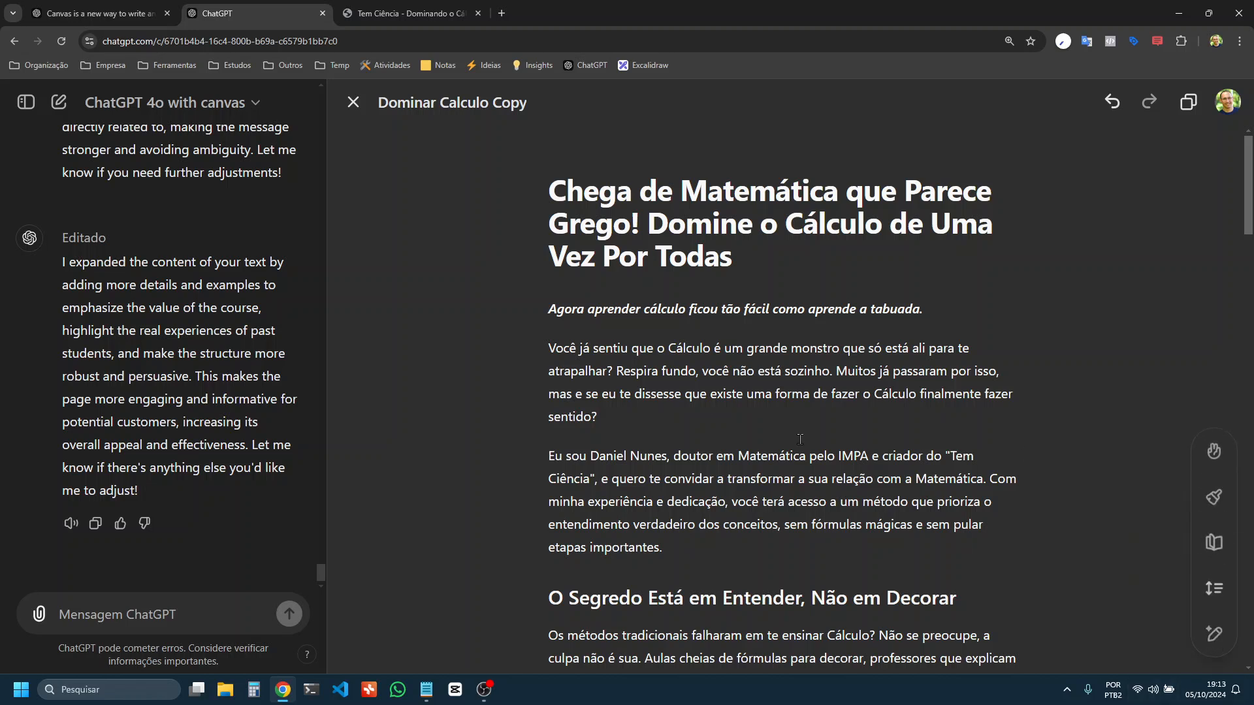
pyautogui.scroll(-10, 909, 467)
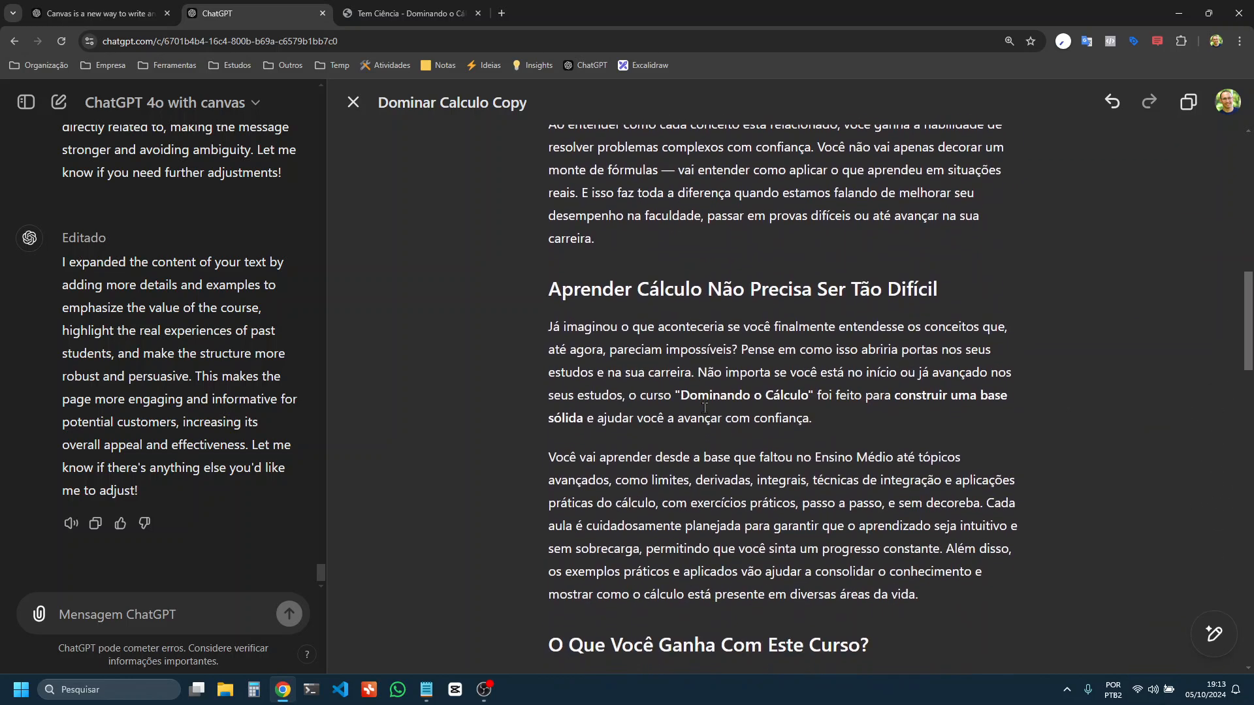
pyautogui.scroll(-4, 704, 407)
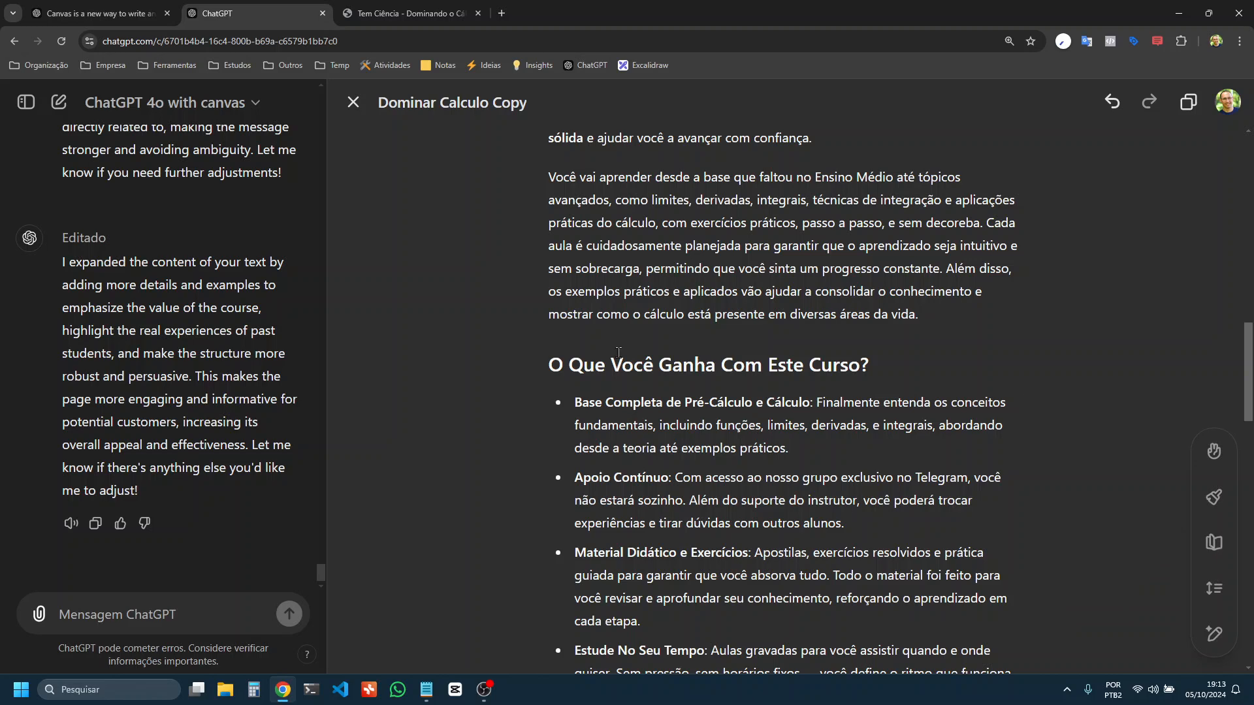
pyautogui.scroll(15, 619, 353)
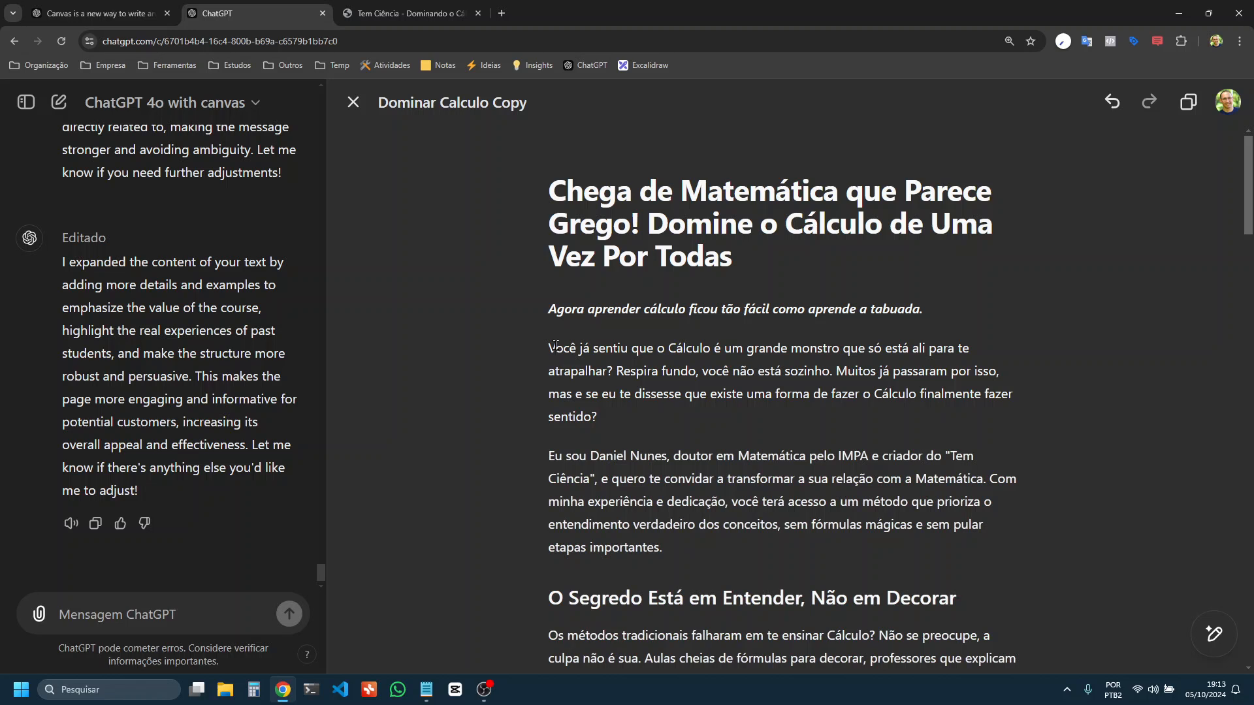
pyautogui.moveTo(926, 313); pyautogui.dragTo(553, 183)
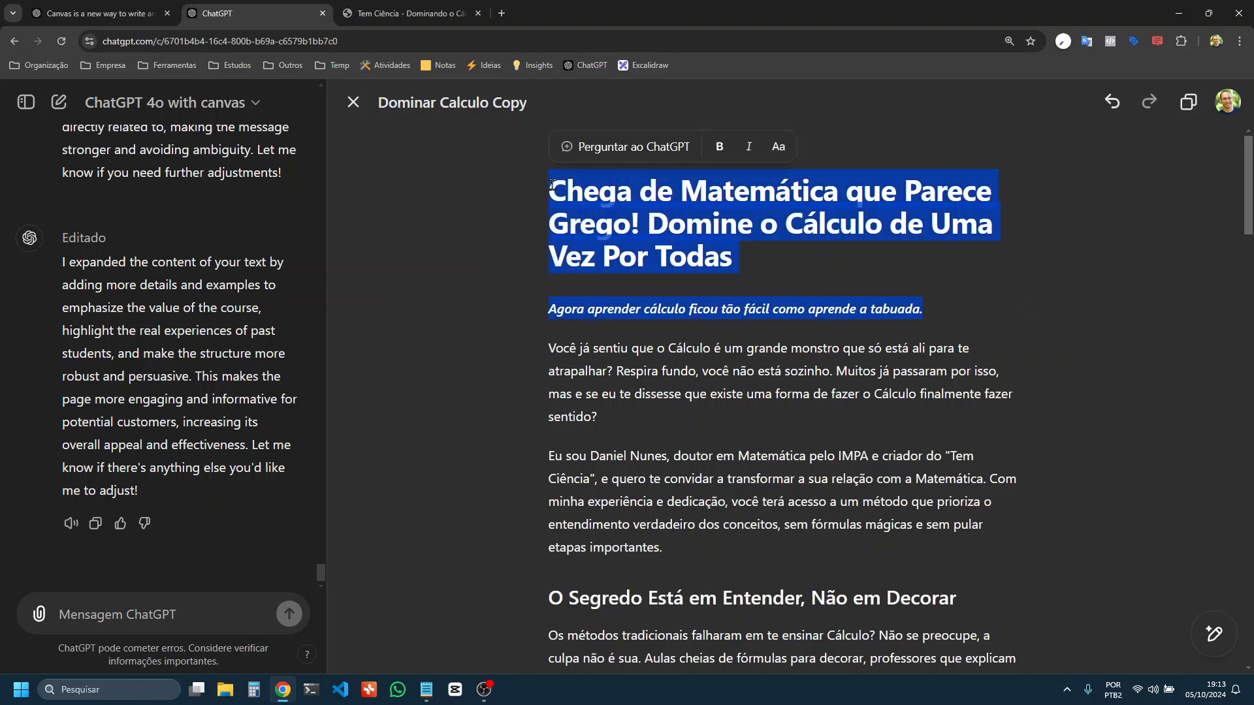
pyautogui.moveTo(557, 348); pyautogui.dragTo(590, 409)
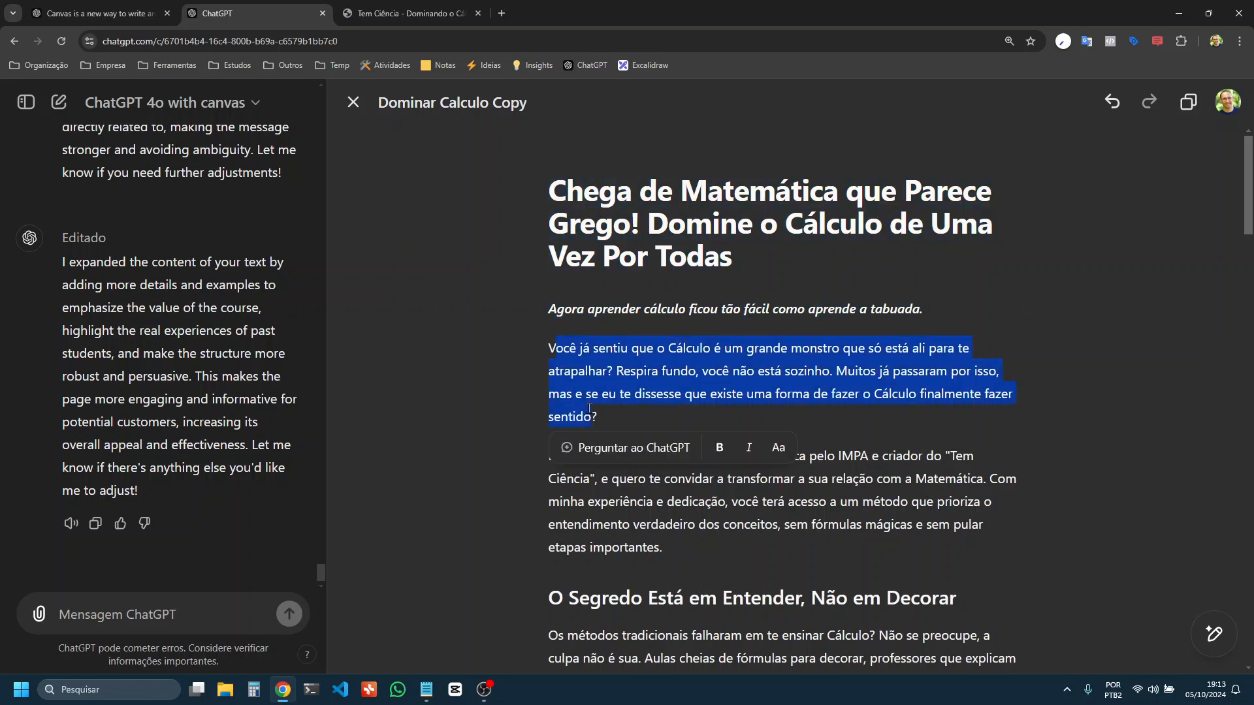
pyautogui.click(568, 348)
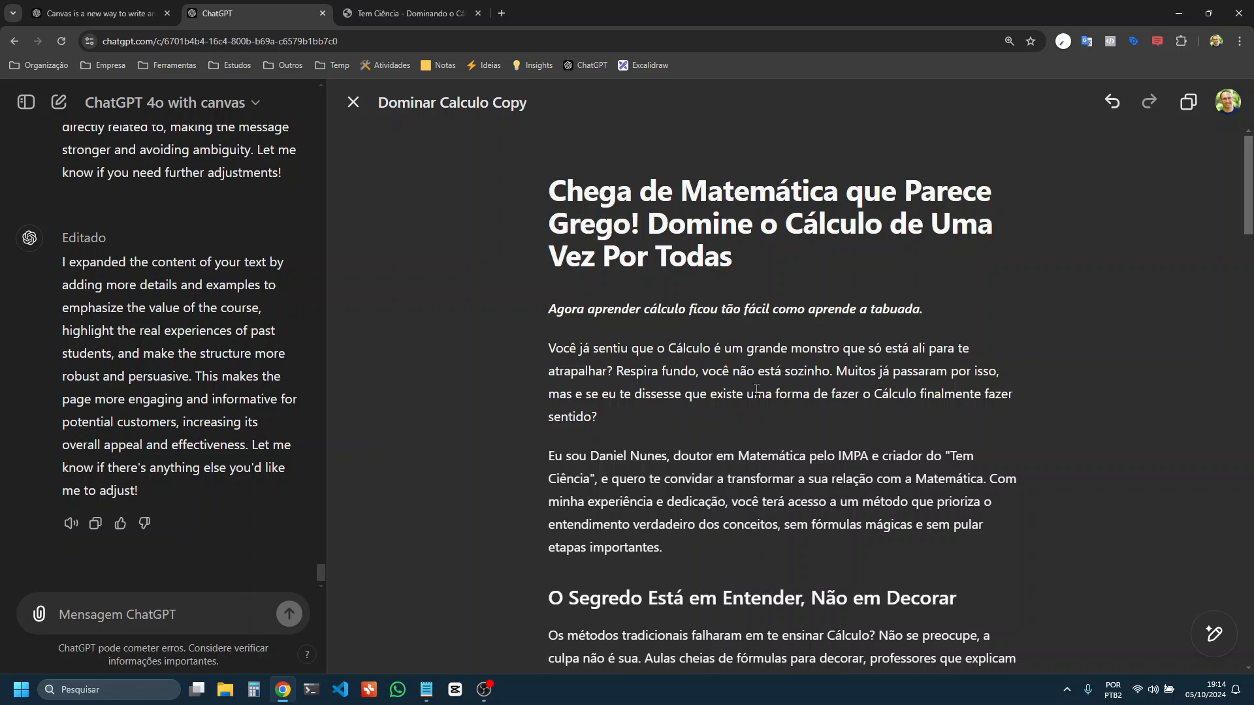
# Enlarge the page and change the copy's reading level to "Pós-graduação"
pyautogui.hotkey('ctrl', '+')
pyautogui.hotkey('ctrl', '+')
pyautogui.scroll(-2, 756, 389)
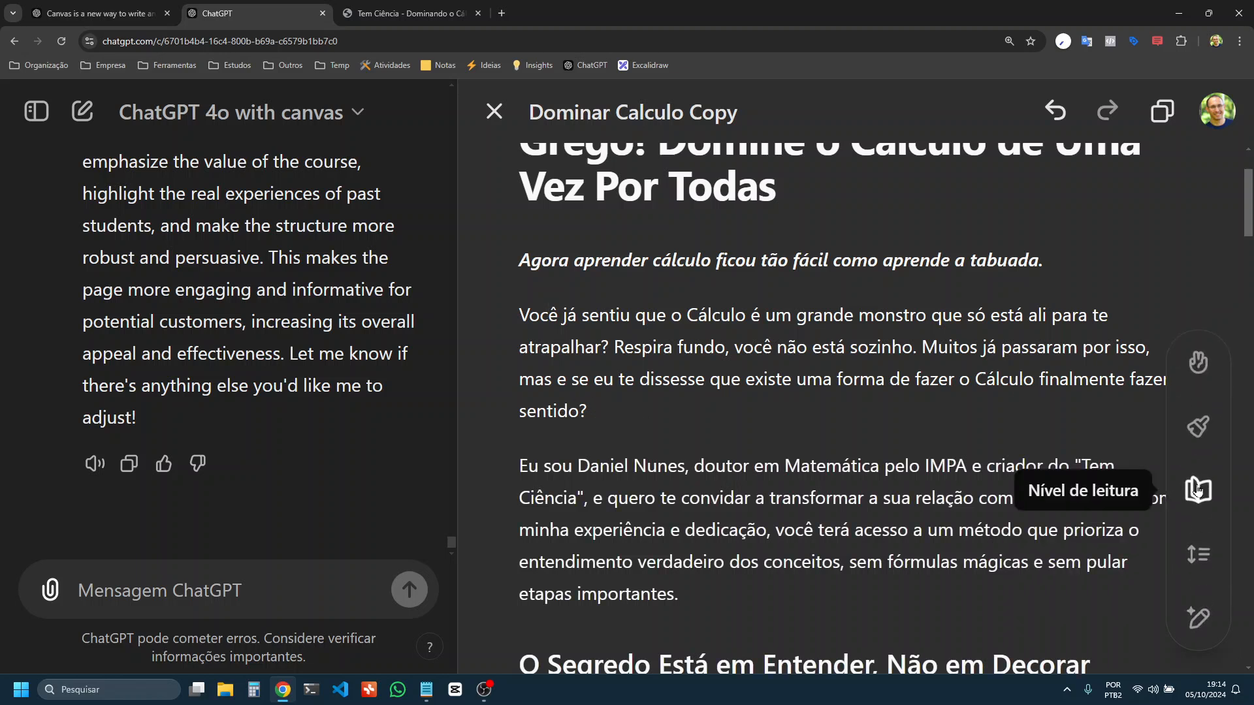
pyautogui.click(1197, 490)
pyautogui.moveTo(1197, 490); pyautogui.dragTo(1196, 303)
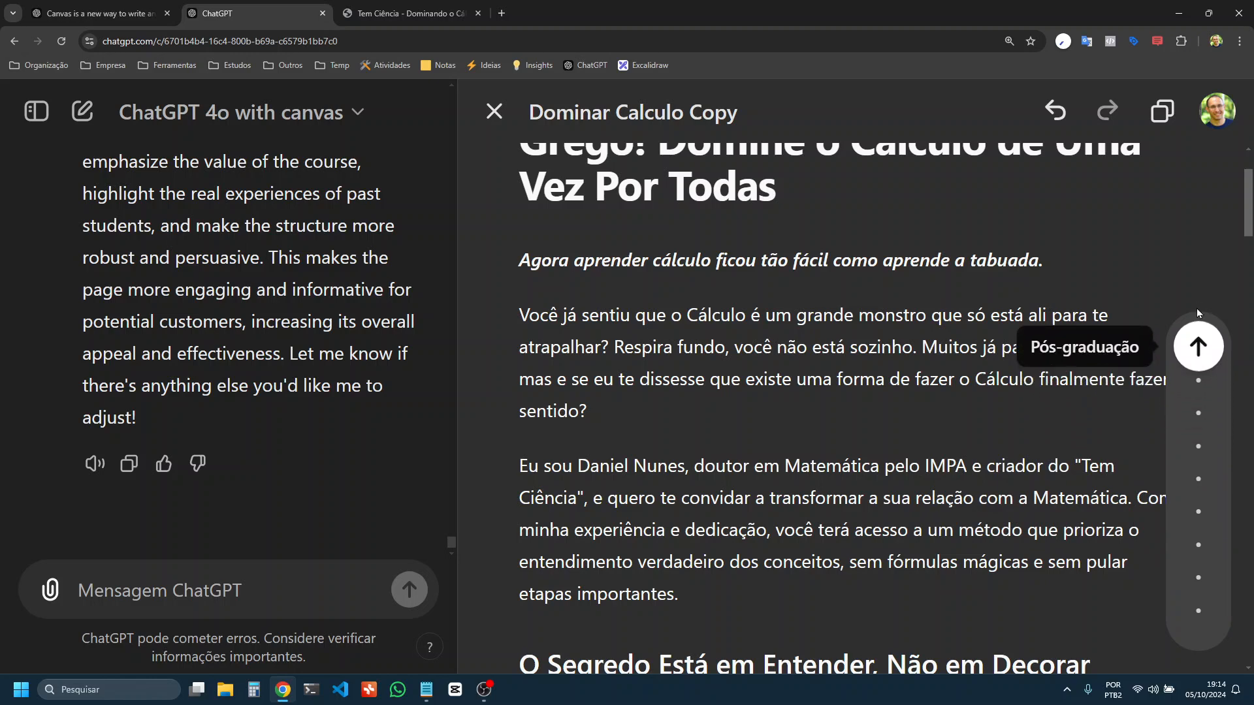
pyautogui.click(1197, 339)
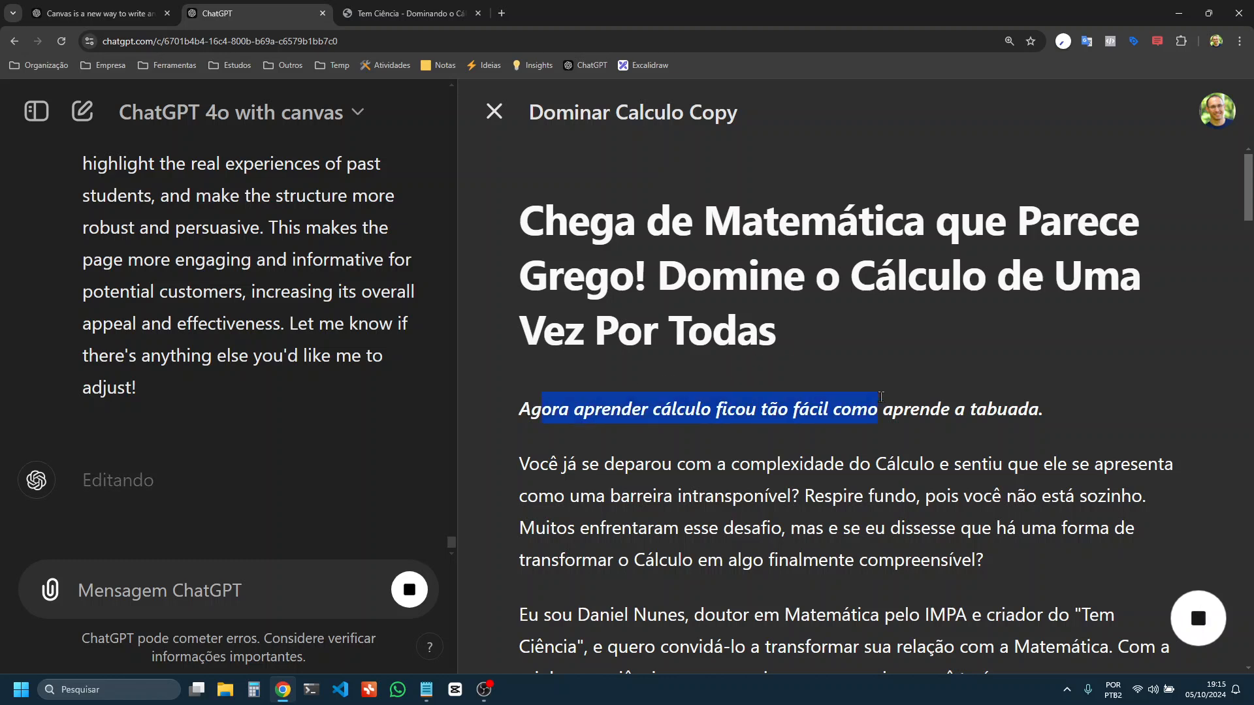
# Read the graduate-level opening paragraphs, checking wording such as "intransponível" and "compreensível"
pyautogui.scroll(-2, 1022, 402)
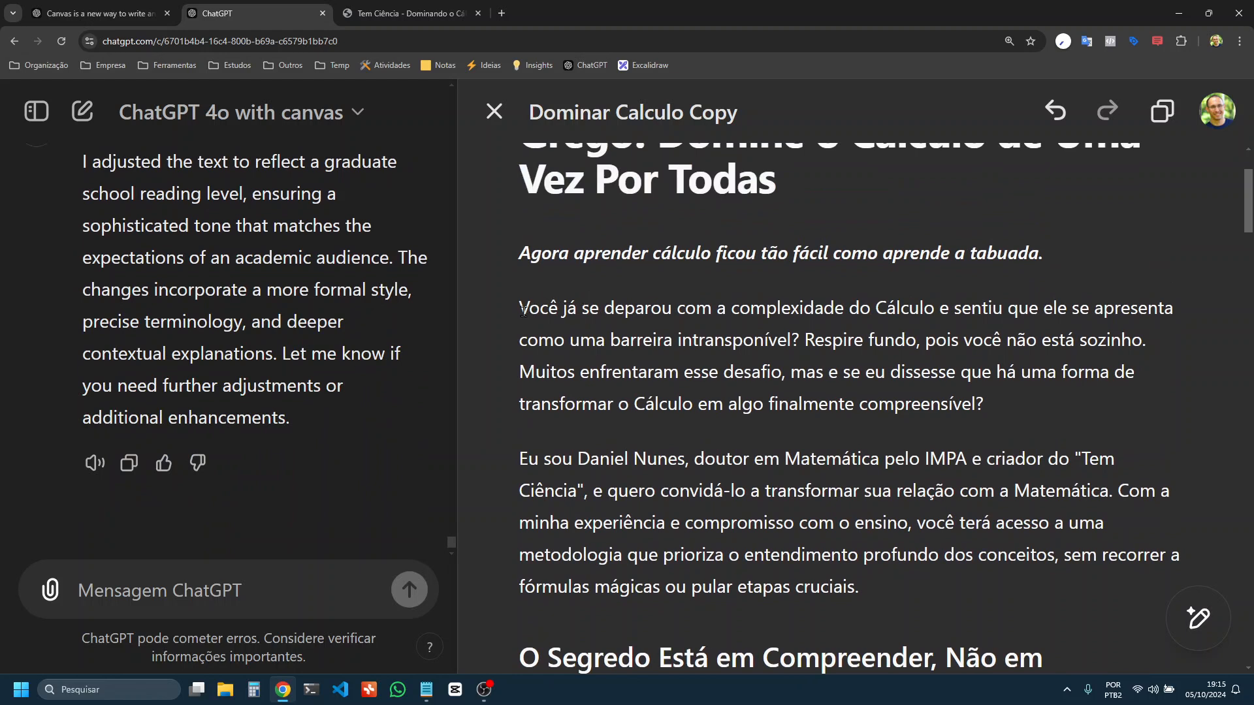
pyautogui.moveTo(523, 311); pyautogui.dragTo(940, 304)
pyautogui.click(1073, 309)
pyautogui.doubleClick(768, 336)
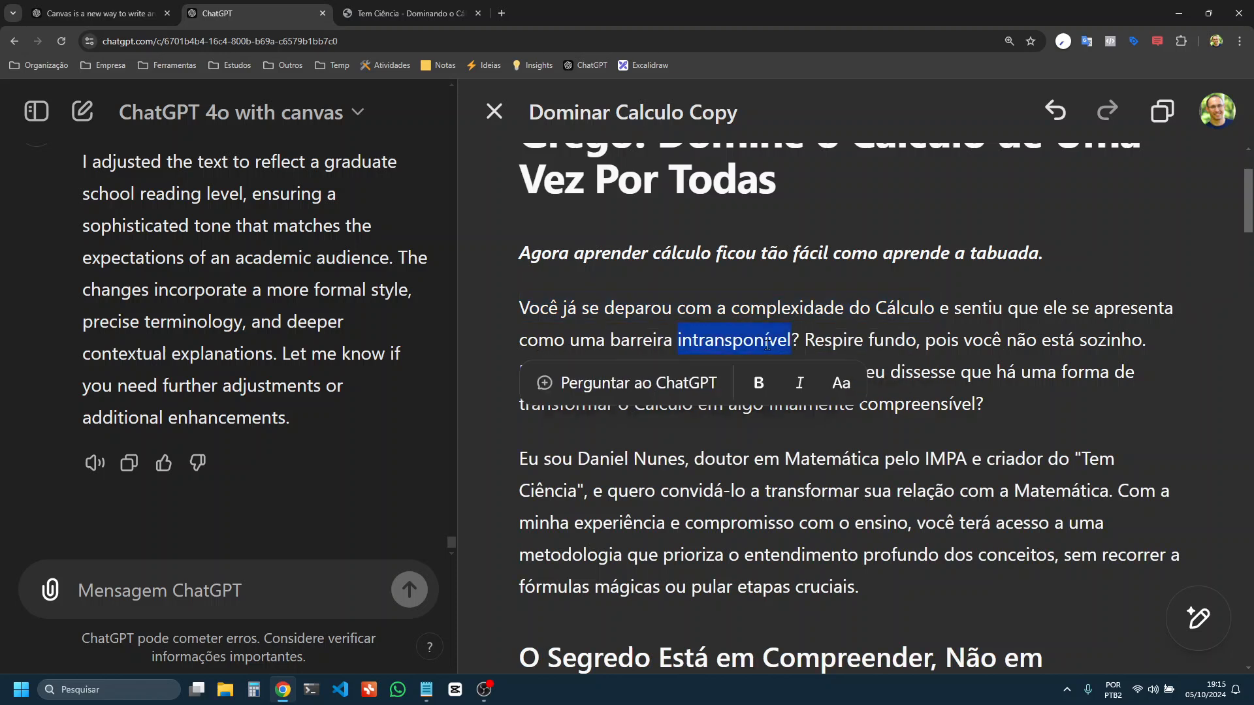
pyautogui.click(926, 340)
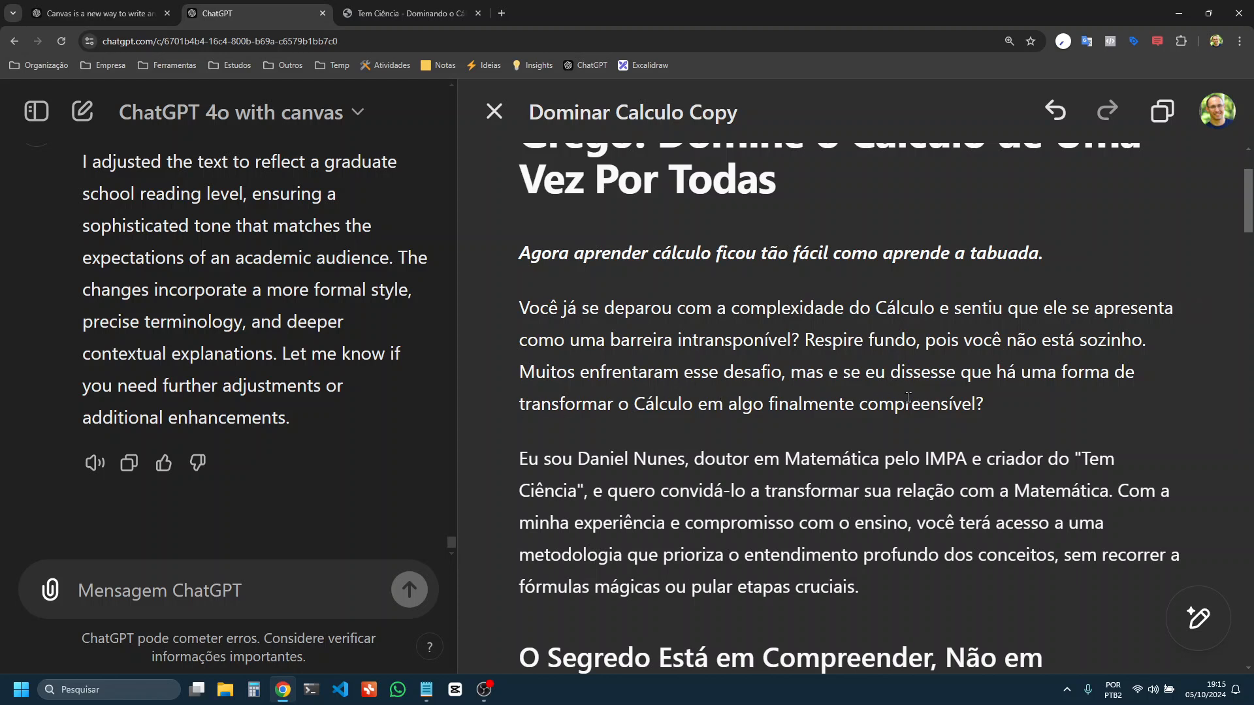
pyautogui.doubleClick(930, 403)
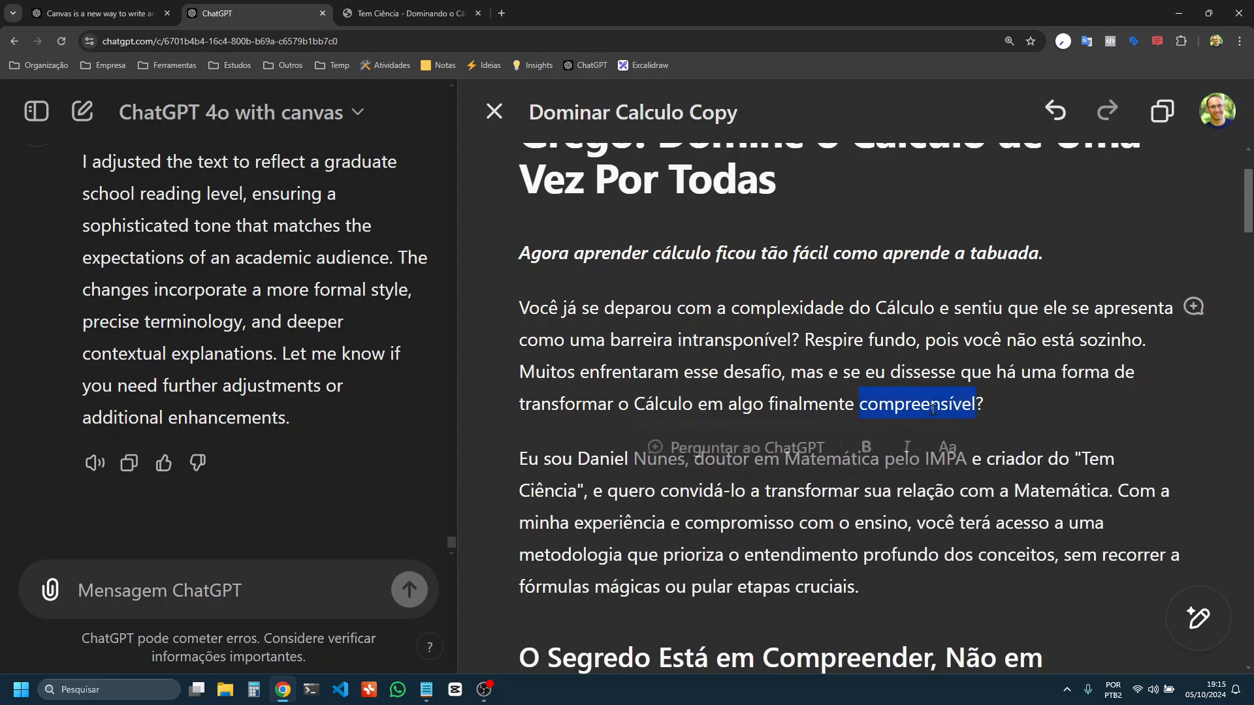
pyautogui.click(725, 339)
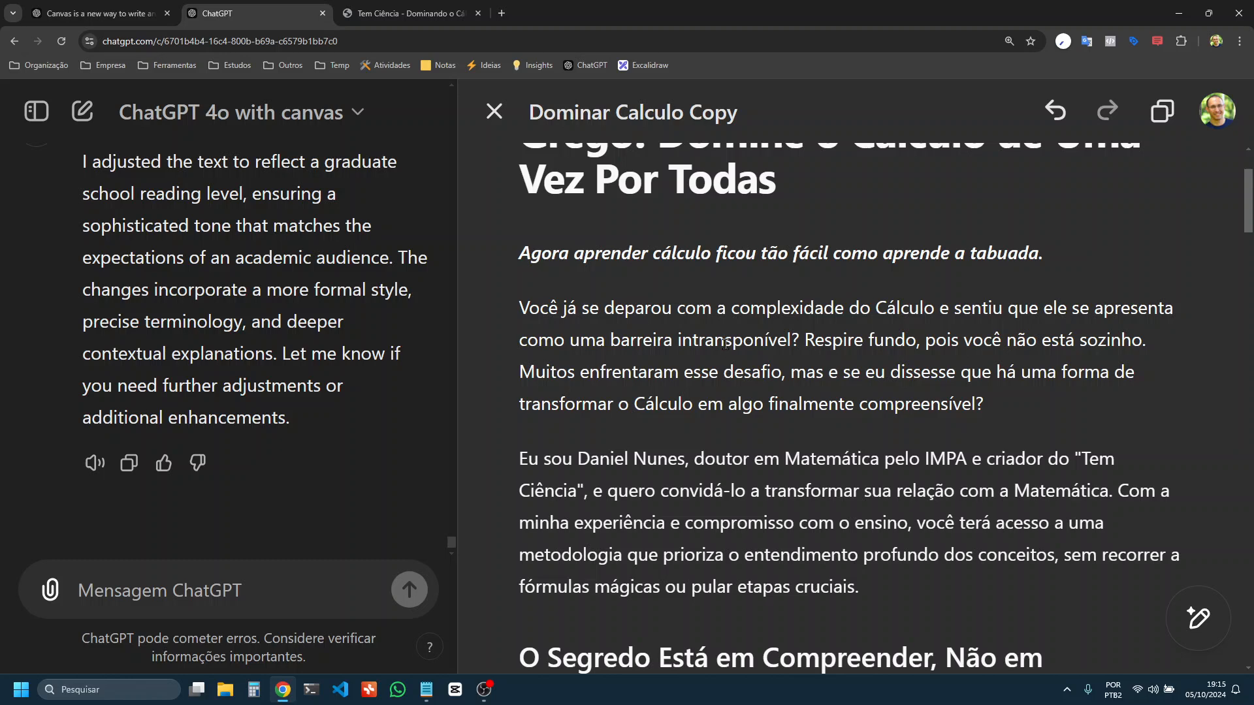
pyautogui.scroll(-2, 725, 344)
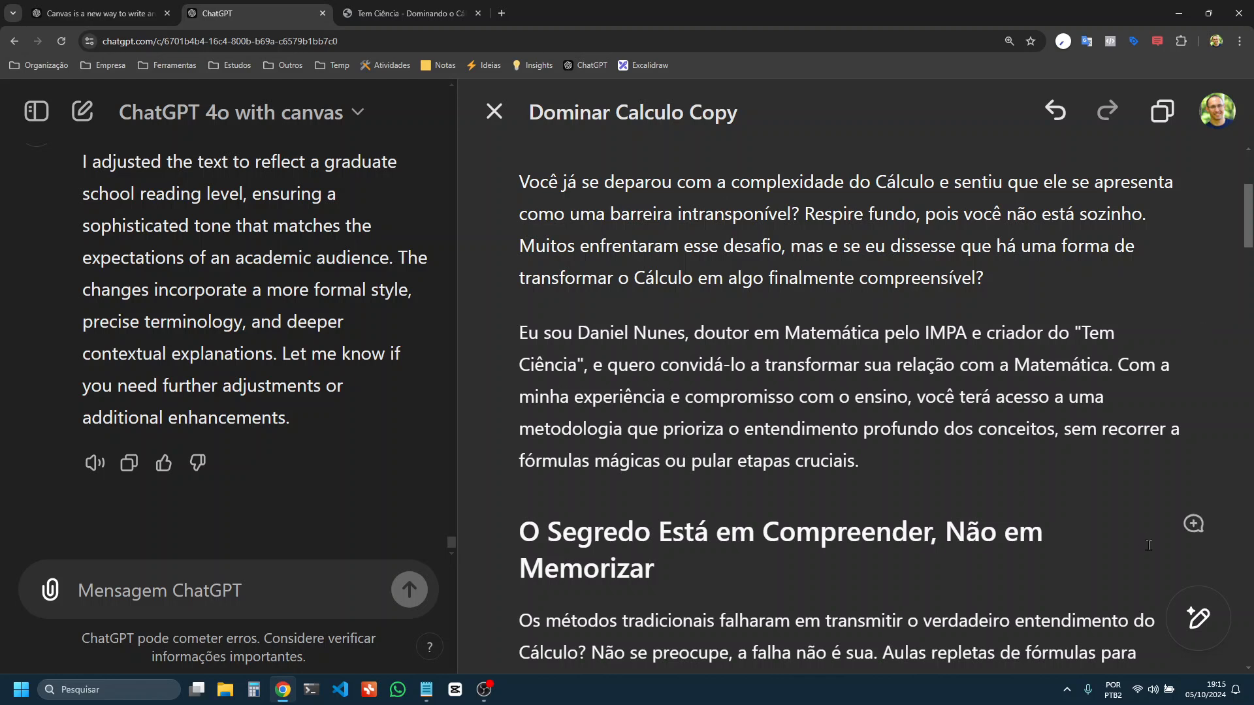
# Change the copy's reading level to "Pré-escolar"
pyautogui.moveTo(1198, 618)
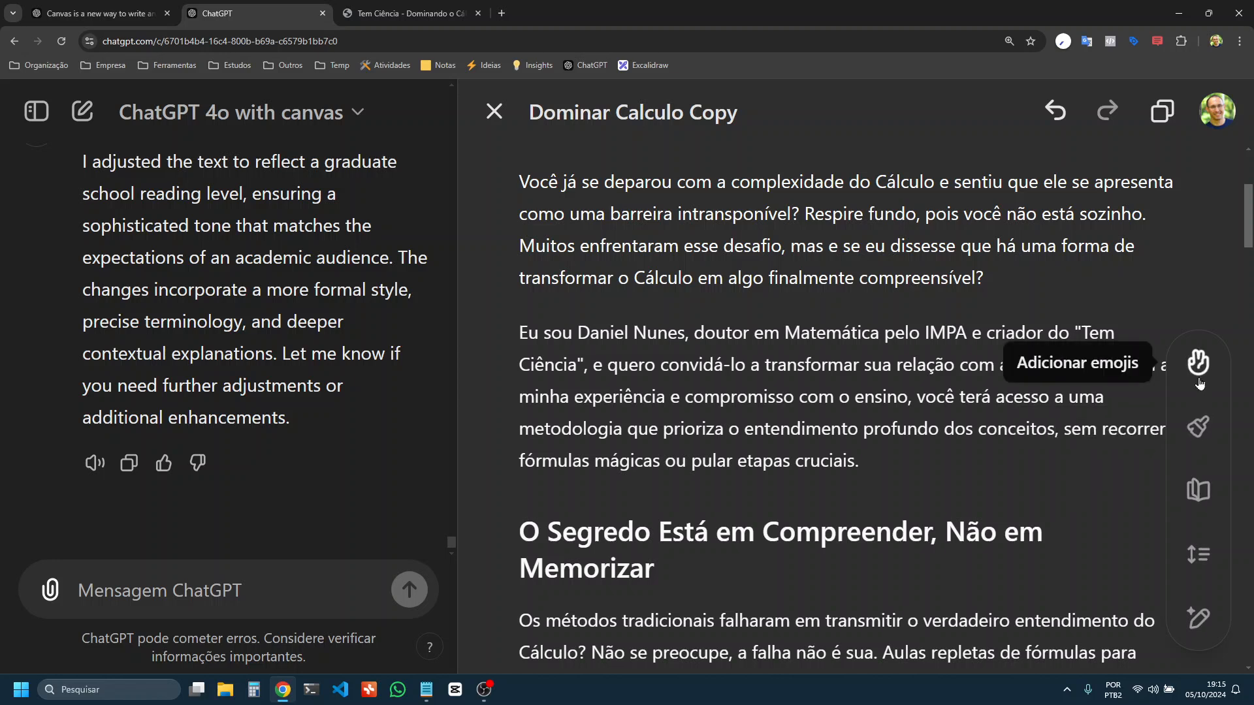
pyautogui.click(1198, 489)
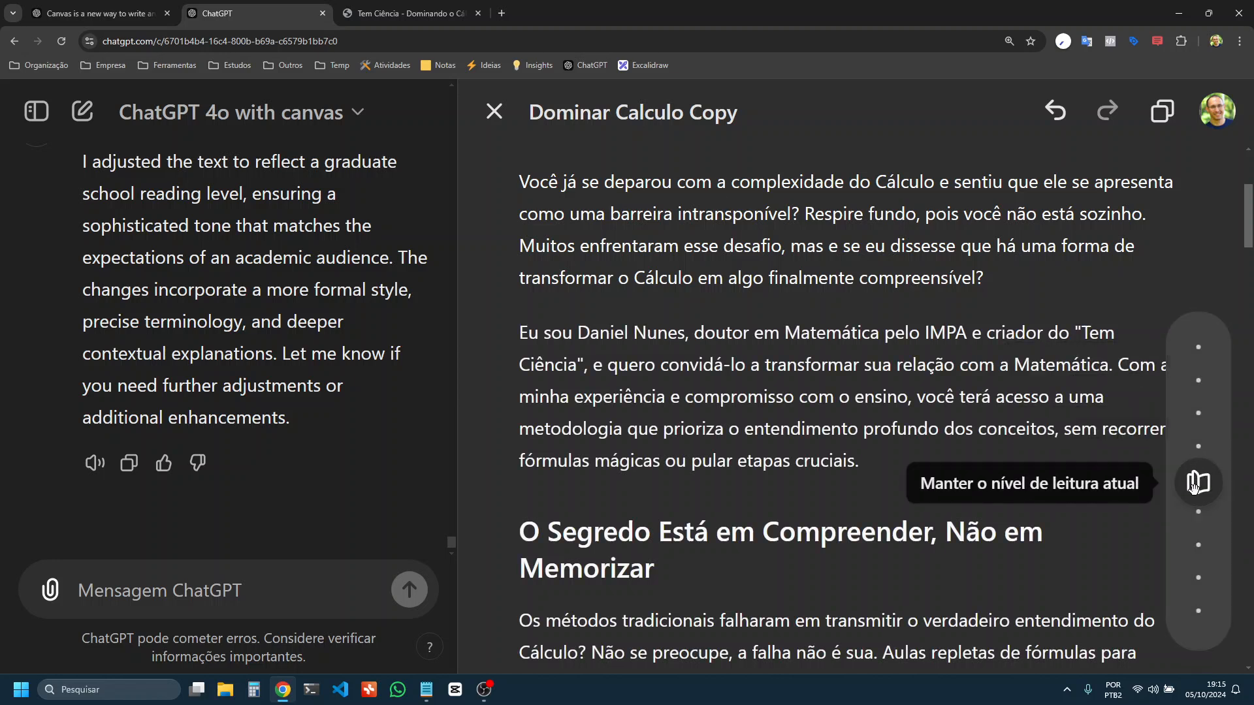
pyautogui.moveTo(1197, 490); pyautogui.dragTo(1202, 687)
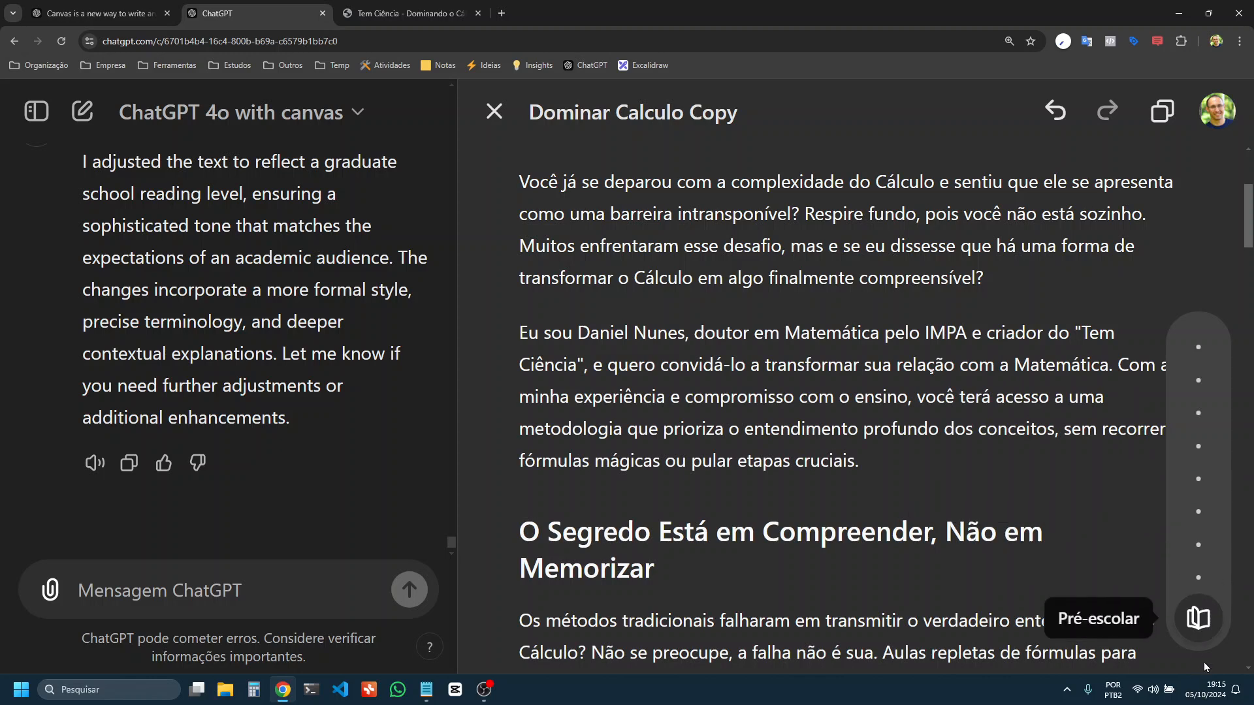
pyautogui.click(1200, 620)
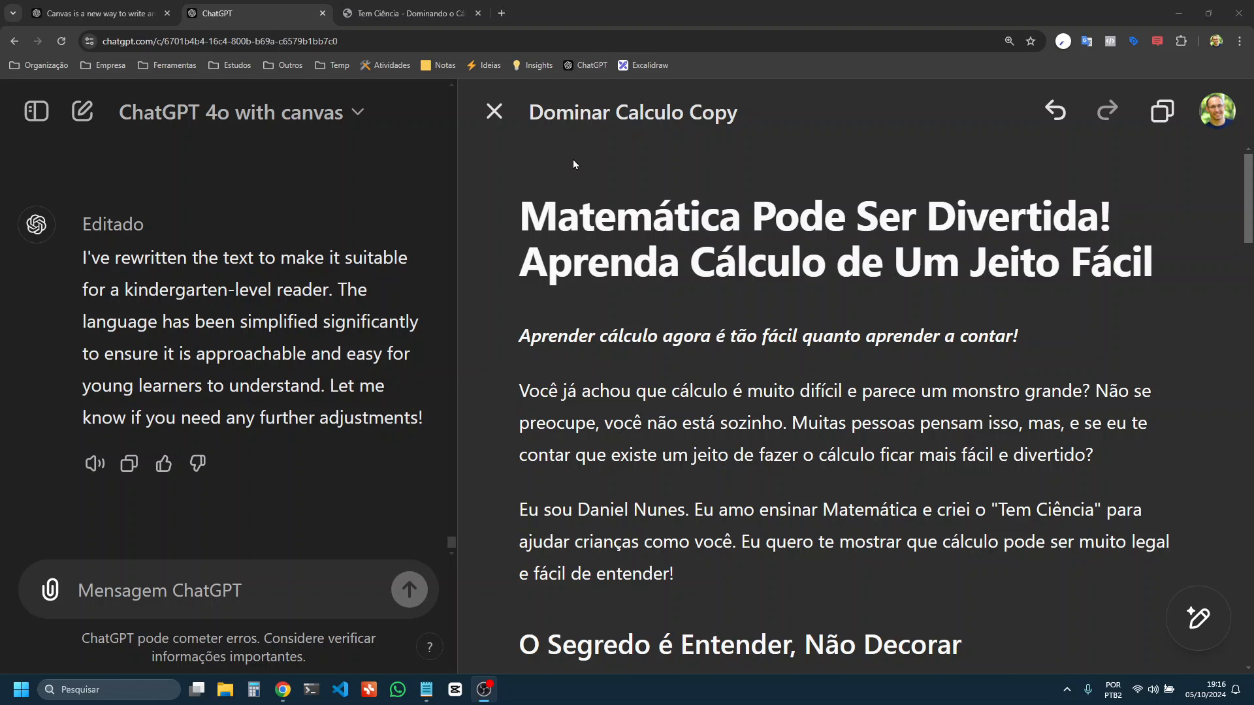
# Read the title and italic subtitle of the preschool-level version
pyautogui.moveTo(547, 217); pyautogui.dragTo(1009, 217)
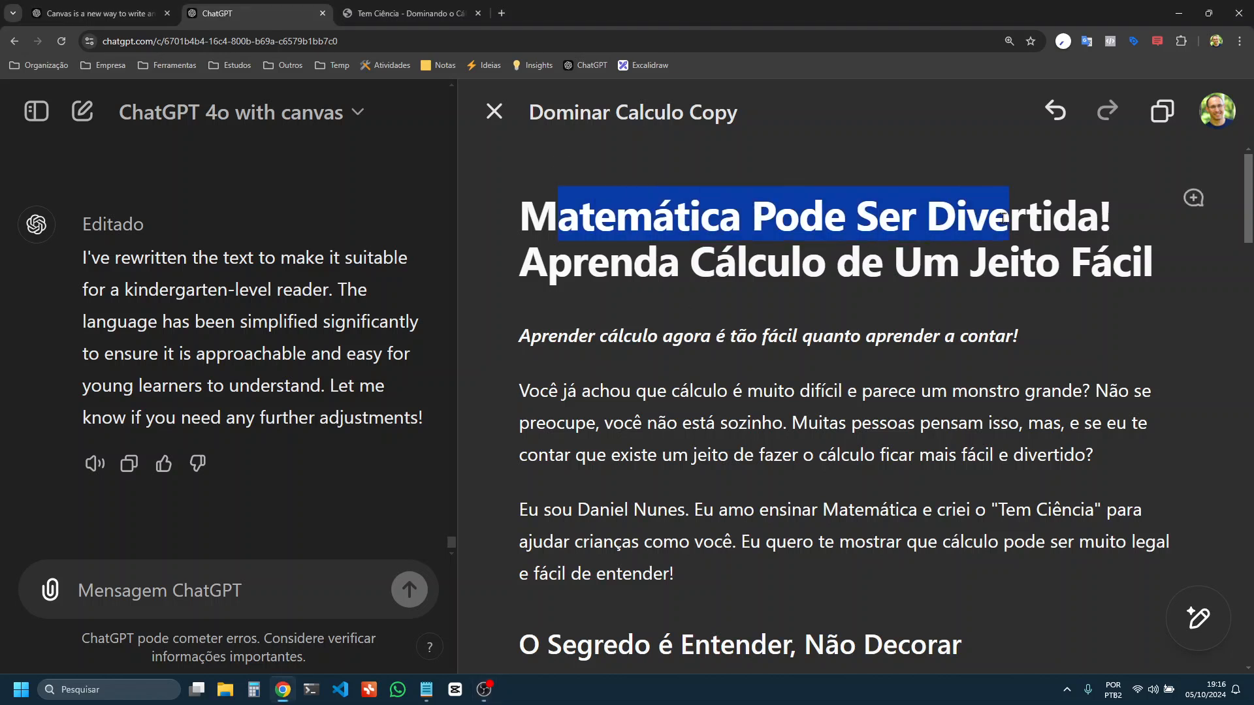
pyautogui.click(578, 270)
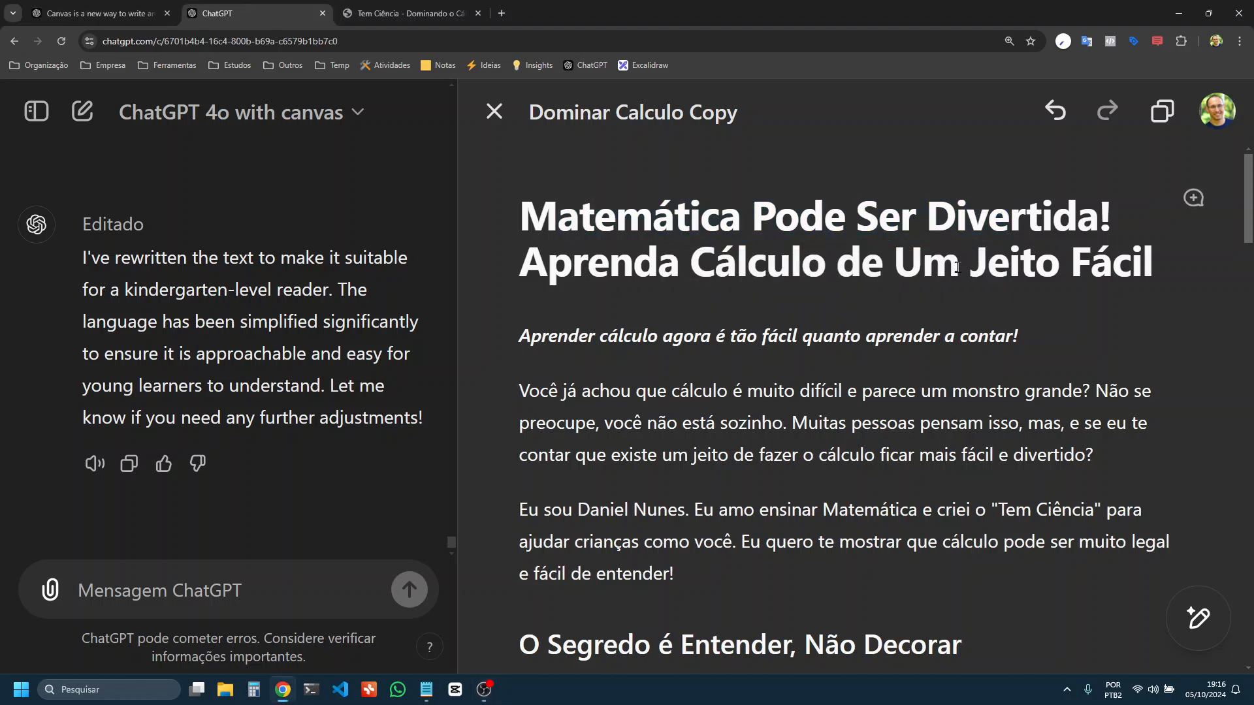
pyautogui.moveTo(542, 336); pyautogui.dragTo(1022, 312)
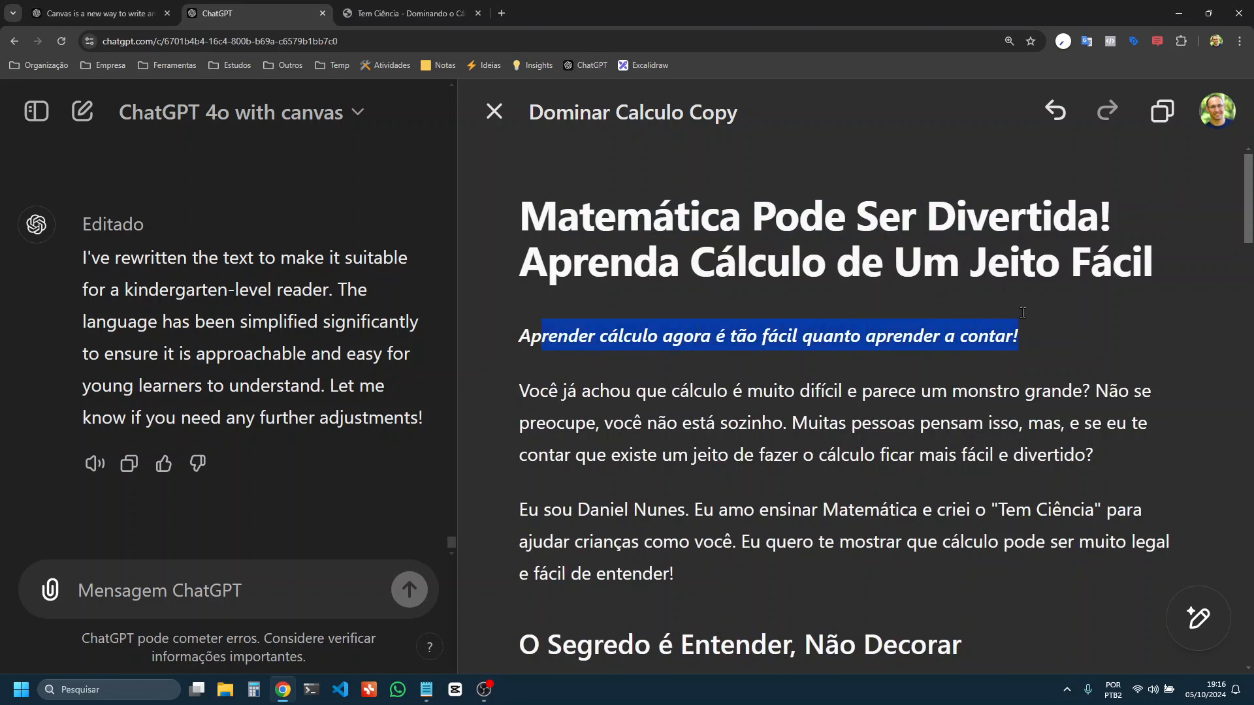
pyautogui.click(993, 337)
pyautogui.doubleClick(975, 336)
pyautogui.click(1019, 335)
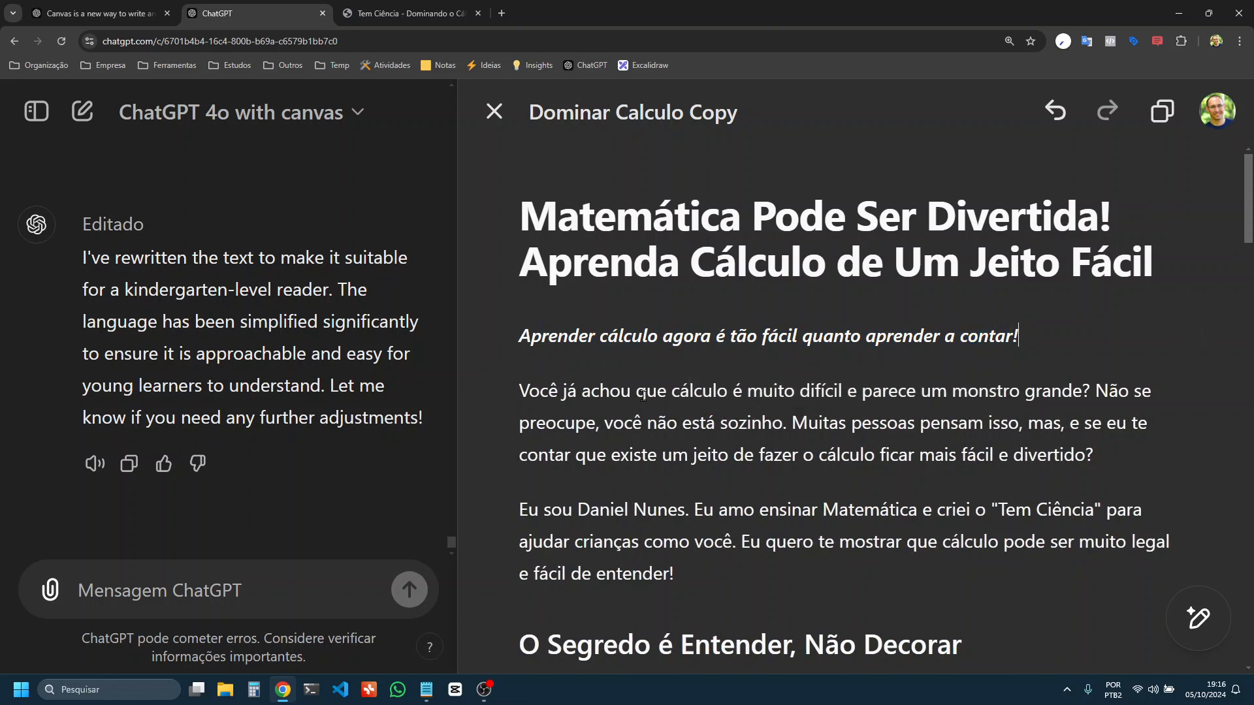
# Examine the simplified opening paragraph starting "Você já achou que cálculo é muito difícil", including the big-monster comparison
pyautogui.scroll(-2, 645, 394)
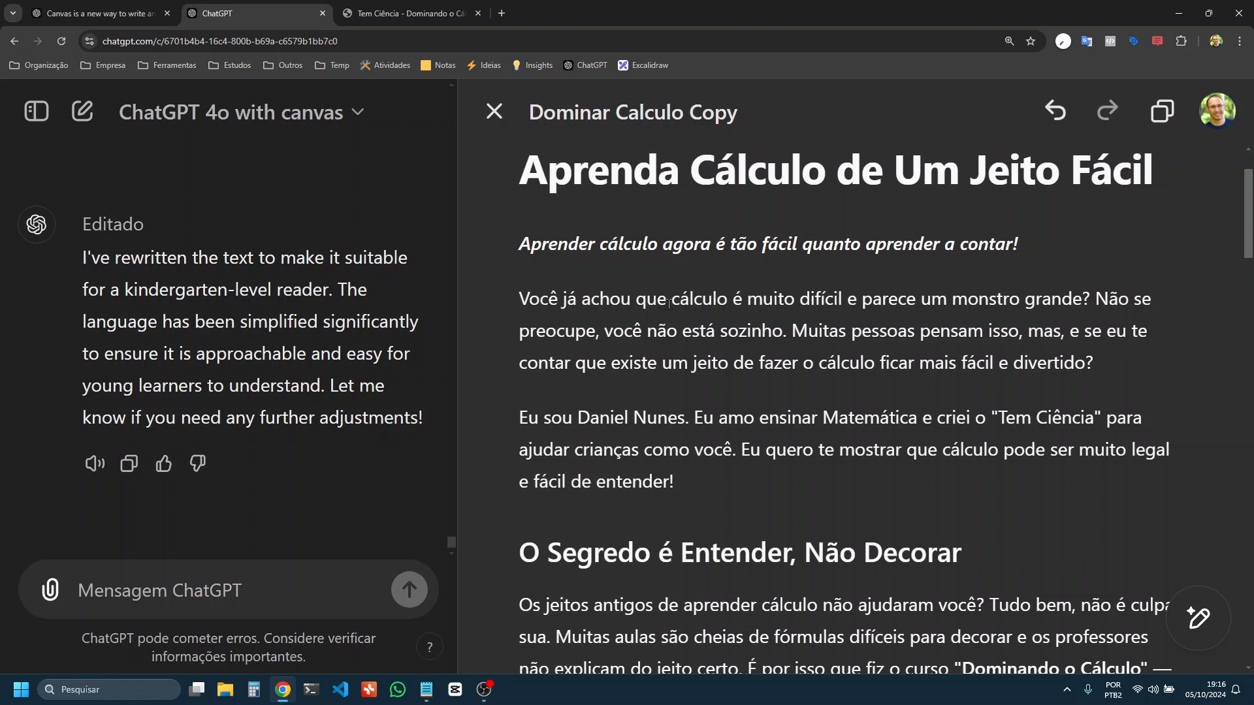
pyautogui.moveTo(1090, 303)
pyautogui.moveTo(550, 296); pyautogui.dragTo(993, 300)
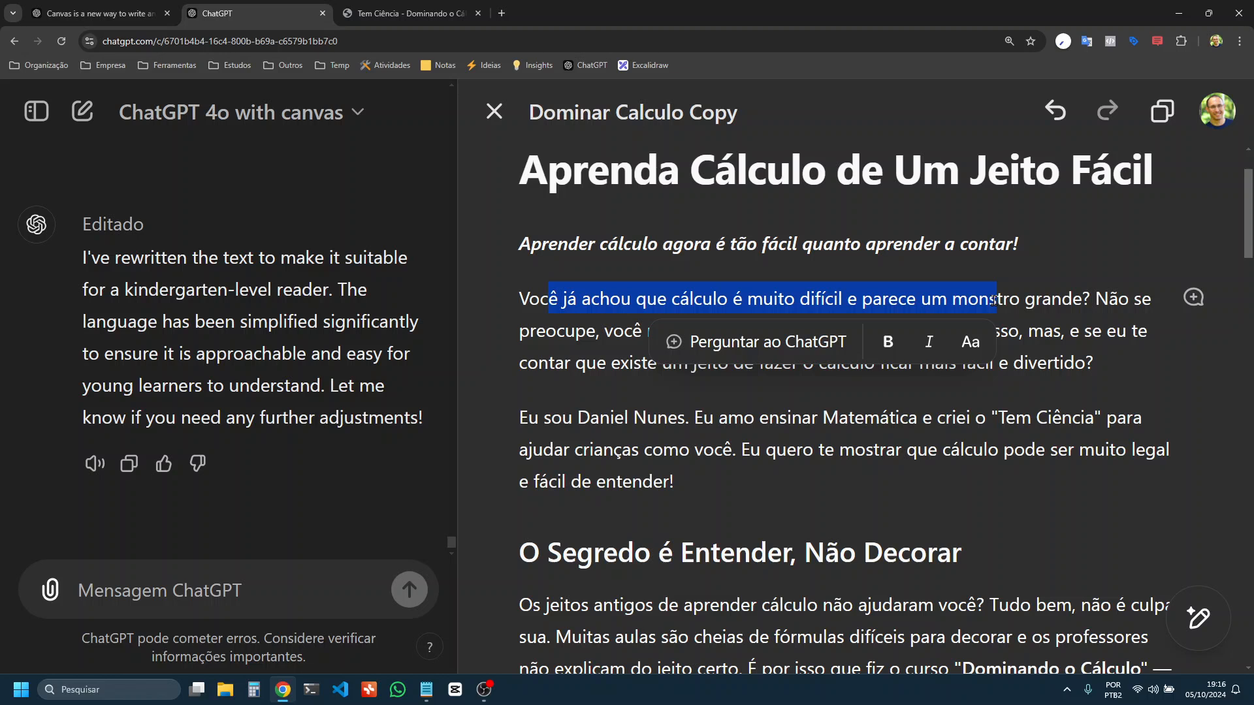
pyautogui.click(582, 305)
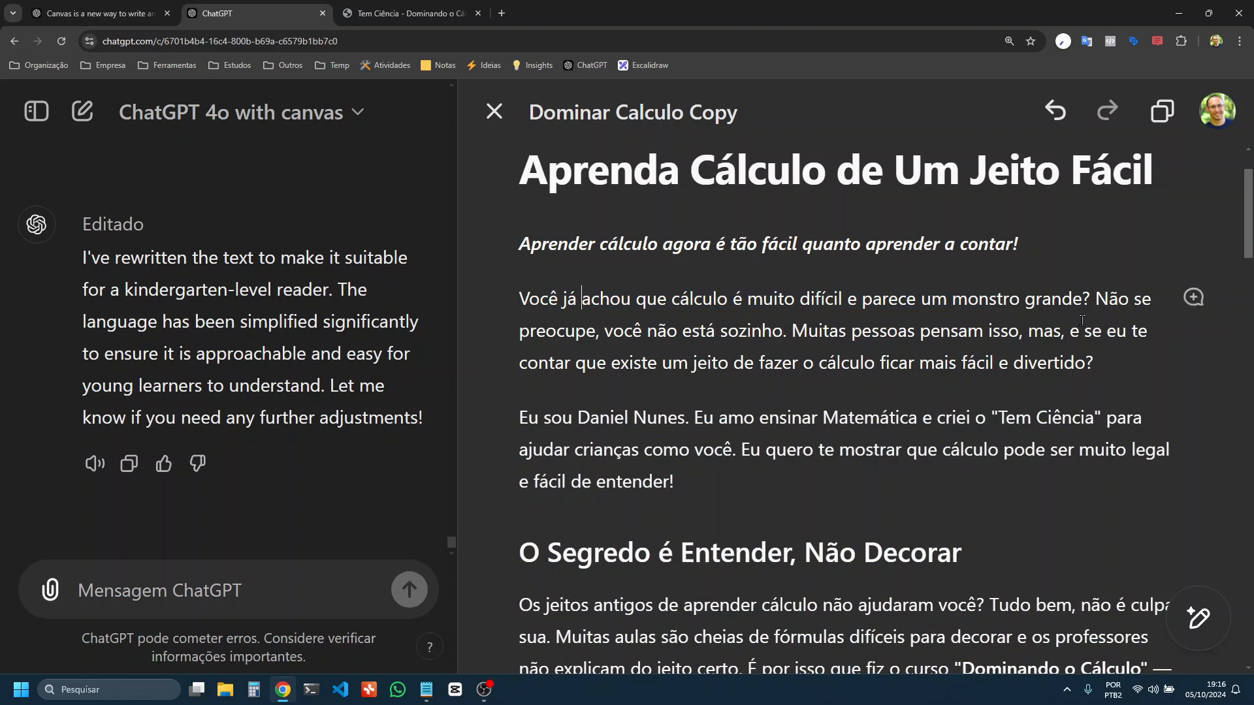
pyautogui.moveTo(1074, 305); pyautogui.dragTo(926, 300)
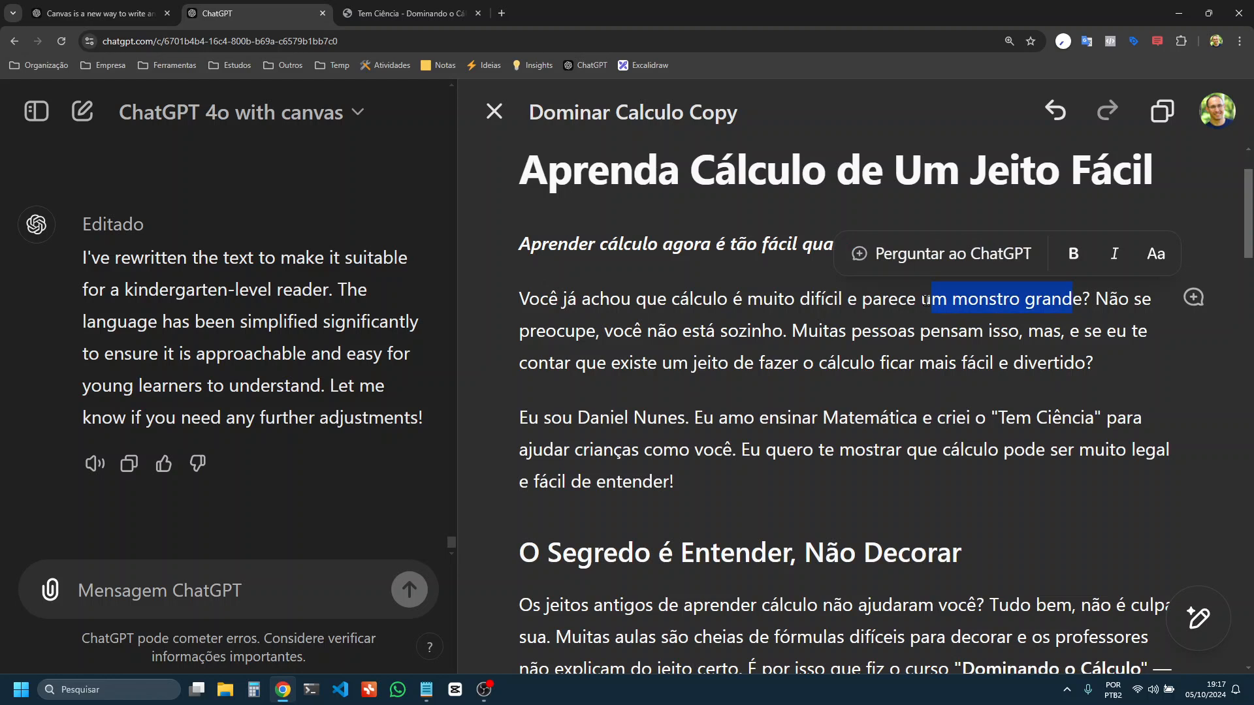
pyautogui.click(534, 312)
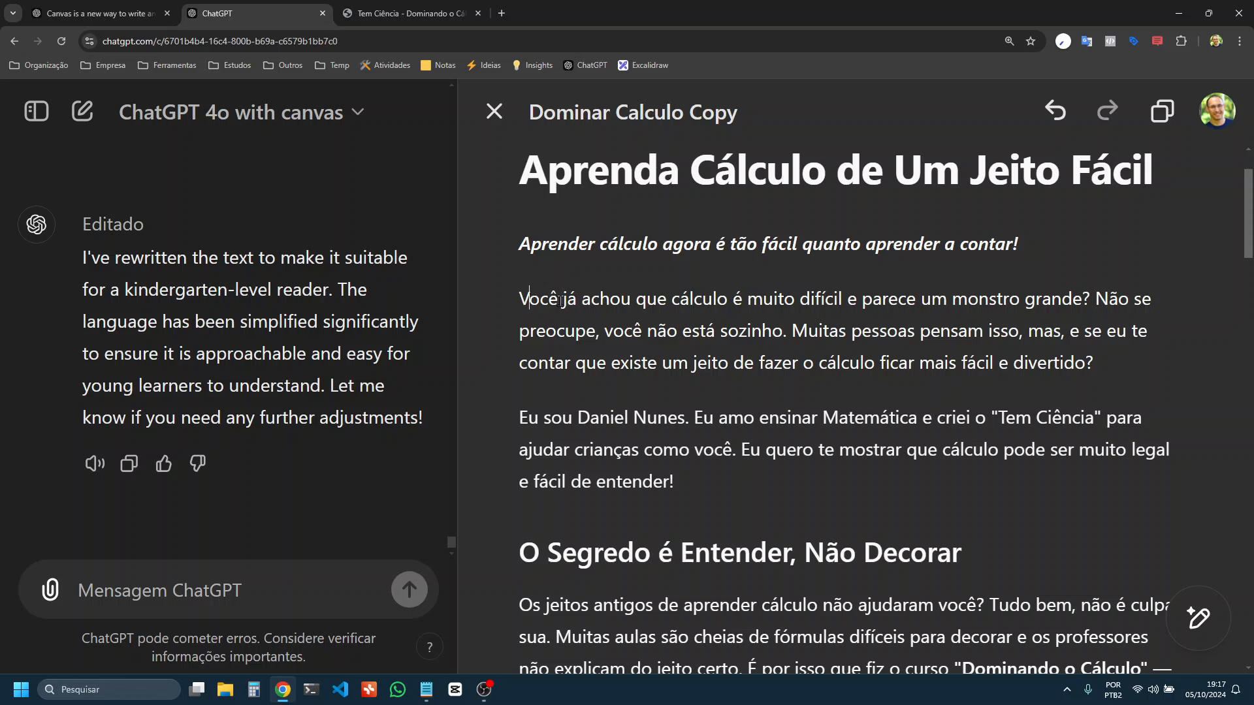
pyautogui.moveTo(658, 301); pyautogui.dragTo(1037, 302)
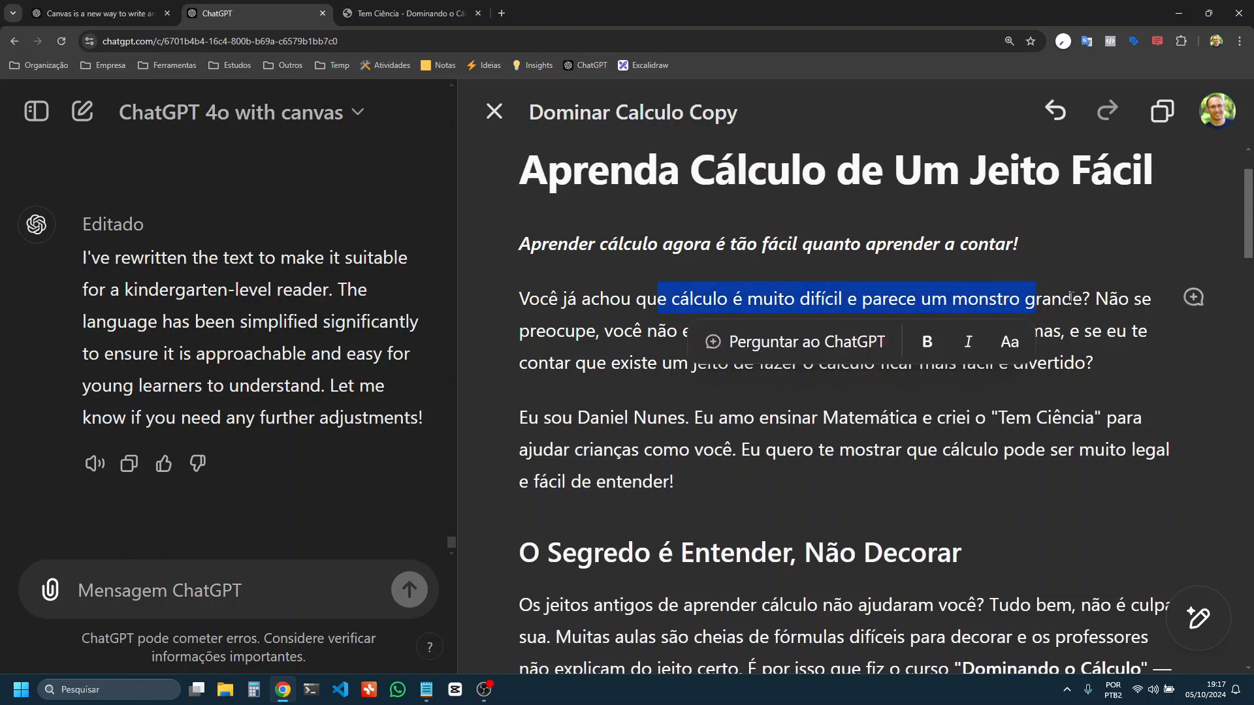
pyautogui.click(1094, 295)
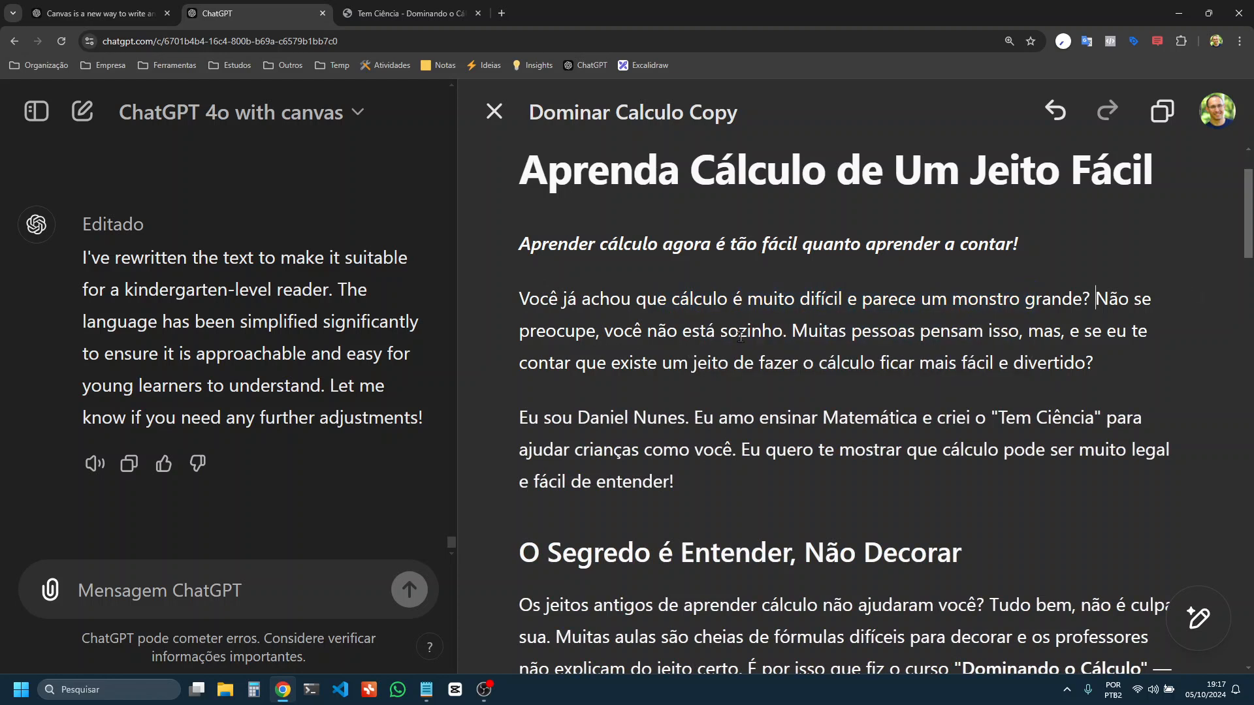
# Read the preschool-level opening and the author's introduction, undoing the accidental text move in the introduction
pyautogui.moveTo(788, 330); pyautogui.dragTo(958, 359)
pyautogui.moveTo(1092, 363); pyautogui.dragTo(872, 331)
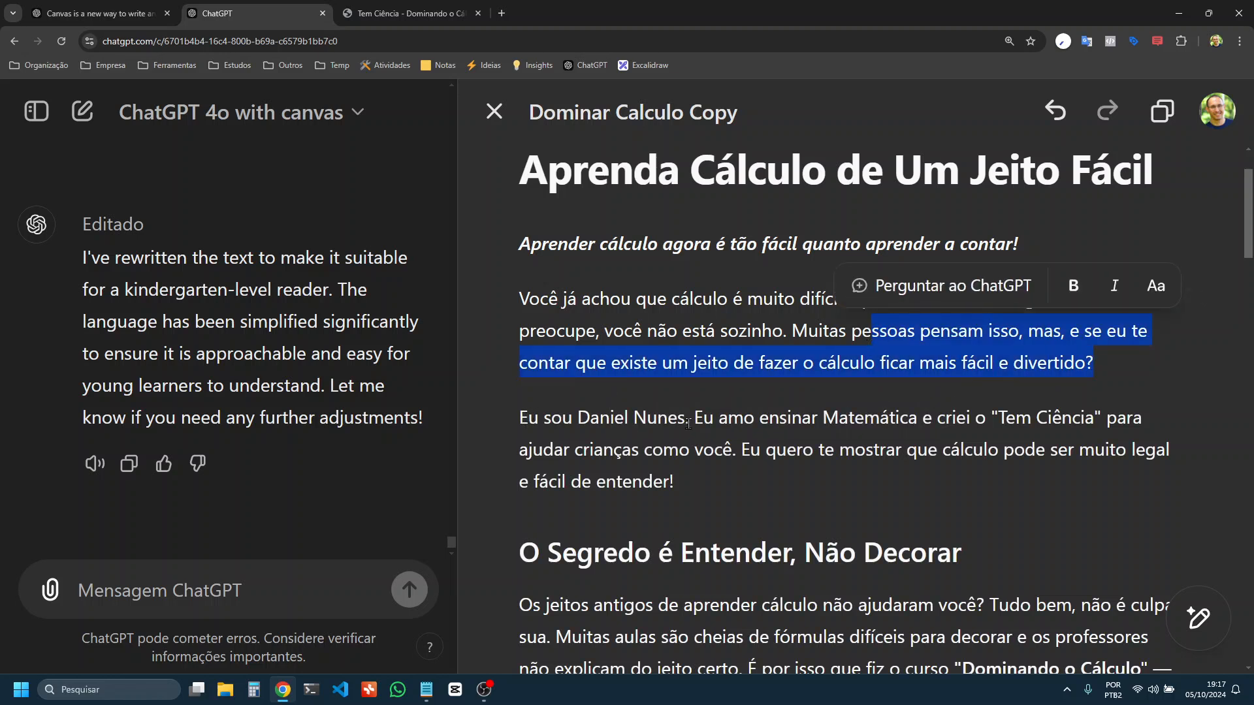
pyautogui.moveTo(690, 417); pyautogui.dragTo(782, 451)
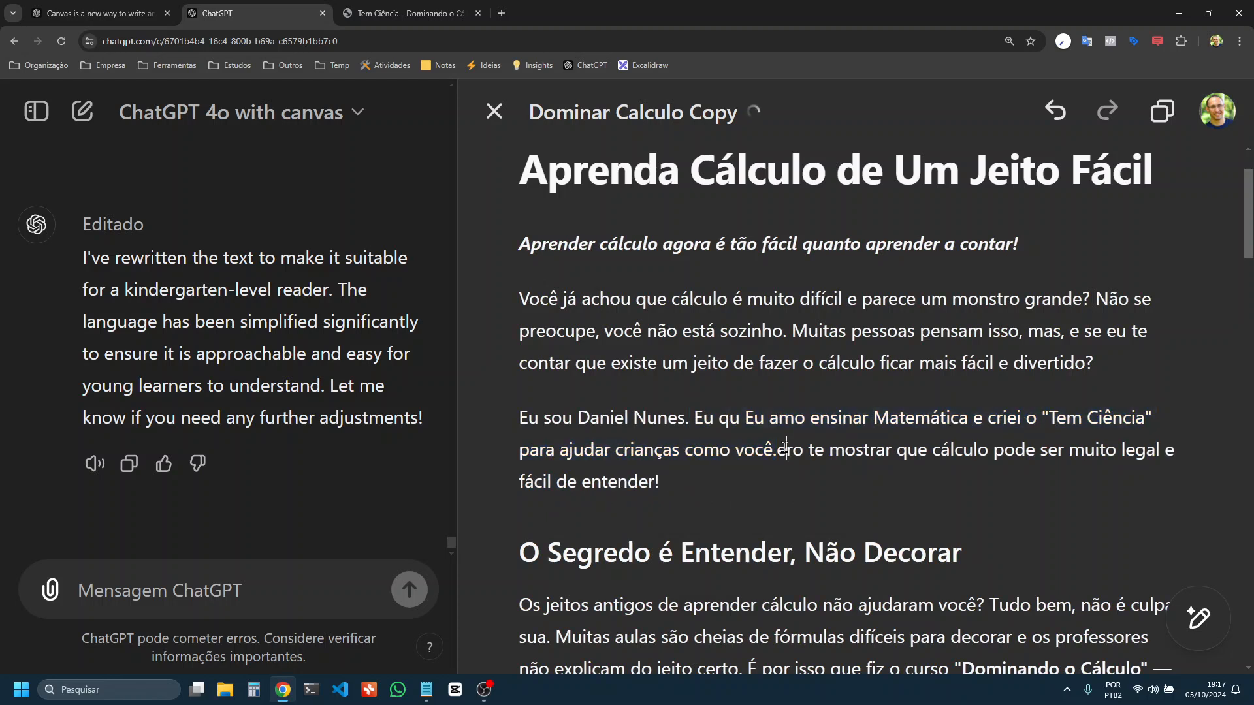
pyautogui.hotkey('ctrl', 'z')
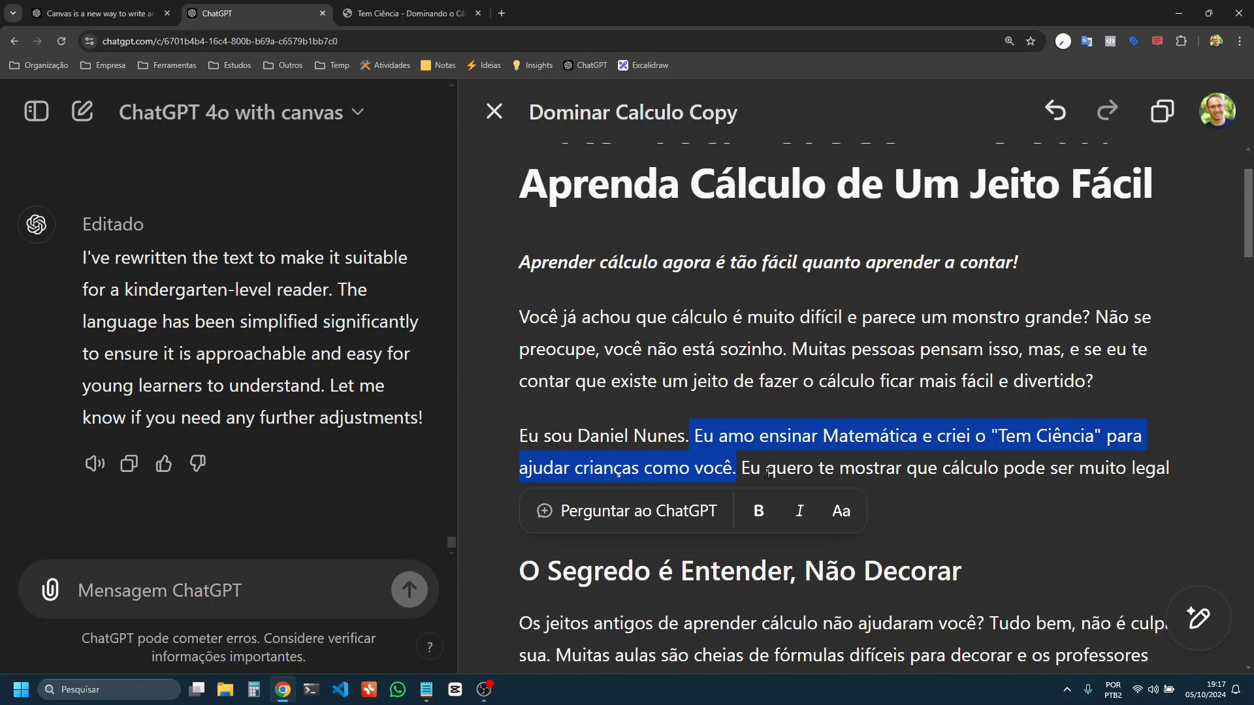
pyautogui.click(770, 470)
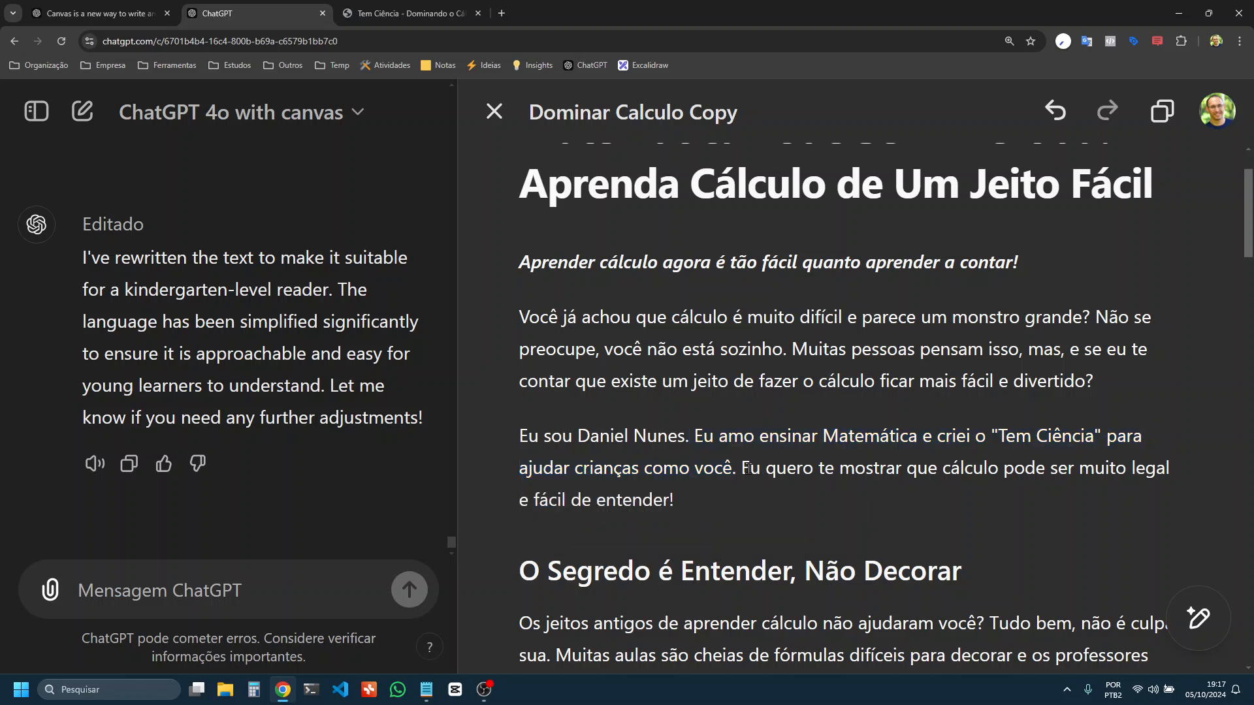
pyautogui.scroll(-1, 746, 469)
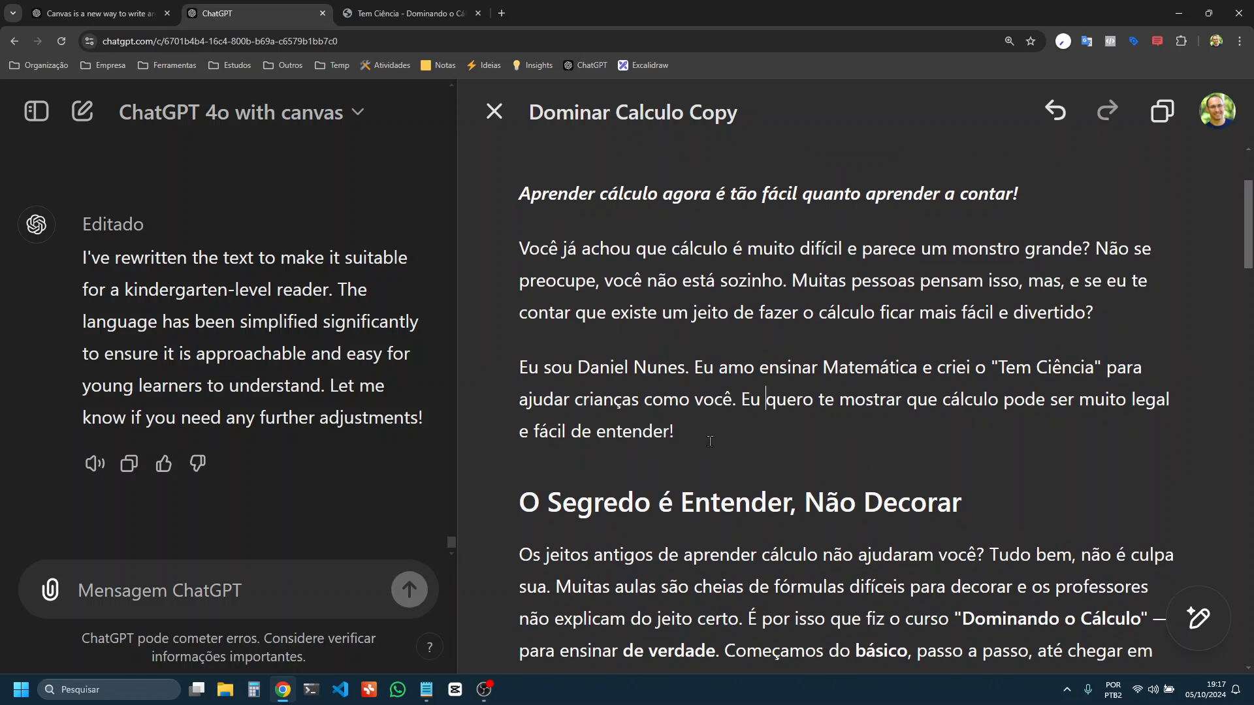
# Change the copy's reading level to college level
pyautogui.moveTo(1199, 618)
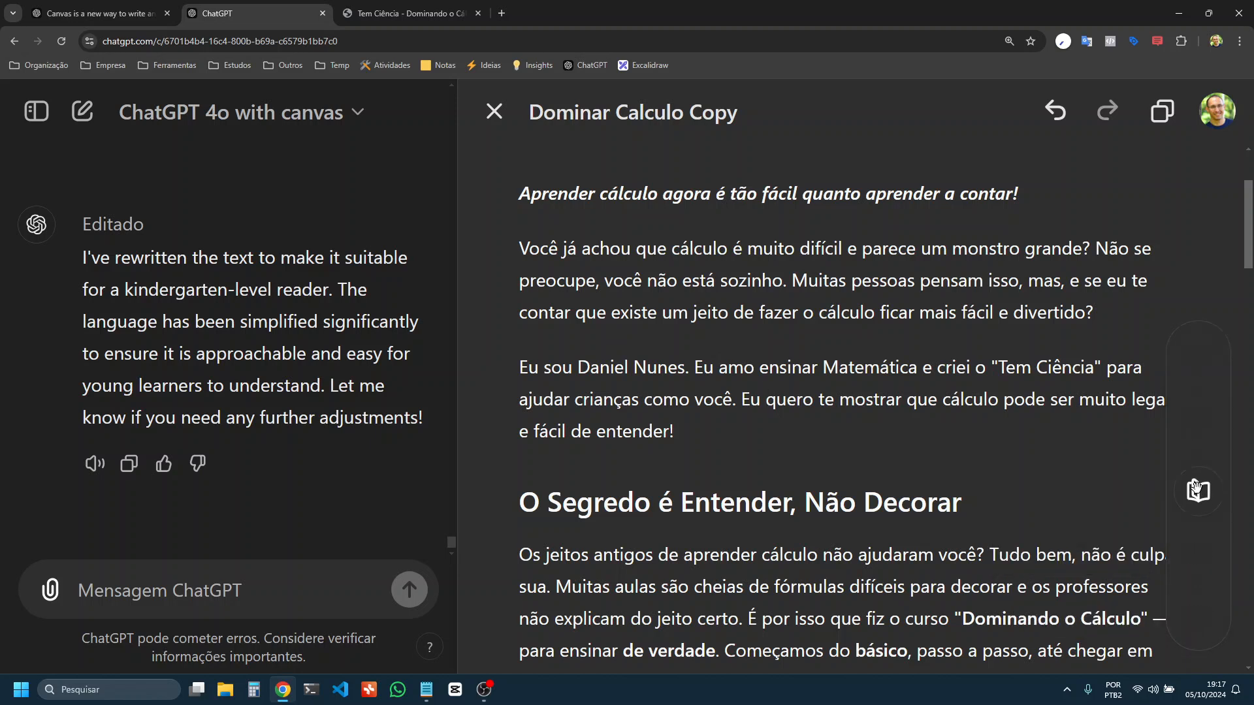
pyautogui.click(1191, 491)
pyautogui.moveTo(1198, 457); pyautogui.dragTo(1197, 427)
pyautogui.click(1197, 428)
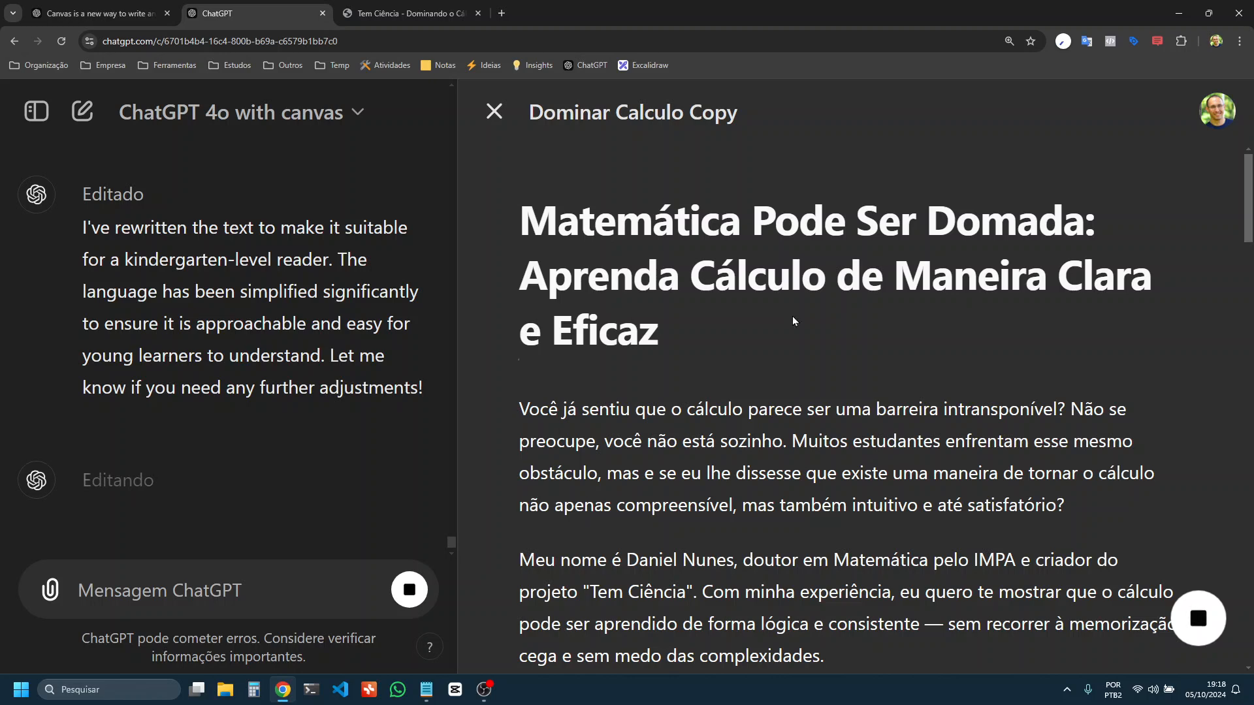
pyautogui.scroll(-3, 540, 350)
pyautogui.scroll(3, 540, 350)
# Select the whole title and ask ChatGPT to rewrite it with the prompt "Elabore uma outra headline"
pyautogui.moveTo(1080, 227); pyautogui.dragTo(547, 204)
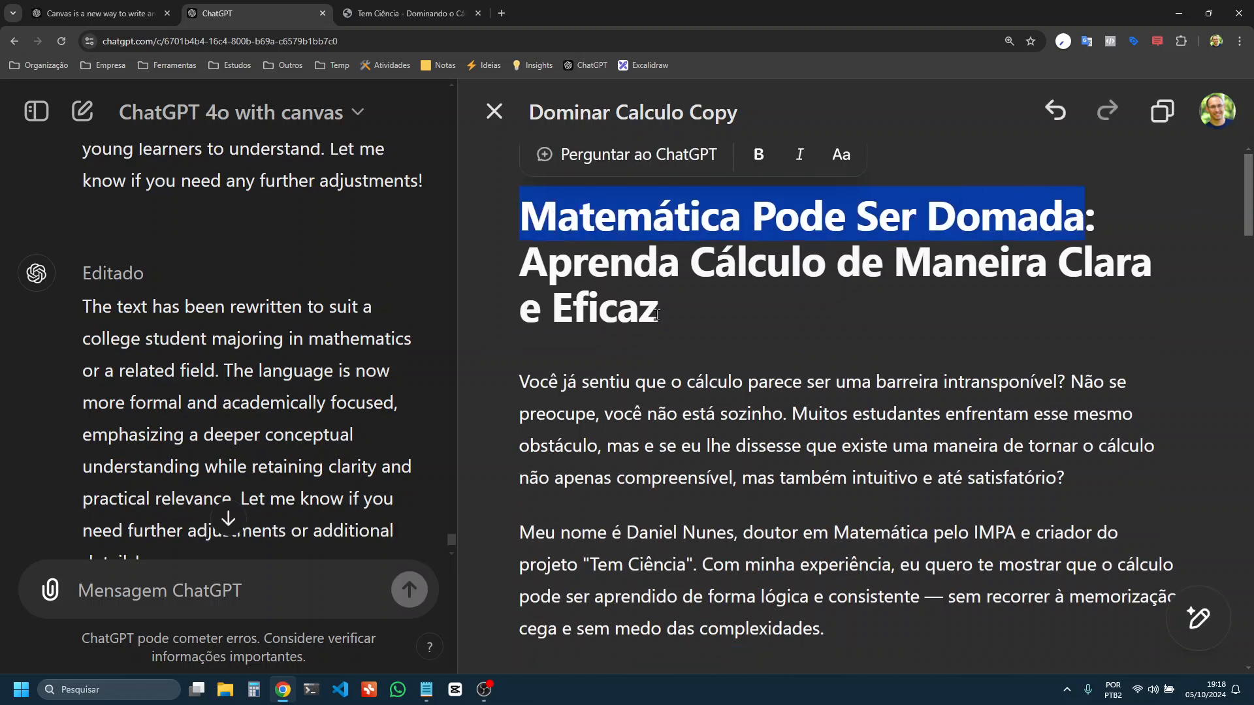
pyautogui.moveTo(677, 320); pyautogui.dragTo(604, 179)
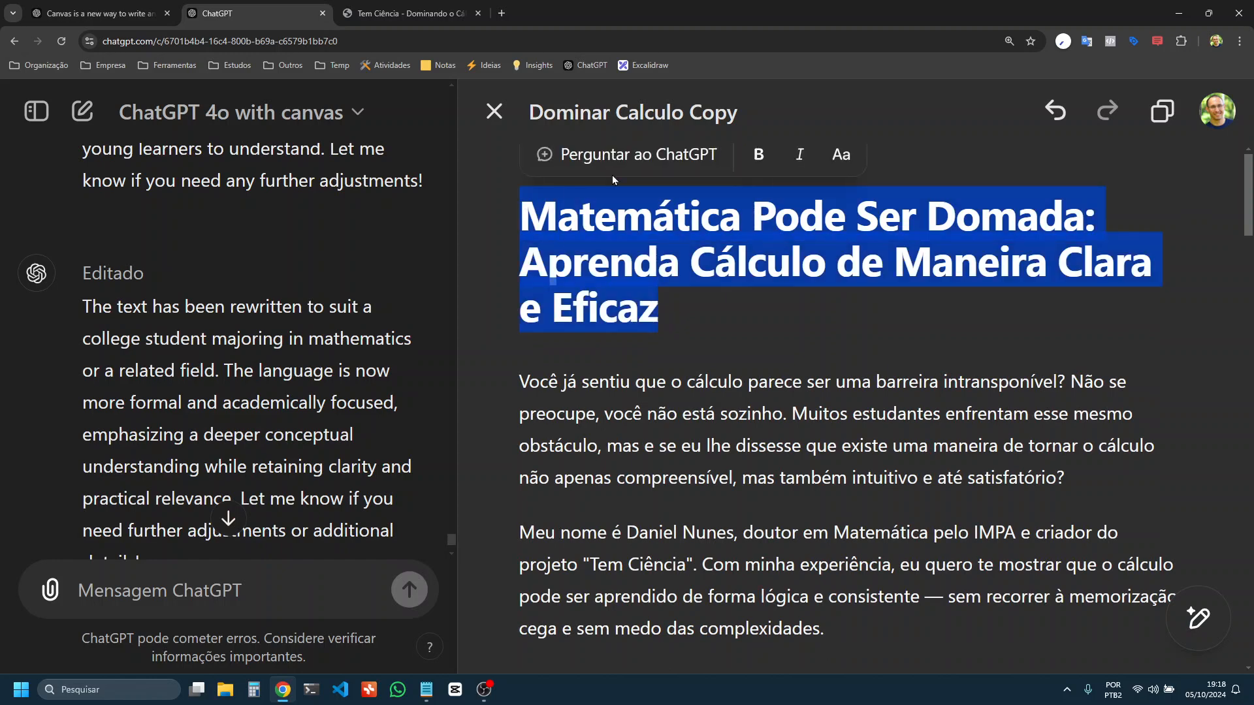
pyautogui.click(623, 171)
pyautogui.write('Elab')
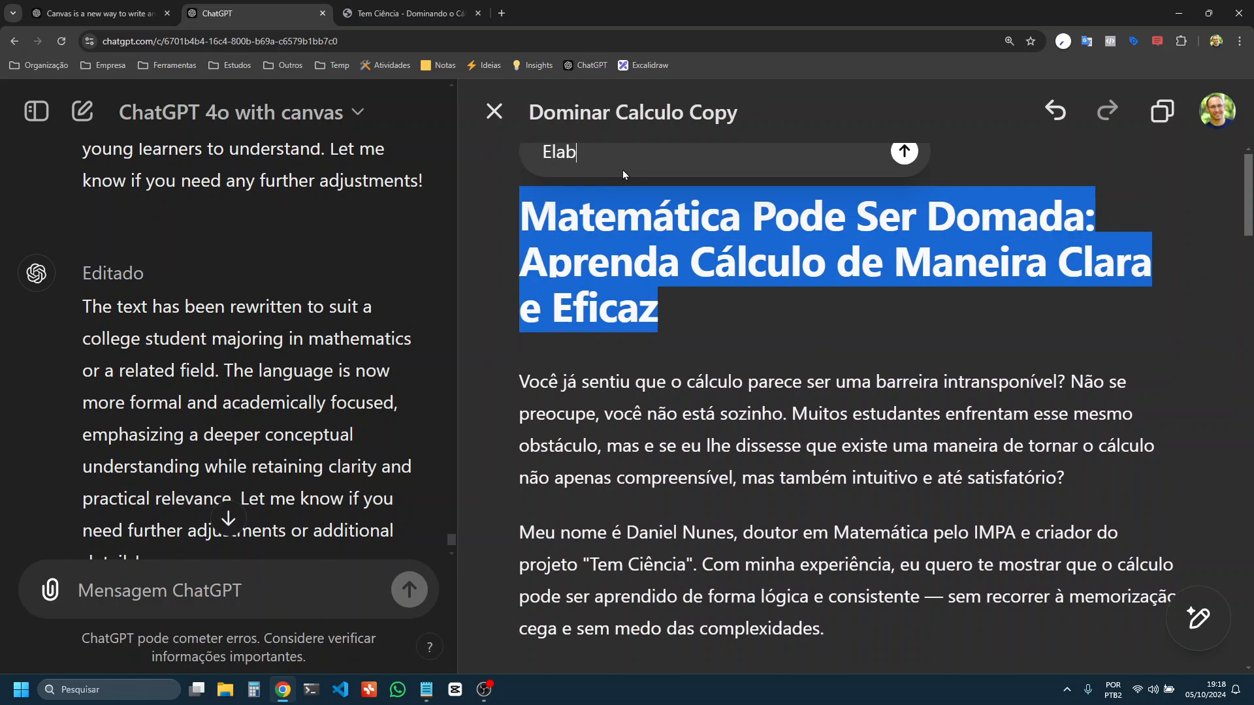
pyautogui.write('ore uma outra headline')
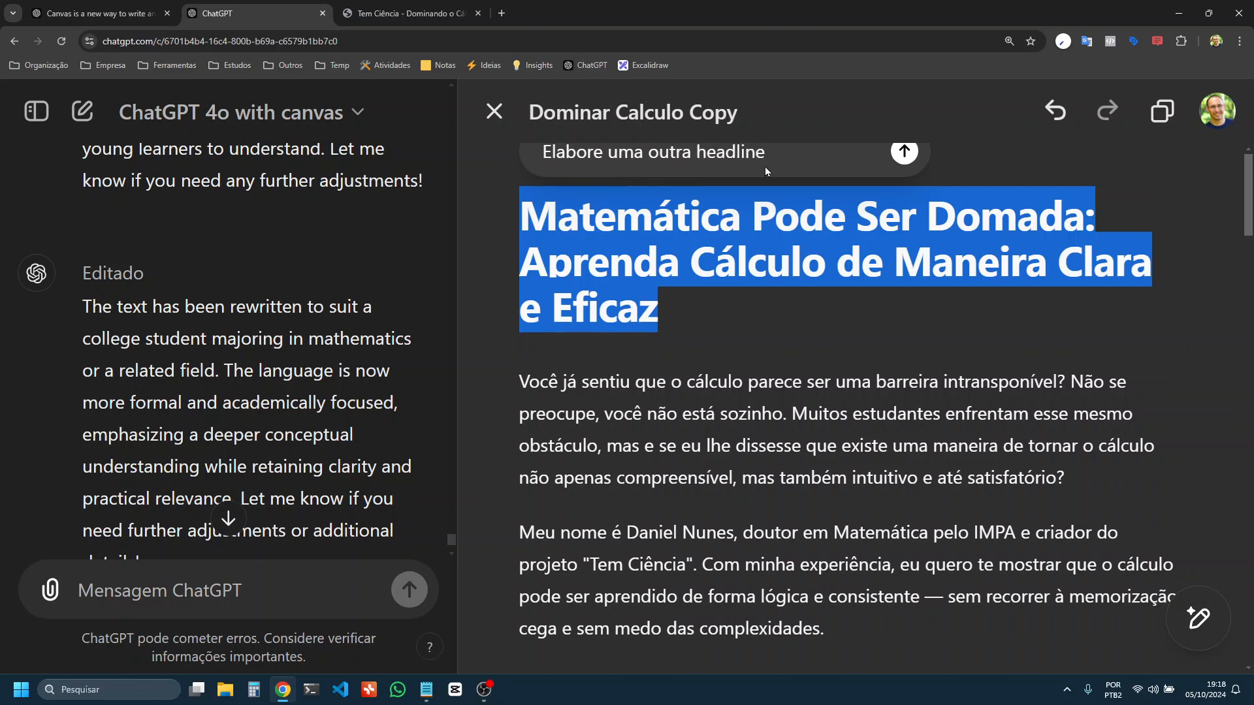
pyautogui.click(908, 153)
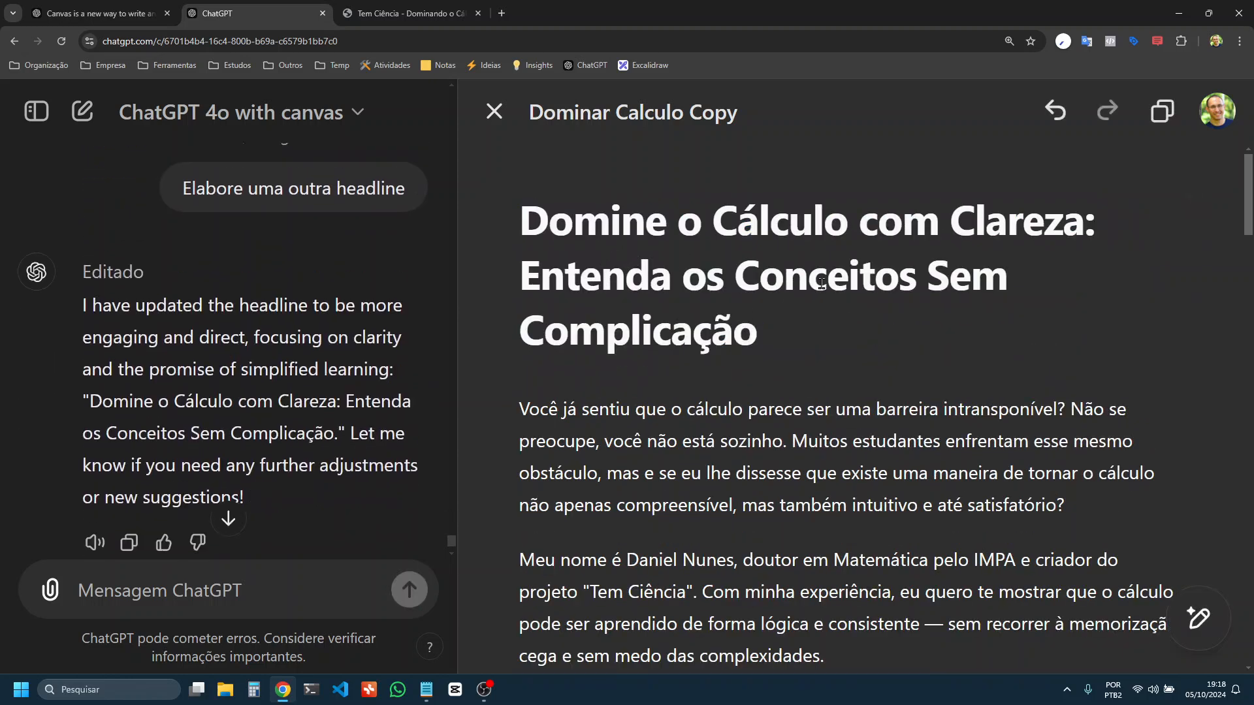
# Add the line "Agora aprender cálculo ficou tão fácil quanto a tabuada." as a new paragraph below the headline
pyautogui.press('Return')
pyautogui.write('A')
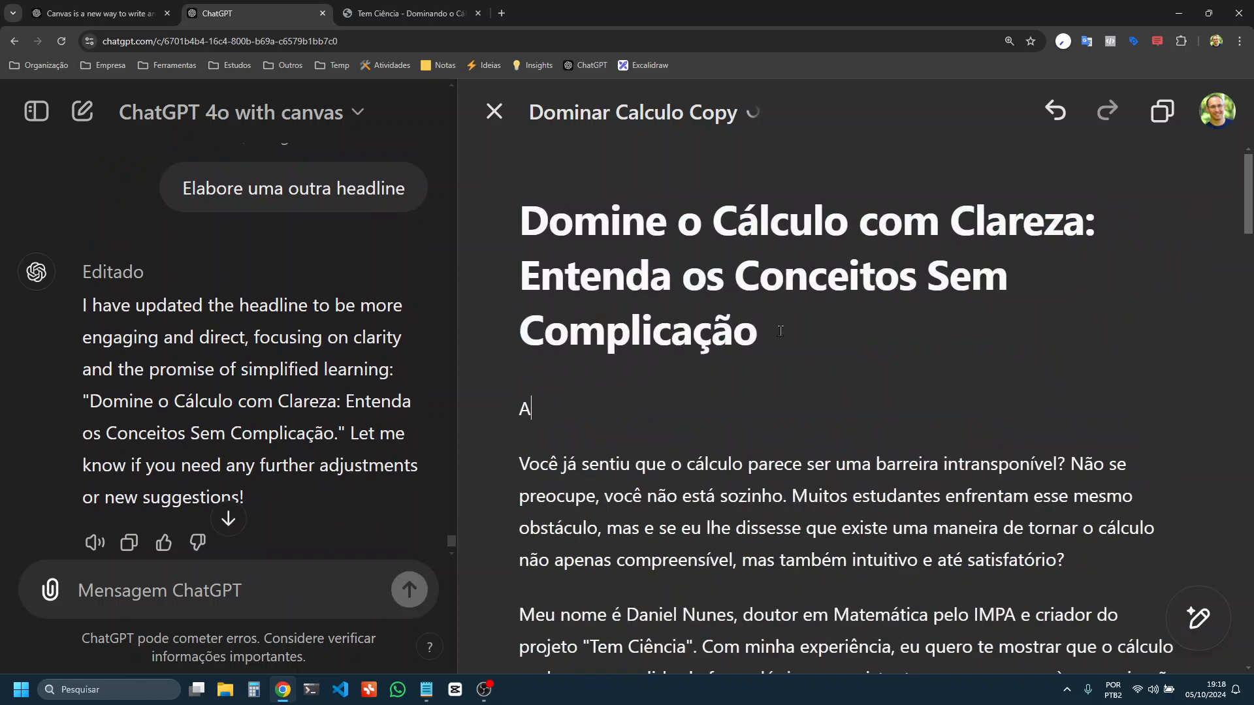
pyautogui.write('gora aprender ')
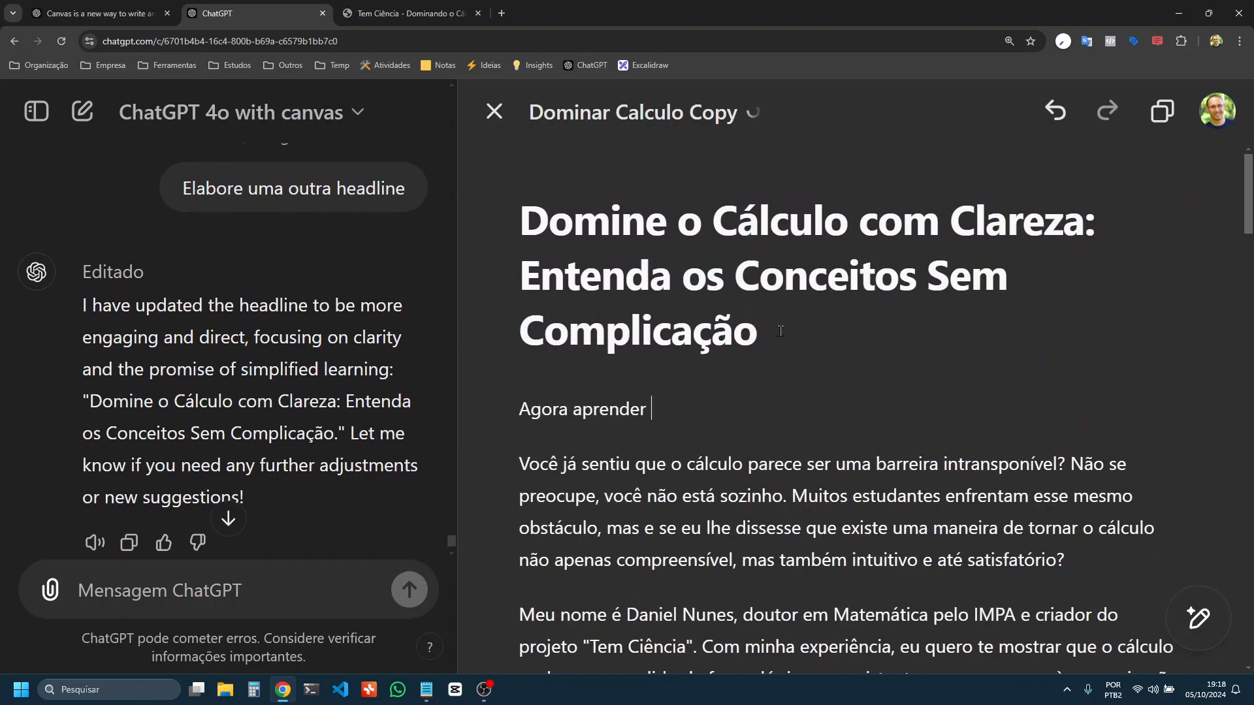
pyautogui.write('cálculo ficou tão fácil qu')
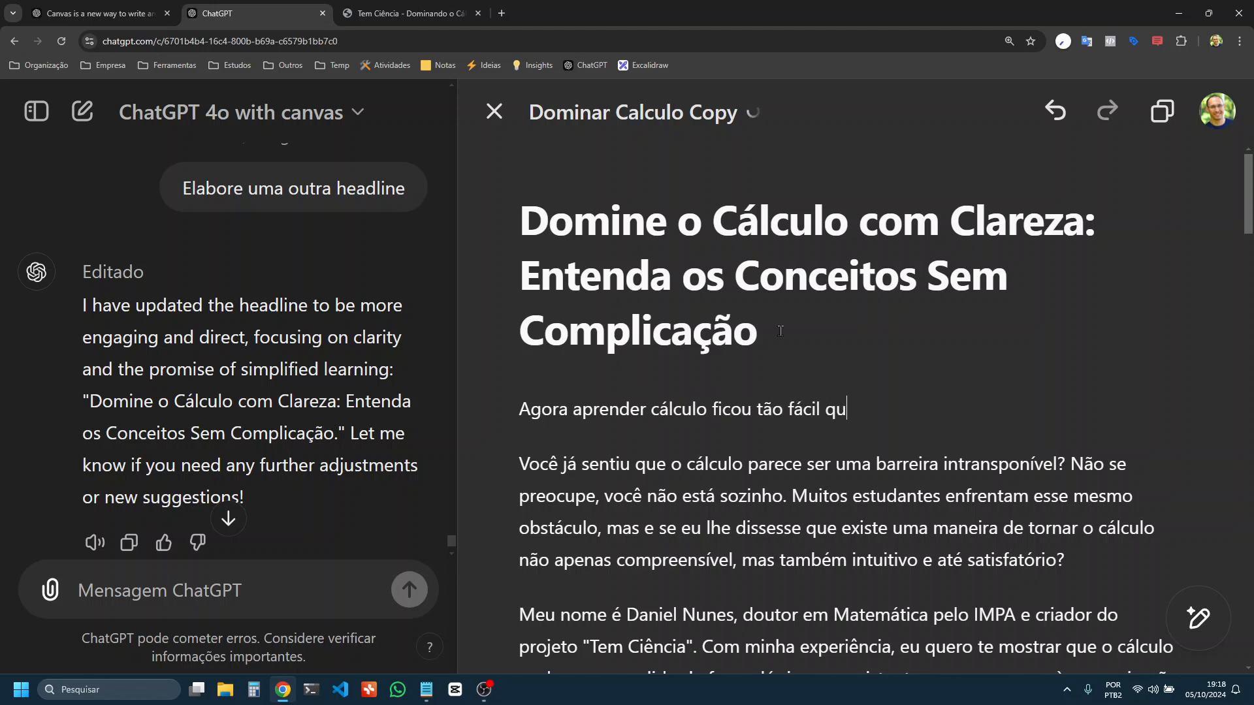
pyautogui.write('anto a tabuada.')
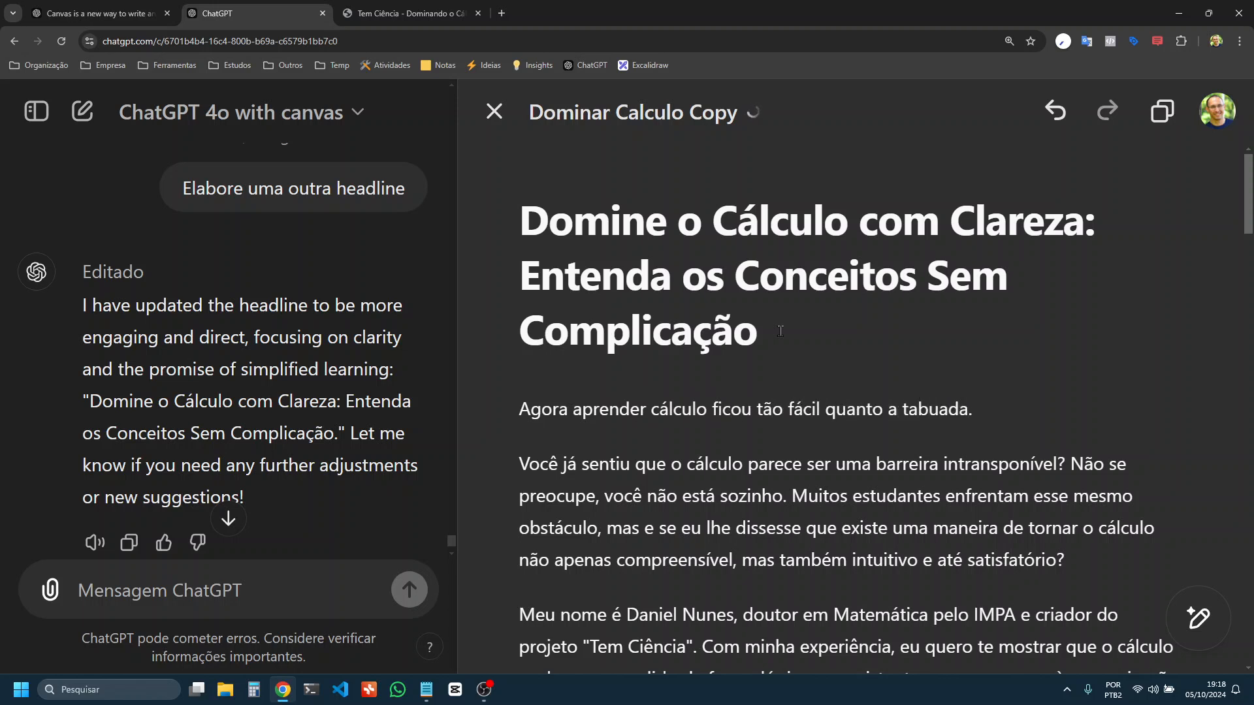
# Format the new line below the headline in bold and italic
pyautogui.hotkey('shift', 'Home')
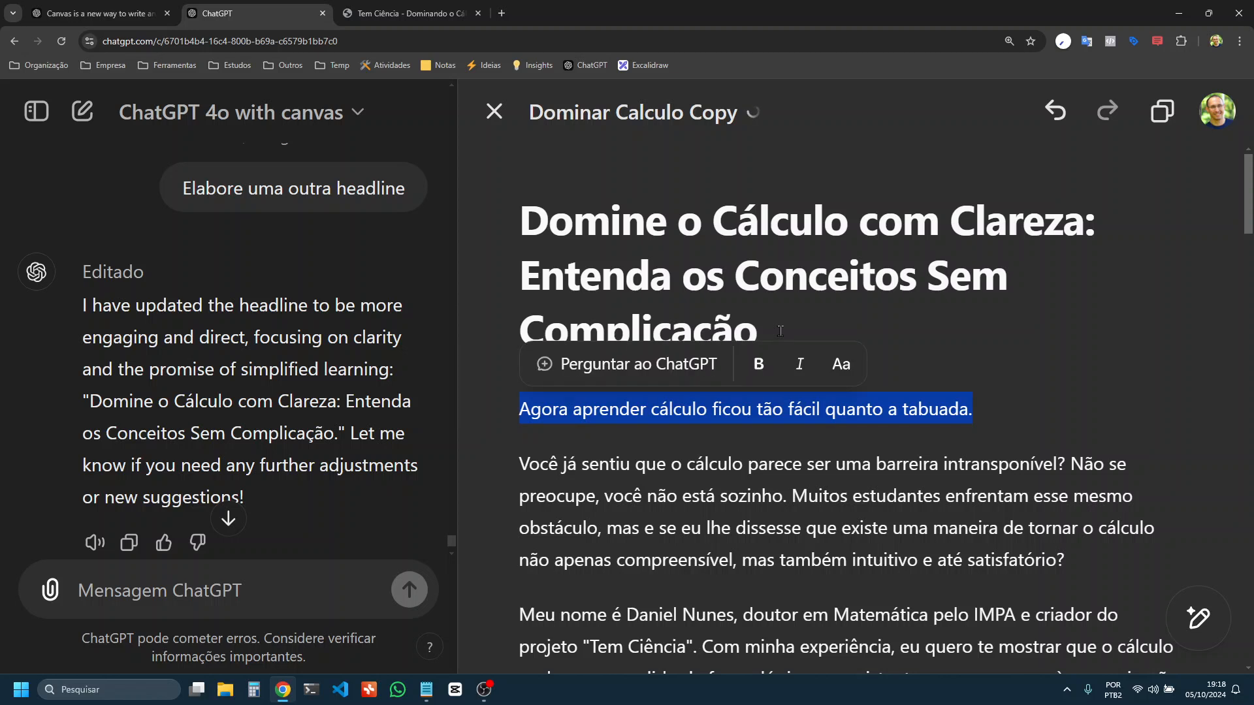
pyautogui.click(756, 361)
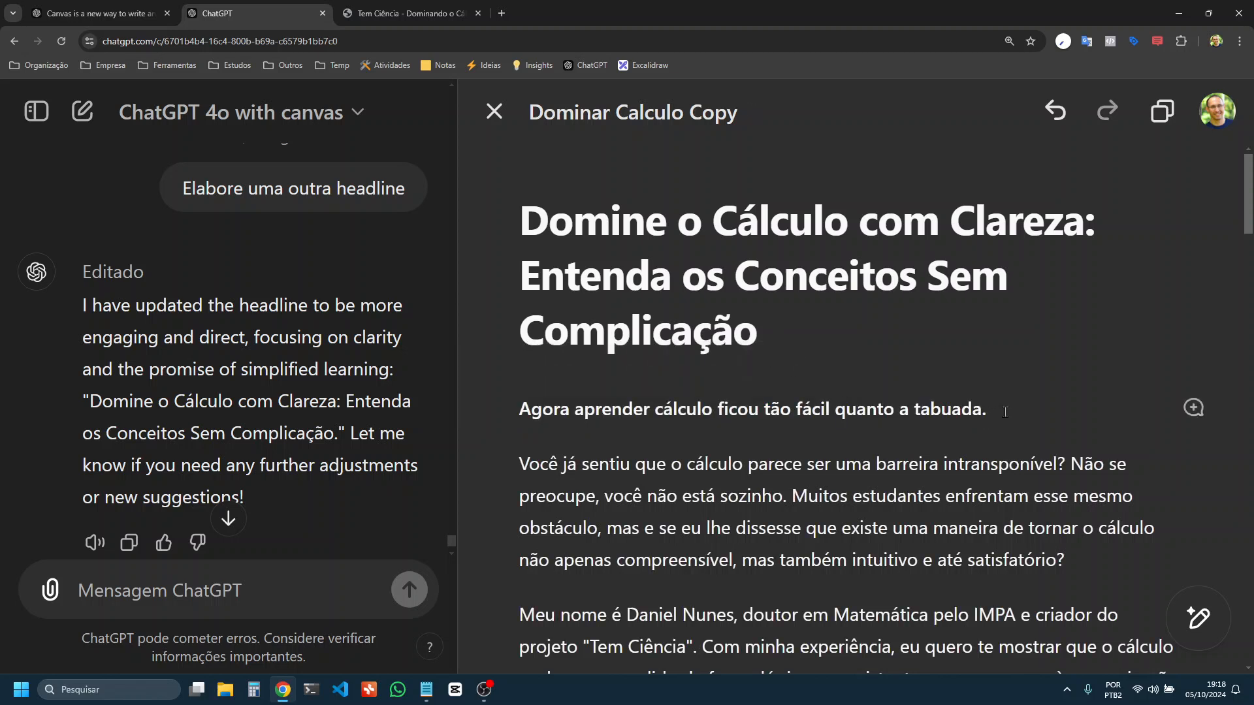
pyautogui.hotkey('shift', 'Home')
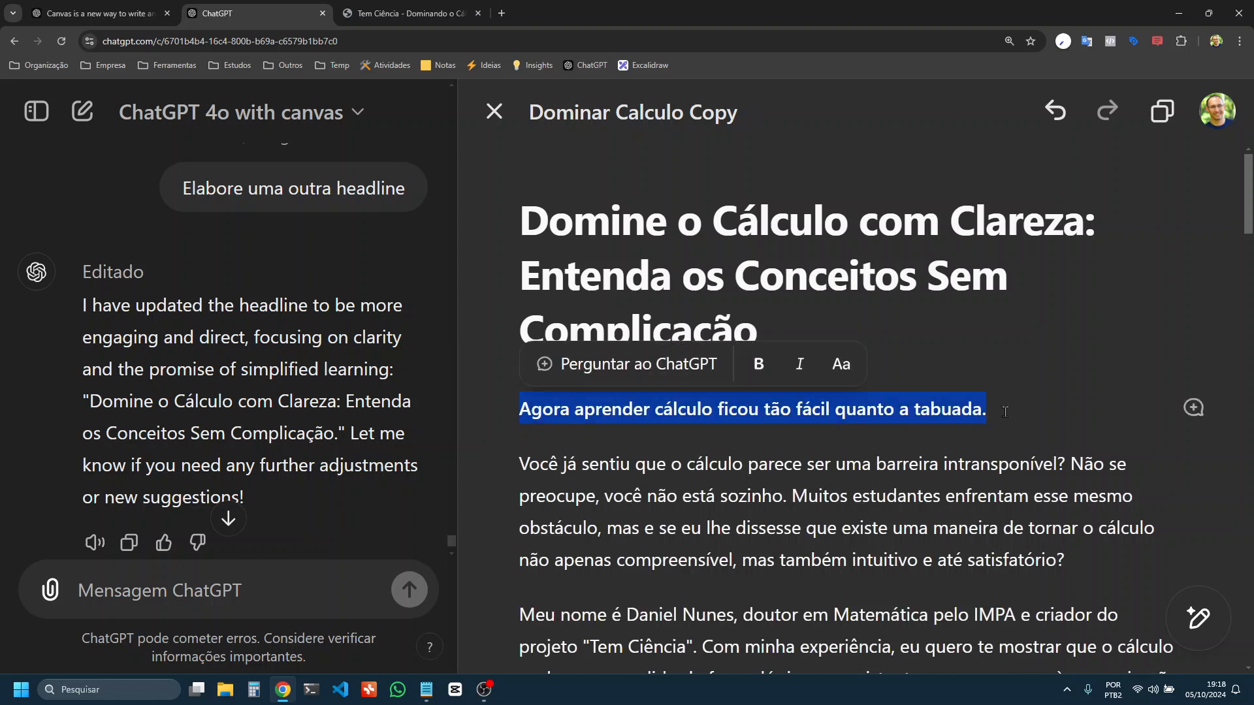
pyautogui.click(799, 363)
# Review the headline, paragraphs and section titles of the copy, checking wording and formatting
pyautogui.moveTo(1198, 617)
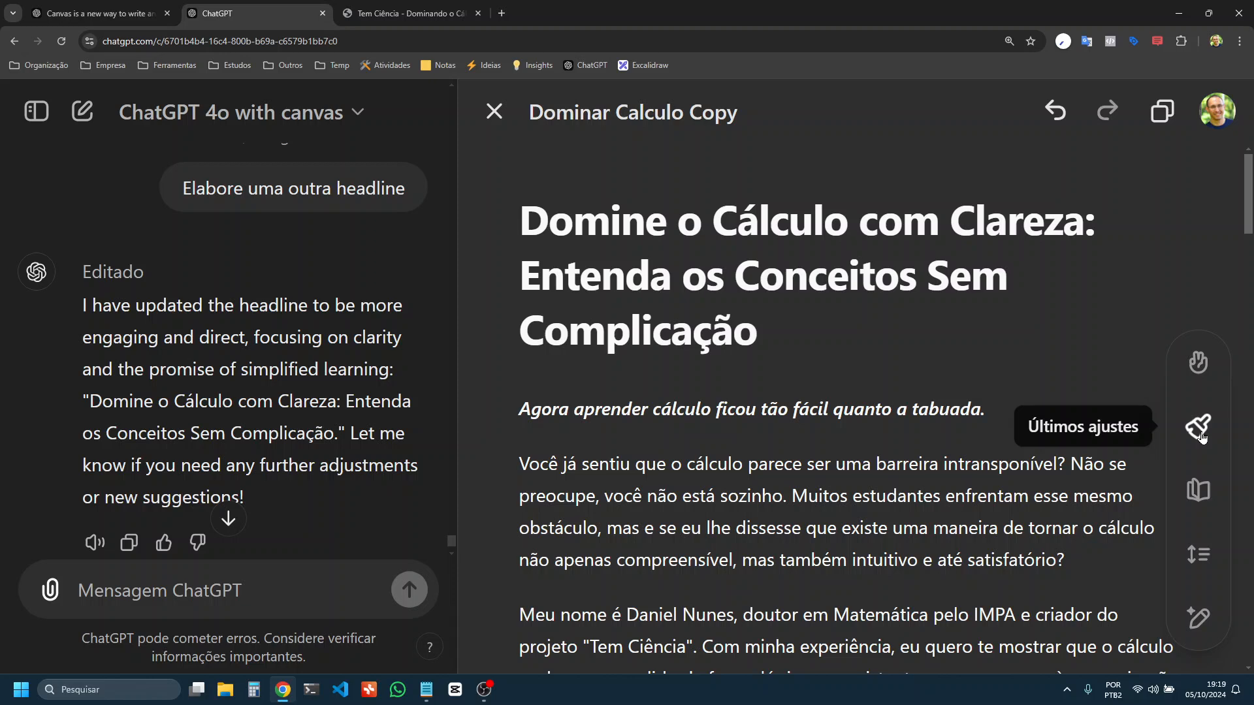
pyautogui.tripleClick(665, 219)
pyautogui.scroll(-2, 697, 302)
pyautogui.scroll(-1, 698, 302)
pyautogui.moveTo(558, 431); pyautogui.dragTo(660, 439)
pyautogui.scroll(-7, 562, 441)
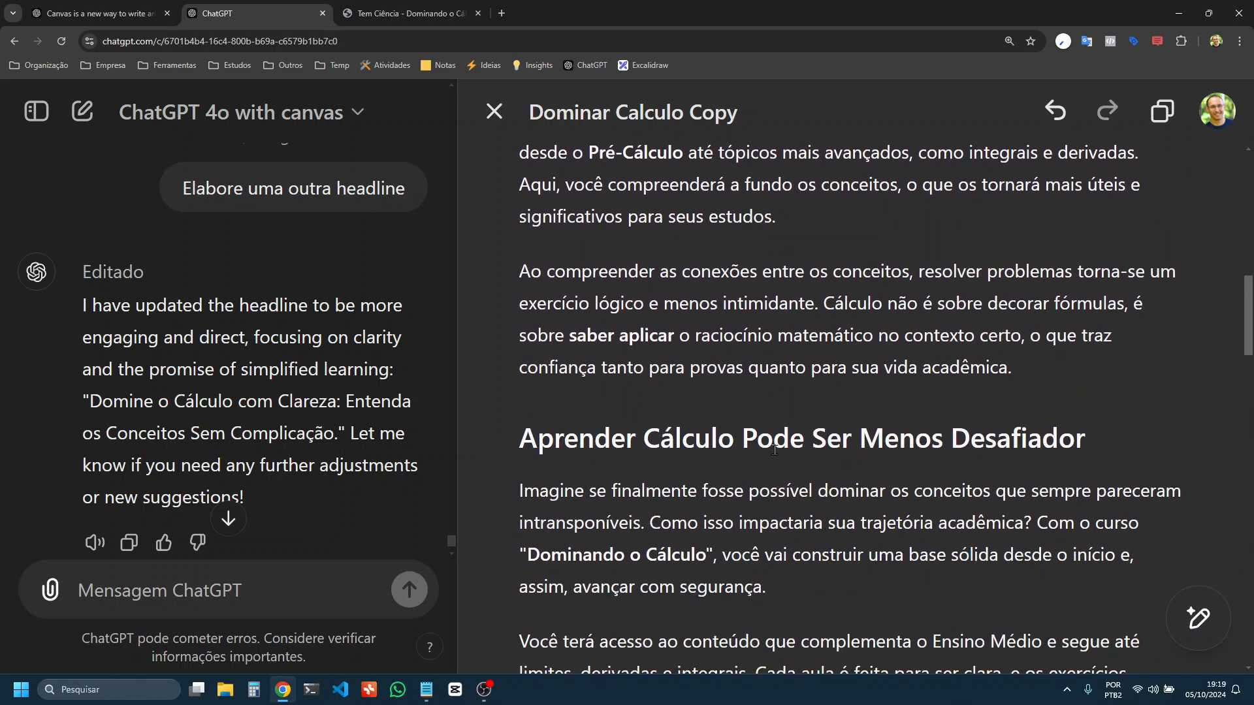
pyautogui.scroll(10, 774, 450)
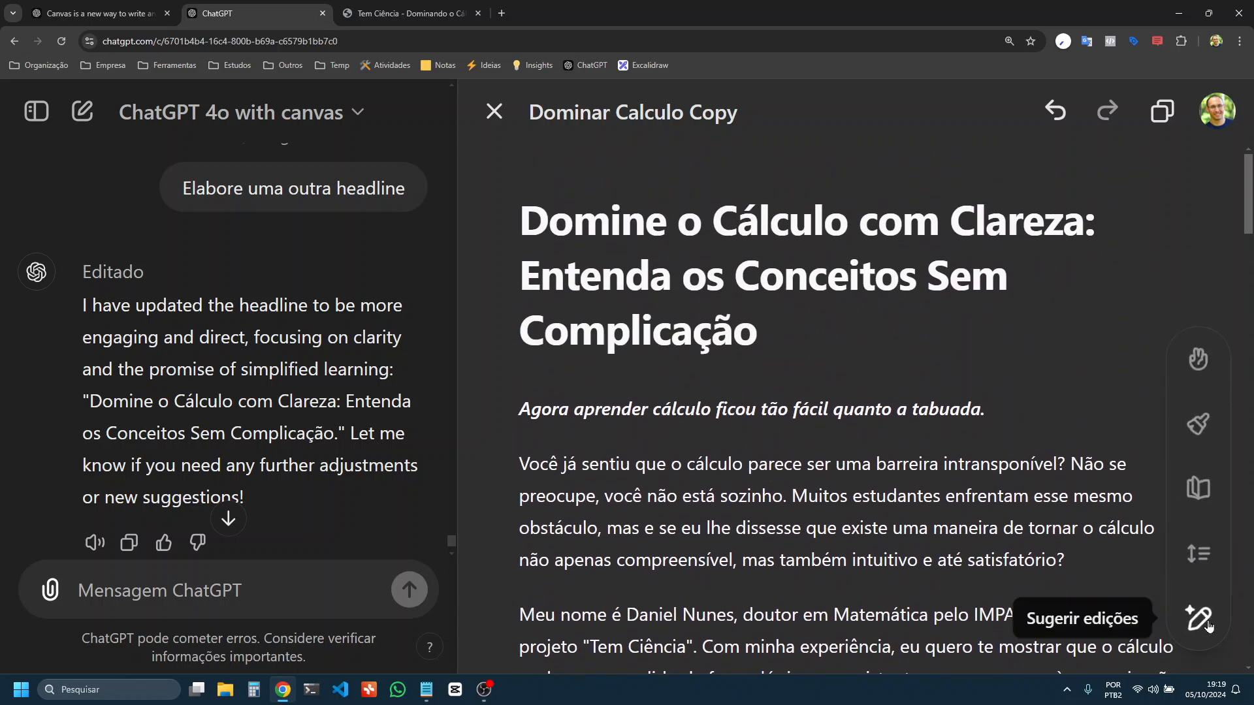
# Apply the "Últimos ajustes" final polish to the whole copy
pyautogui.click(1202, 426)
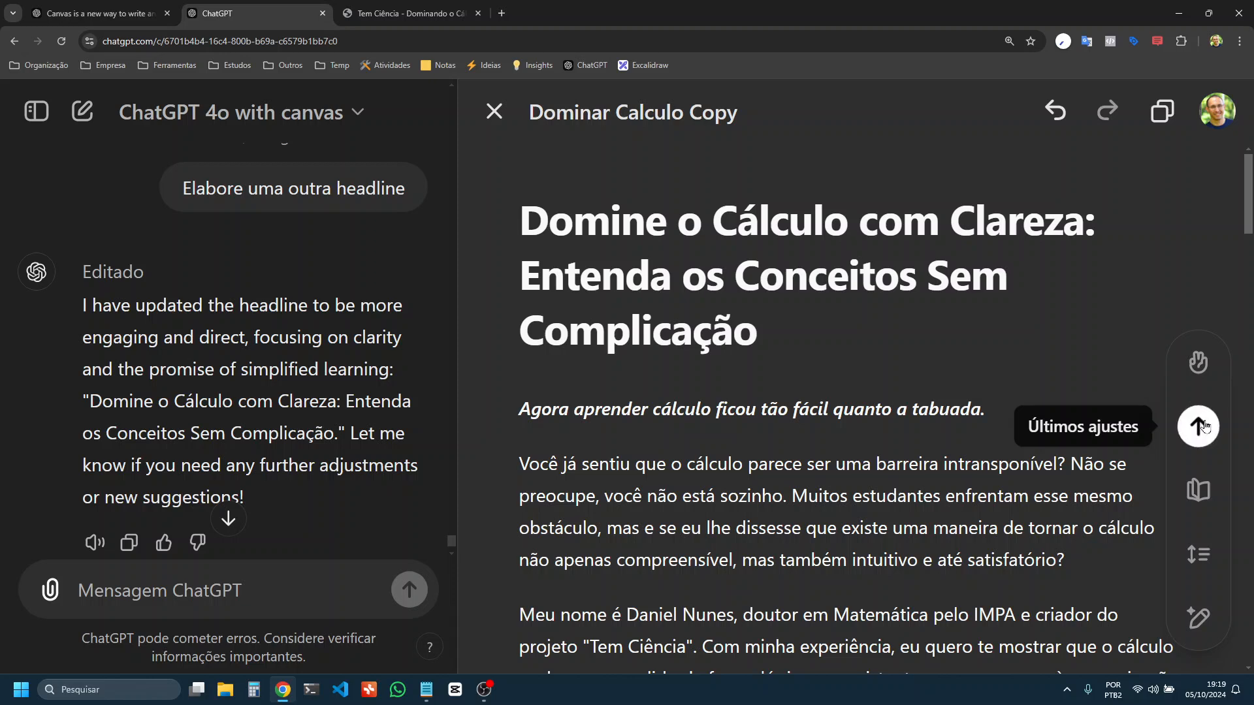
pyautogui.click(1199, 427)
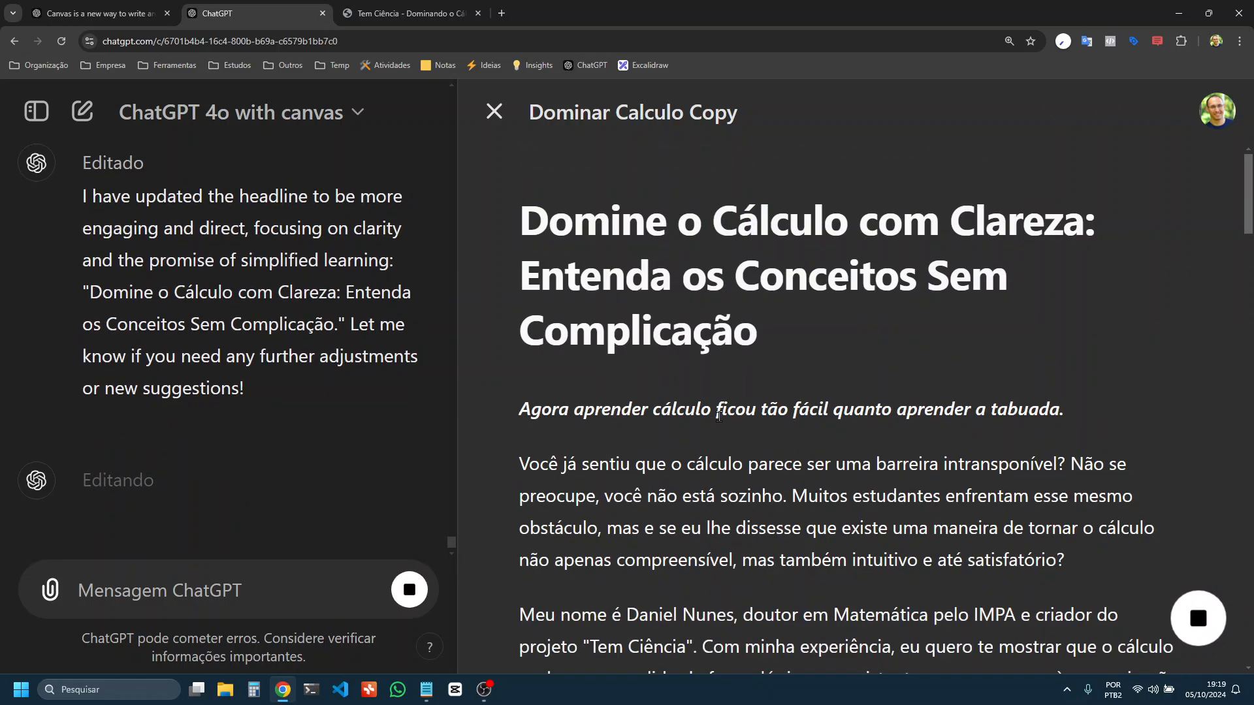
pyautogui.scroll(-2, 719, 417)
pyautogui.scroll(-4, 719, 417)
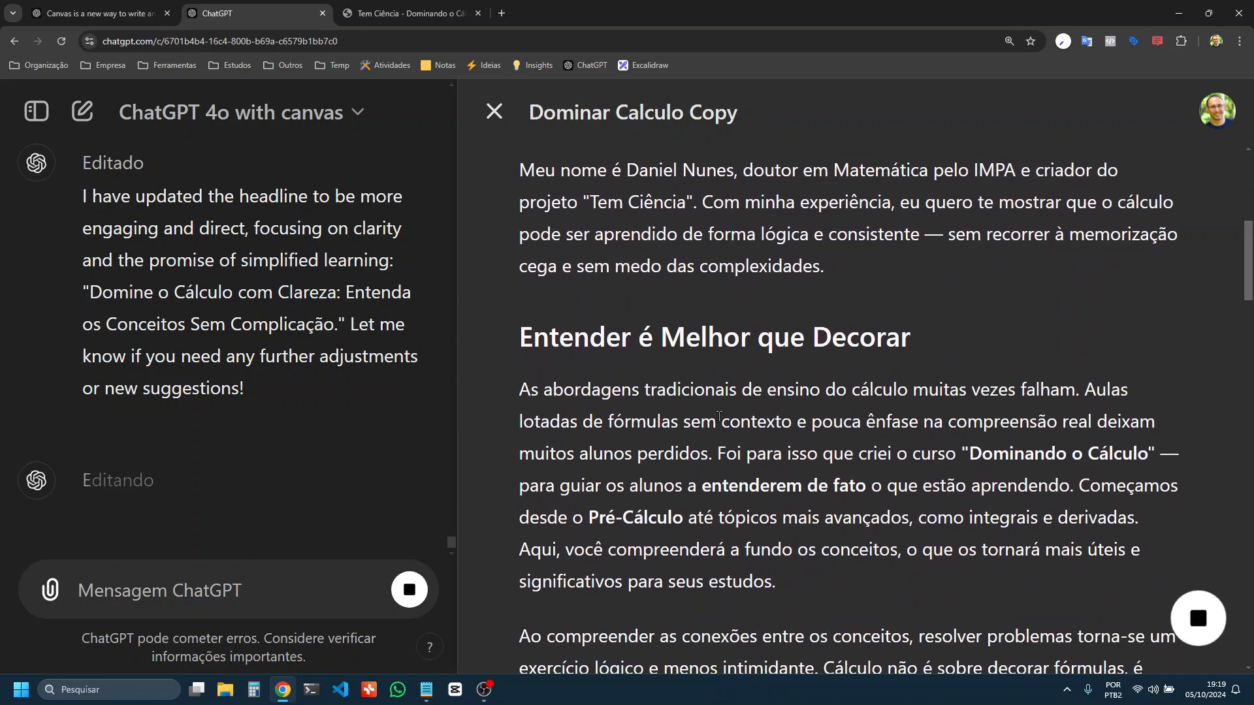
pyautogui.scroll(-10, 719, 417)
pyautogui.scroll(-4, 719, 417)
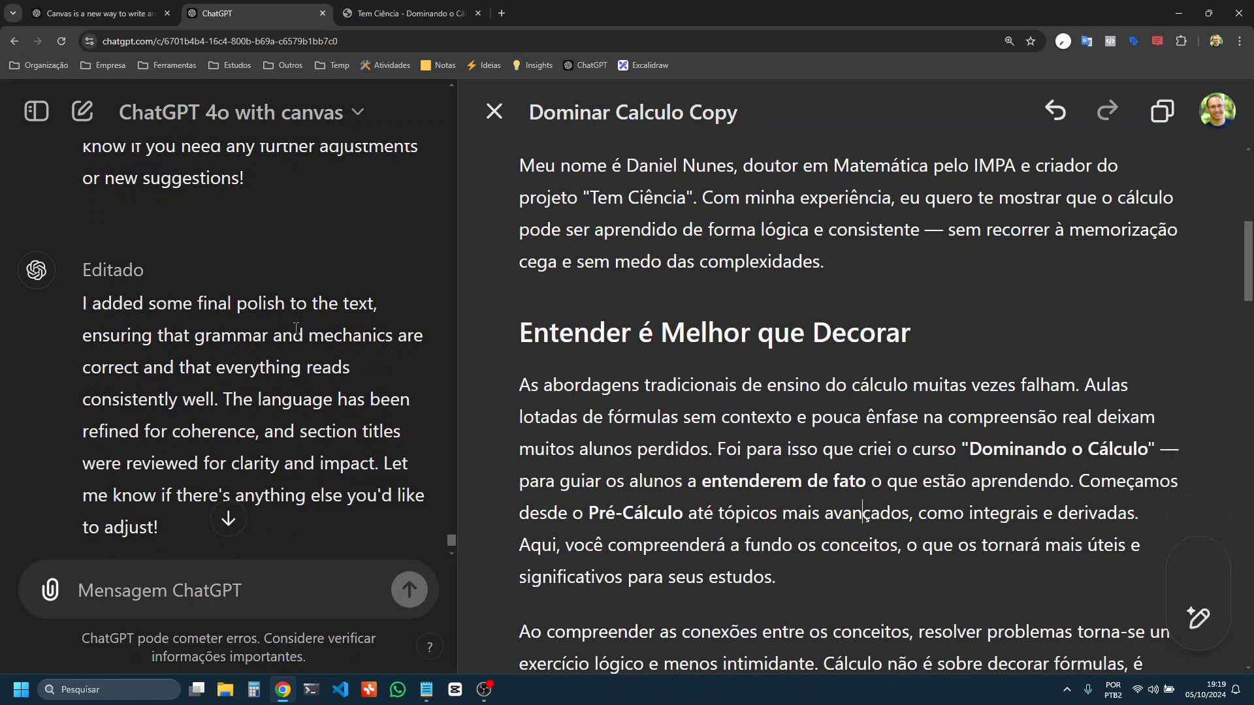
# Close the canvas and find the "Dominar Calculo Copy" document block in the conversation
pyautogui.scroll(15, 295, 327)
pyautogui.scroll(4, 296, 333)
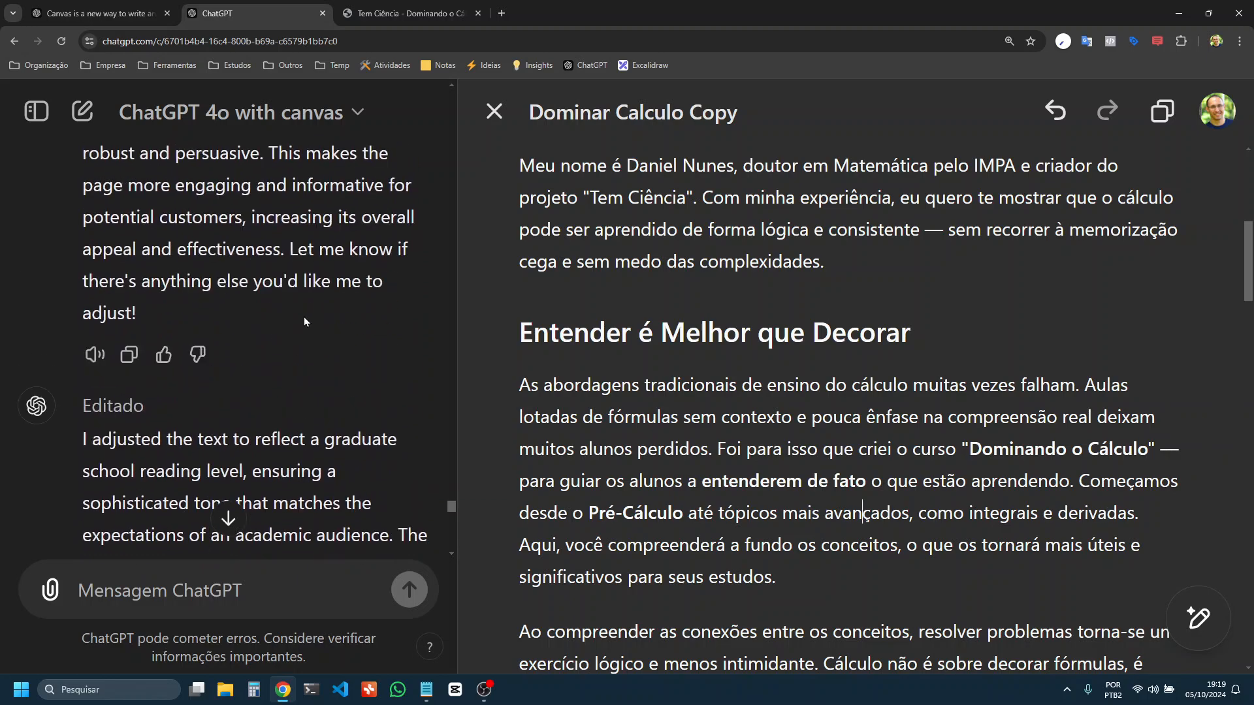
pyautogui.click(493, 112)
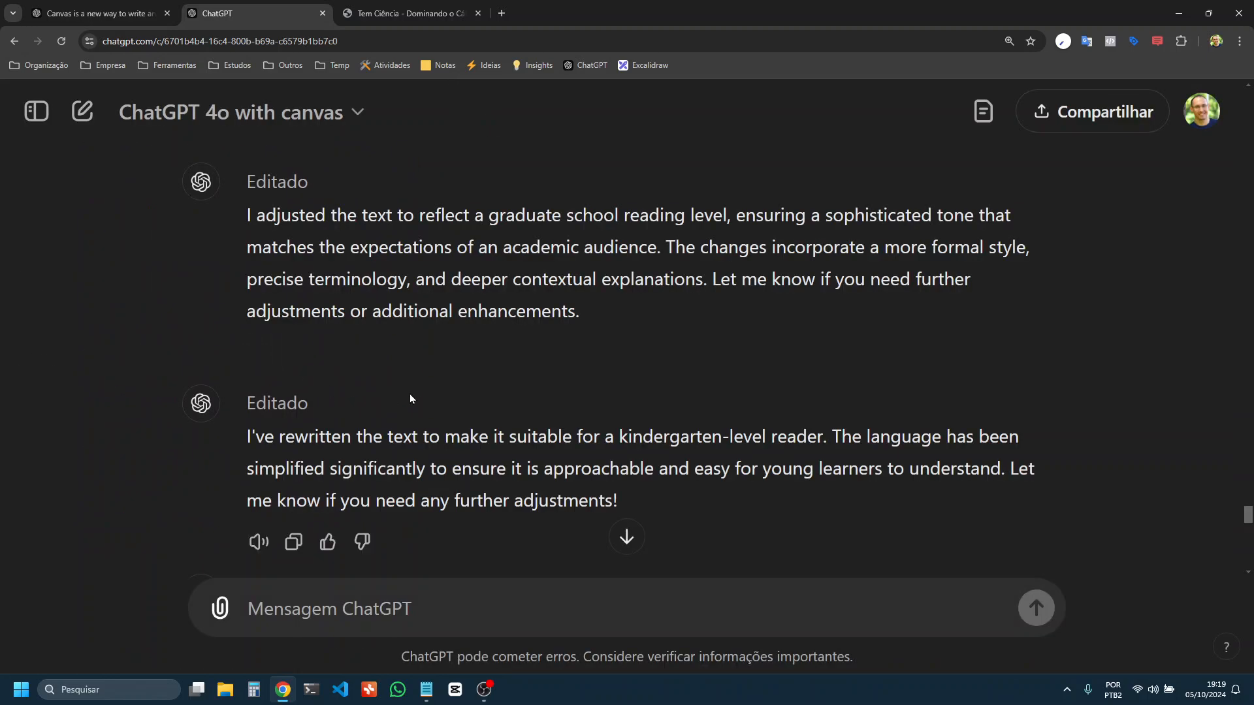
pyautogui.scroll(-10, 412, 393)
pyautogui.scroll(-6, 413, 394)
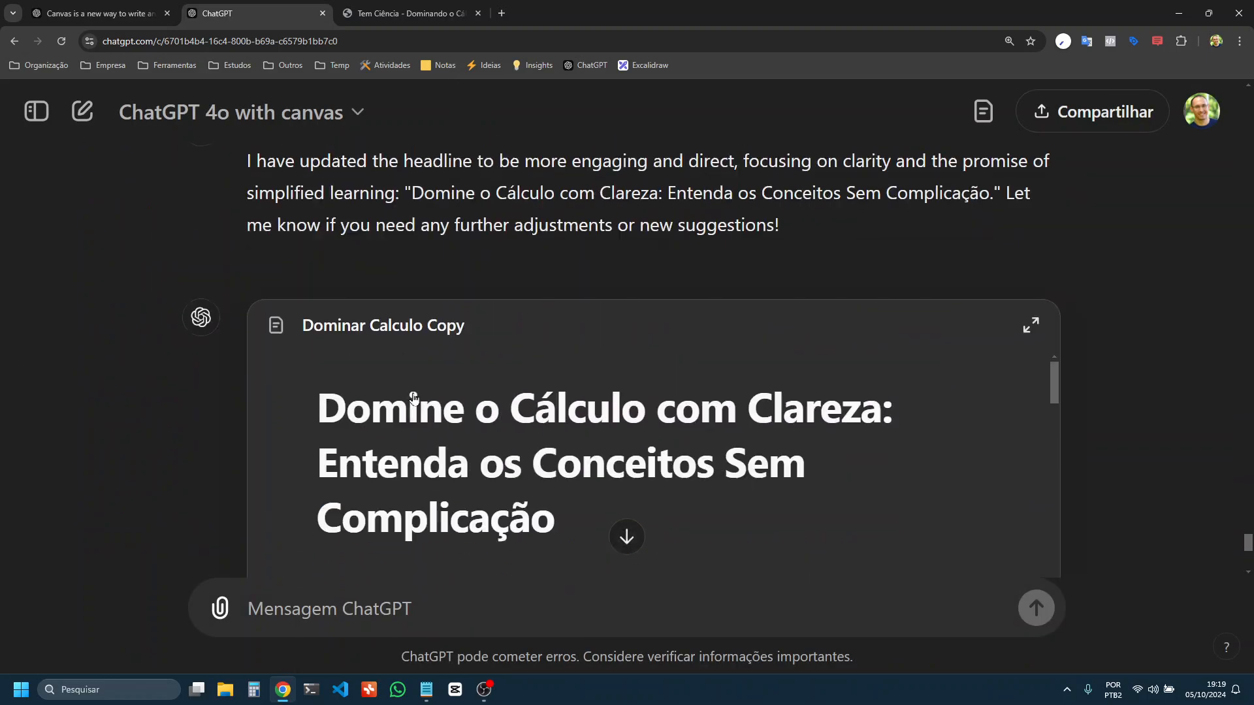
# Reduce the page zoom by three levels and briefly reopen the "Dominar Calculo Copy" document in canvas before closing it again
pyautogui.hotkey('ctrl', '-')
pyautogui.hotkey('ctrl', '-')
pyautogui.hotkey('ctrl', '-')
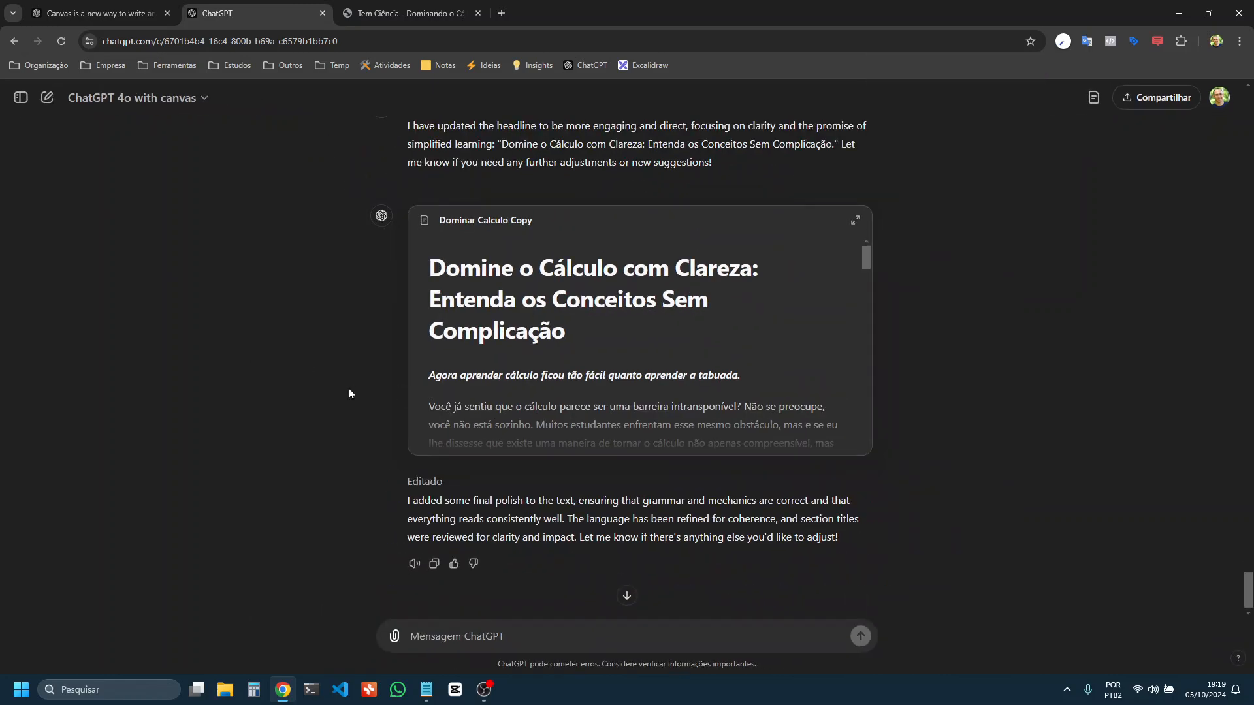
pyautogui.click(857, 222)
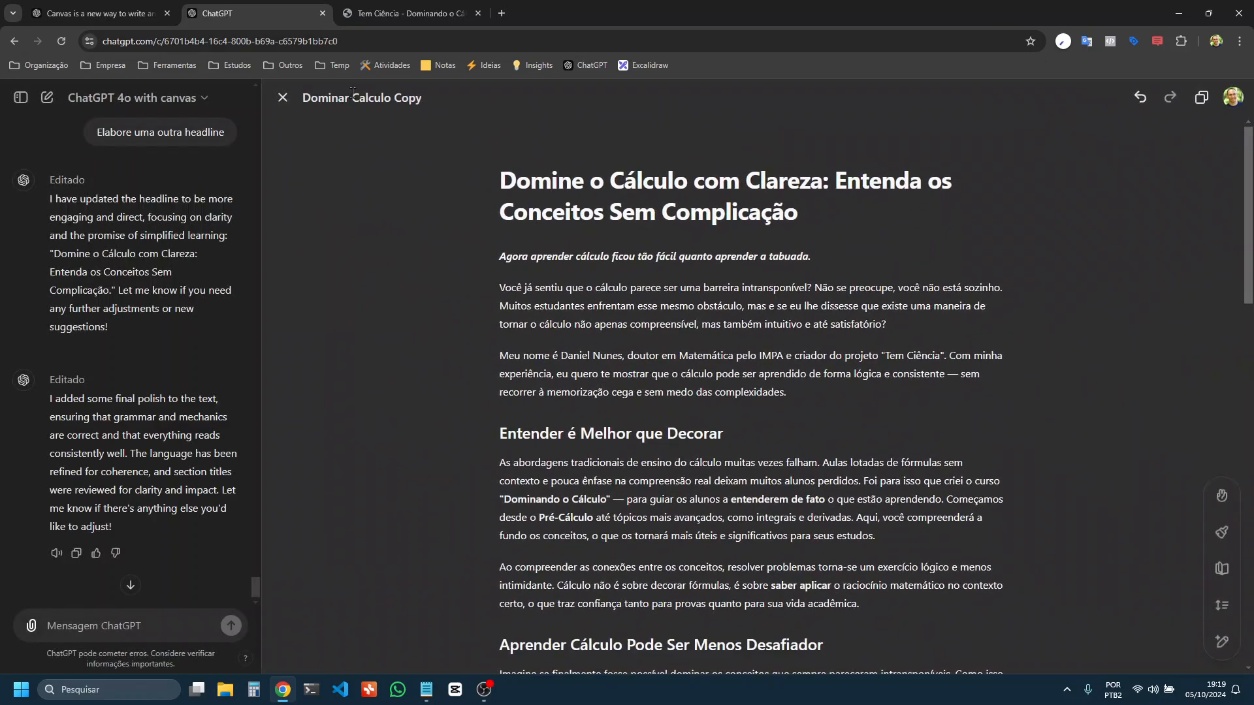
pyautogui.click(280, 99)
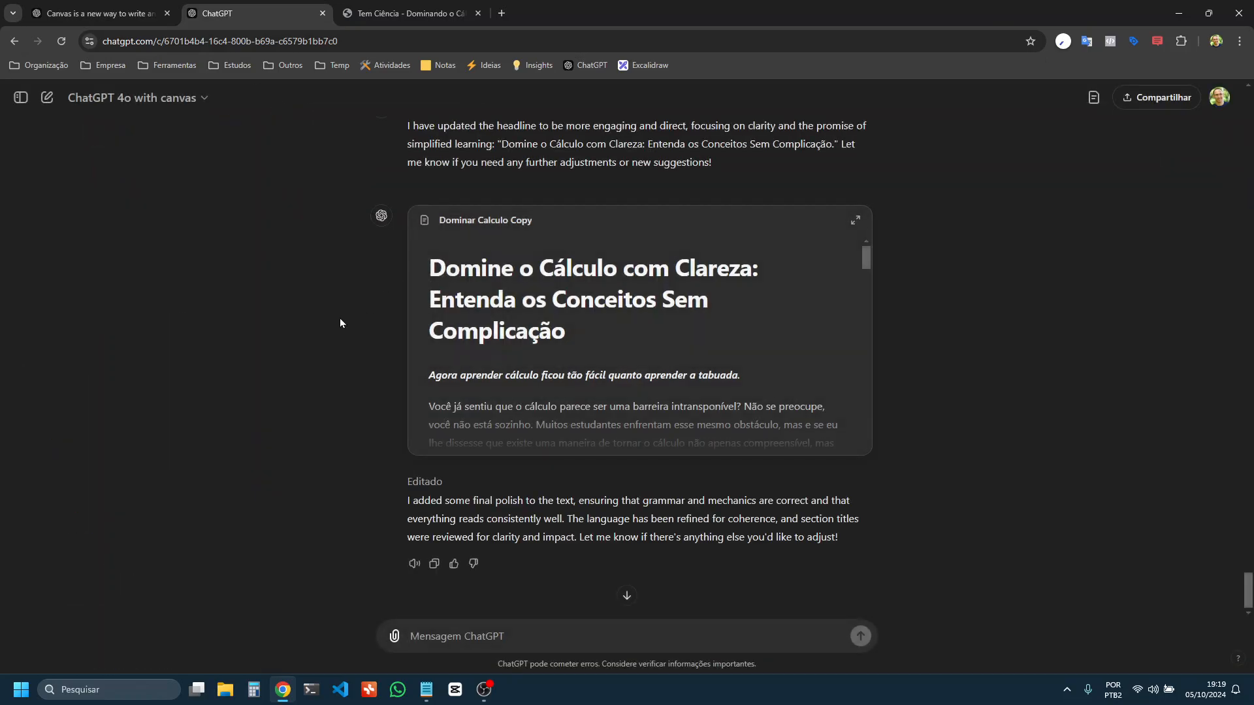
# Review the conversation back to the first prompt about reading the Tem Ciência sales page
pyautogui.scroll(20, 340, 319)
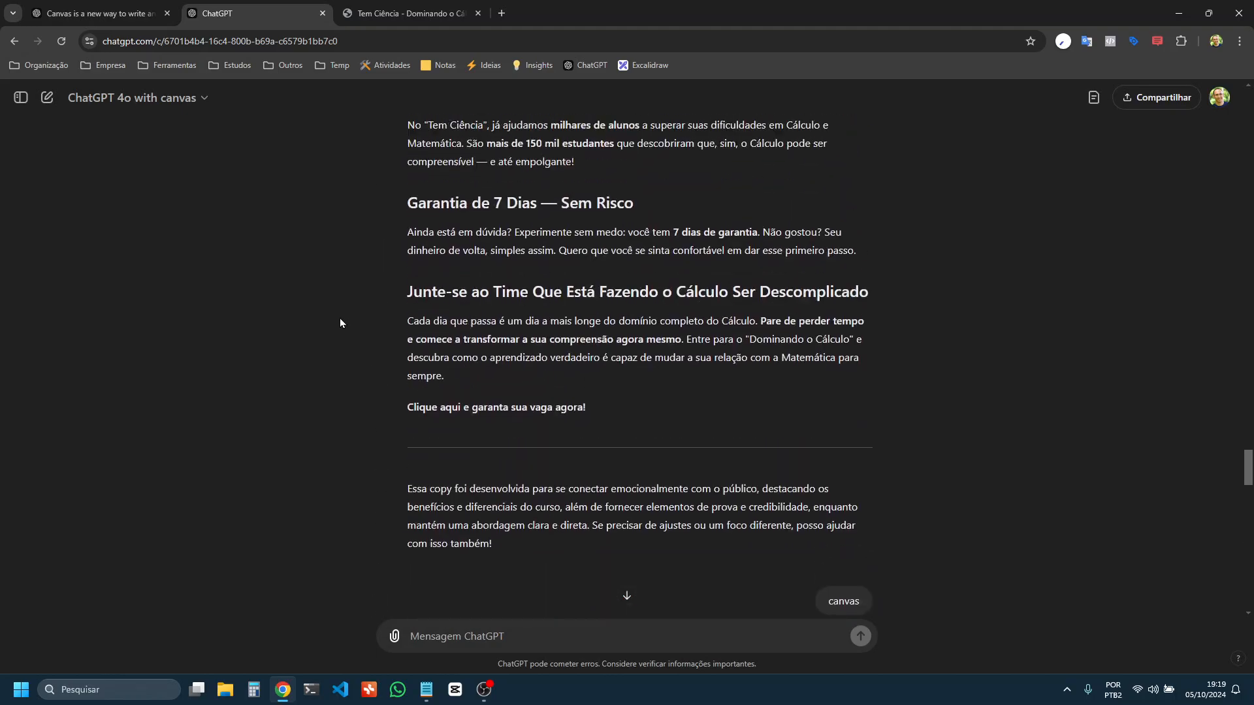
pyautogui.scroll(20, 340, 319)
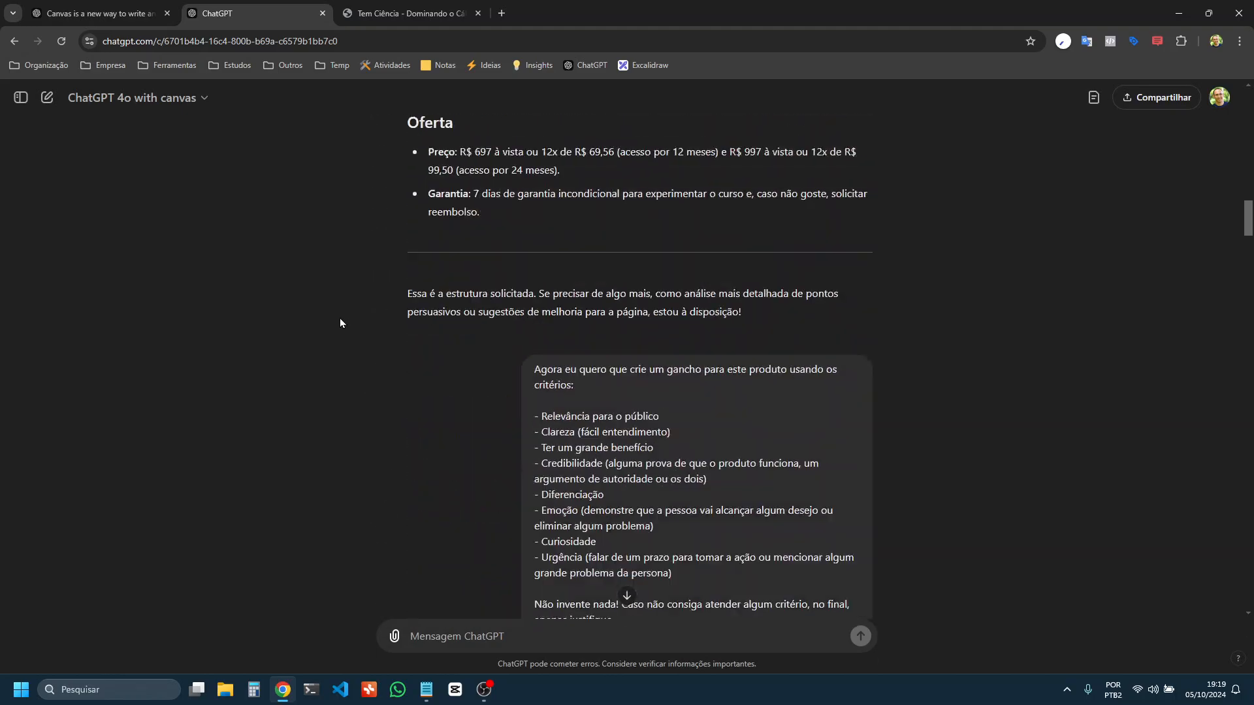
pyautogui.scroll(6, 340, 323)
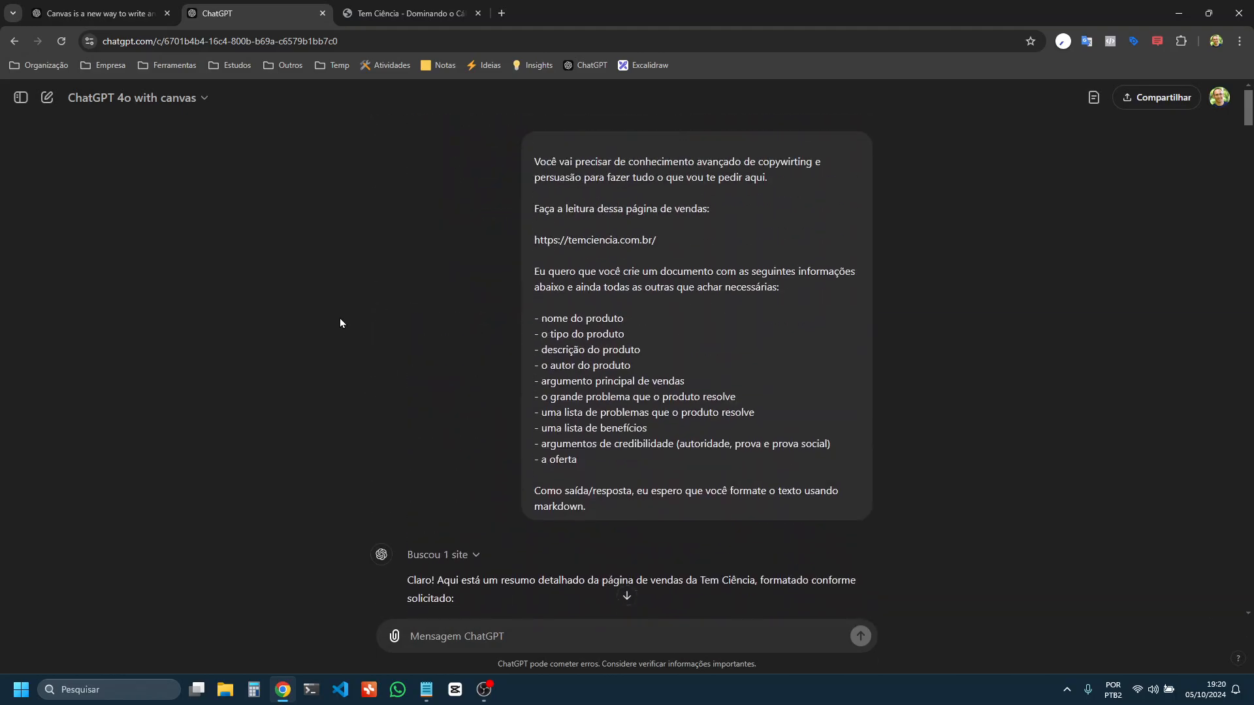